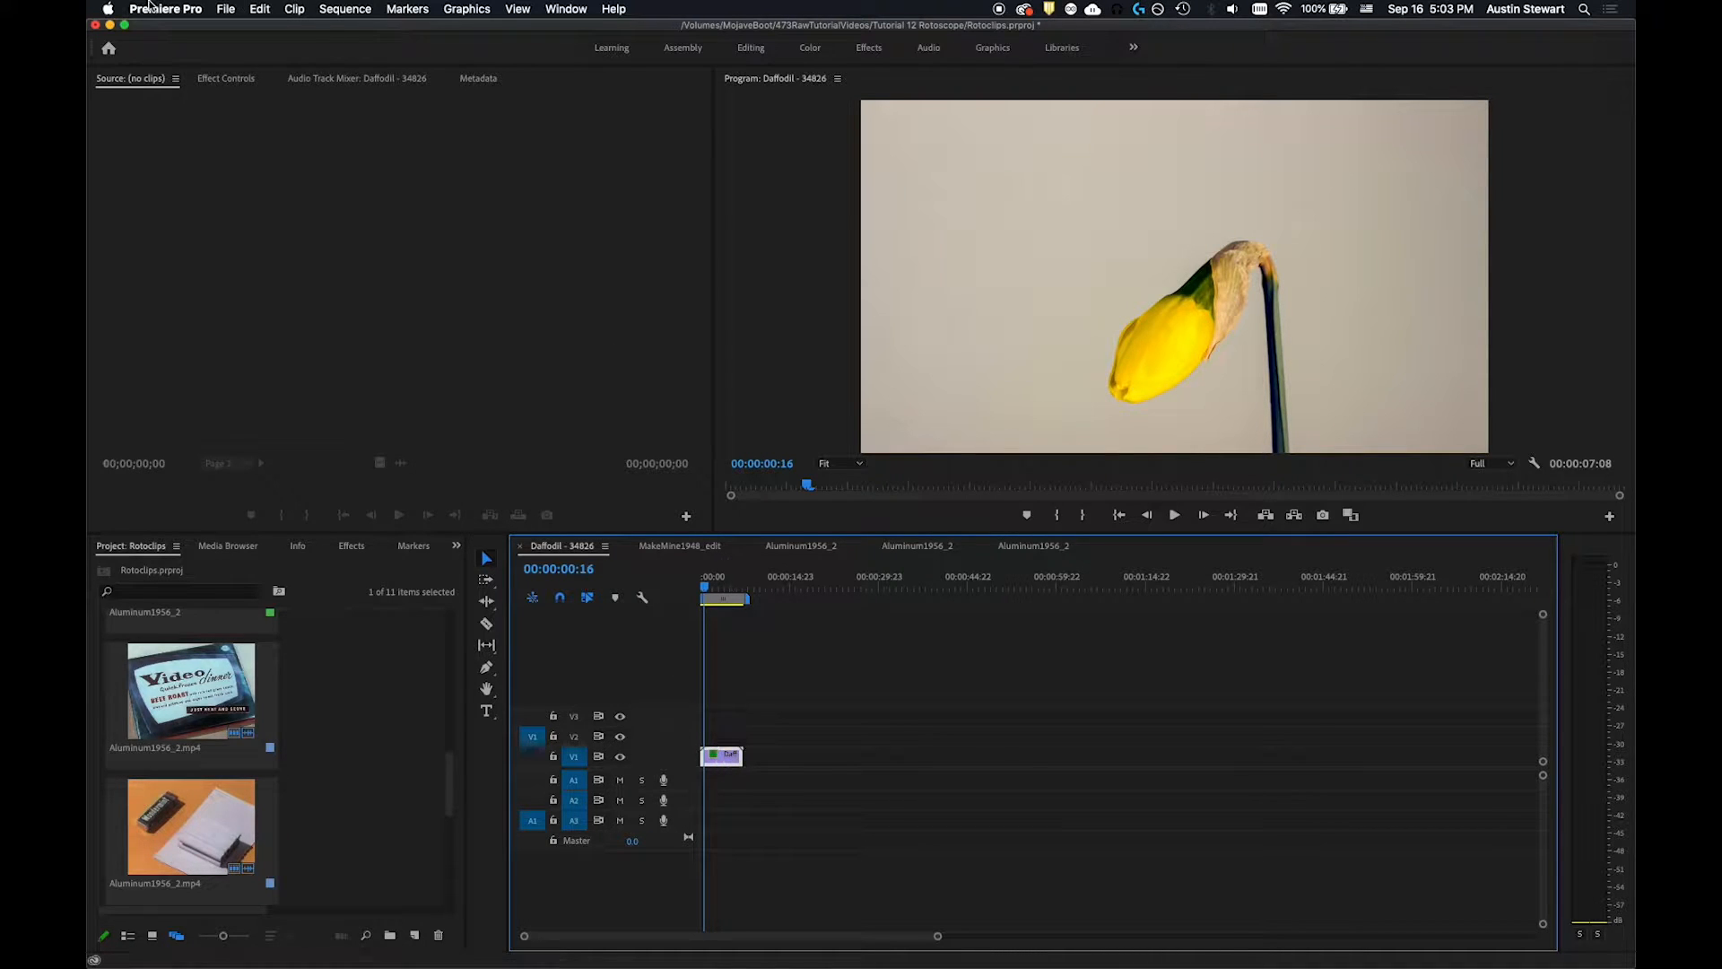
Step: Show the daffodil clip's effect controls and play the clip through to review the flower opening
{"action": "left_click", "coordinate": [222, 78]}
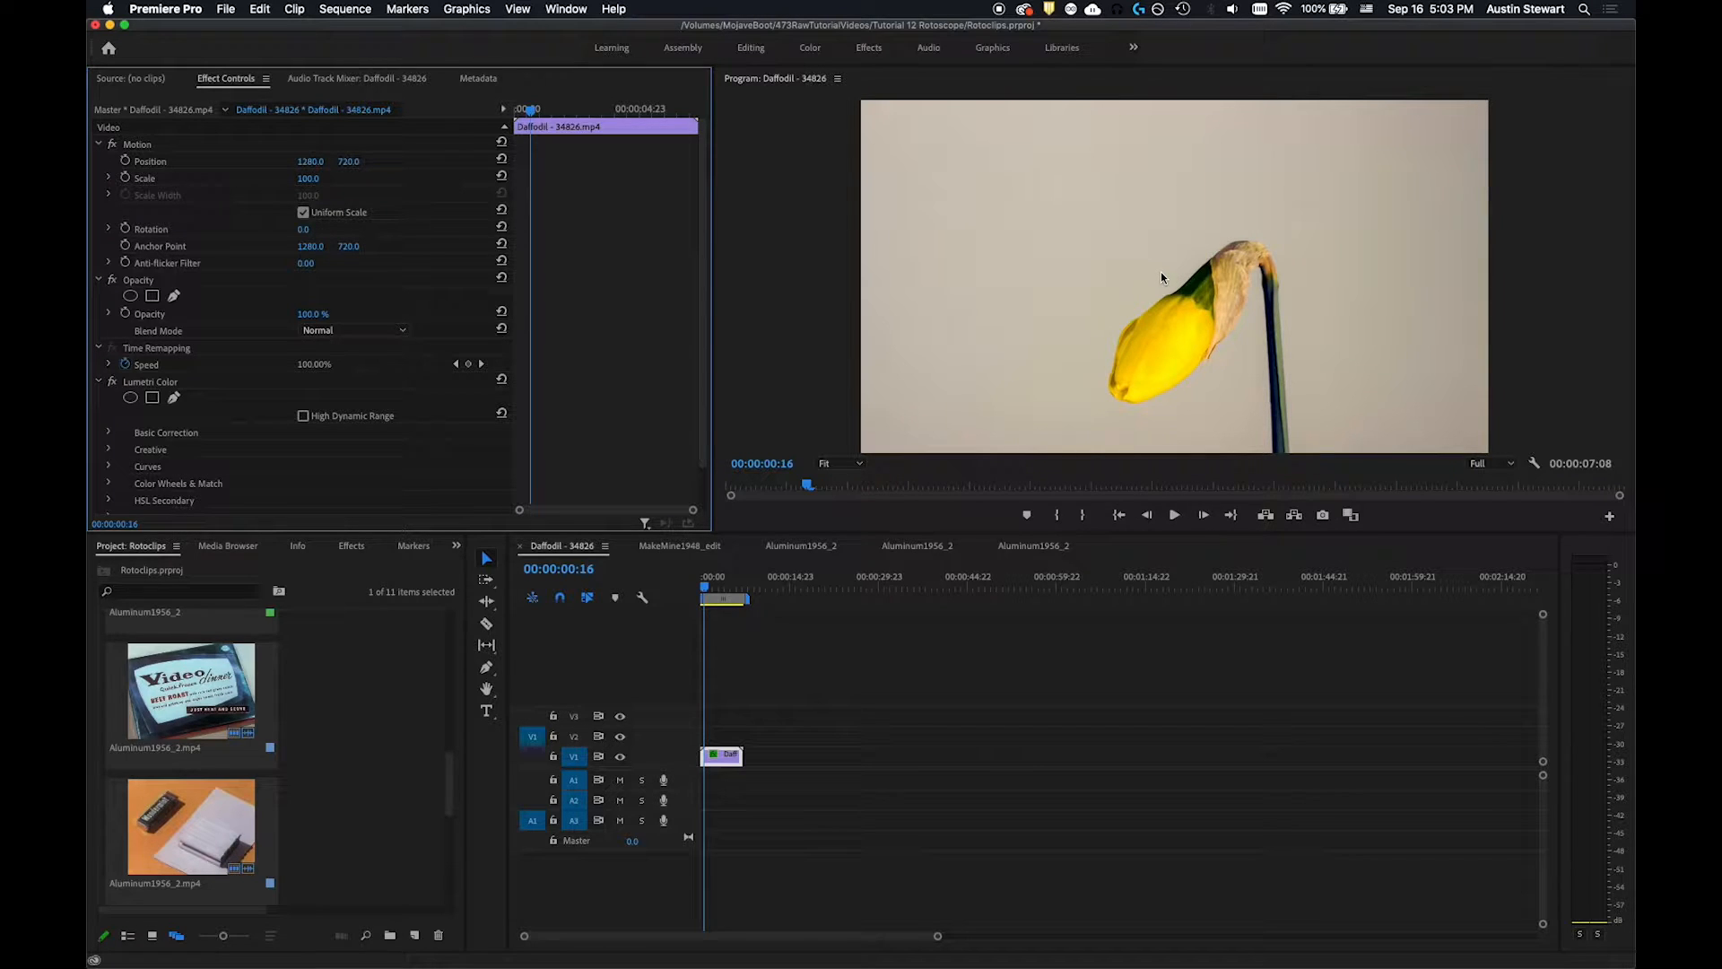
{"action": "key", "text": "space"}
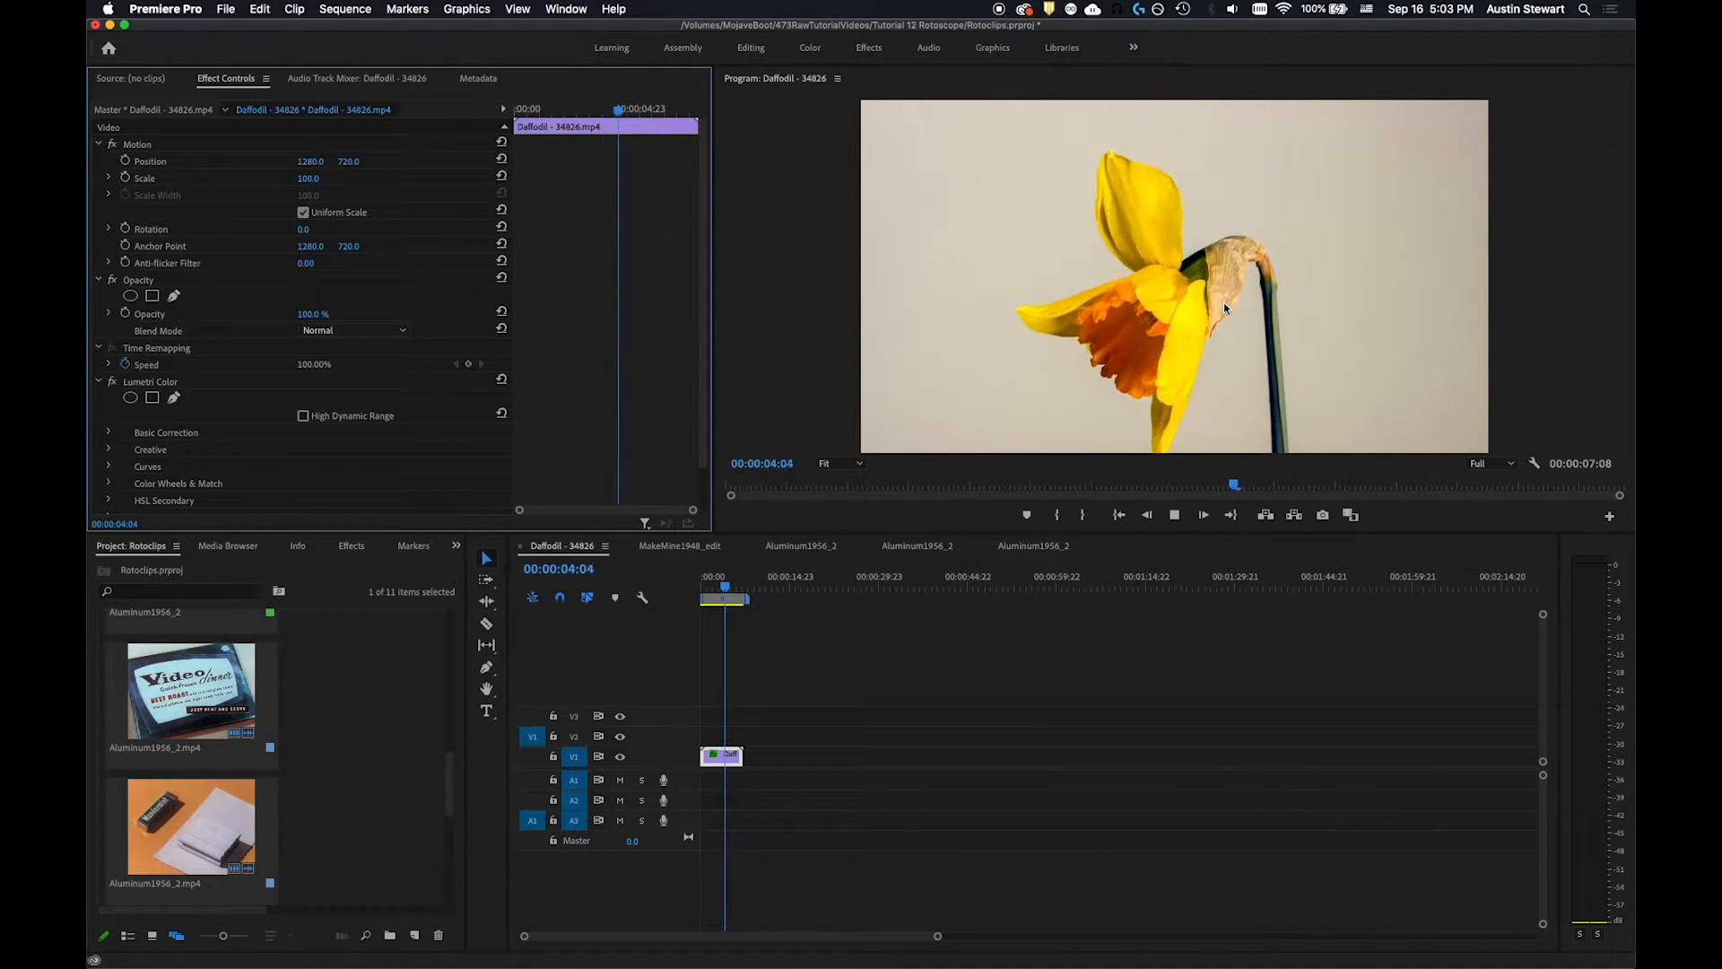
{"action": "key", "text": "space"}
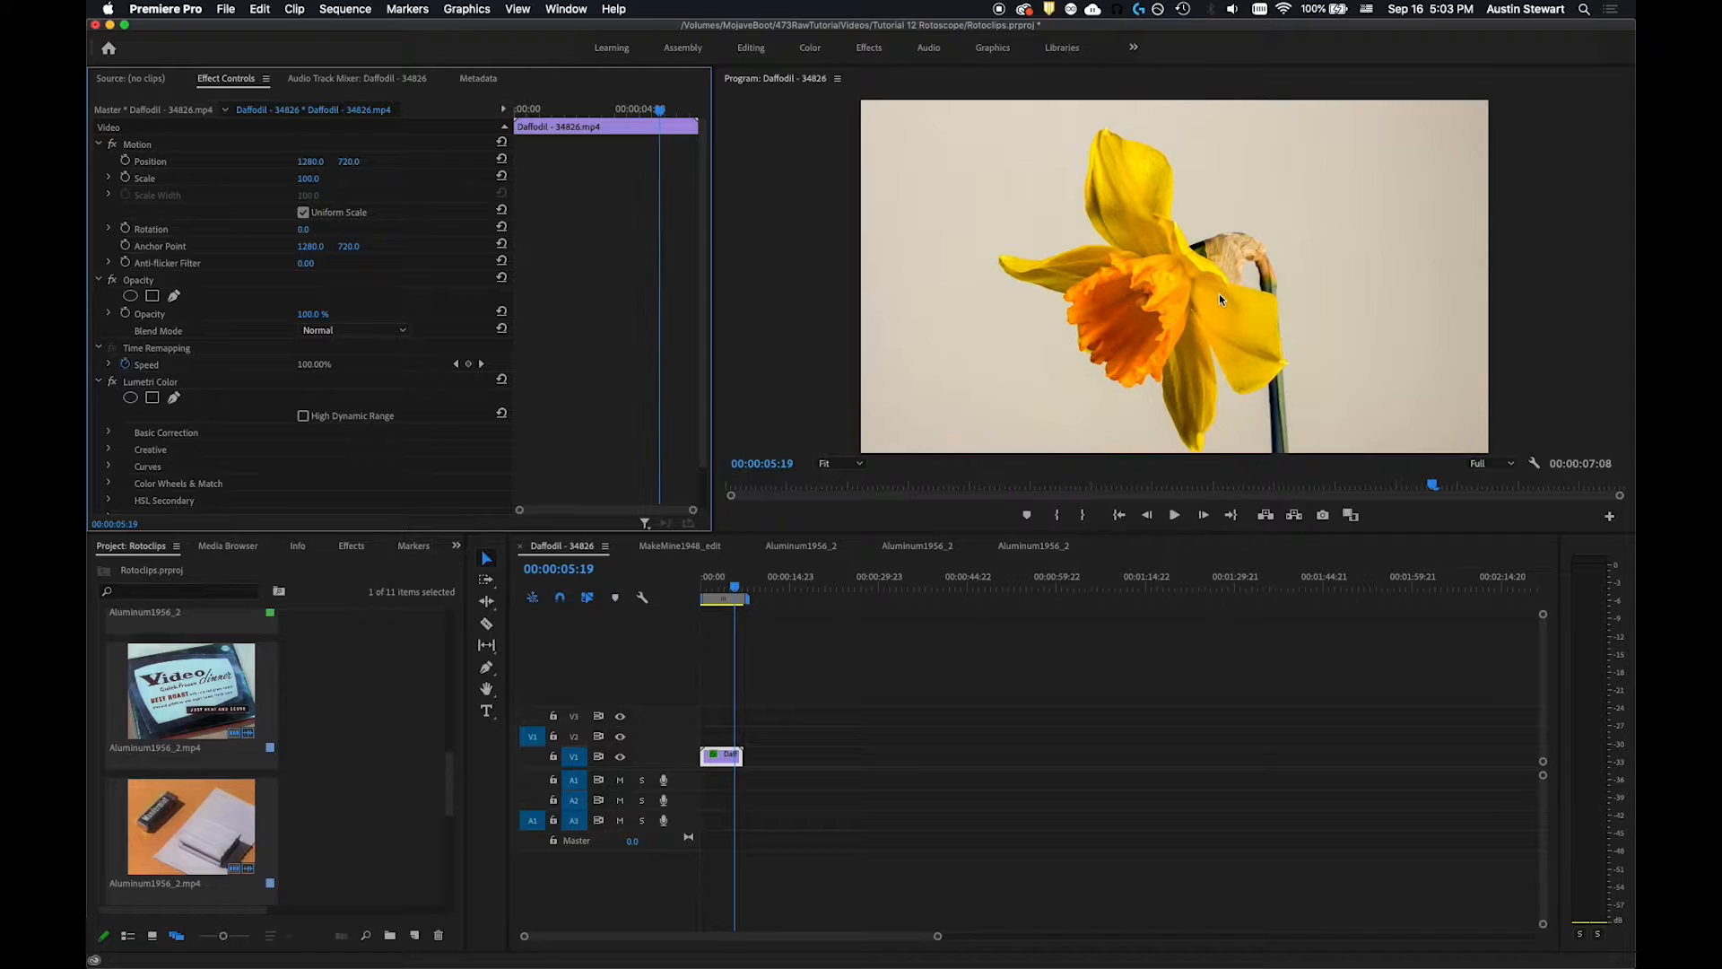
{"action": "key", "text": "space"}
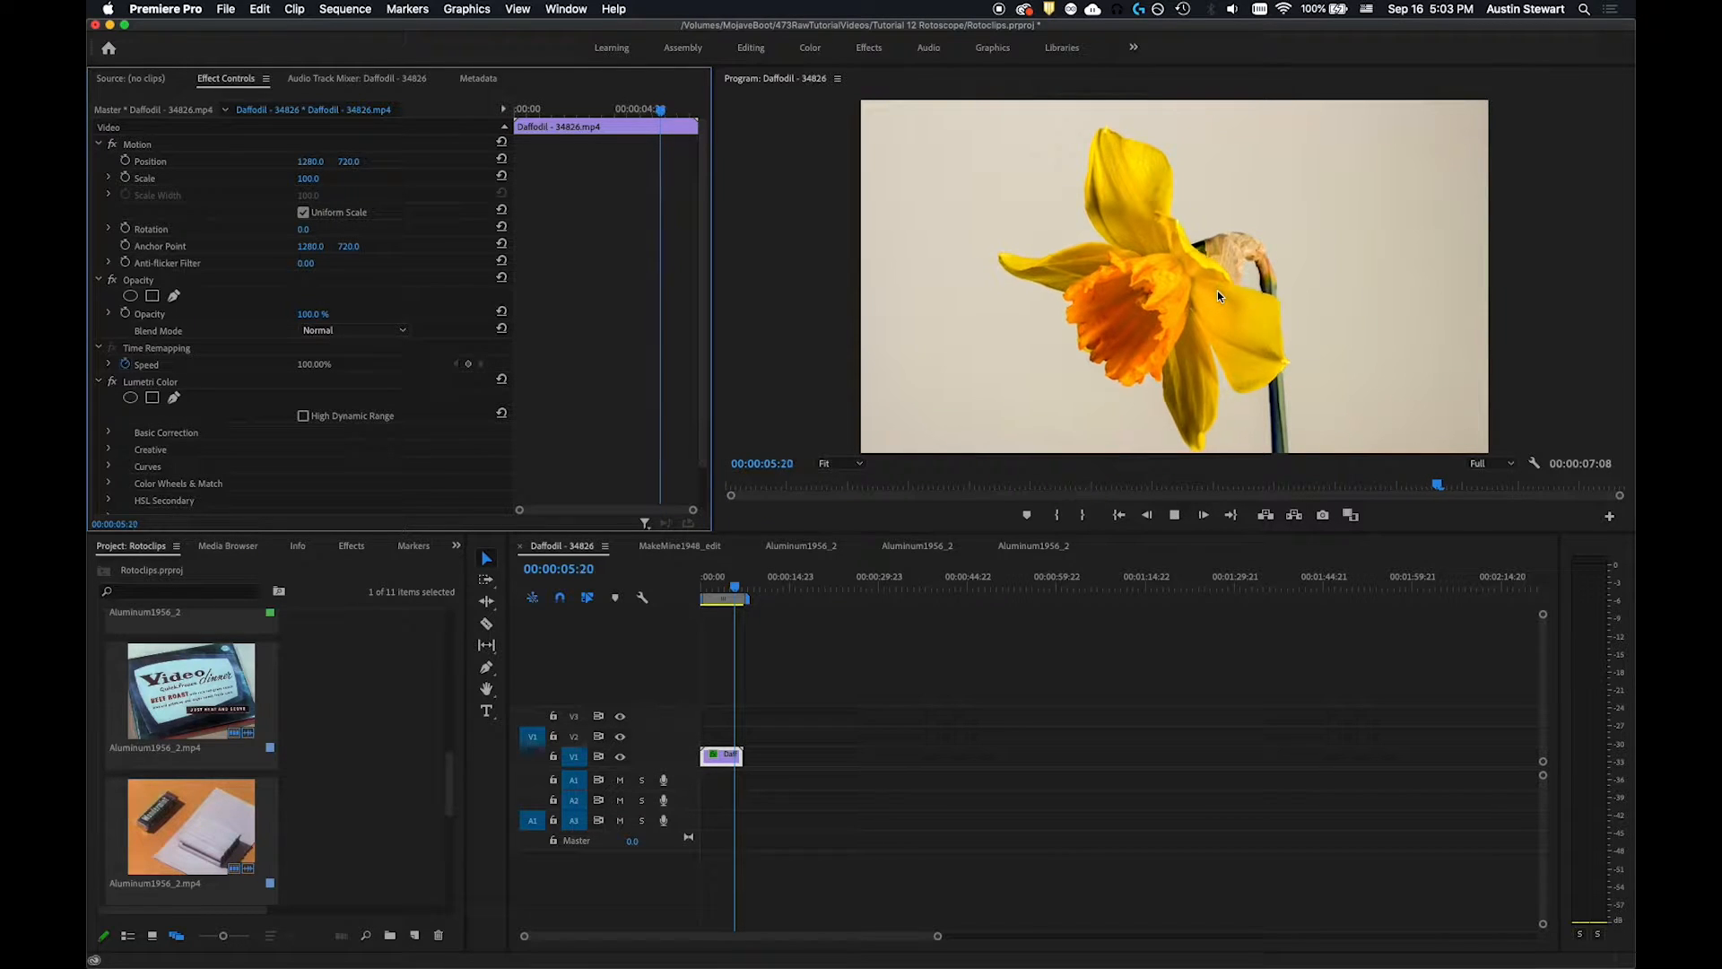
{"action": "key", "text": "space"}
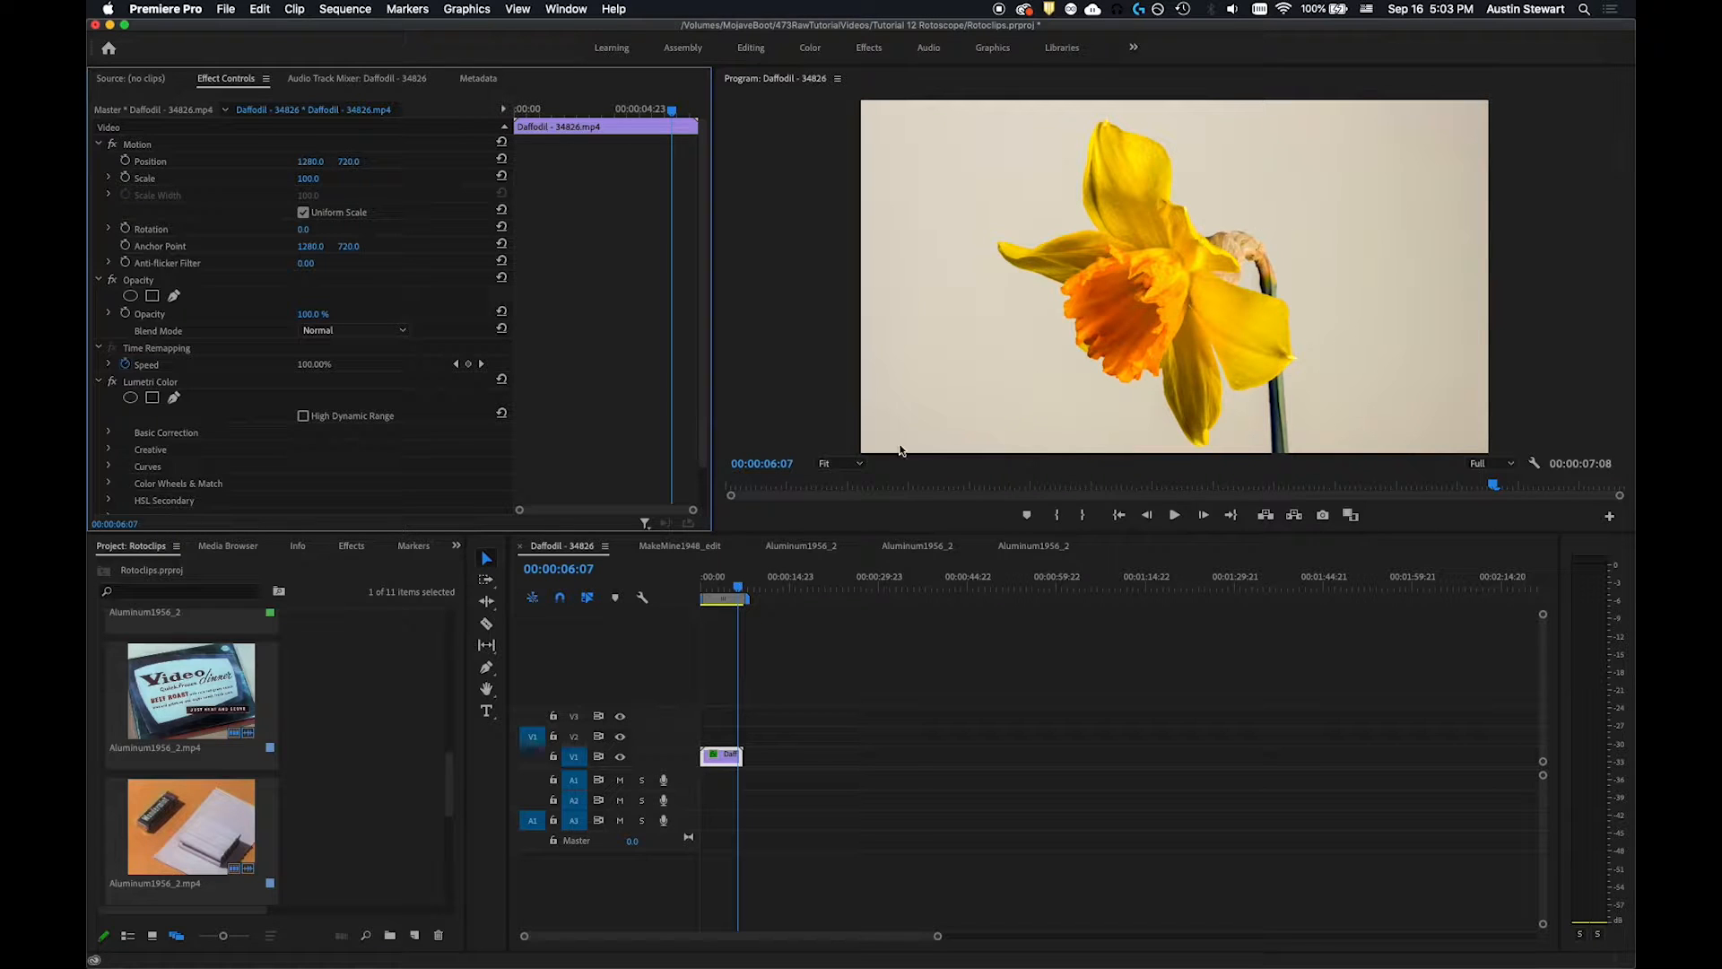
{"action": "left_click", "coordinate": [726, 587]}
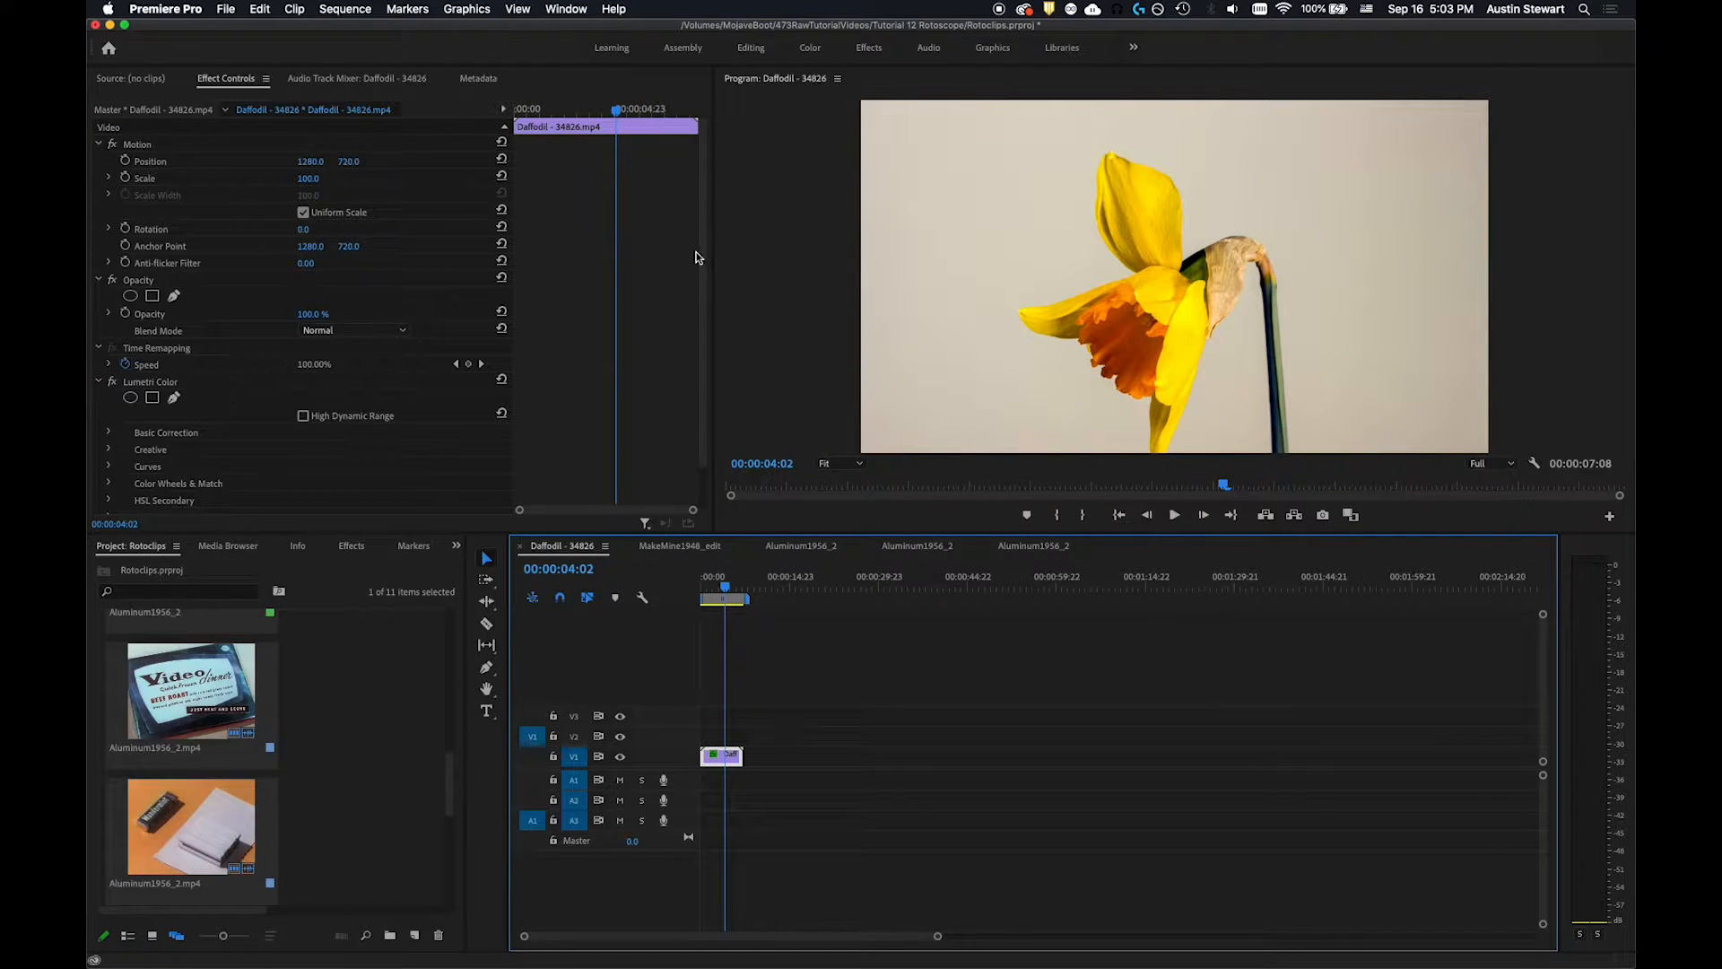
Step: Compare the daffodil clip with Lumetri Basic Correction off and on in the Color Correction workspace, and return to the Editing workspace
{"action": "left_click", "coordinate": [1135, 48]}
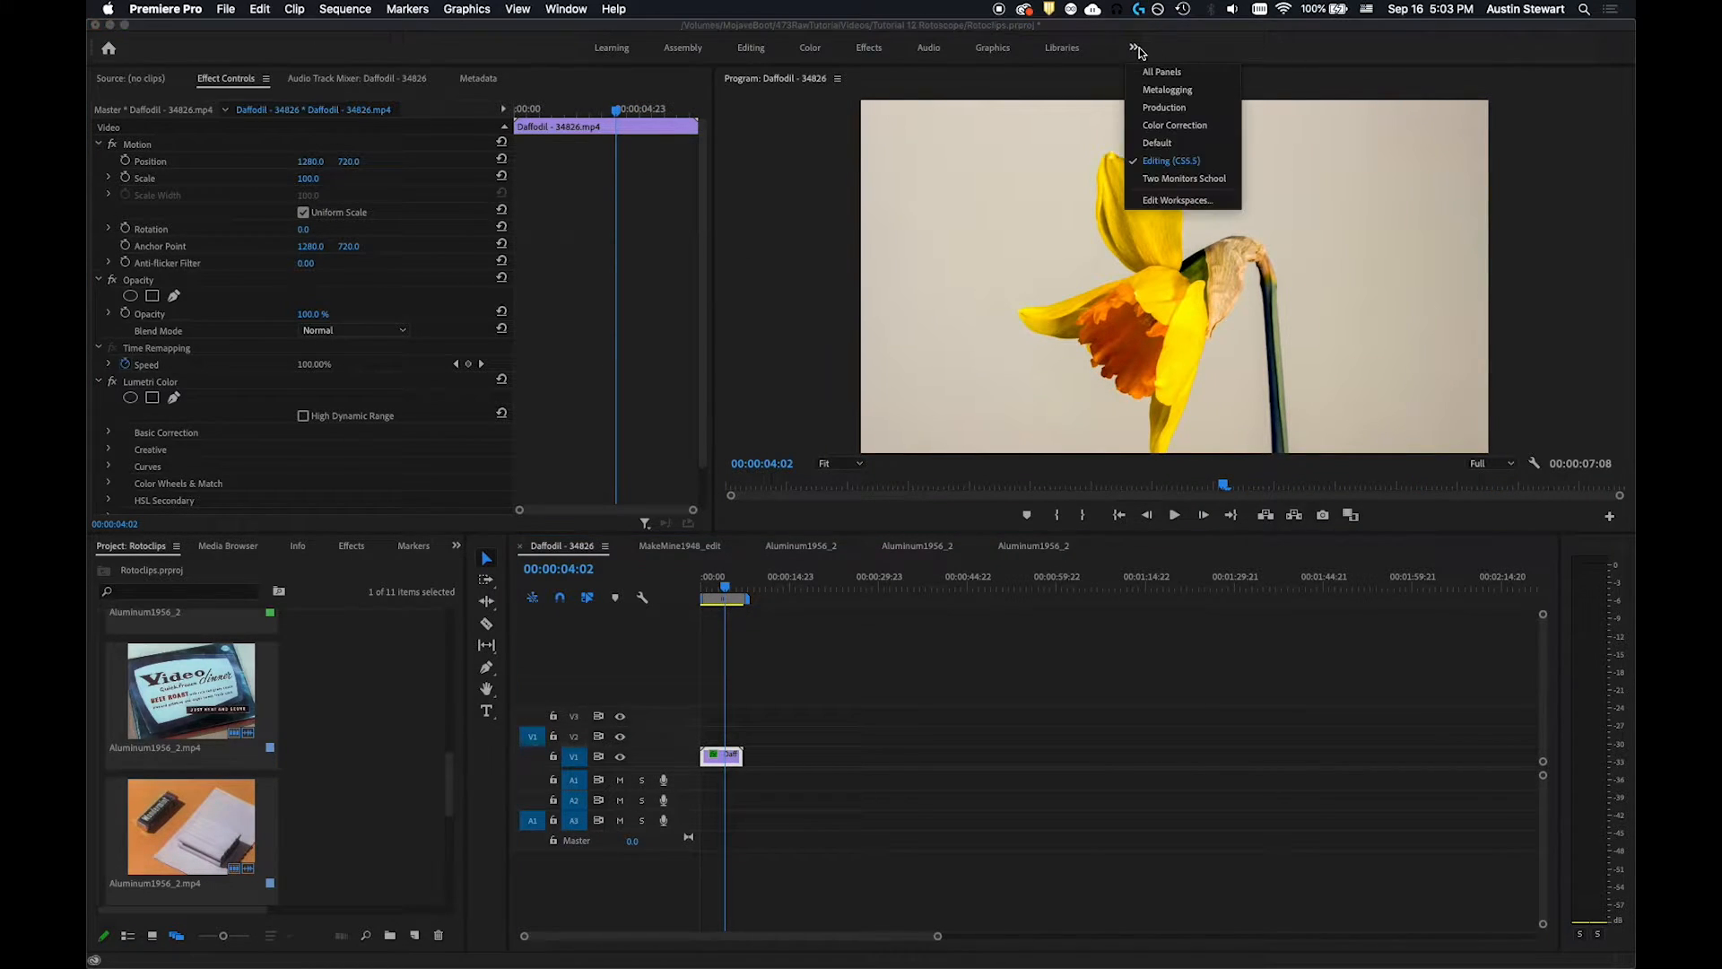
{"action": "left_click", "coordinate": [1168, 127]}
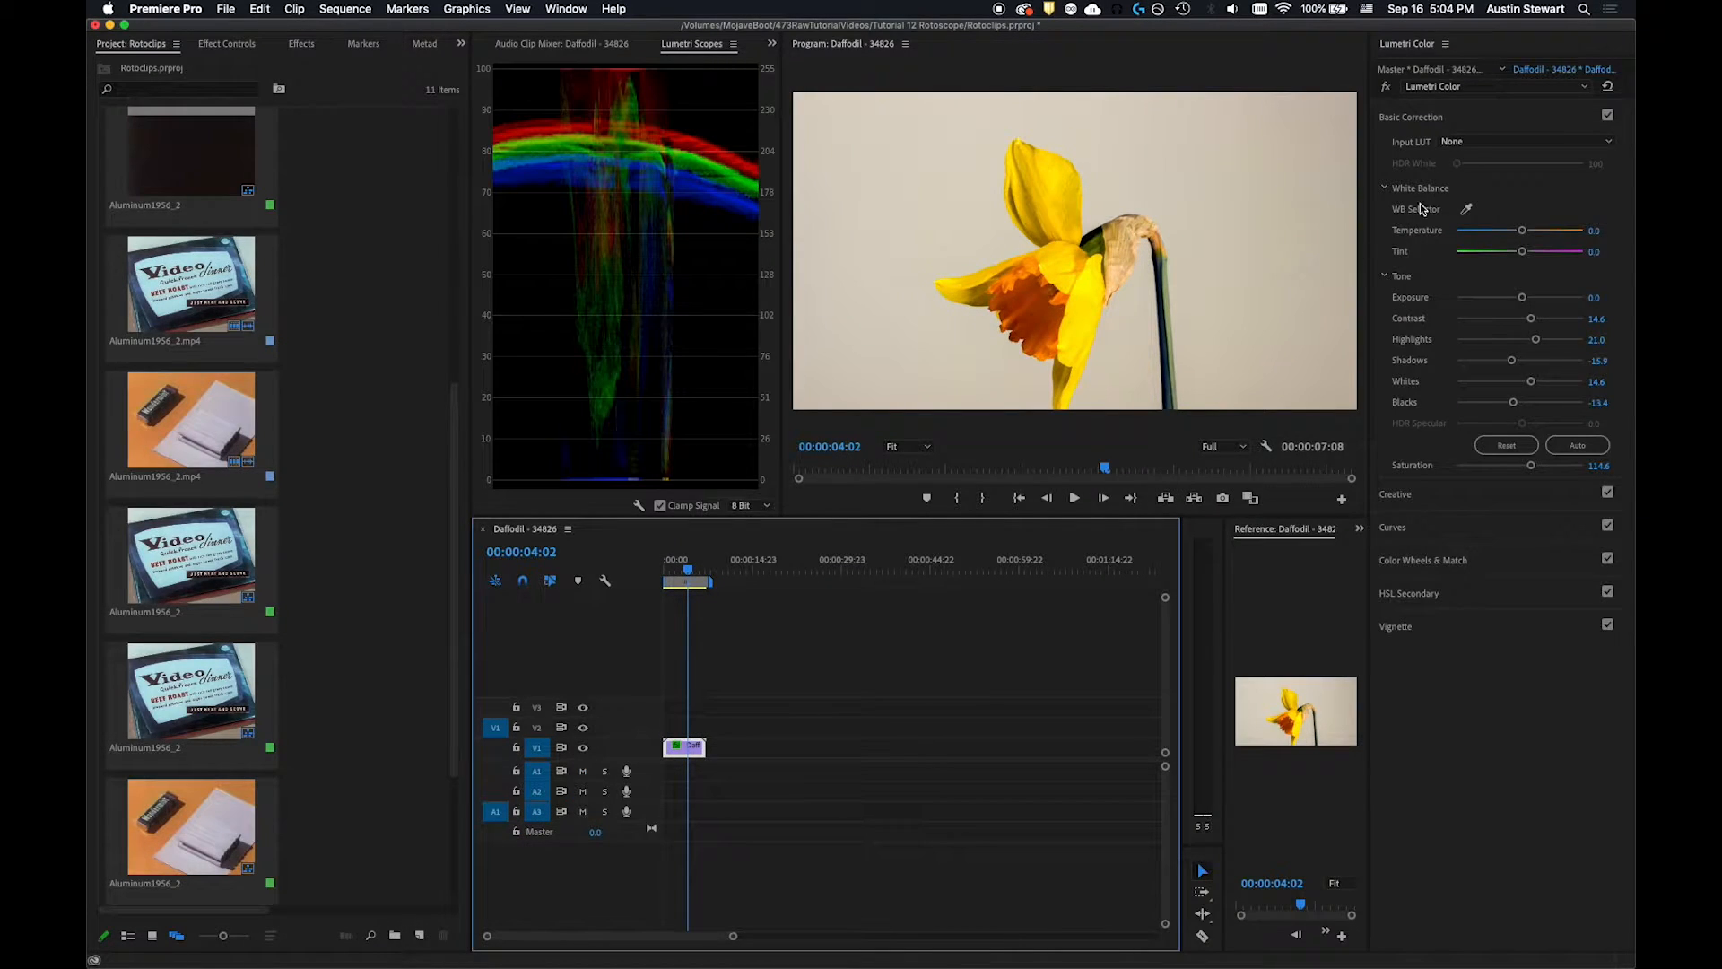
{"action": "left_click", "coordinate": [1607, 116]}
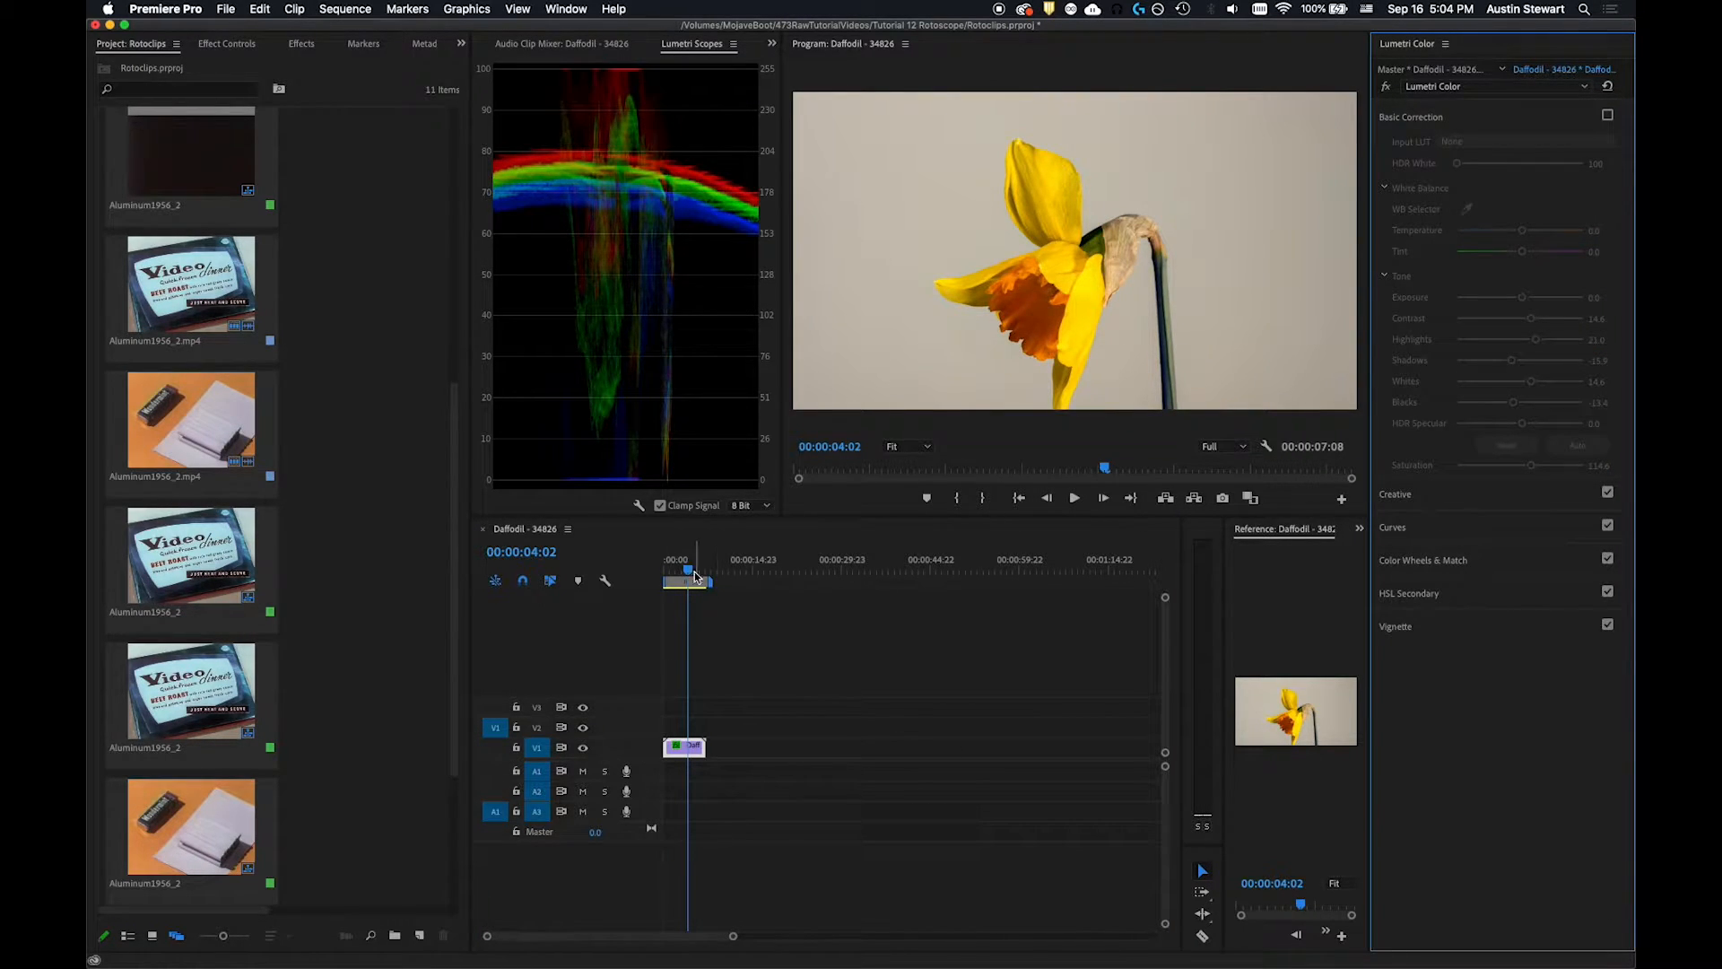
{"action": "left_click_drag", "start_coordinate": [684, 569], "coordinate": [646, 581]}
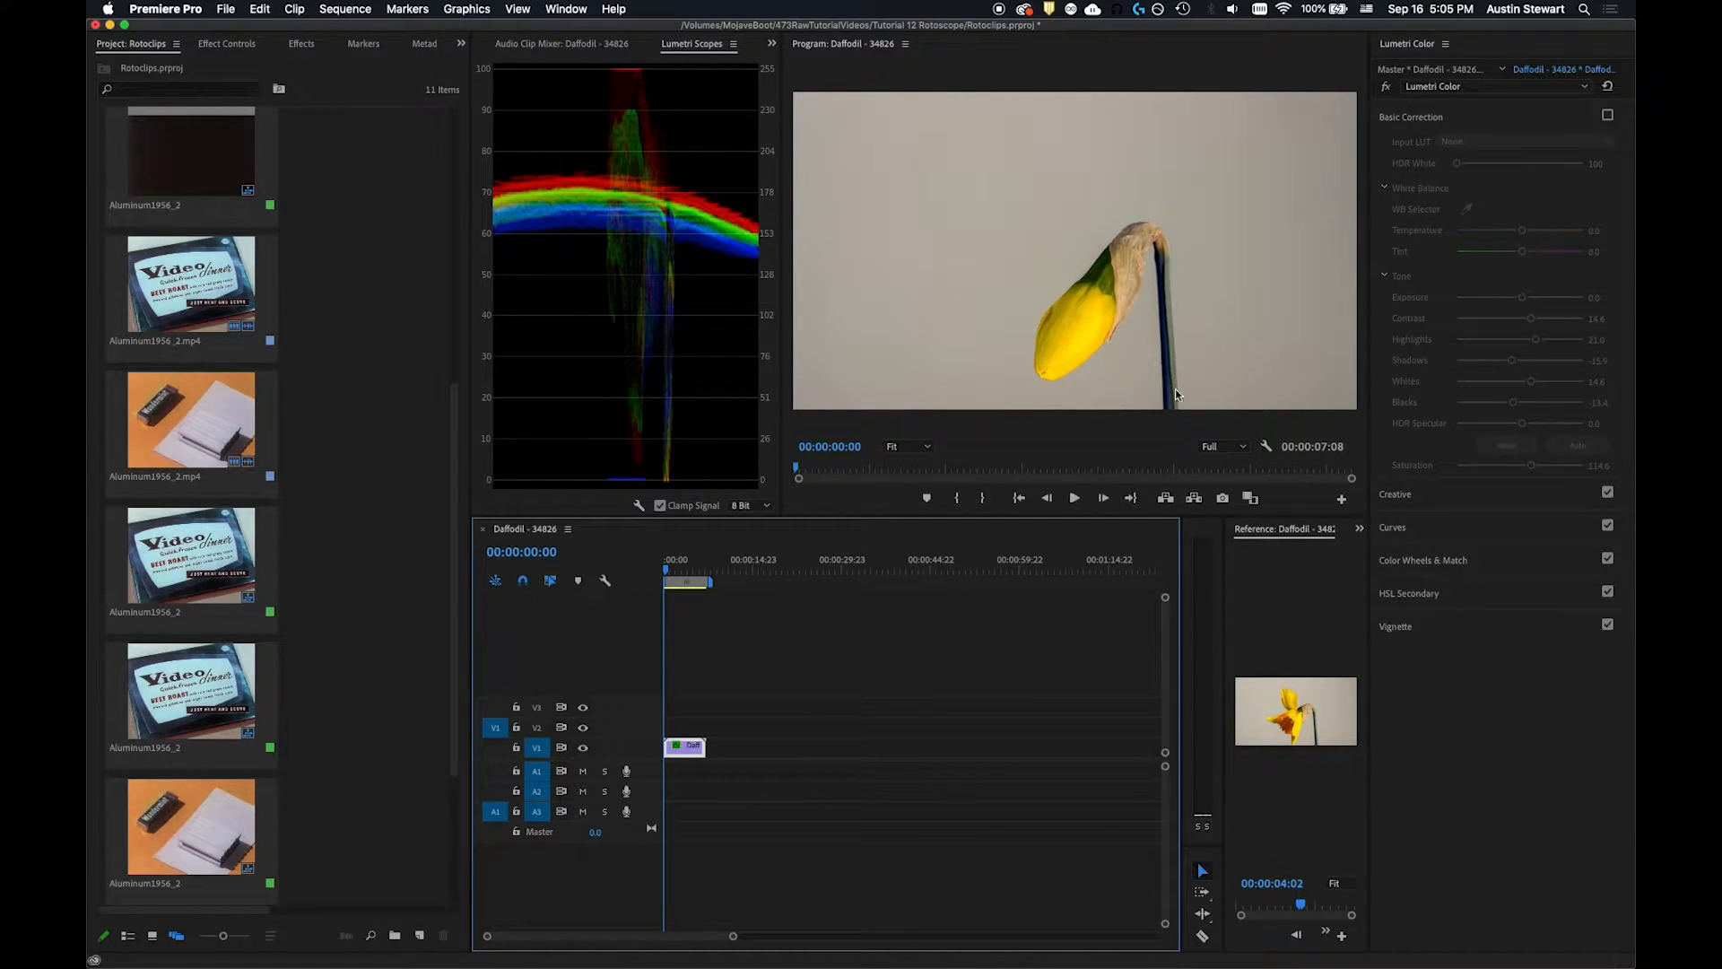
{"action": "left_click", "coordinate": [1387, 90]}
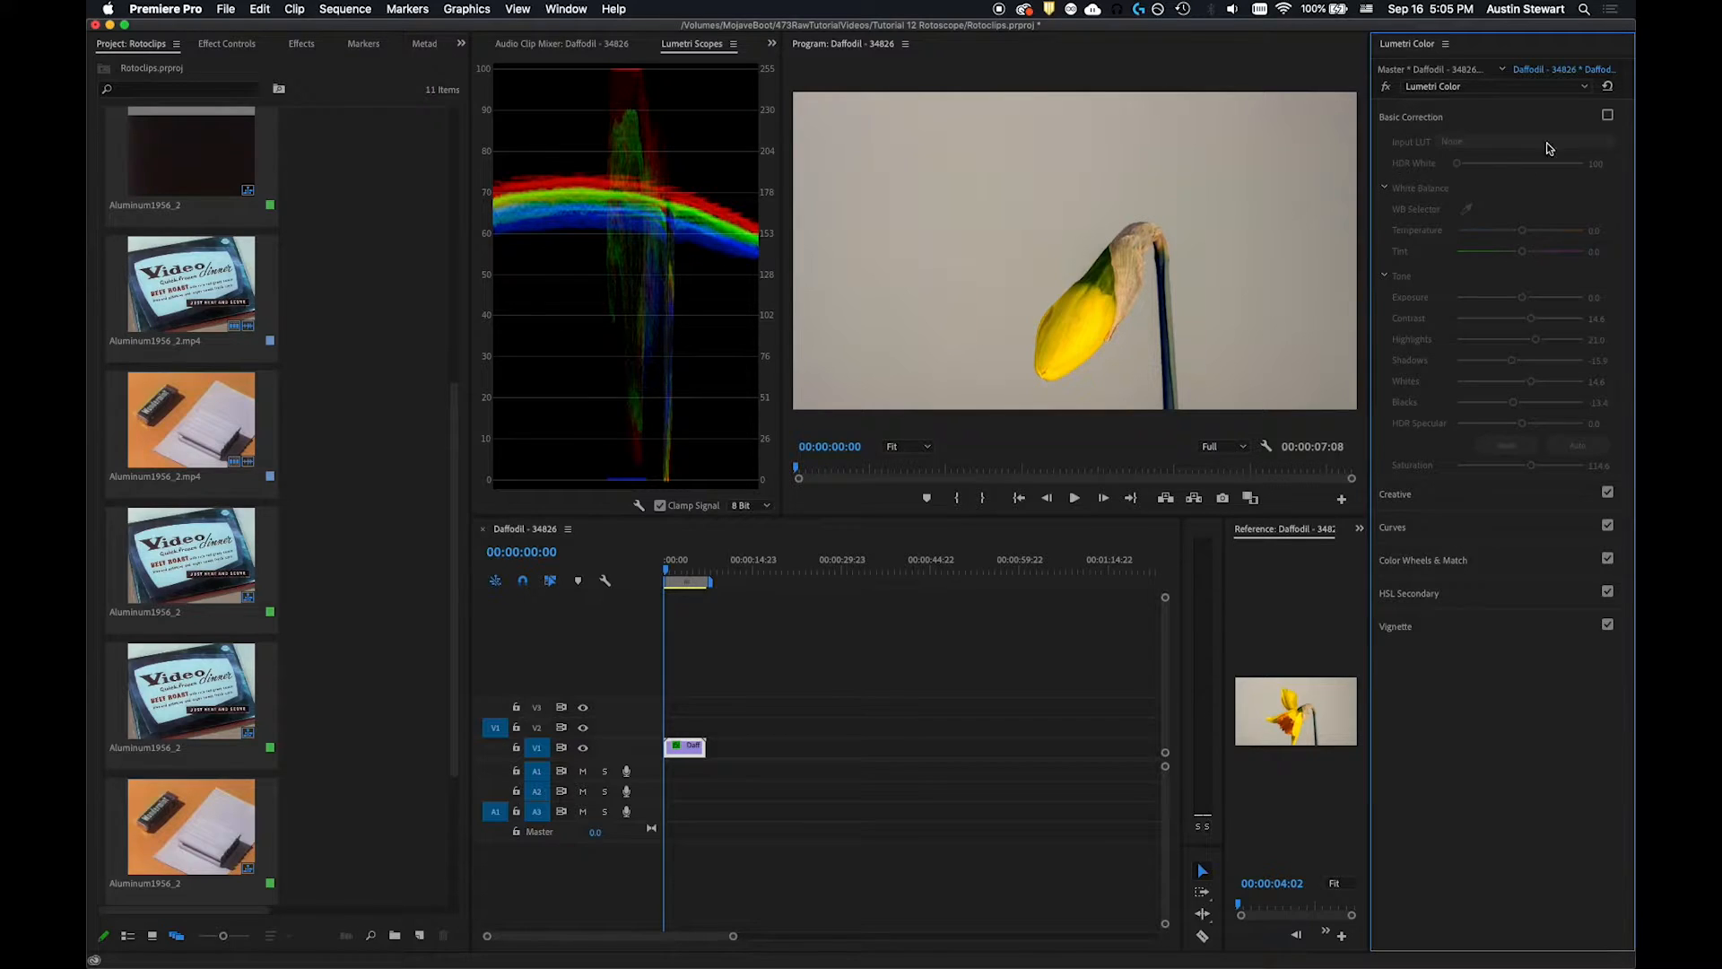
{"action": "left_click", "coordinate": [1607, 115]}
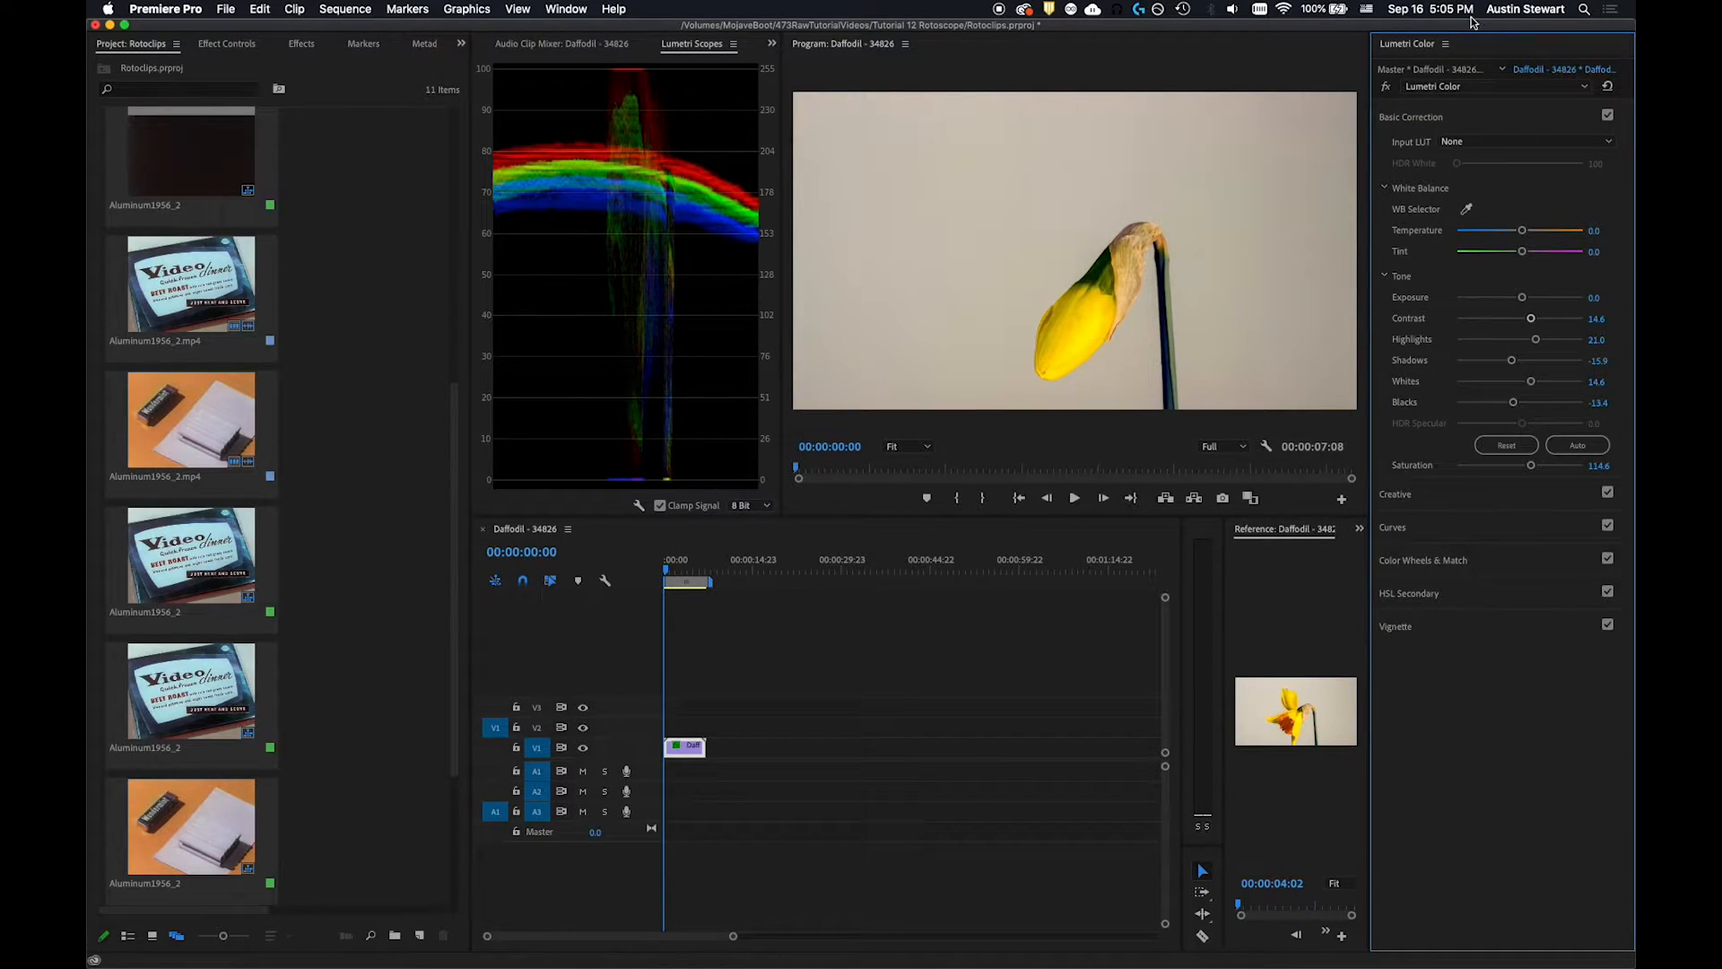
{"action": "left_click", "coordinate": [572, 11]}
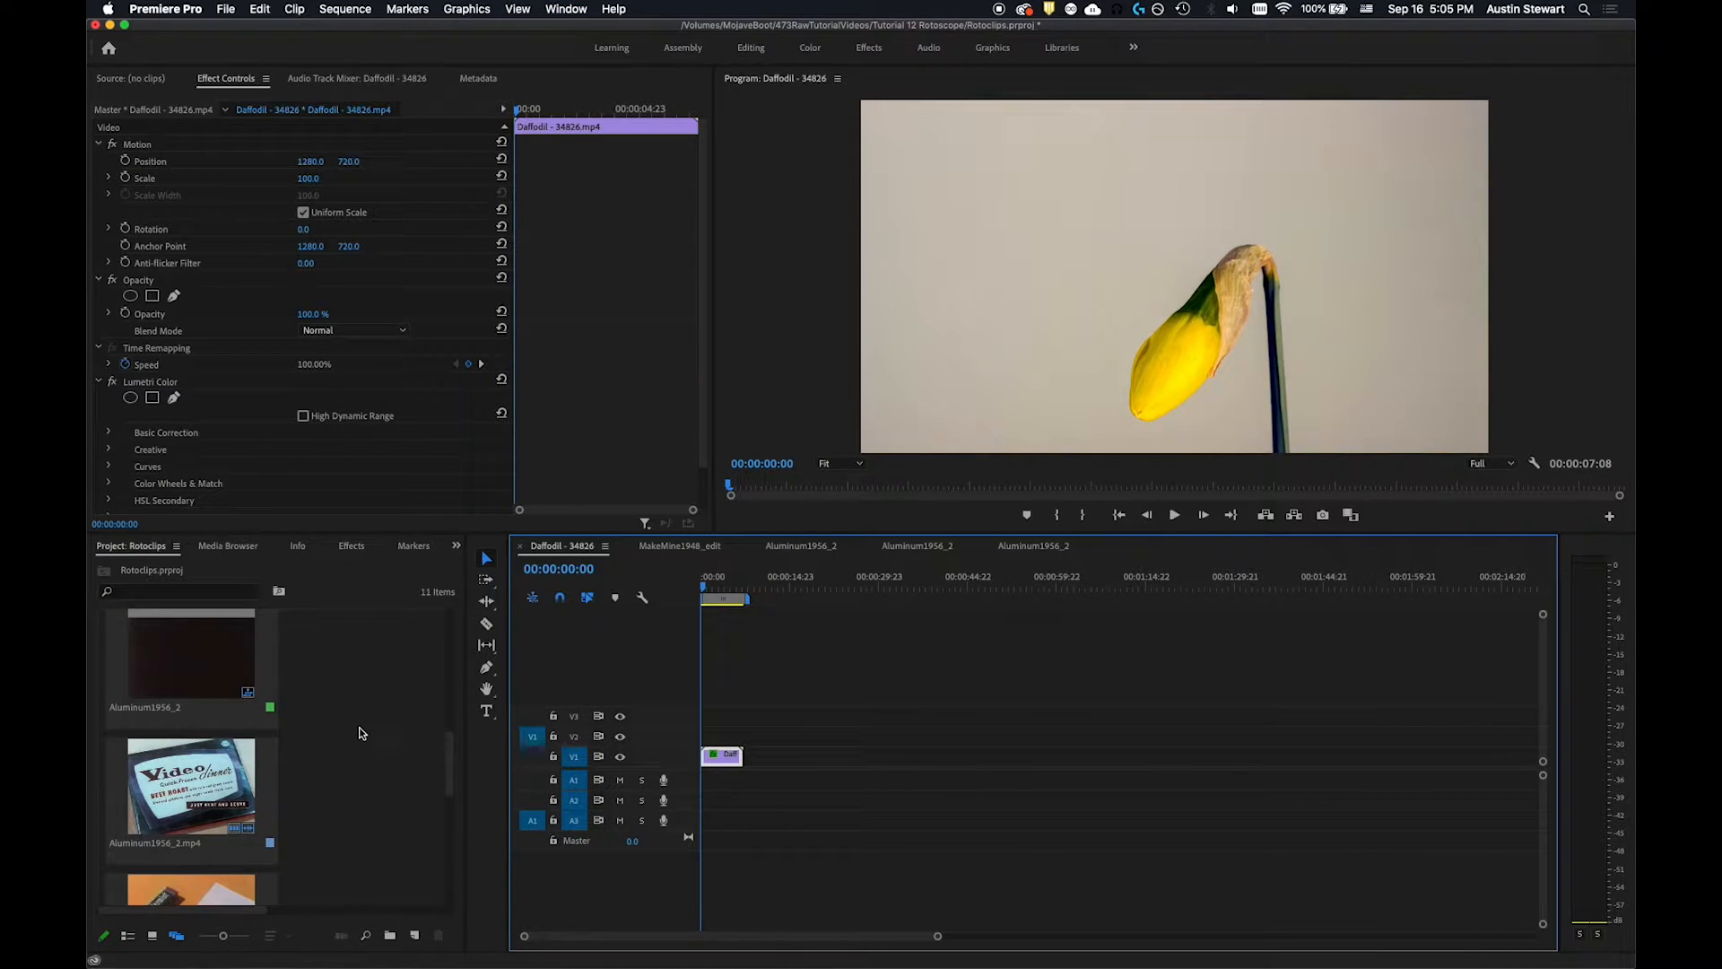
Step: Review the Aluminum1956_2 sequences, scrubbing through the video dinner and cigarette box footage
{"action": "left_click", "coordinate": [1023, 549]}
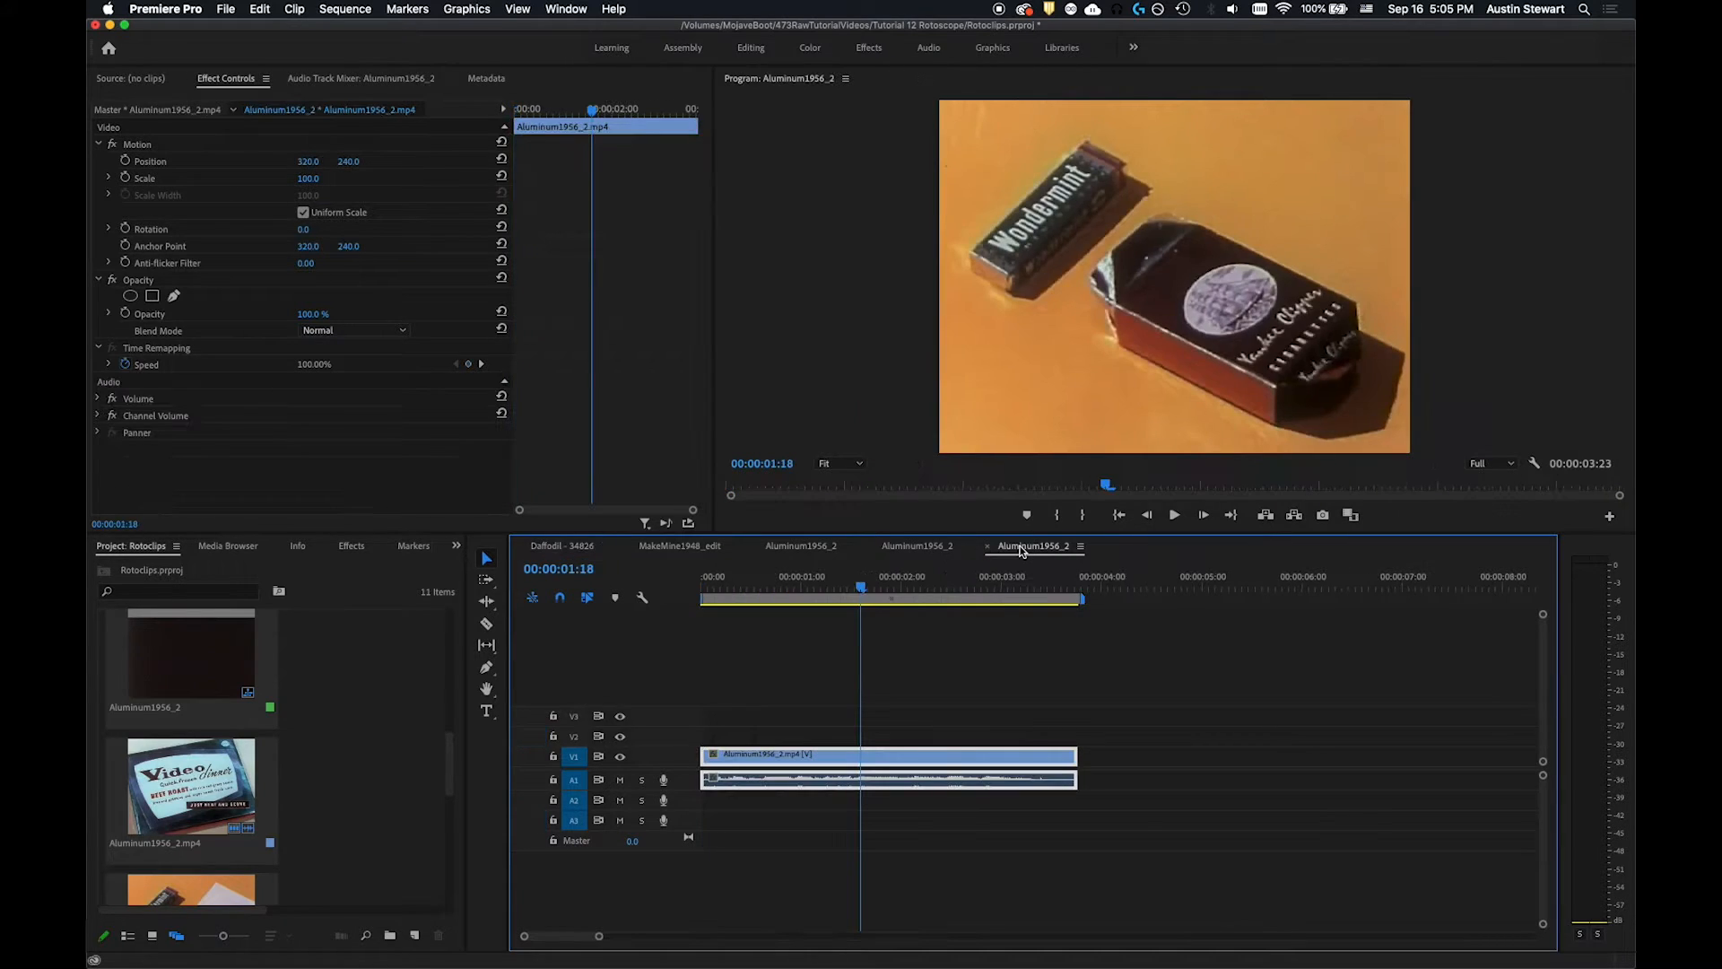
{"action": "left_click", "coordinate": [913, 545]}
{"action": "left_click", "coordinate": [799, 548]}
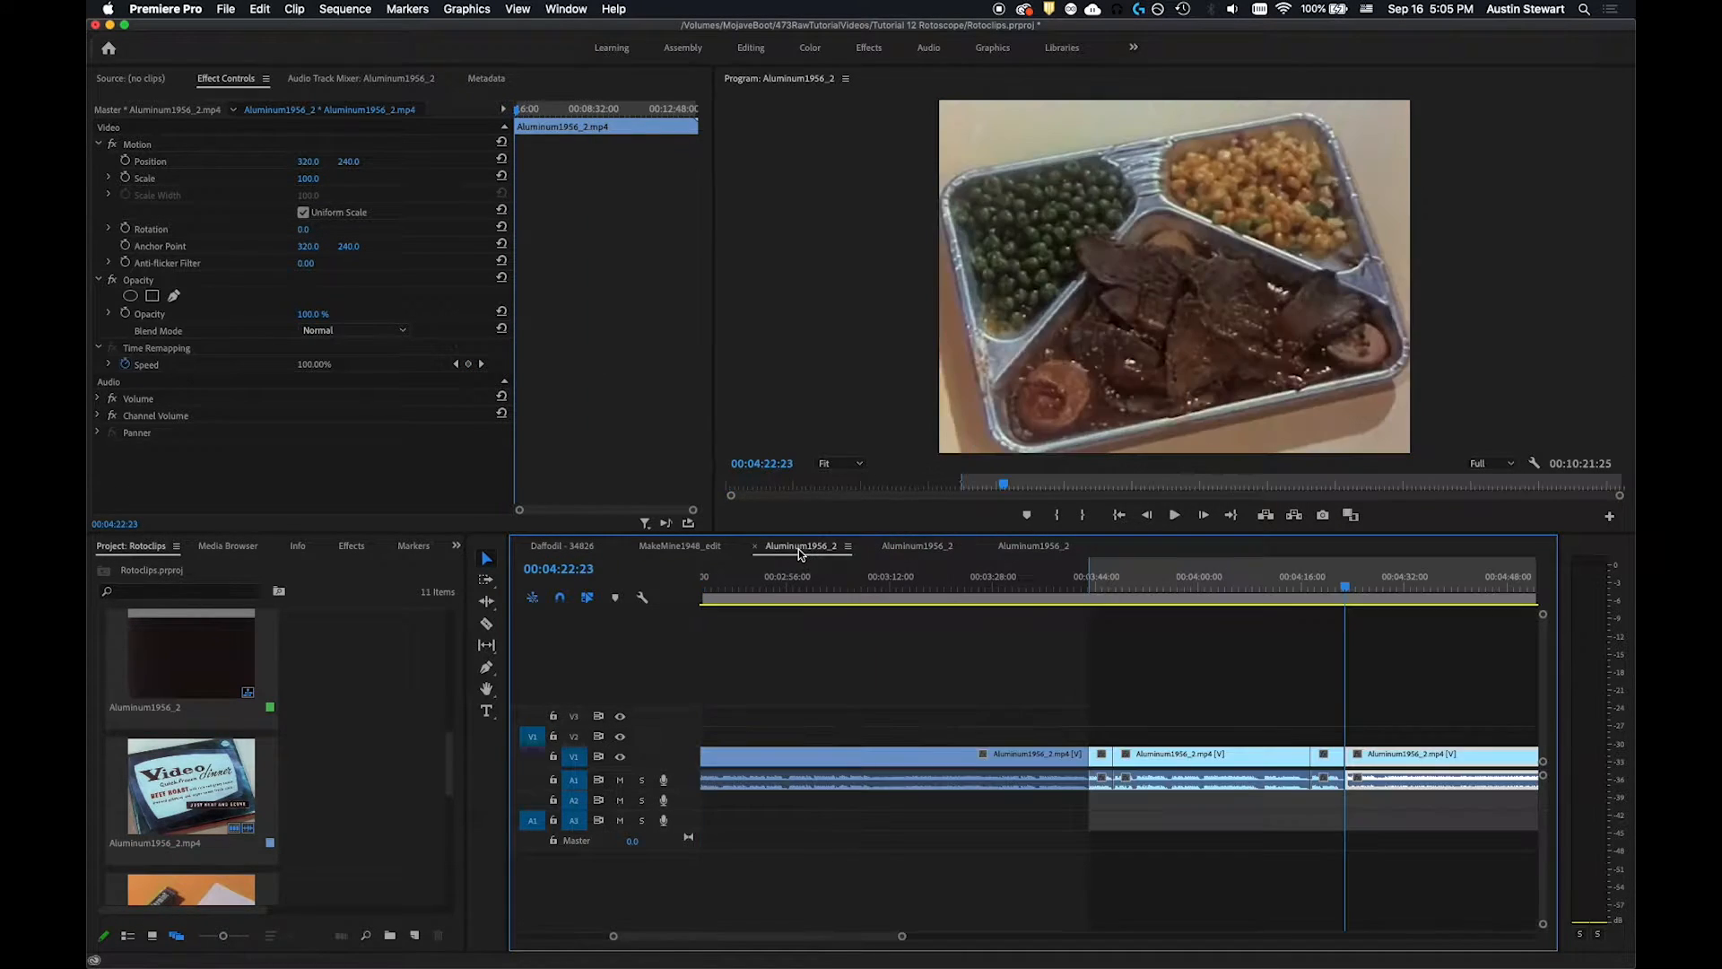
{"action": "left_click", "coordinate": [910, 546]}
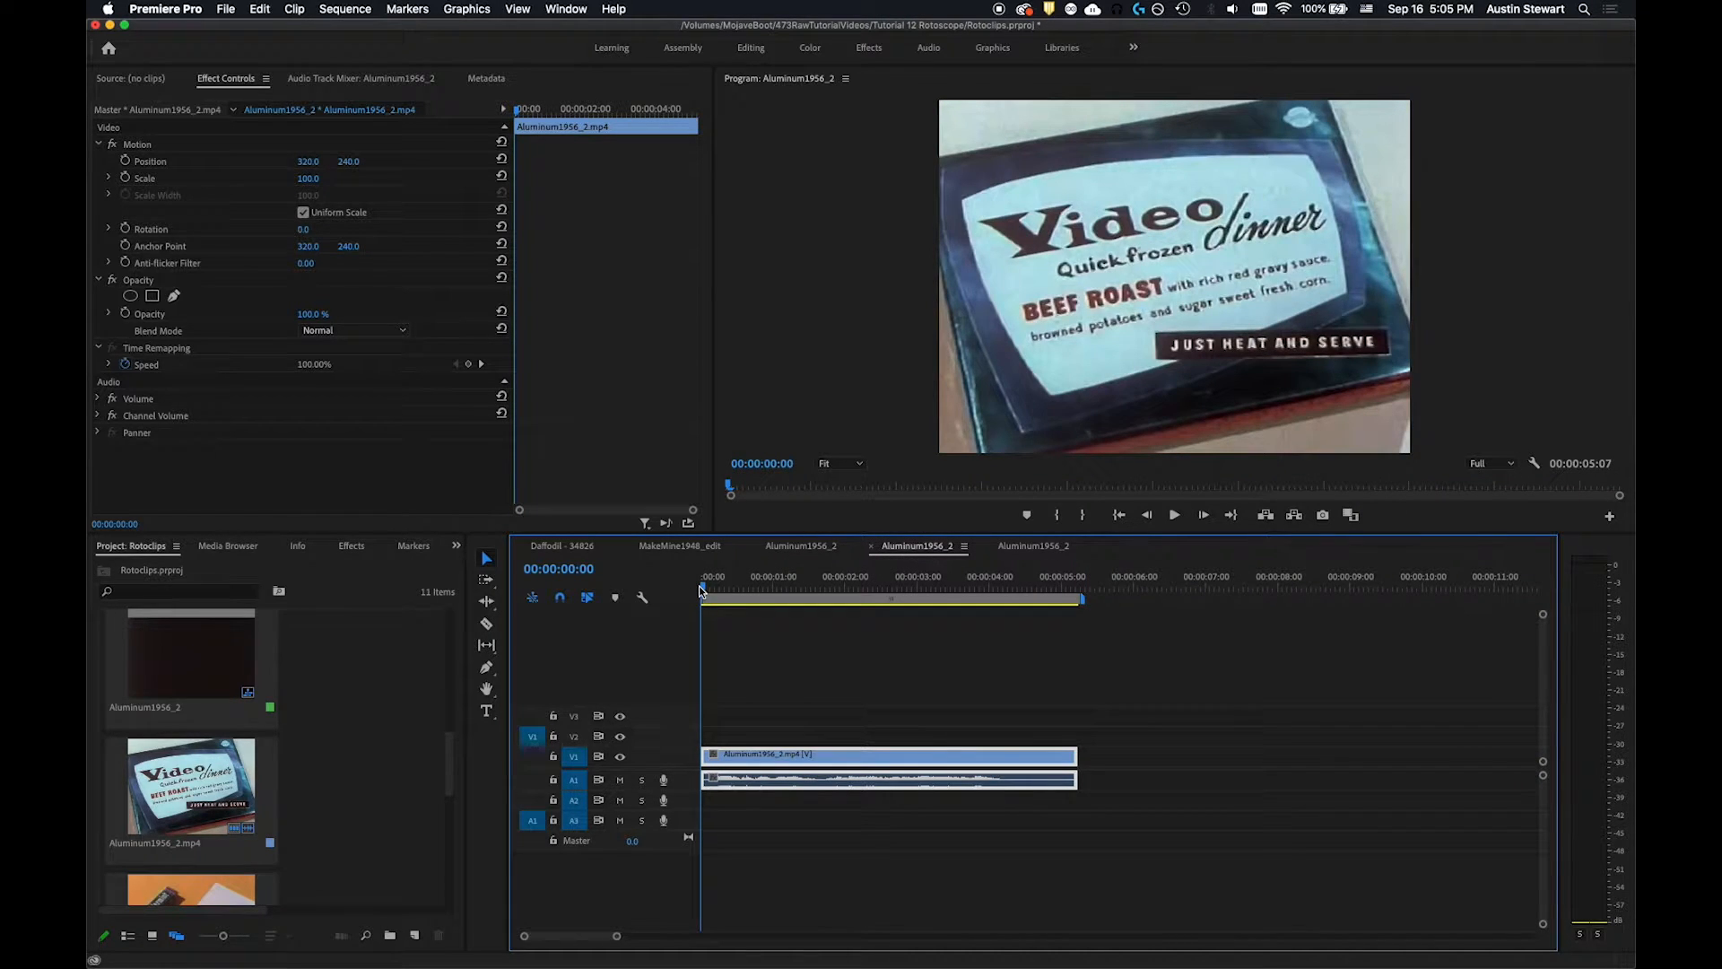
{"action": "left_click_drag", "start_coordinate": [701, 589], "coordinate": [1032, 588]}
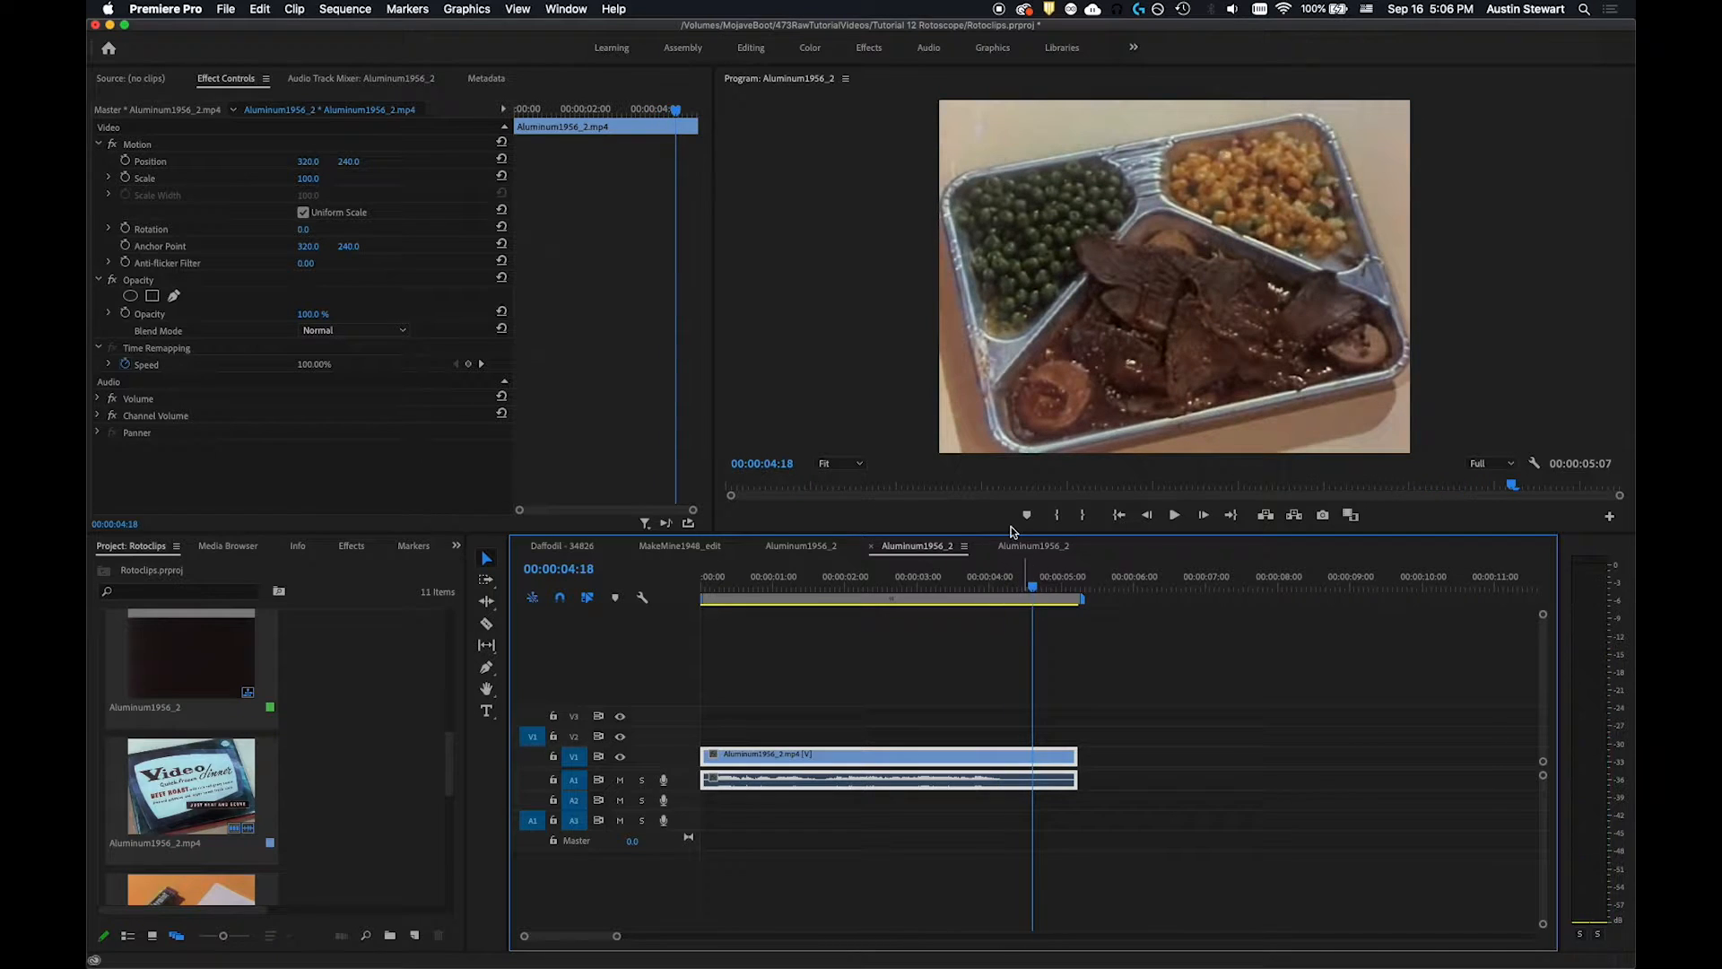
{"action": "left_click", "coordinate": [1027, 547]}
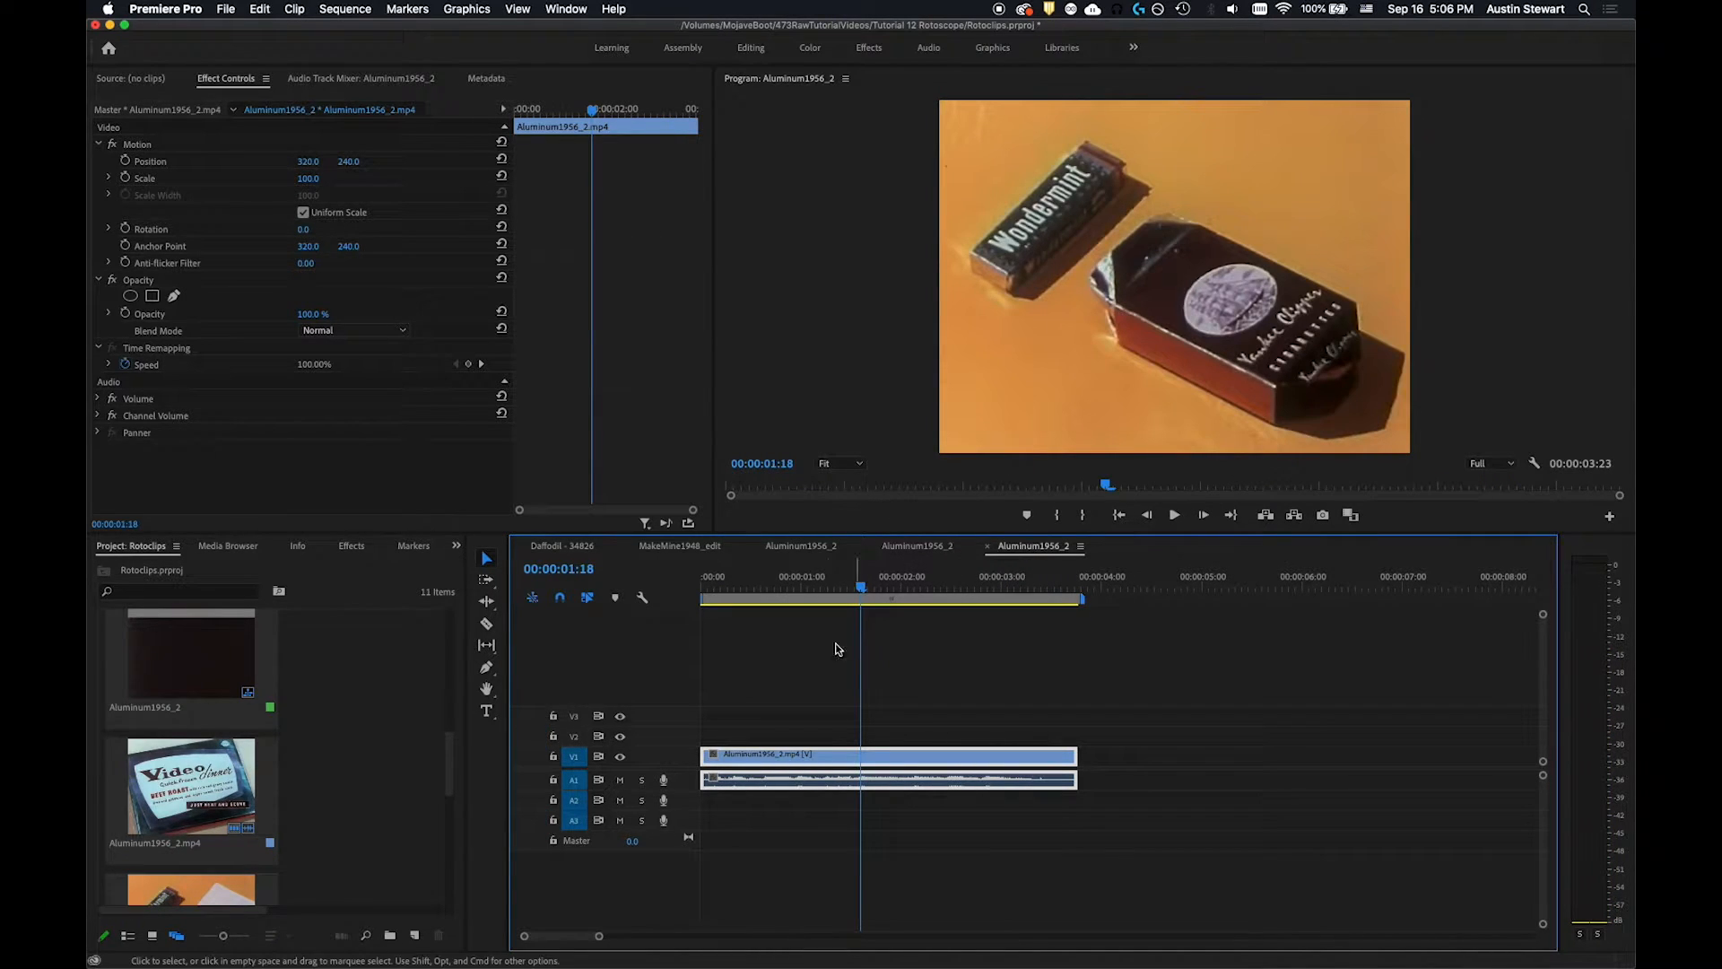
{"action": "mouse_move", "coordinate": [863, 593]}
{"action": "left_mouse_down"}
{"action": "mouse_move", "coordinate": [643, 581]}
{"action": "mouse_move", "coordinate": [918, 581]}
{"action": "mouse_move", "coordinate": [781, 586]}
{"action": "mouse_move", "coordinate": [880, 586]}
{"action": "mouse_move", "coordinate": [775, 604]}
{"action": "mouse_move", "coordinate": [1046, 585]}
{"action": "mouse_move", "coordinate": [838, 600]}
{"action": "mouse_move", "coordinate": [895, 601]}
{"action": "left_mouse_up"}
{"action": "left_click", "coordinate": [917, 545]}
{"action": "left_click_drag", "start_coordinate": [928, 594], "coordinate": [1042, 595]}
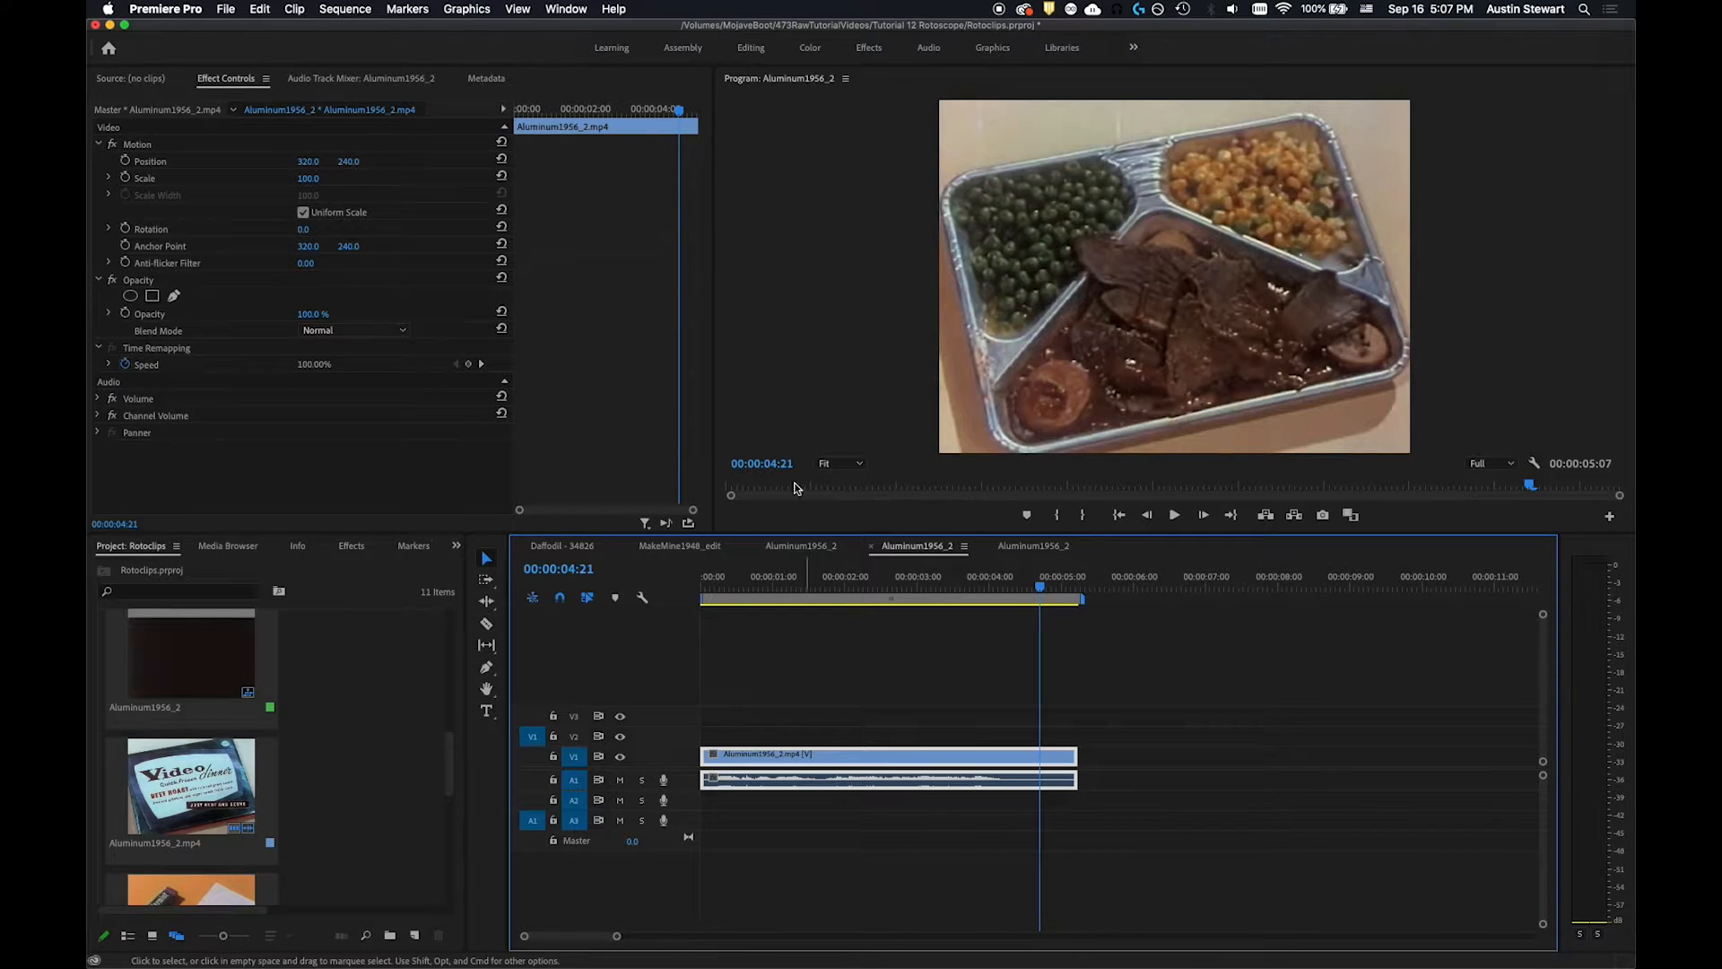
Step: Switch to After Effects and preview the Daffodil - 34826 composition from its start, examining the daffodil ring and dinner tray layers
{"action": "key", "text": "super+Tab"}
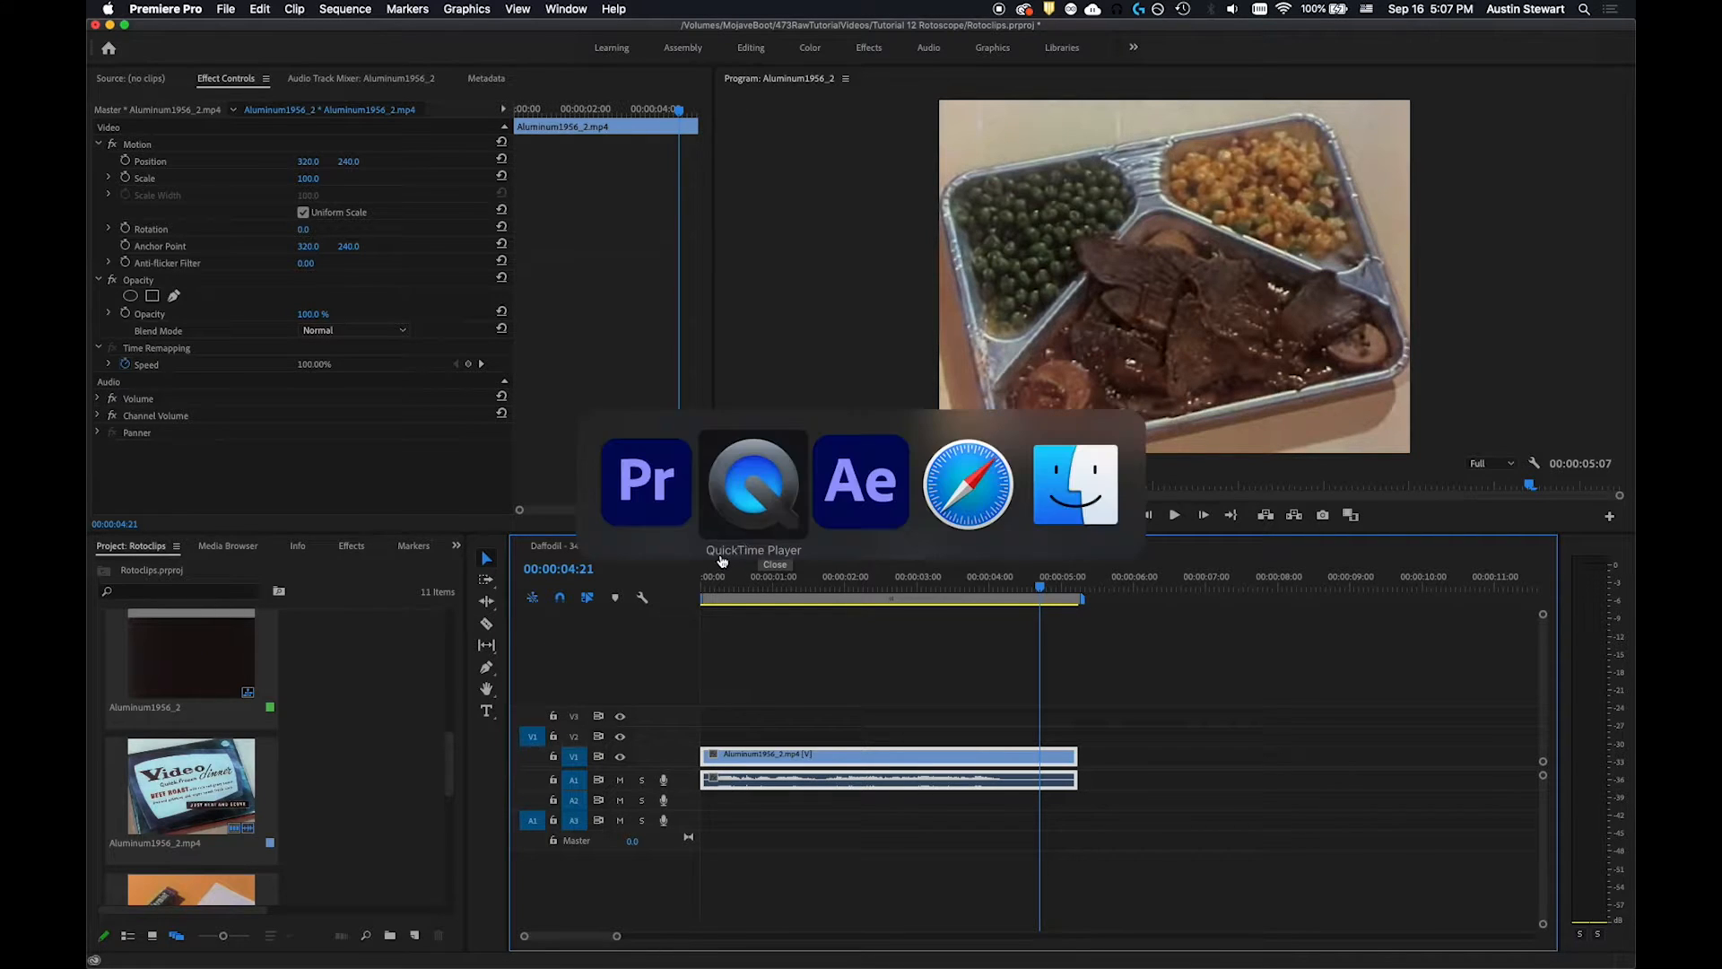
{"action": "left_click", "coordinate": [865, 512]}
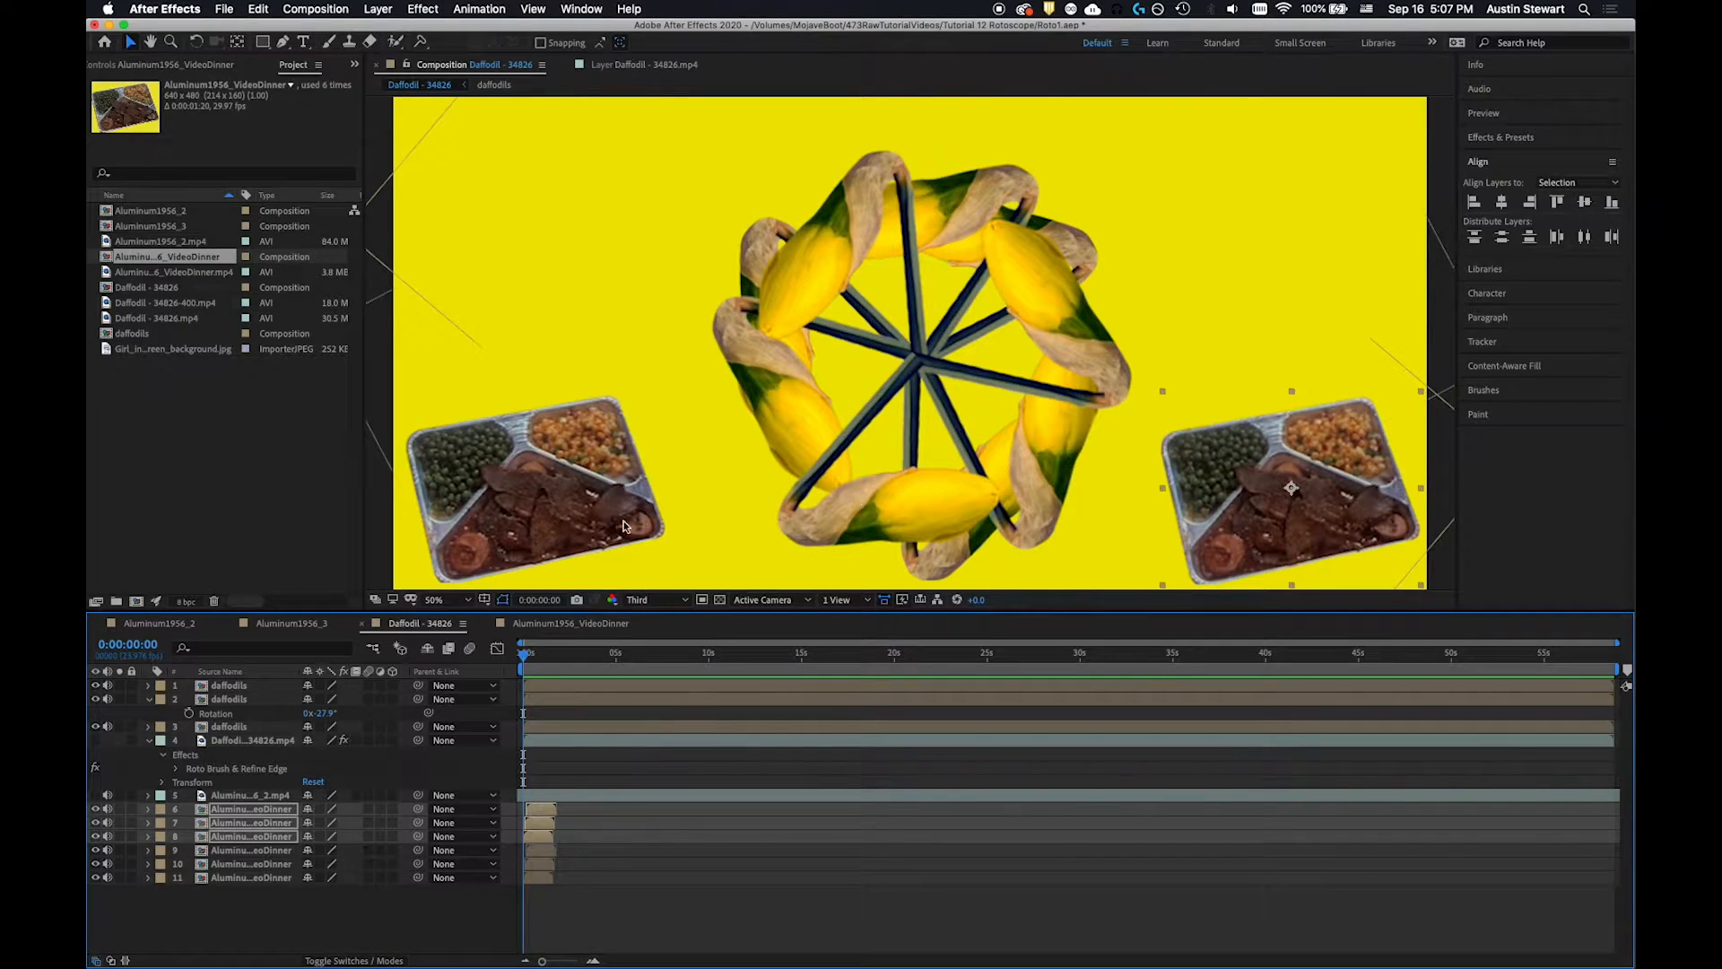
{"action": "left_click", "coordinate": [526, 656]}
{"action": "left_click_drag", "start_coordinate": [523, 652], "coordinate": [514, 649]}
{"action": "key", "text": "space"}
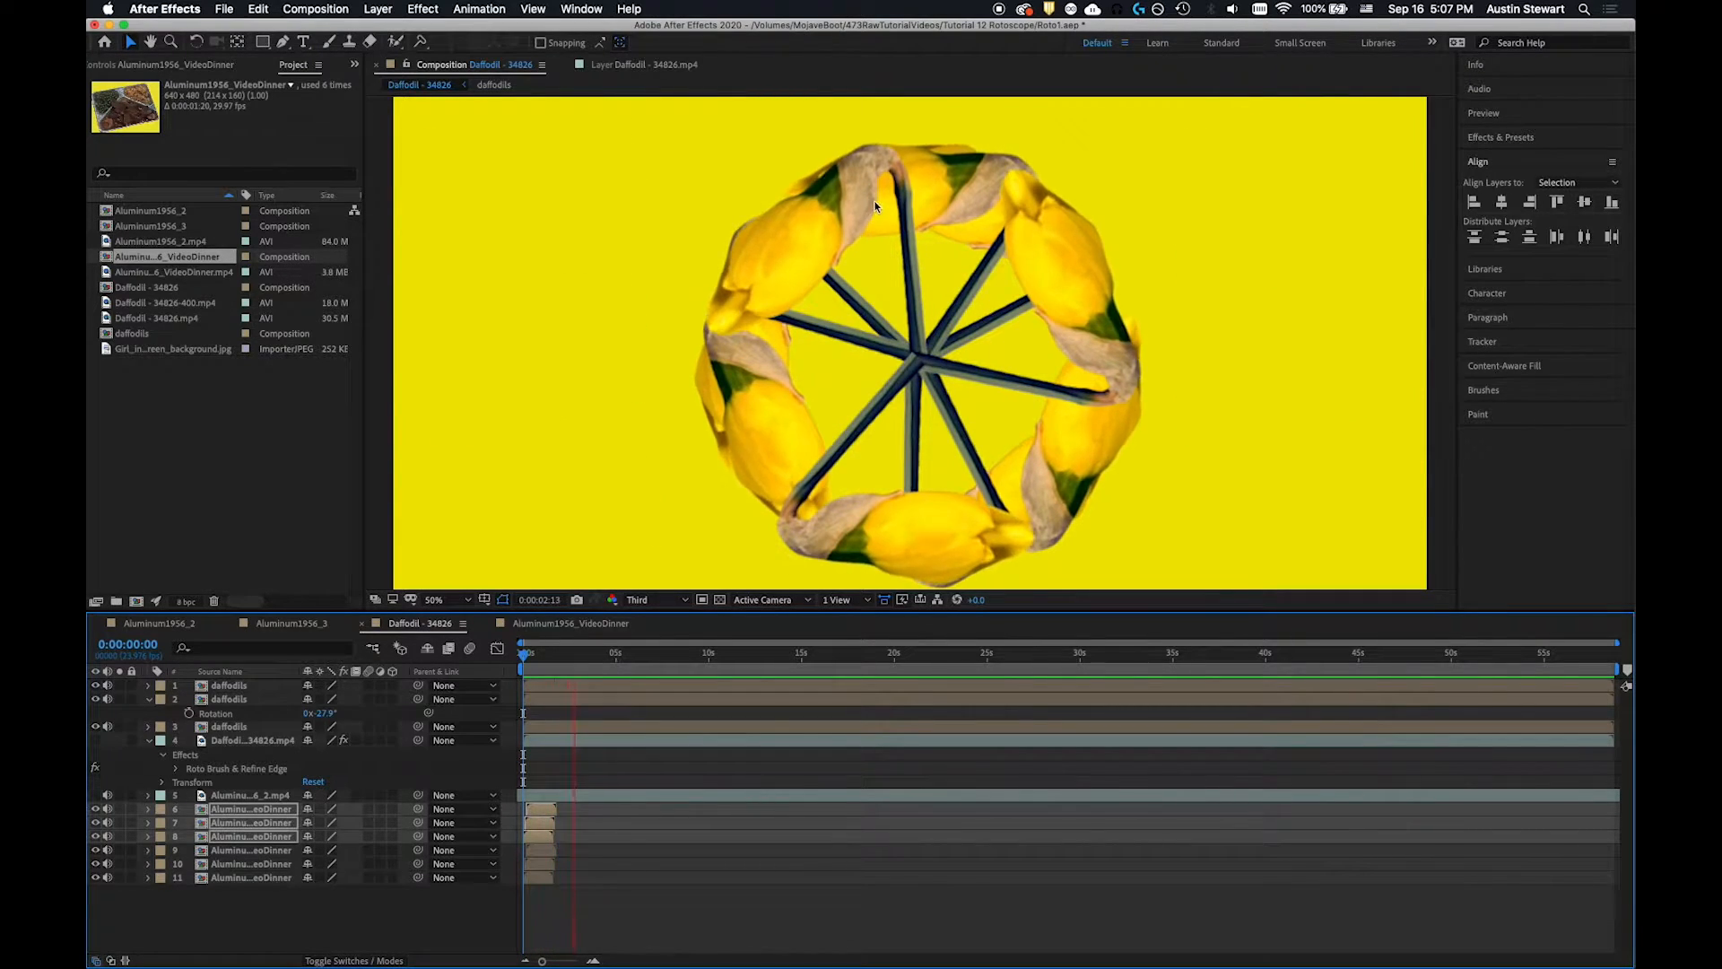
{"action": "key", "text": "space"}
{"action": "left_click_drag", "start_coordinate": [601, 656], "coordinate": [523, 653]}
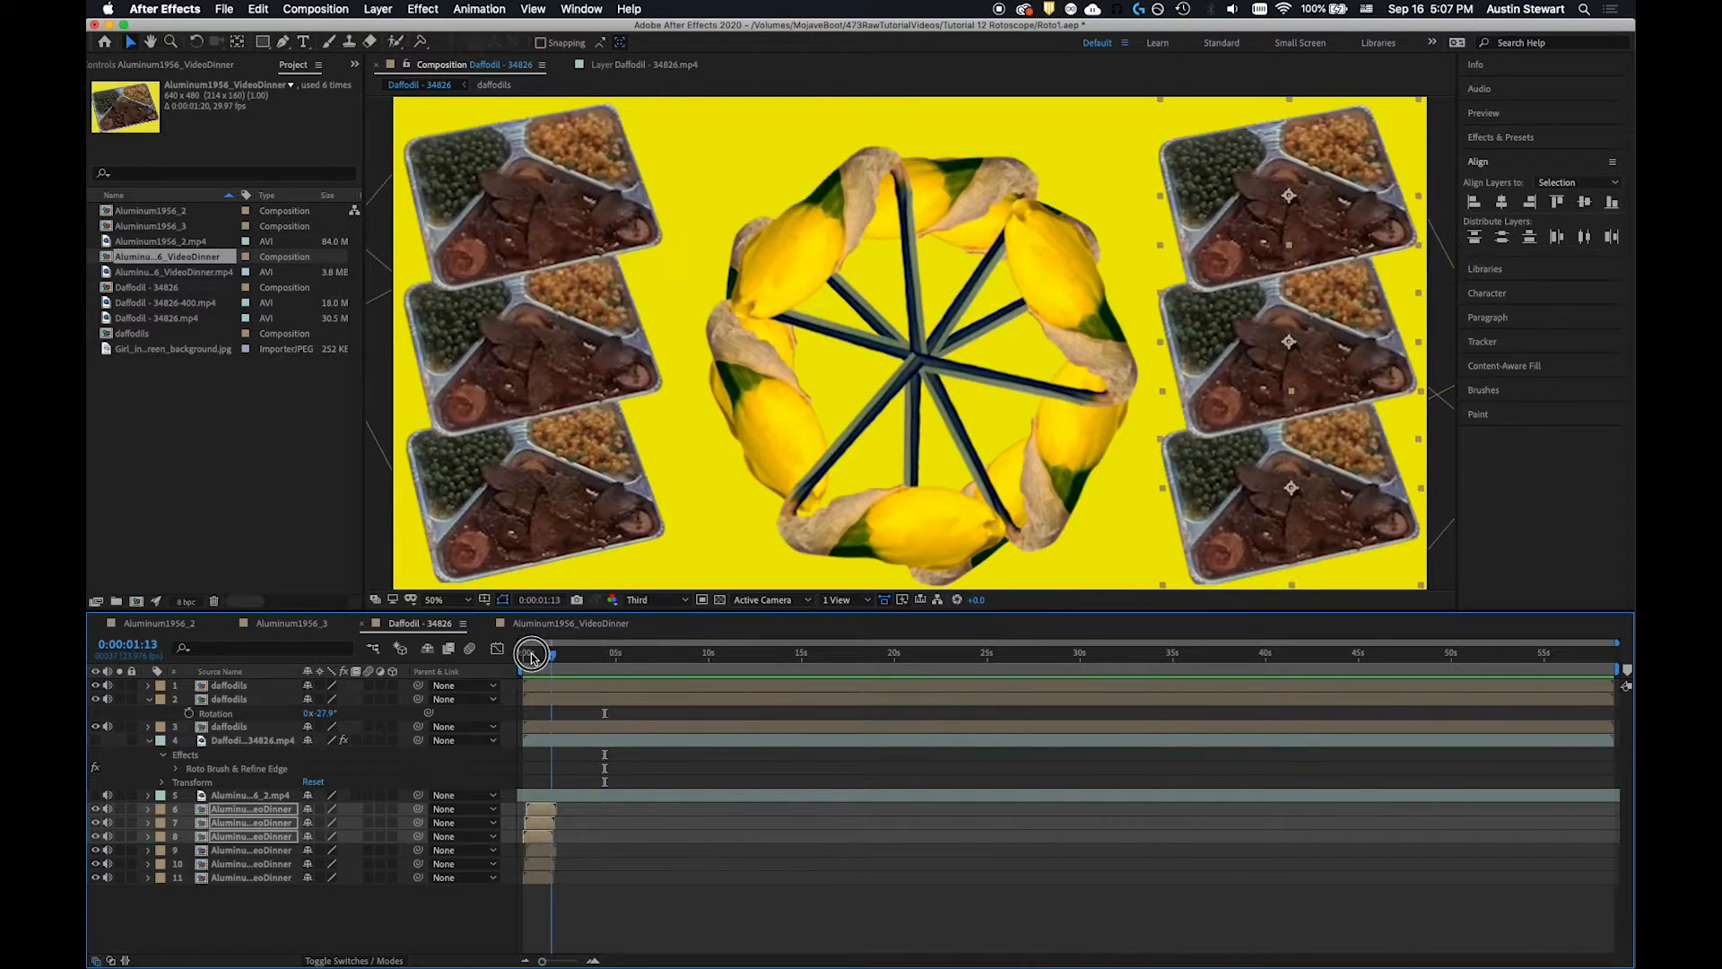
{"action": "key", "text": "space"}
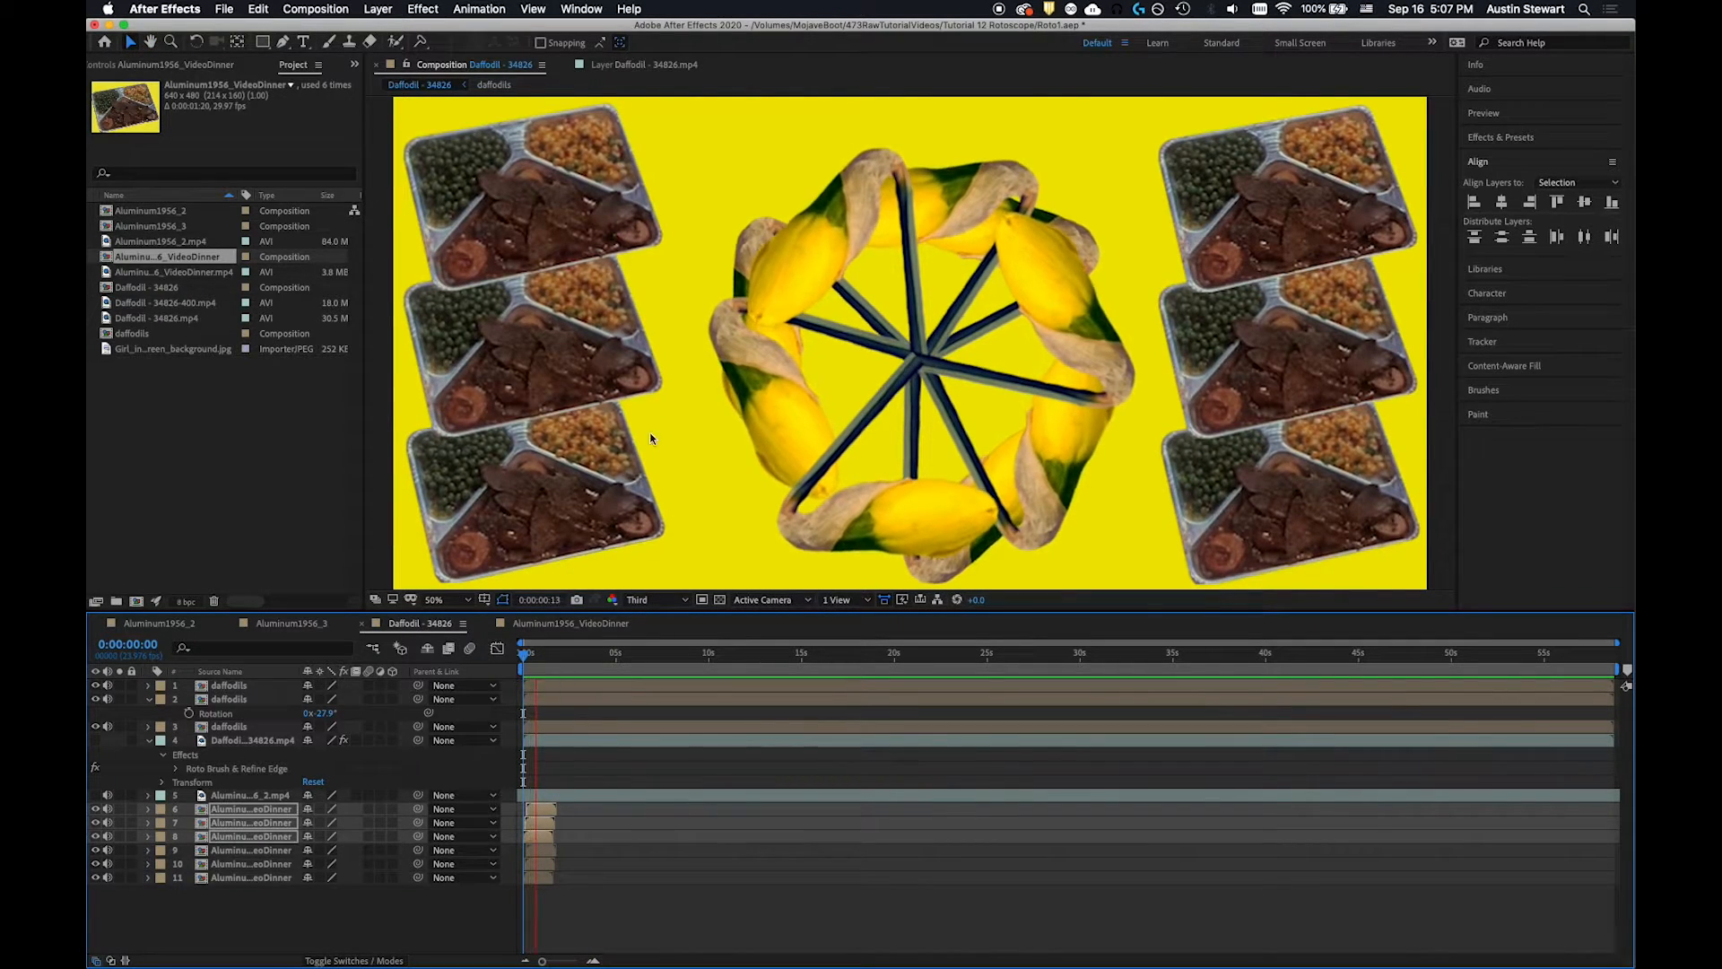
{"action": "key", "text": "space"}
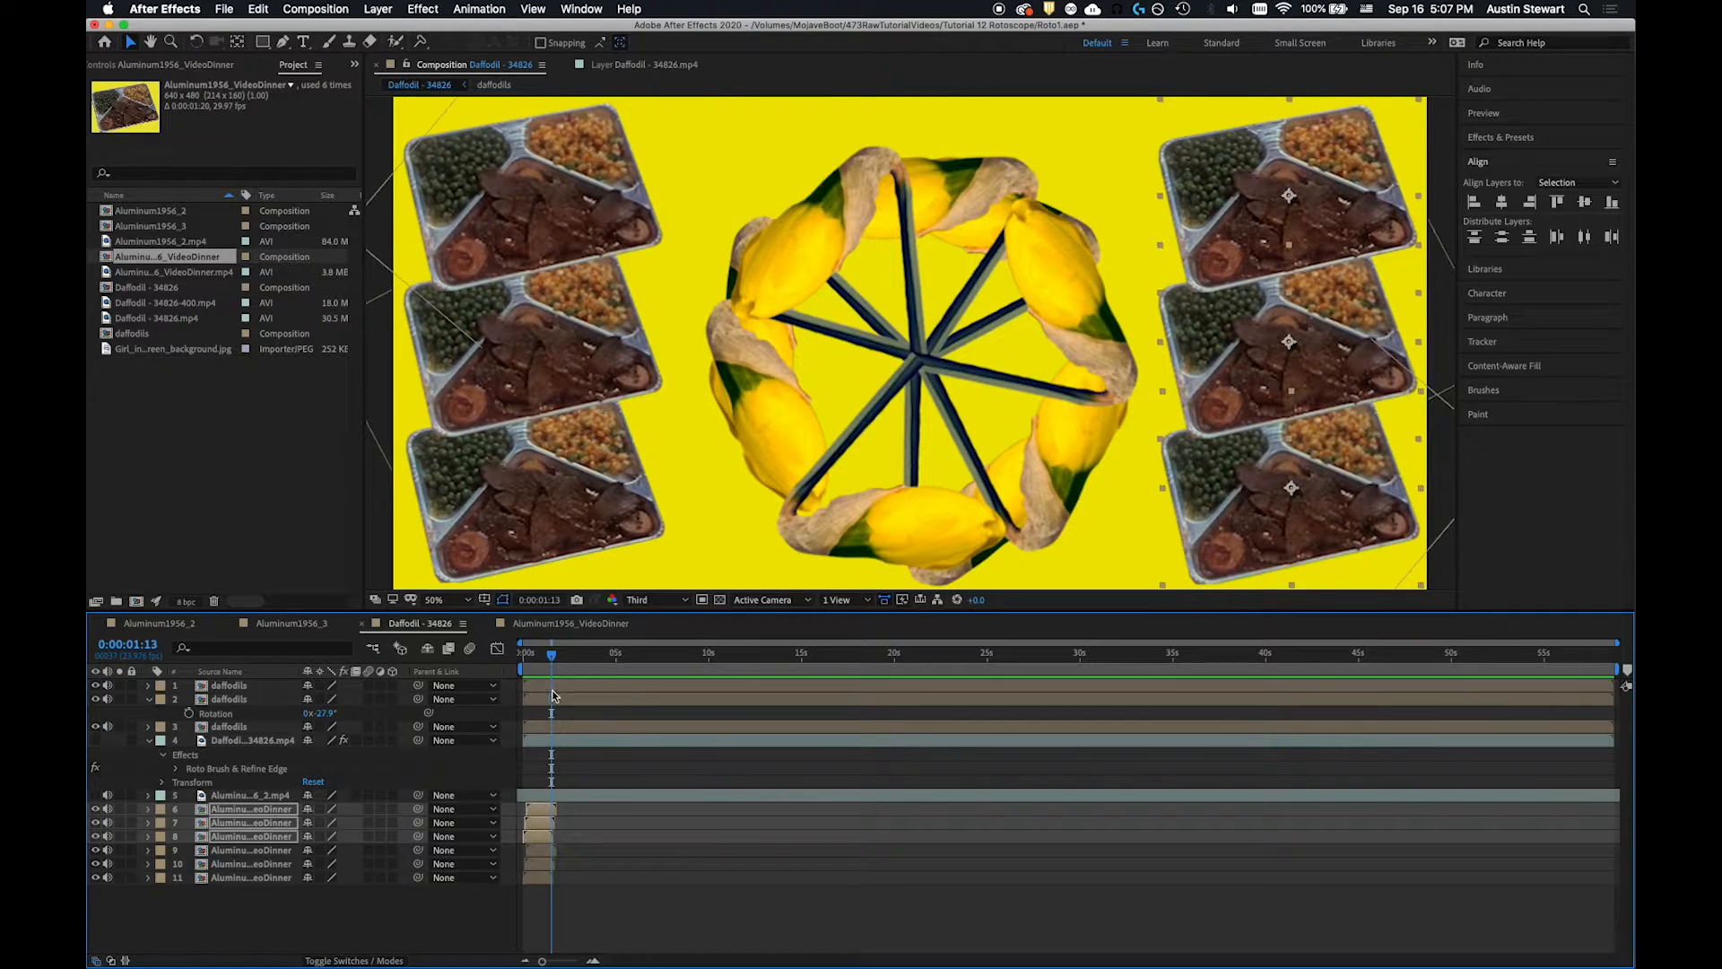
{"action": "left_click_drag", "start_coordinate": [553, 655], "coordinate": [588, 649]}
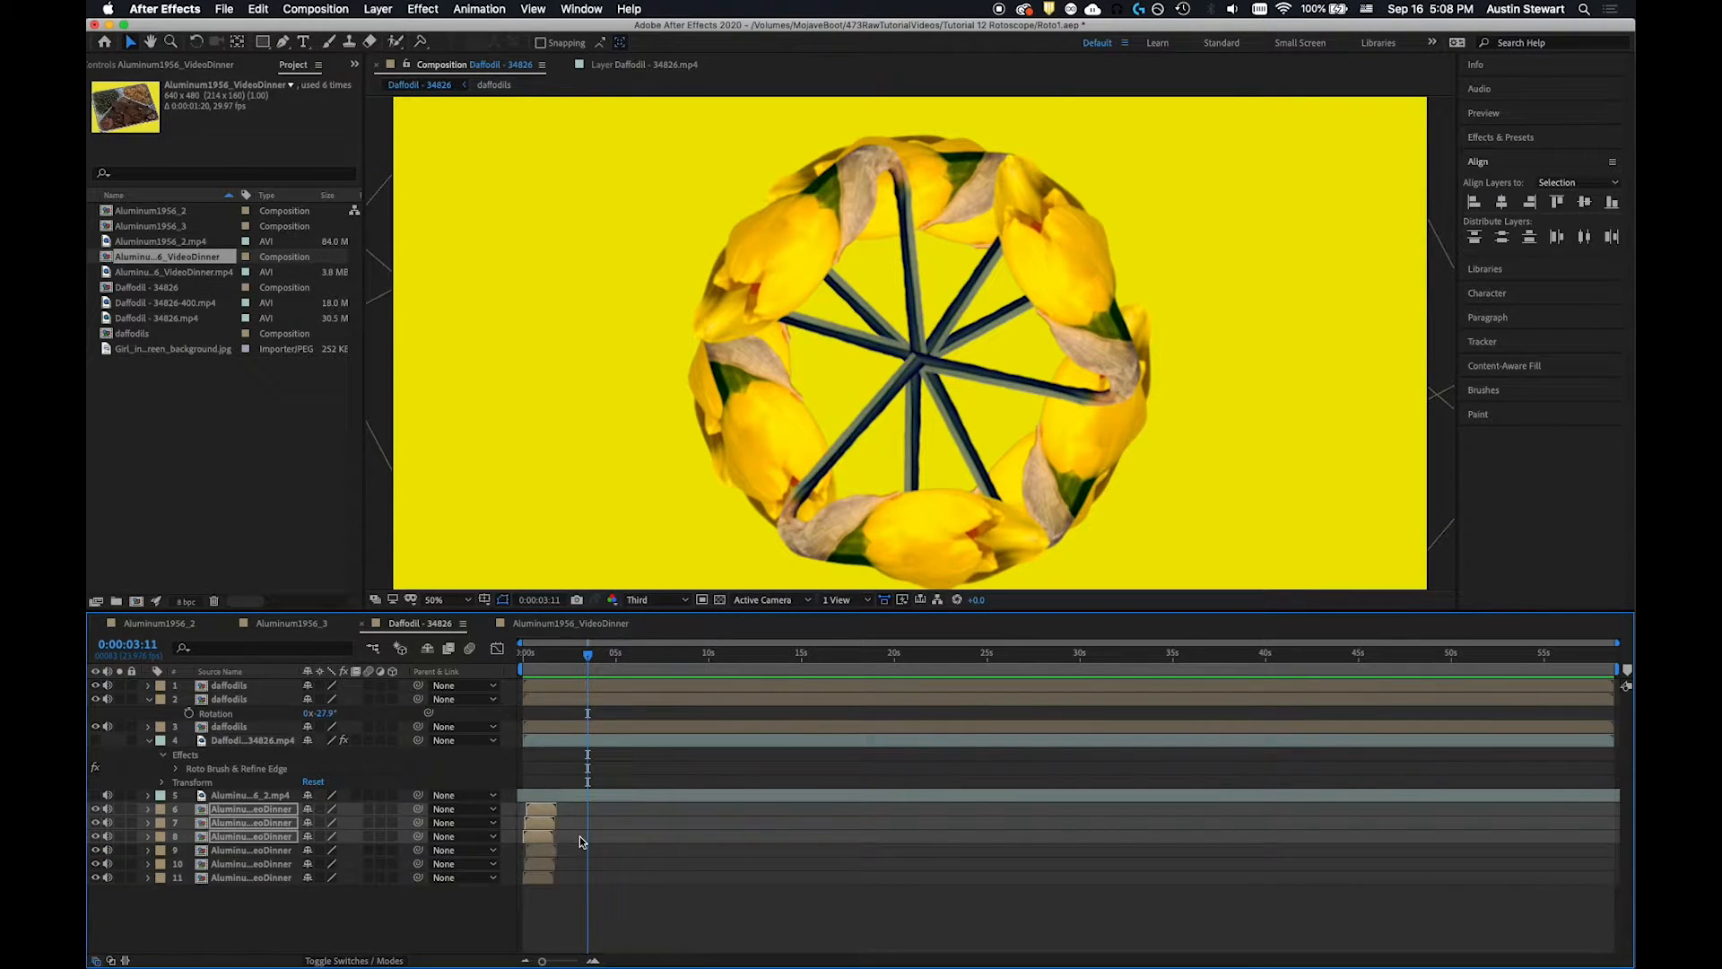
{"action": "left_click_drag", "start_coordinate": [587, 654], "coordinate": [518, 644]}
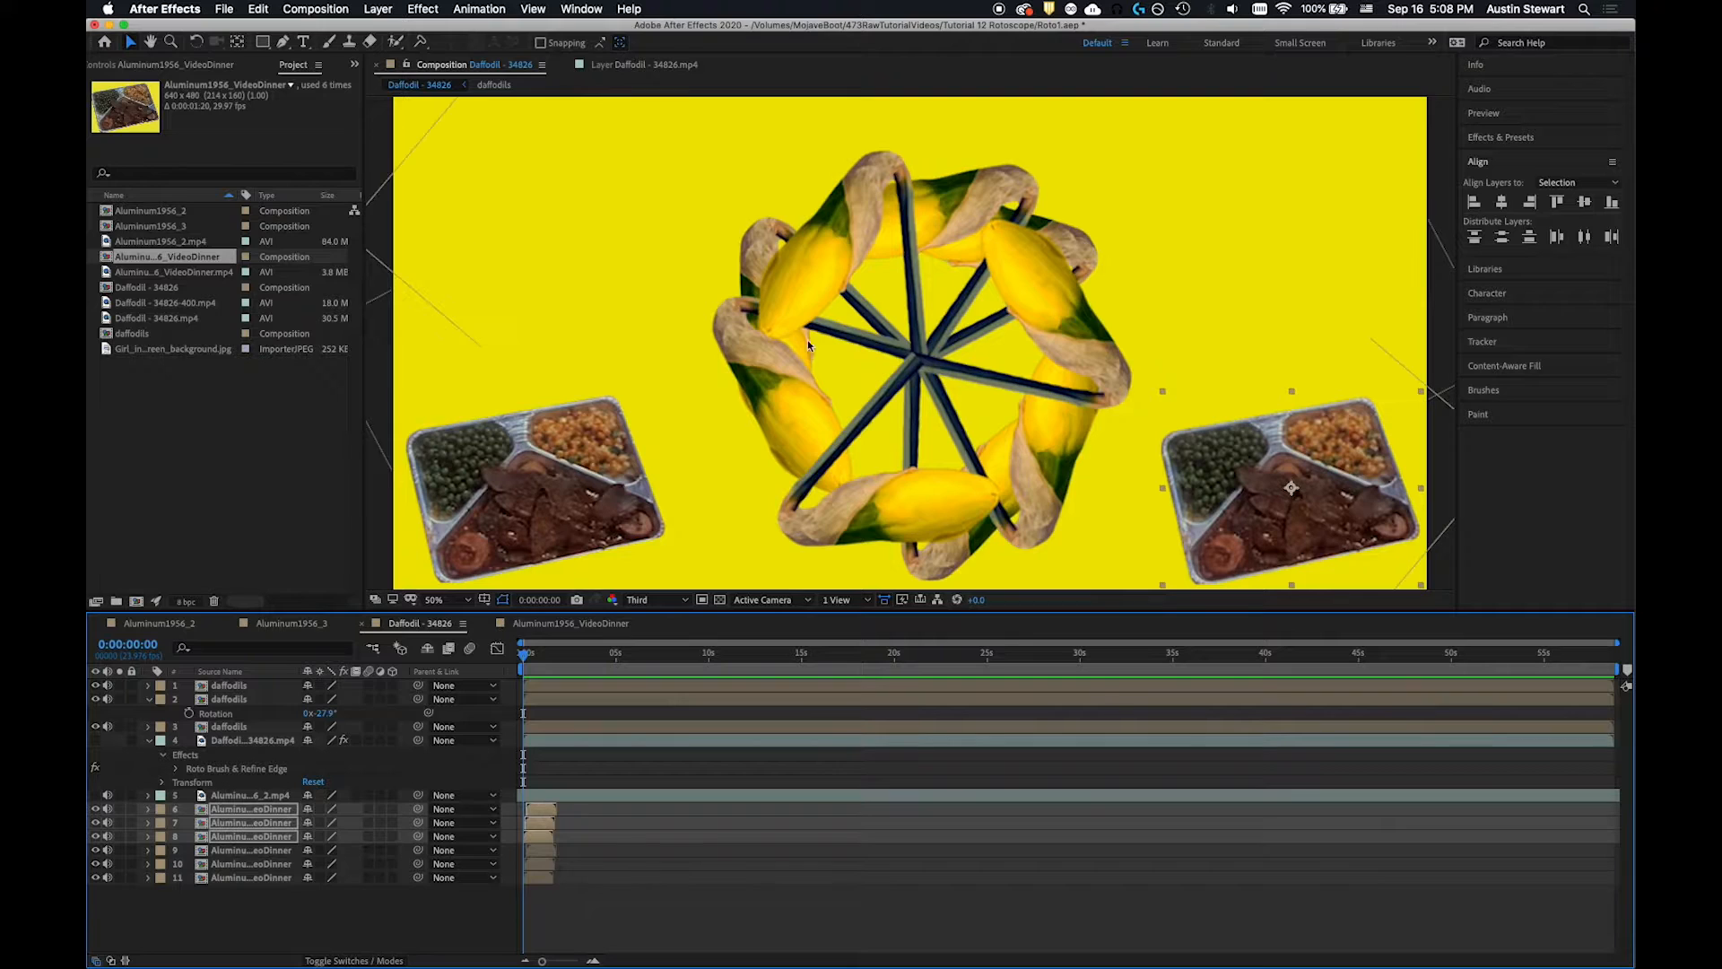
Step: Create a new empty project, saving the changes to Roto1.aep
{"action": "left_click", "coordinate": [160, 395]}
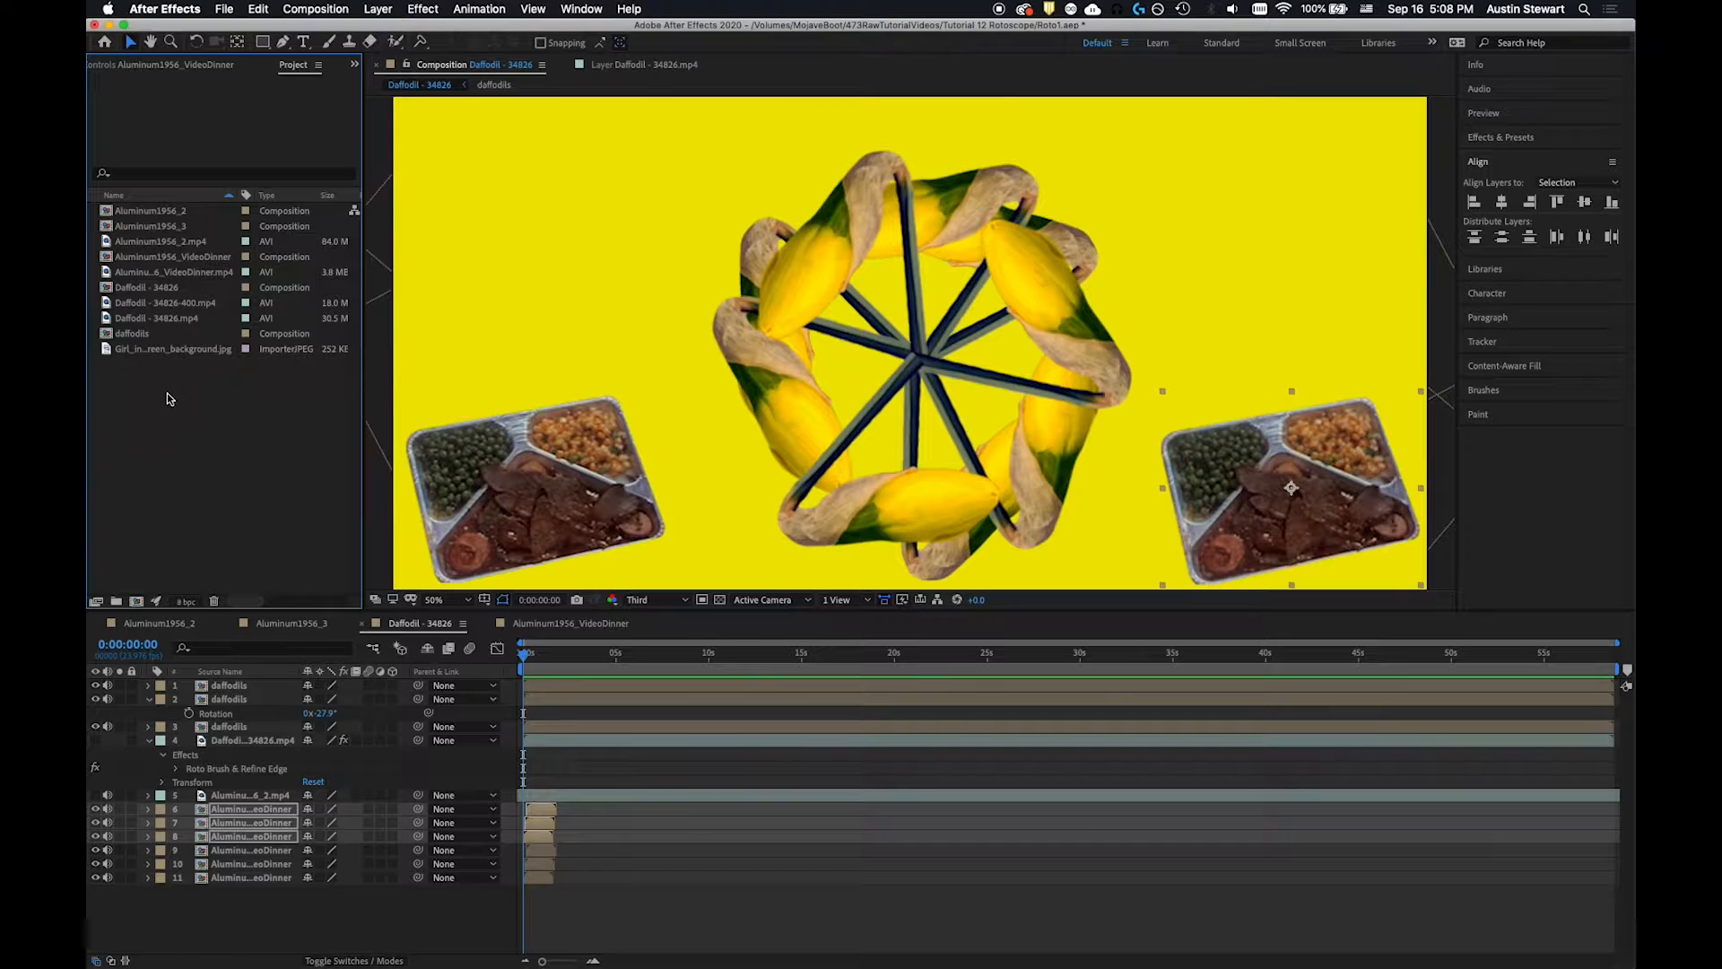
{"action": "left_click", "coordinate": [227, 11]}
{"action": "mouse_move", "coordinate": [238, 27]}
{"action": "left_click", "coordinate": [475, 36]}
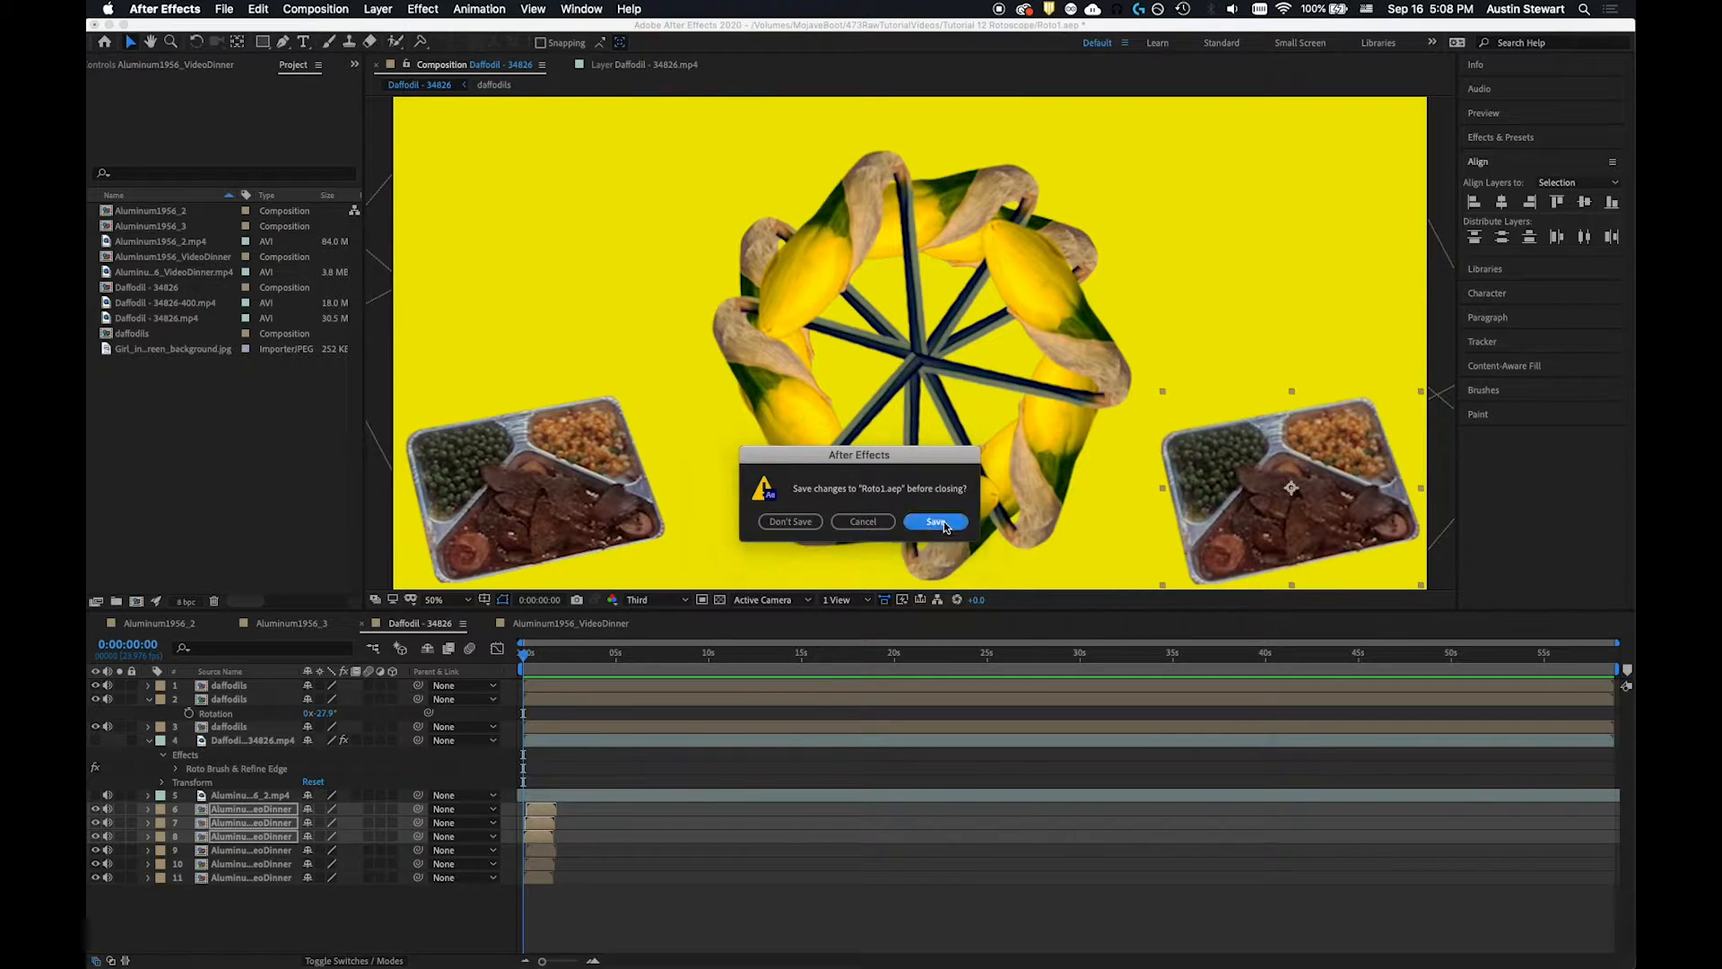
{"action": "left_click", "coordinate": [938, 523]}
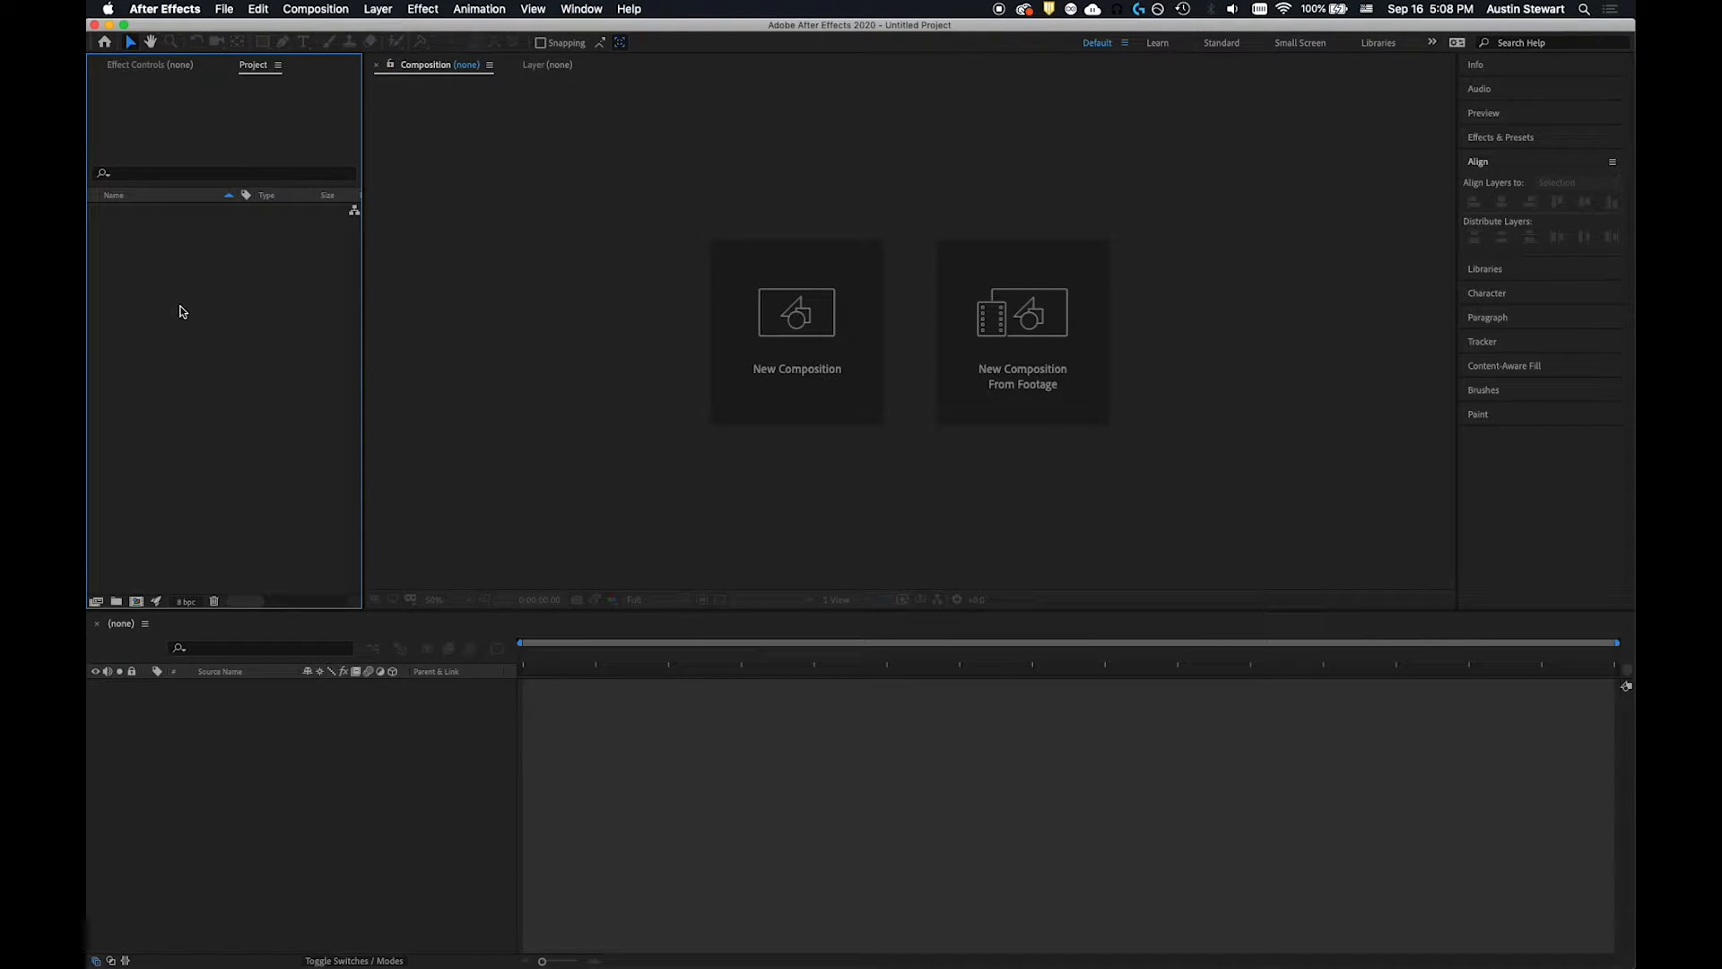
Step: Import Aluminum1956_Cigs.mp4, Aluminum1956_VideoDinner.mp4, Daffodil - 34826_800.mp4 and Girl_in_front_of_a_green_background.jpg as footage
{"action": "double_click", "coordinate": [179, 311]}
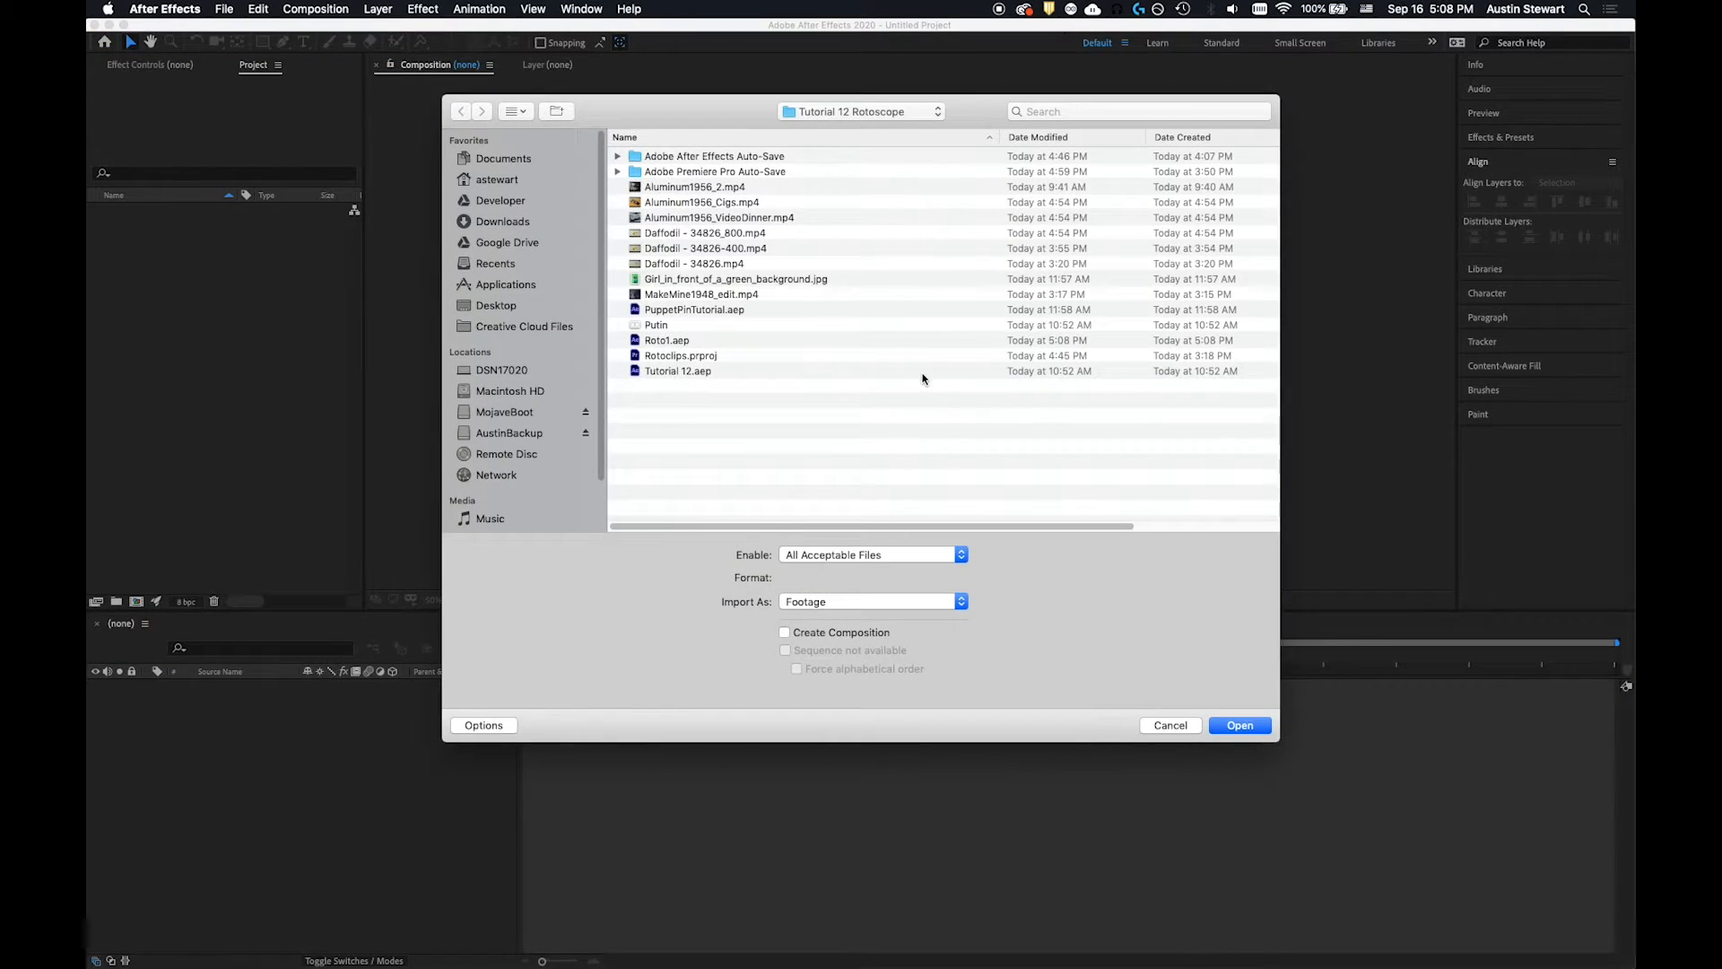
{"action": "left_click", "coordinate": [700, 204]}
{"action": "left_click", "coordinate": [709, 219], "text": "shift"}
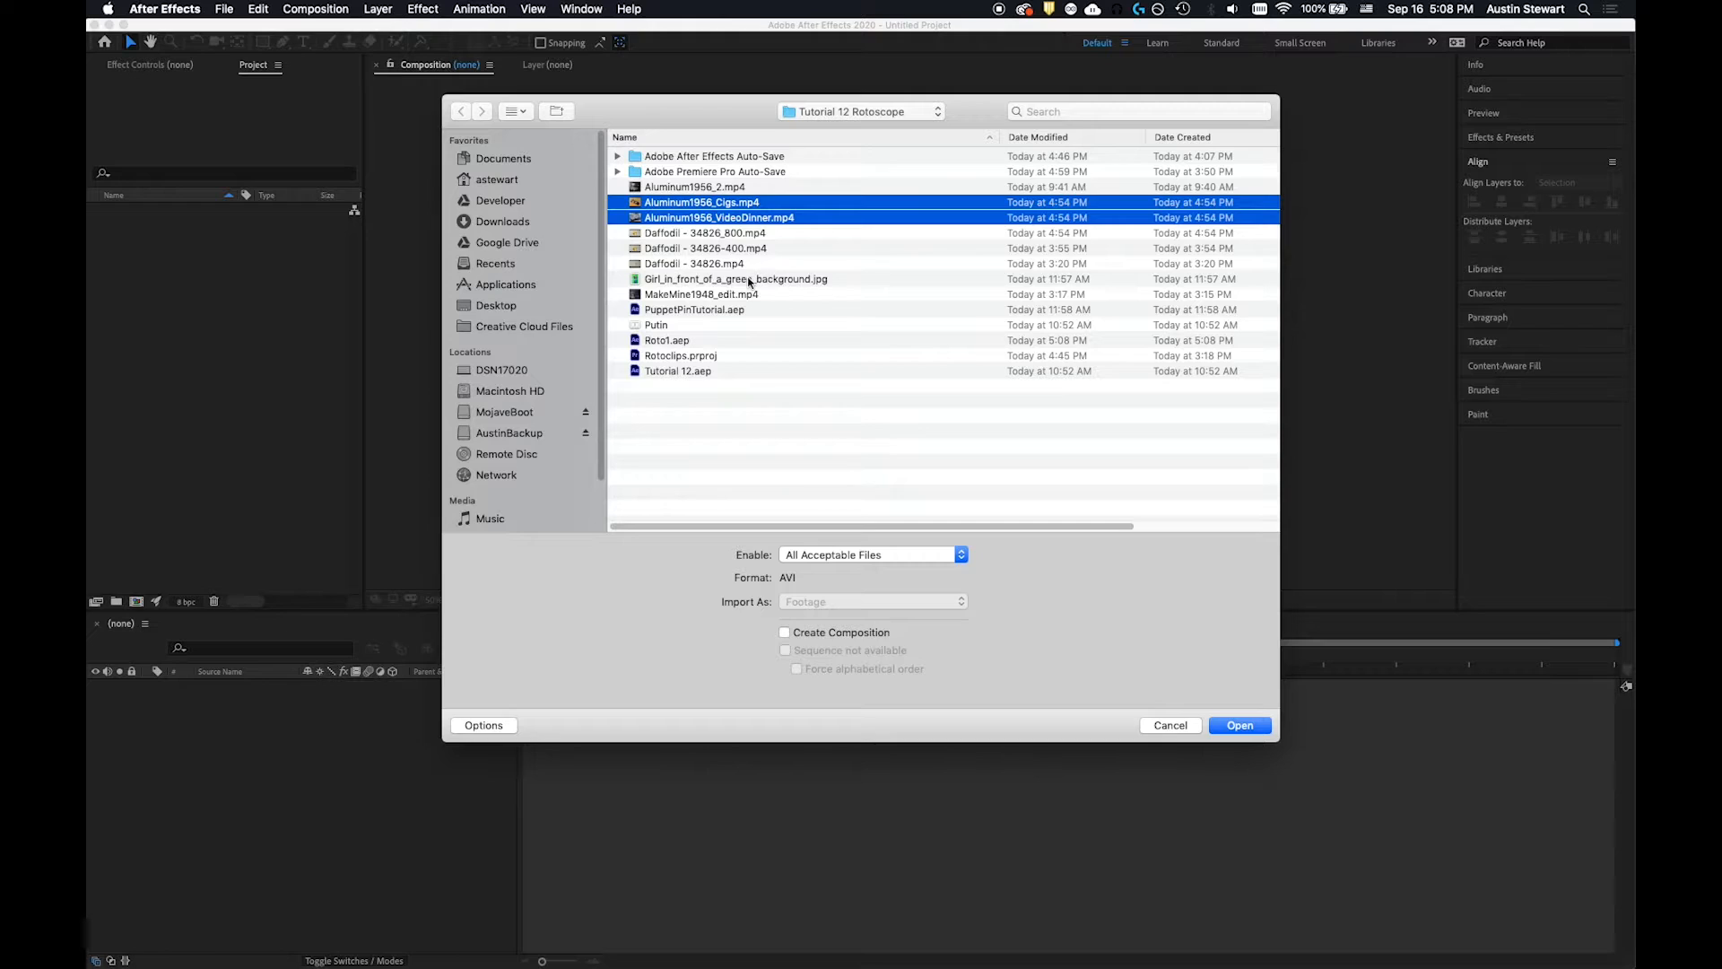
{"action": "left_click", "coordinate": [737, 235], "text": "shift"}
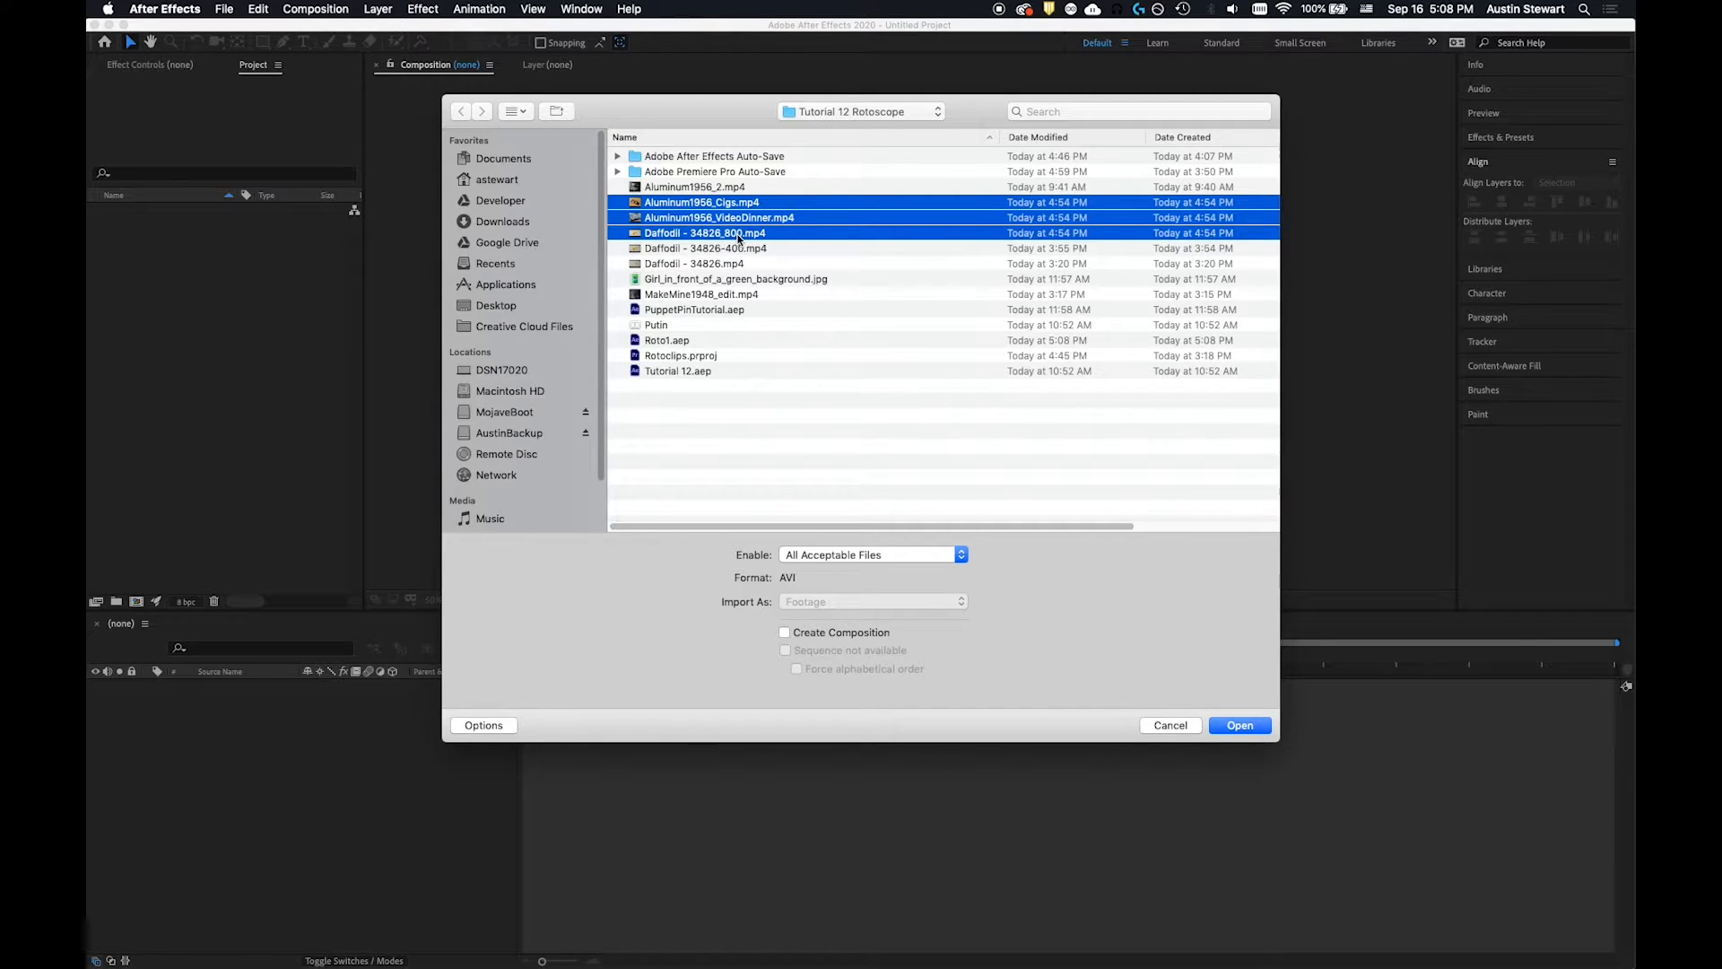
{"action": "left_click", "coordinate": [783, 281], "text": "super"}
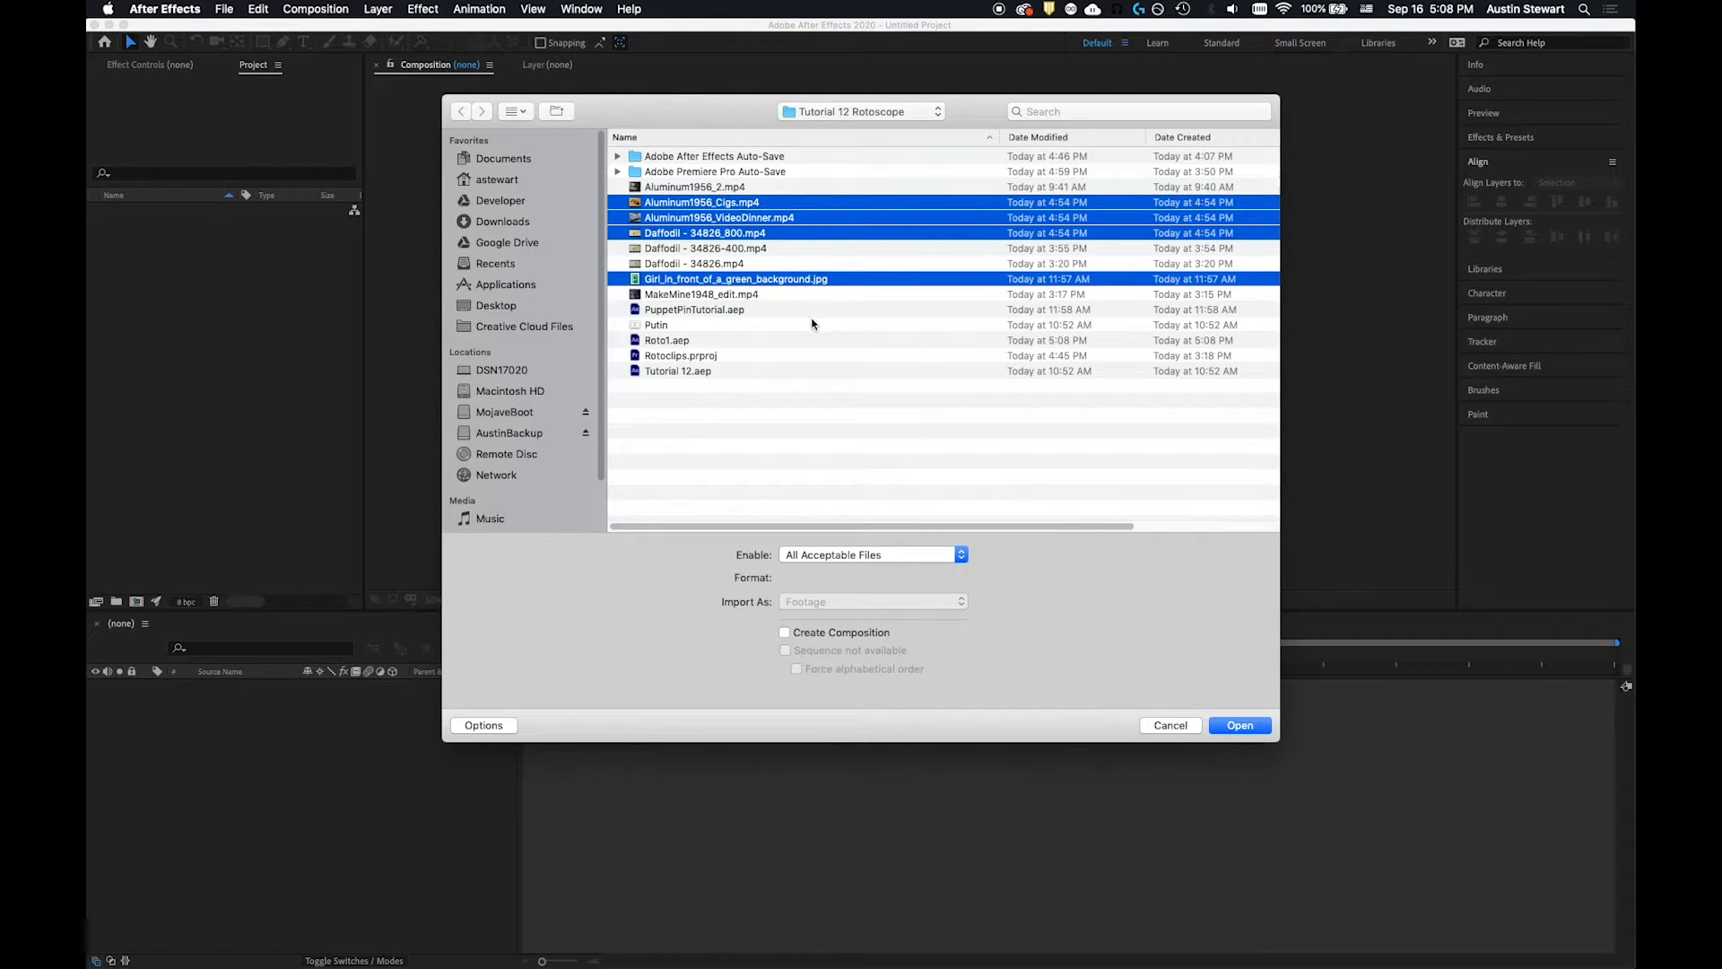
{"action": "left_click", "coordinate": [1251, 726]}
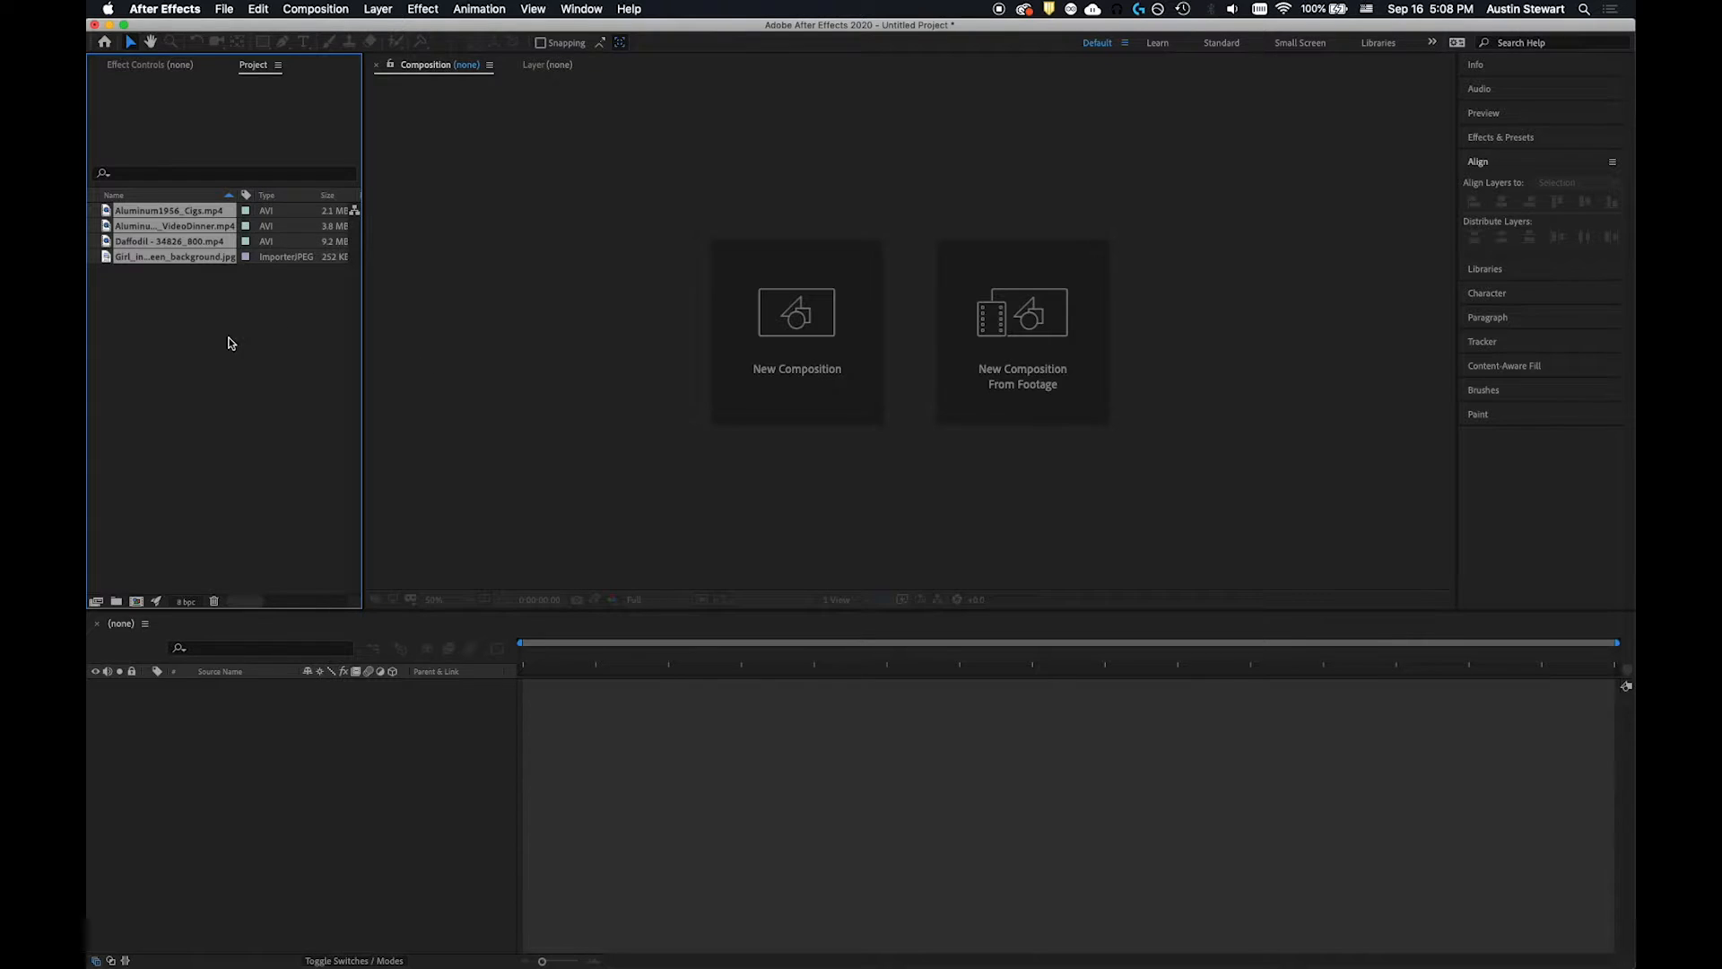
Step: Create a composition from the Aluminum1956_VideoDinner.mp4 footage
{"action": "left_click", "coordinate": [227, 338]}
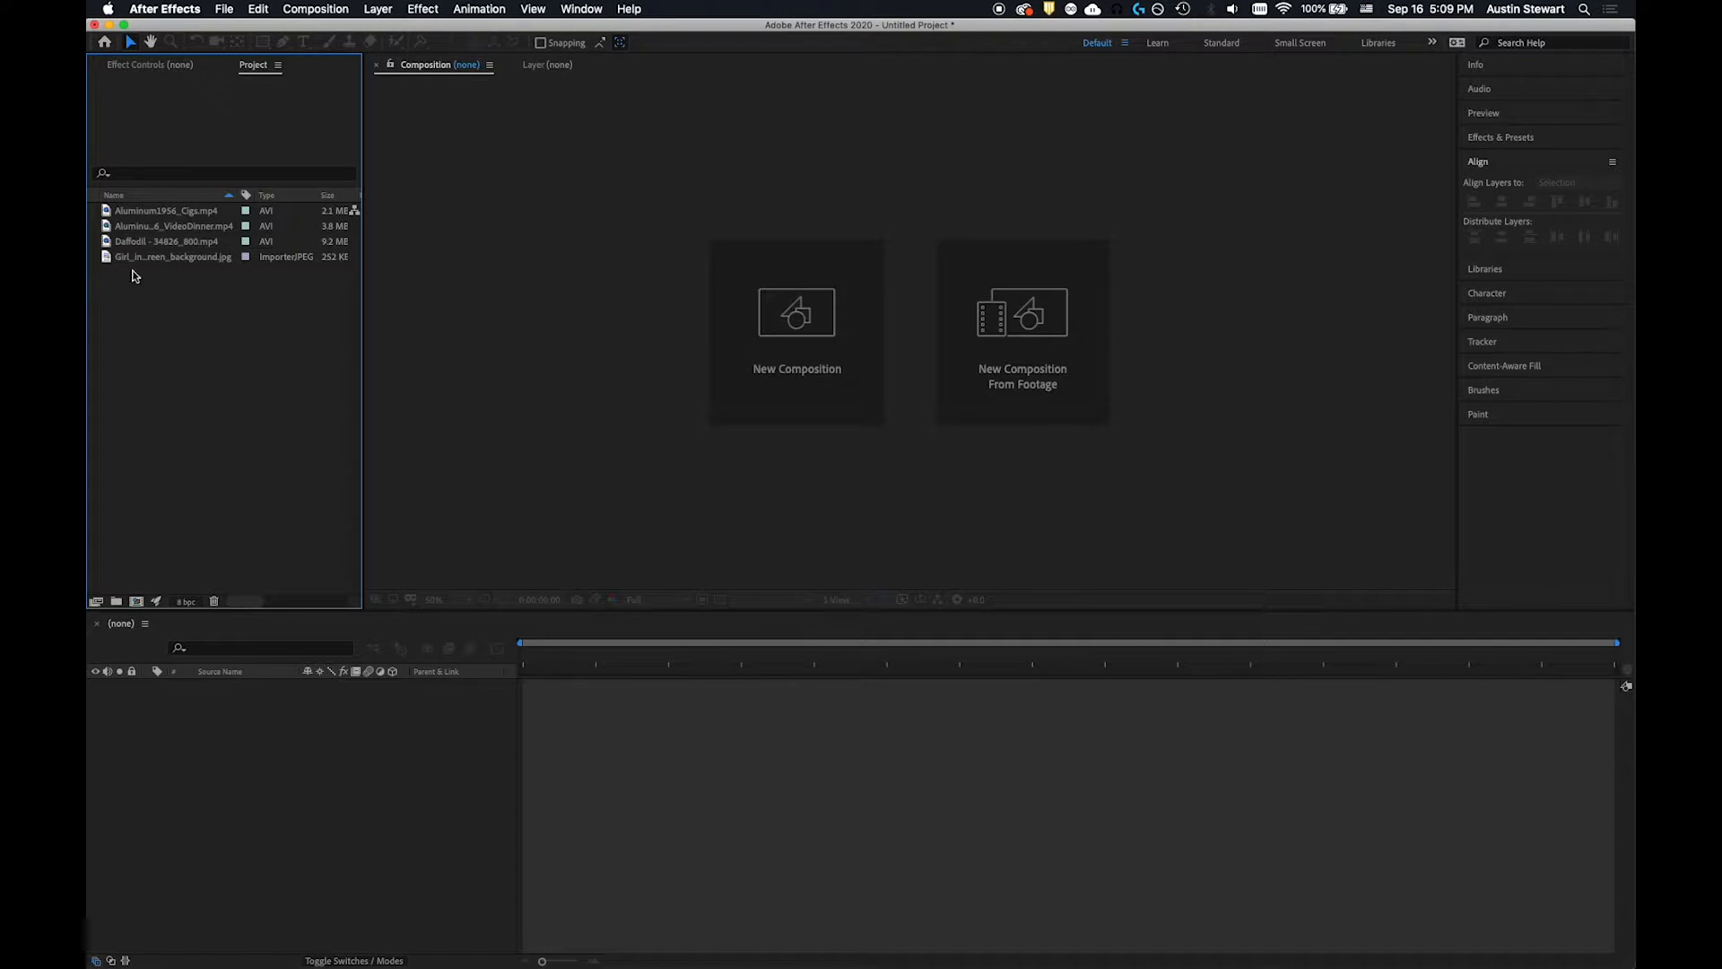
{"action": "left_click", "coordinate": [127, 228]}
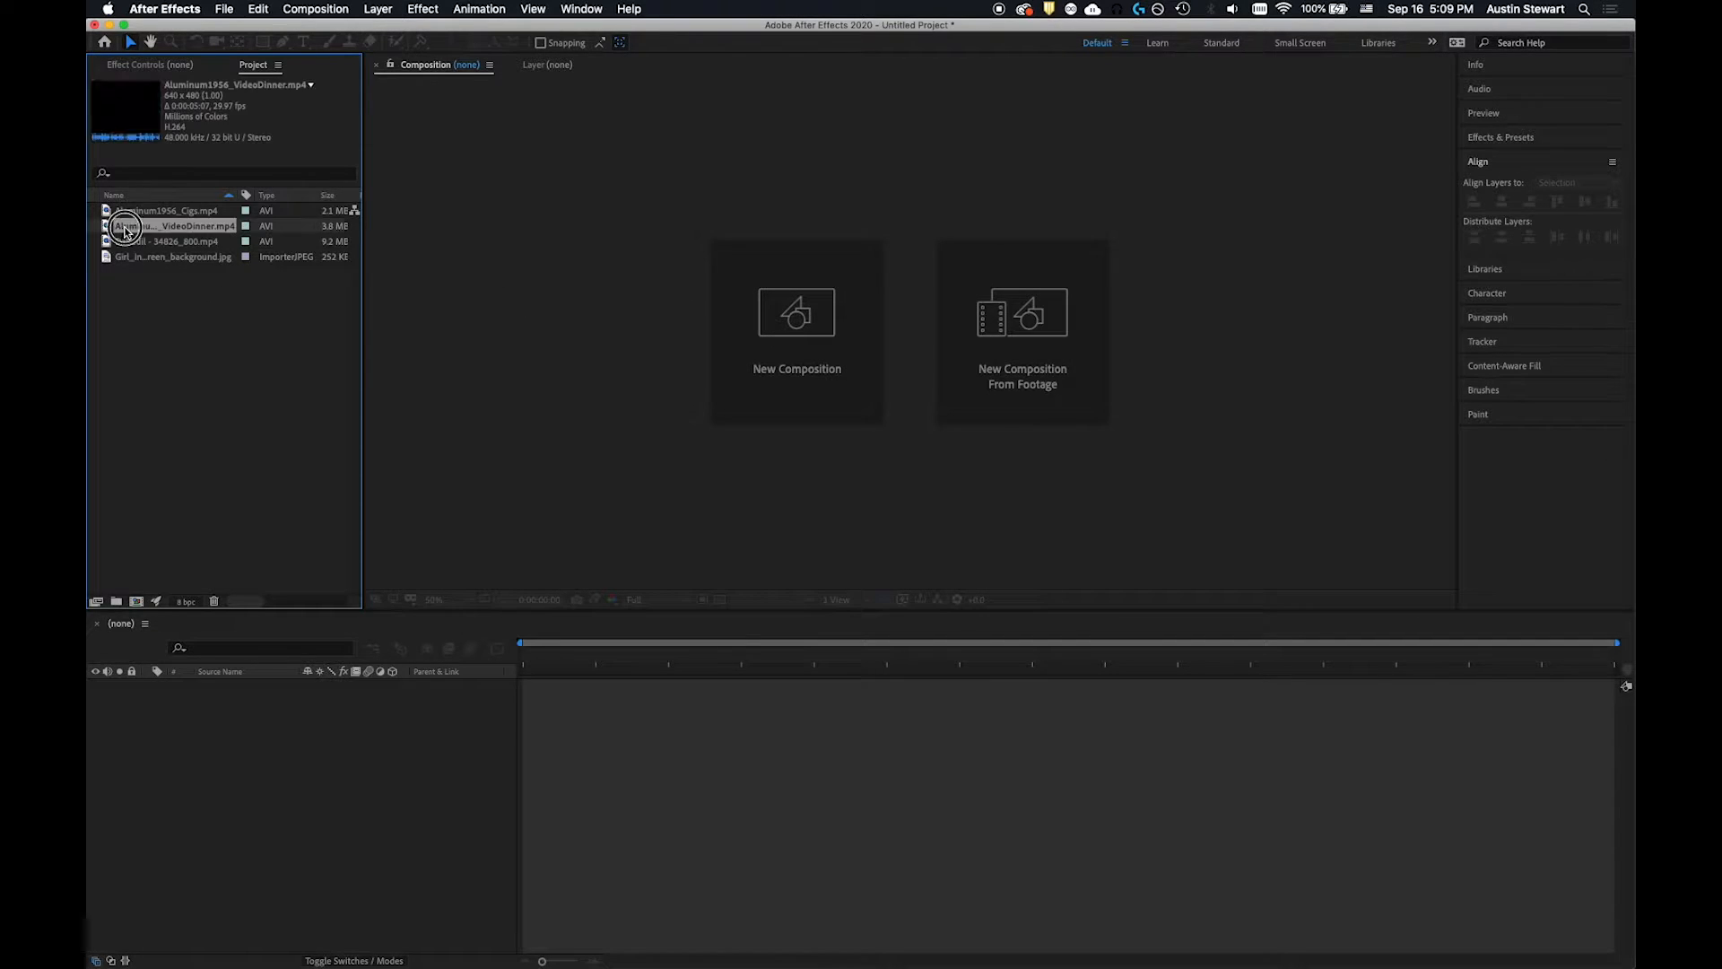
{"action": "left_click", "coordinate": [118, 213]}
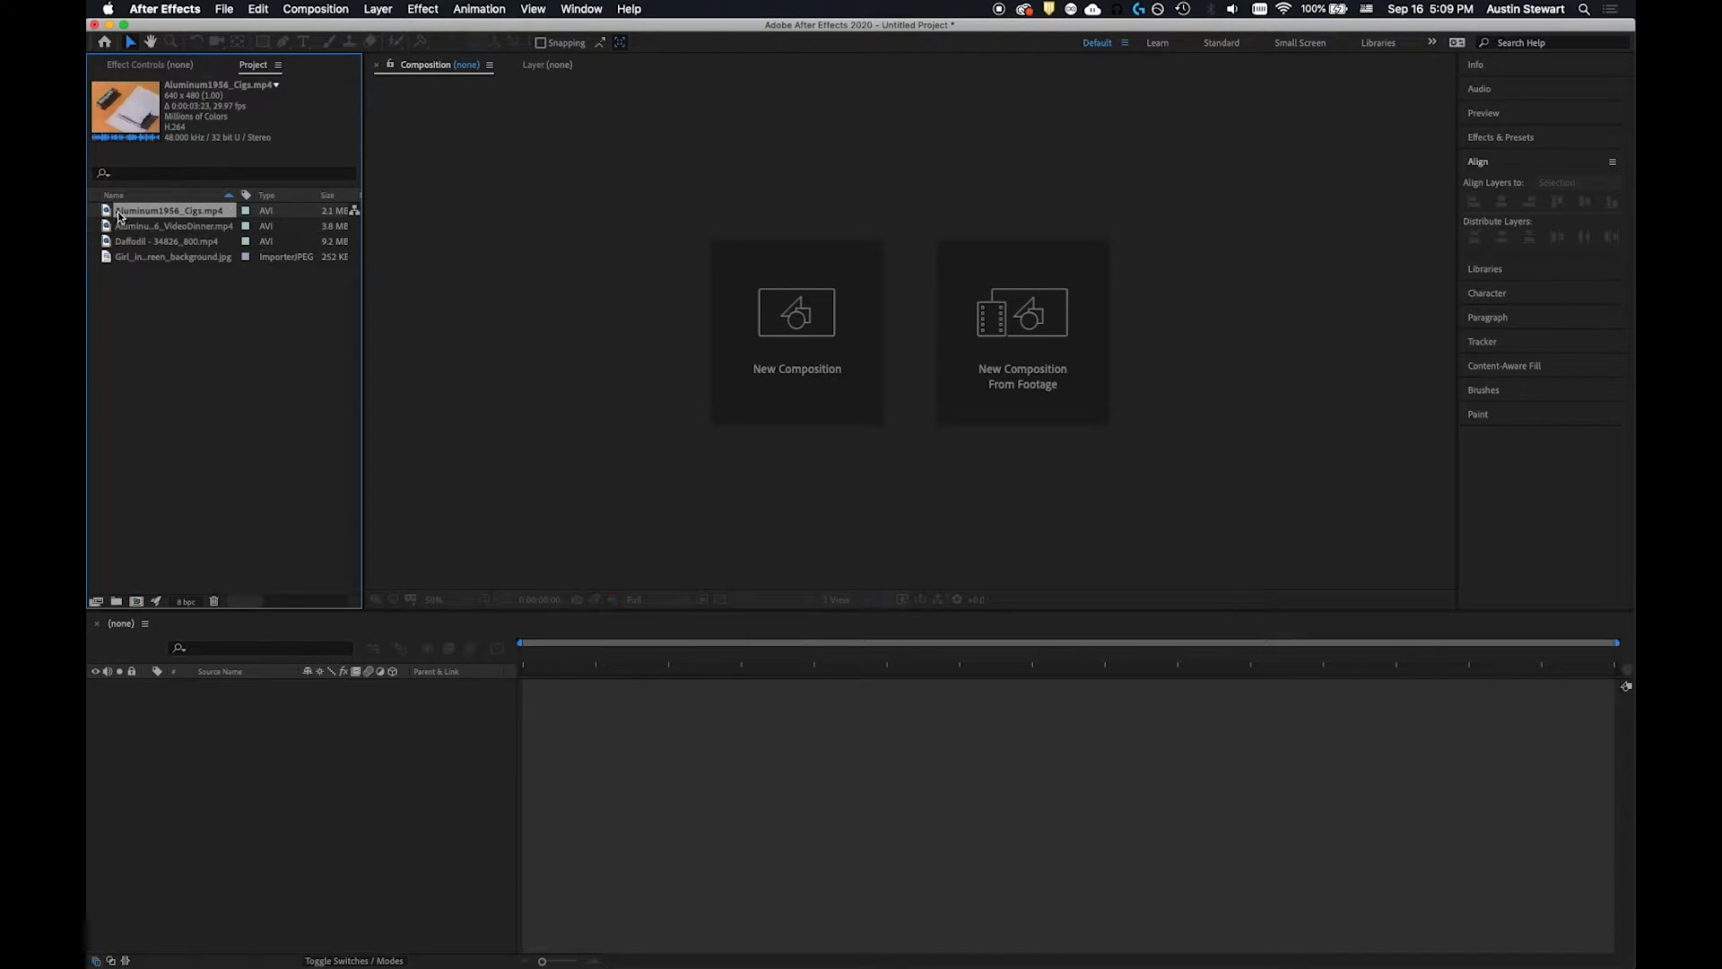
{"action": "left_click", "coordinate": [131, 228]}
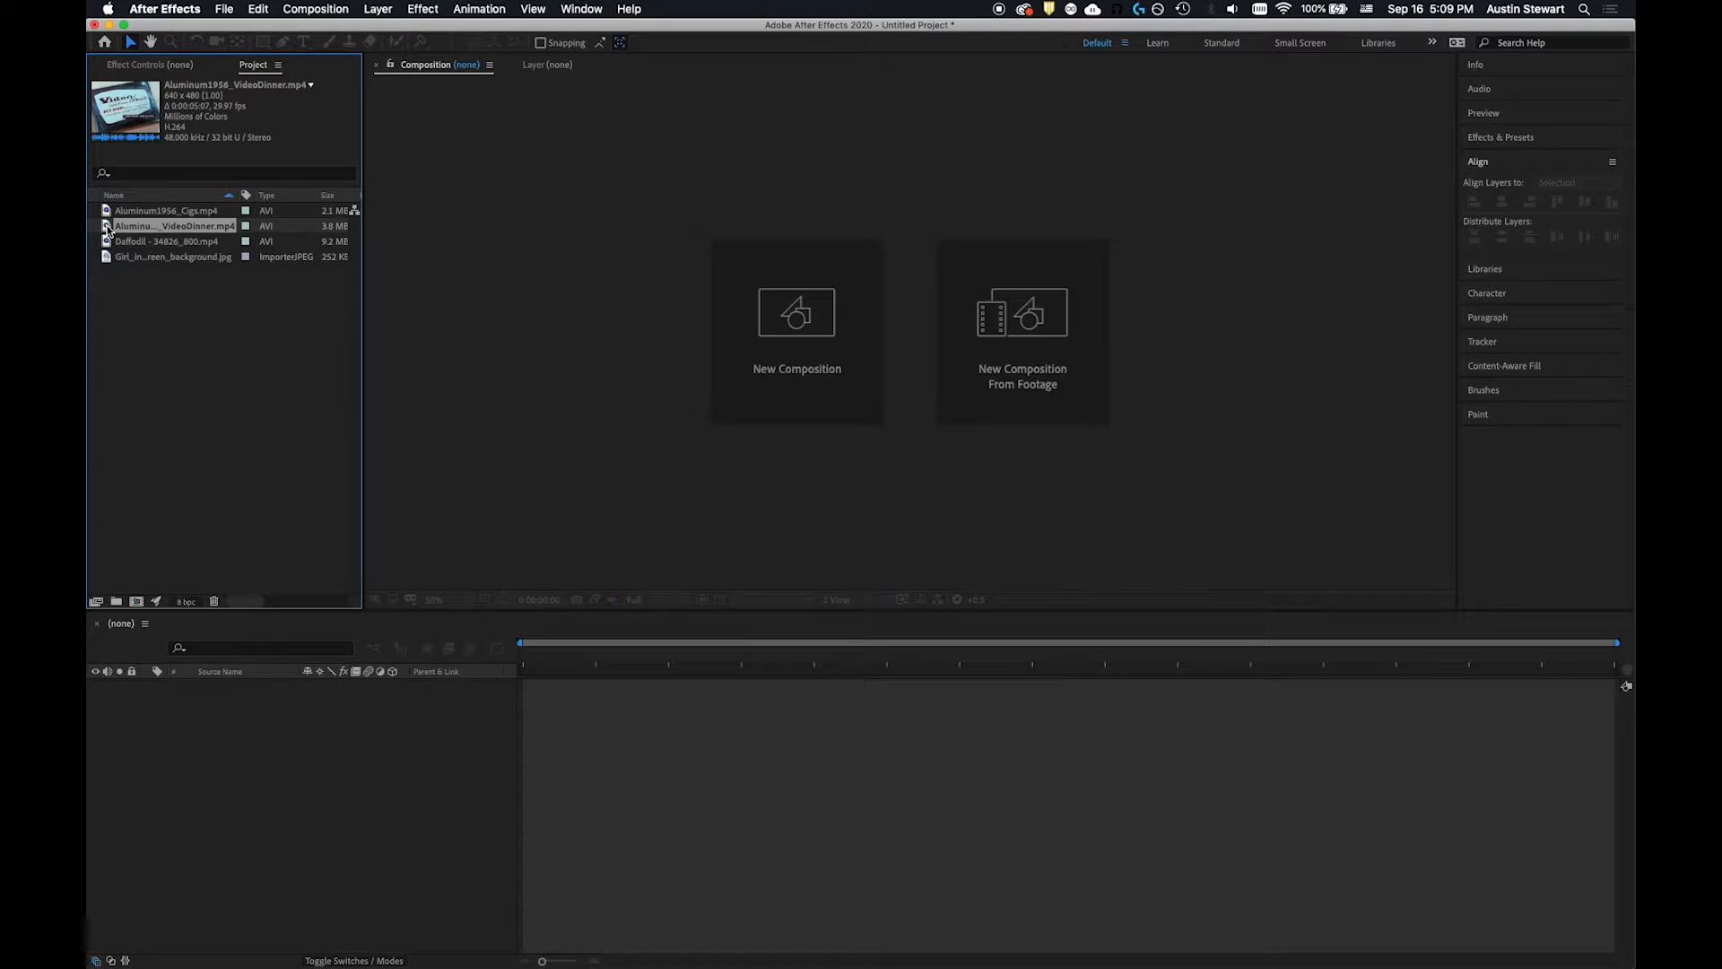
{"action": "right_click", "coordinate": [108, 231]}
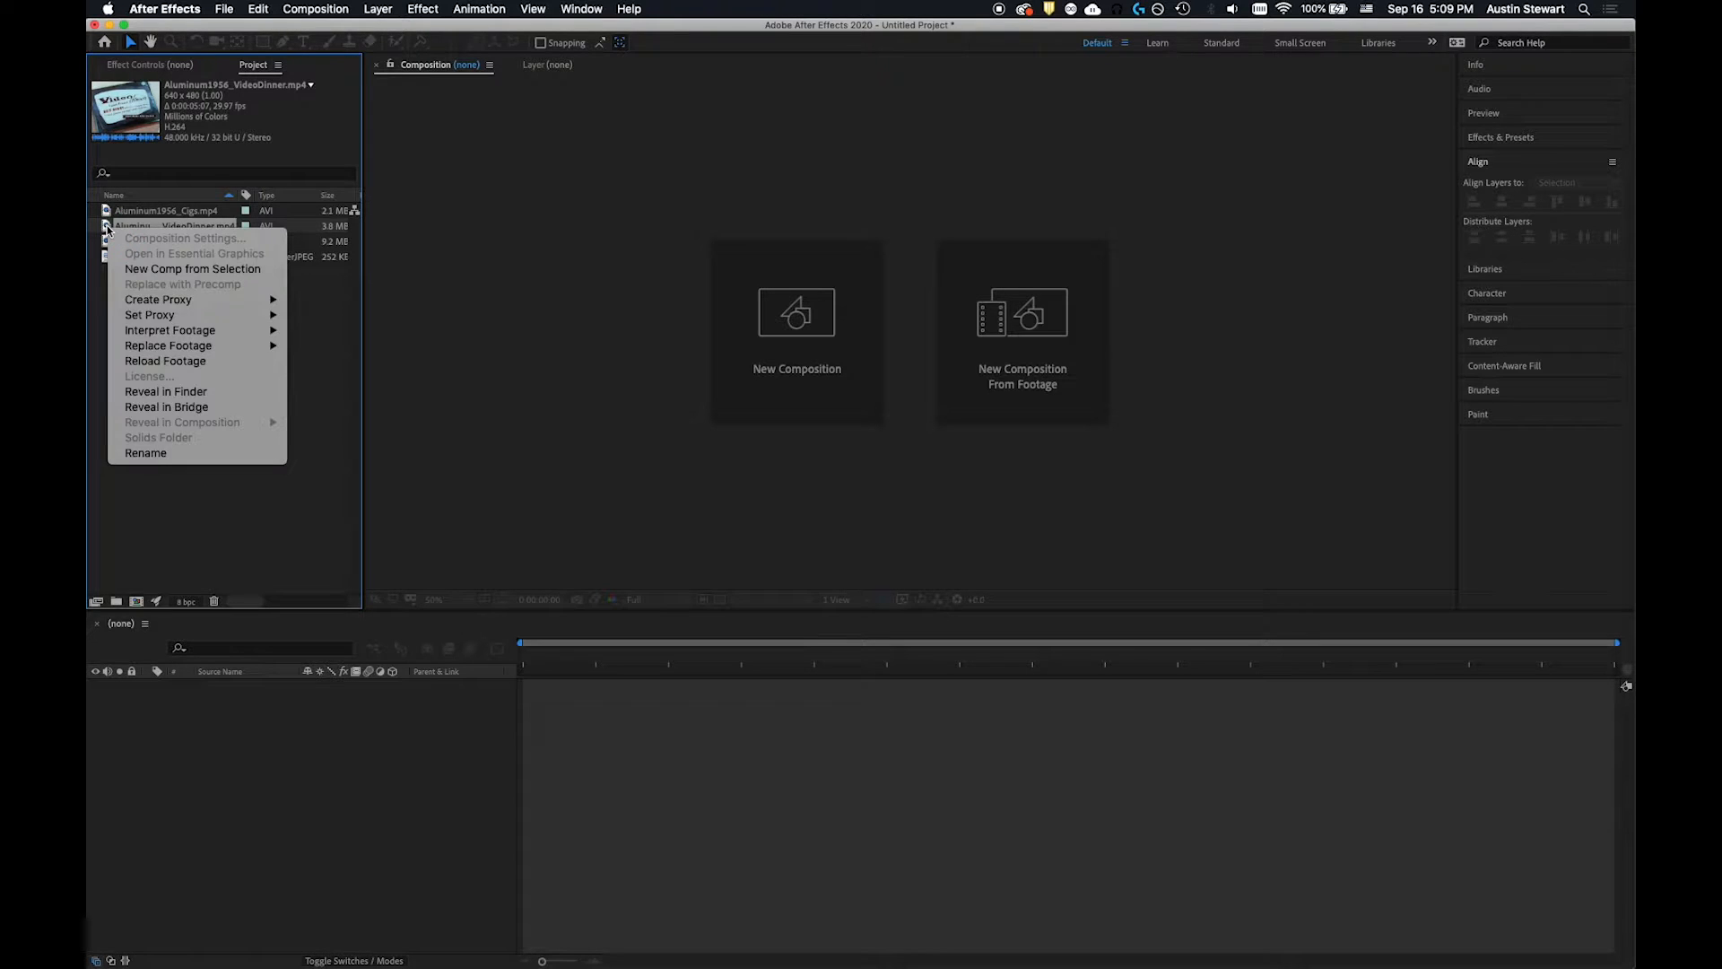
{"action": "left_click", "coordinate": [154, 270]}
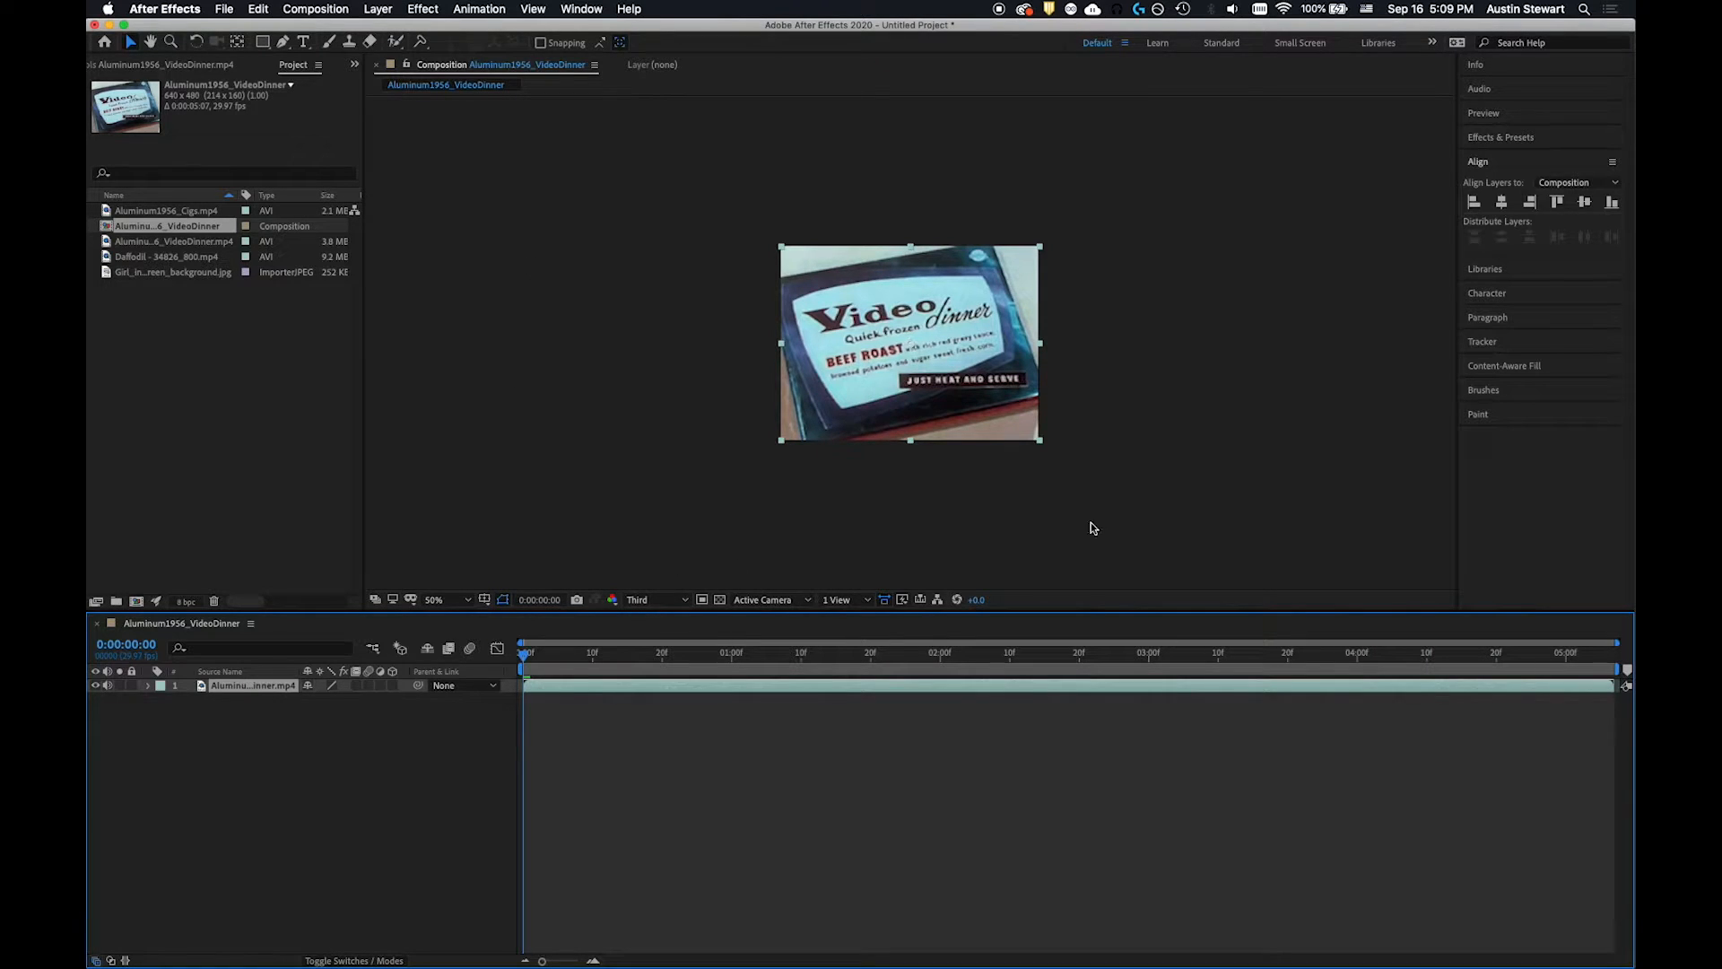
Step: Review the preview resolution options for the composition and choose Third
{"action": "left_click", "coordinate": [683, 599]}
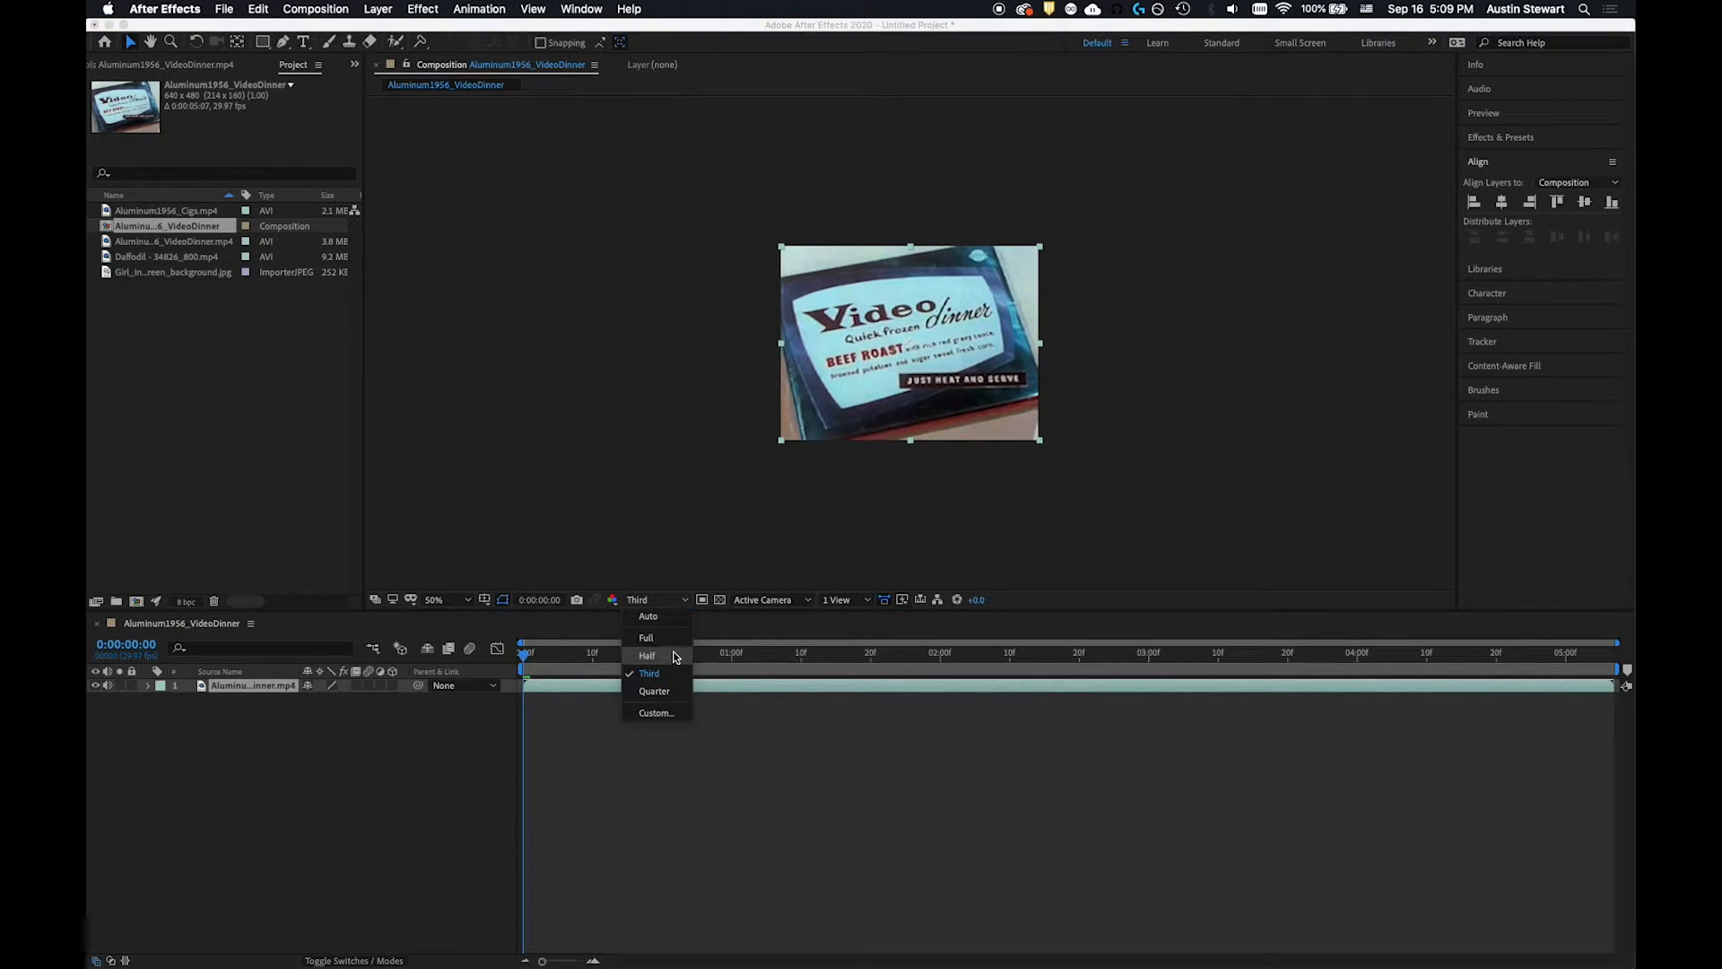
{"action": "left_click", "coordinate": [668, 571]}
{"action": "left_click", "coordinate": [685, 601]}
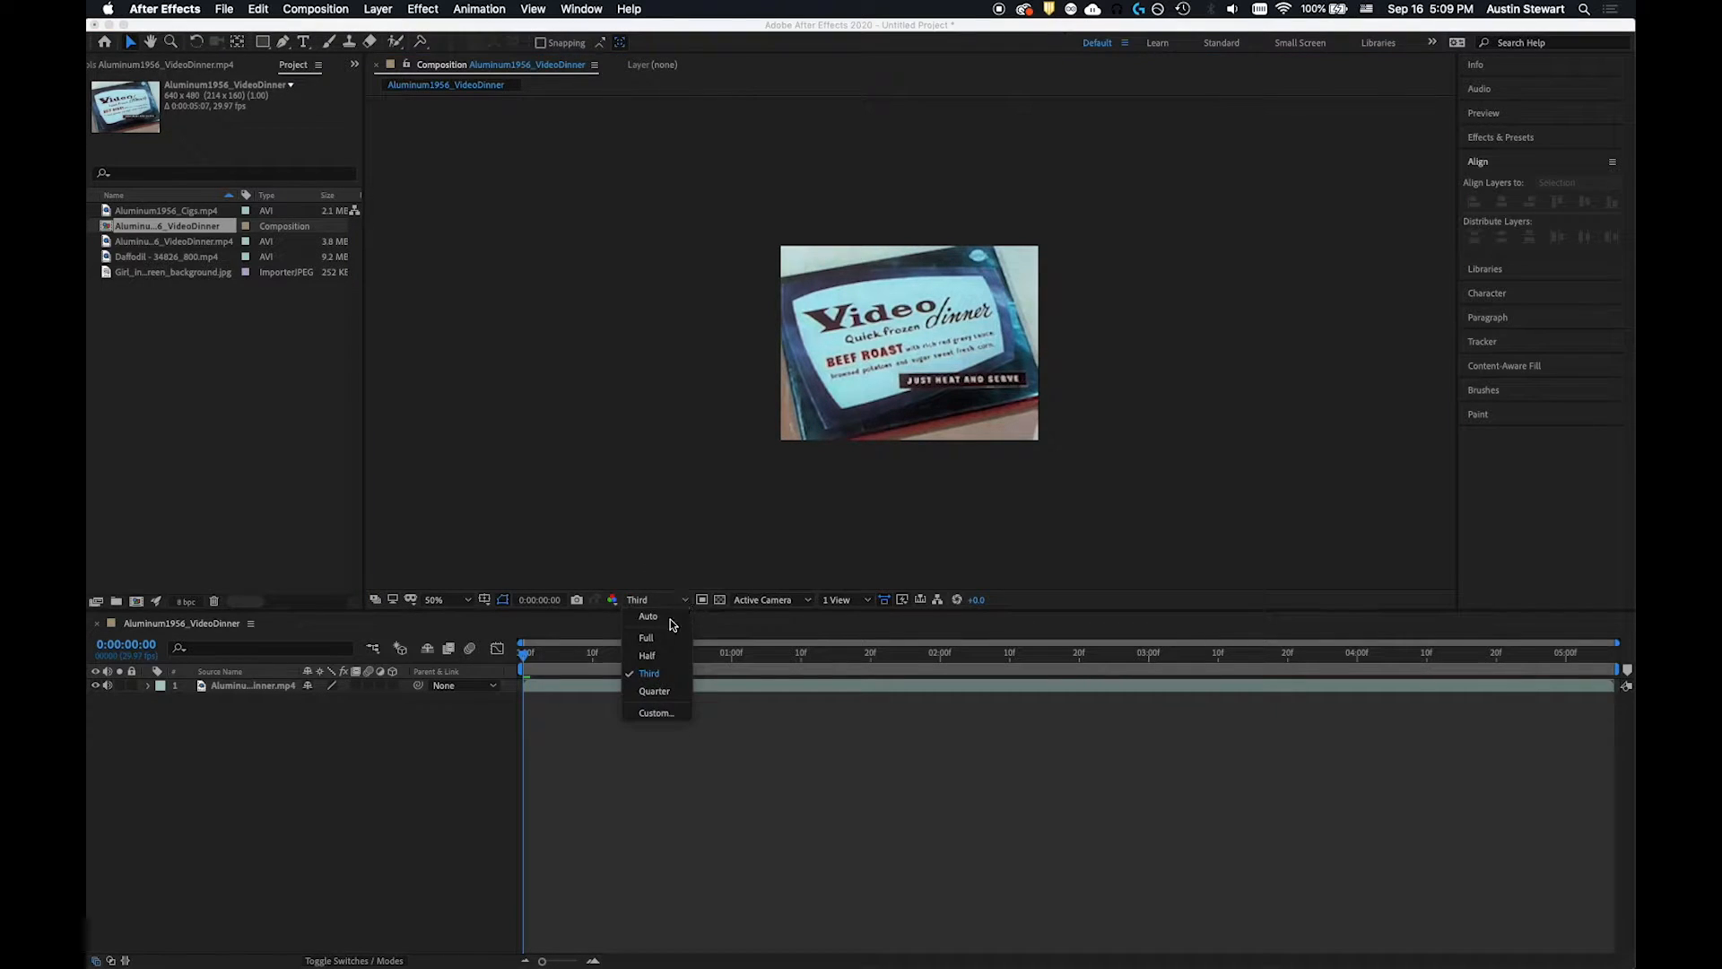
{"action": "left_click", "coordinate": [645, 675]}
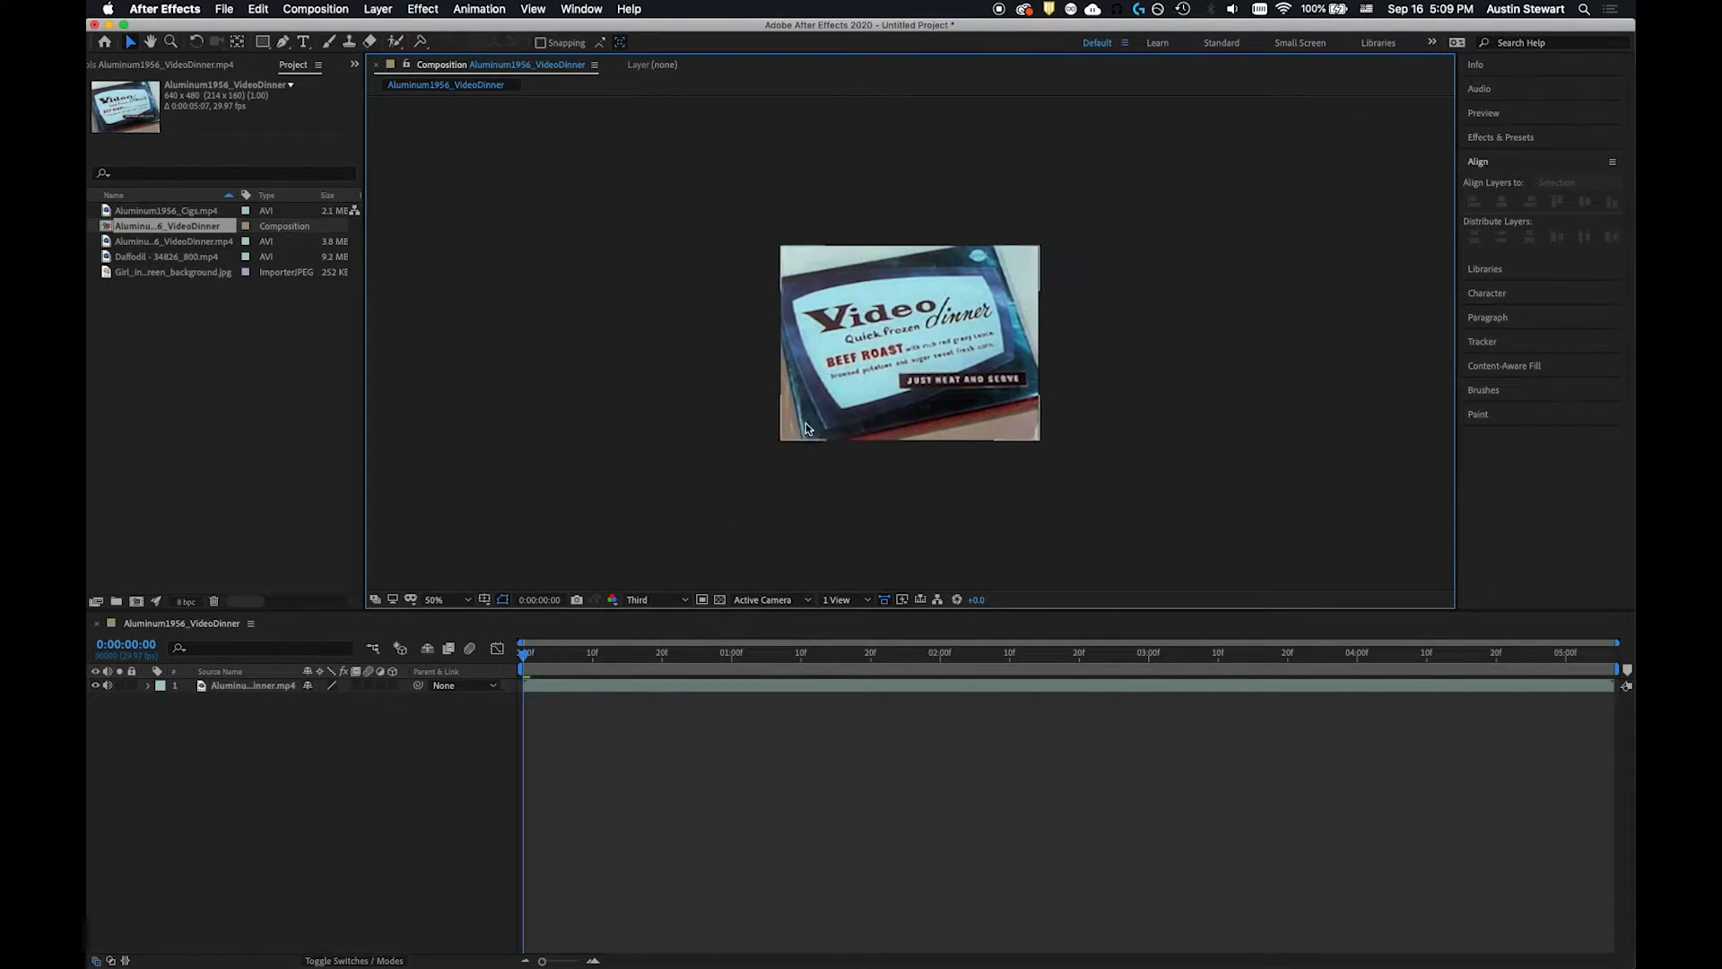
Step: Examine the video dinner box in the composition up close, at 100% and 200% magnification
{"action": "left_click", "coordinate": [836, 383]}
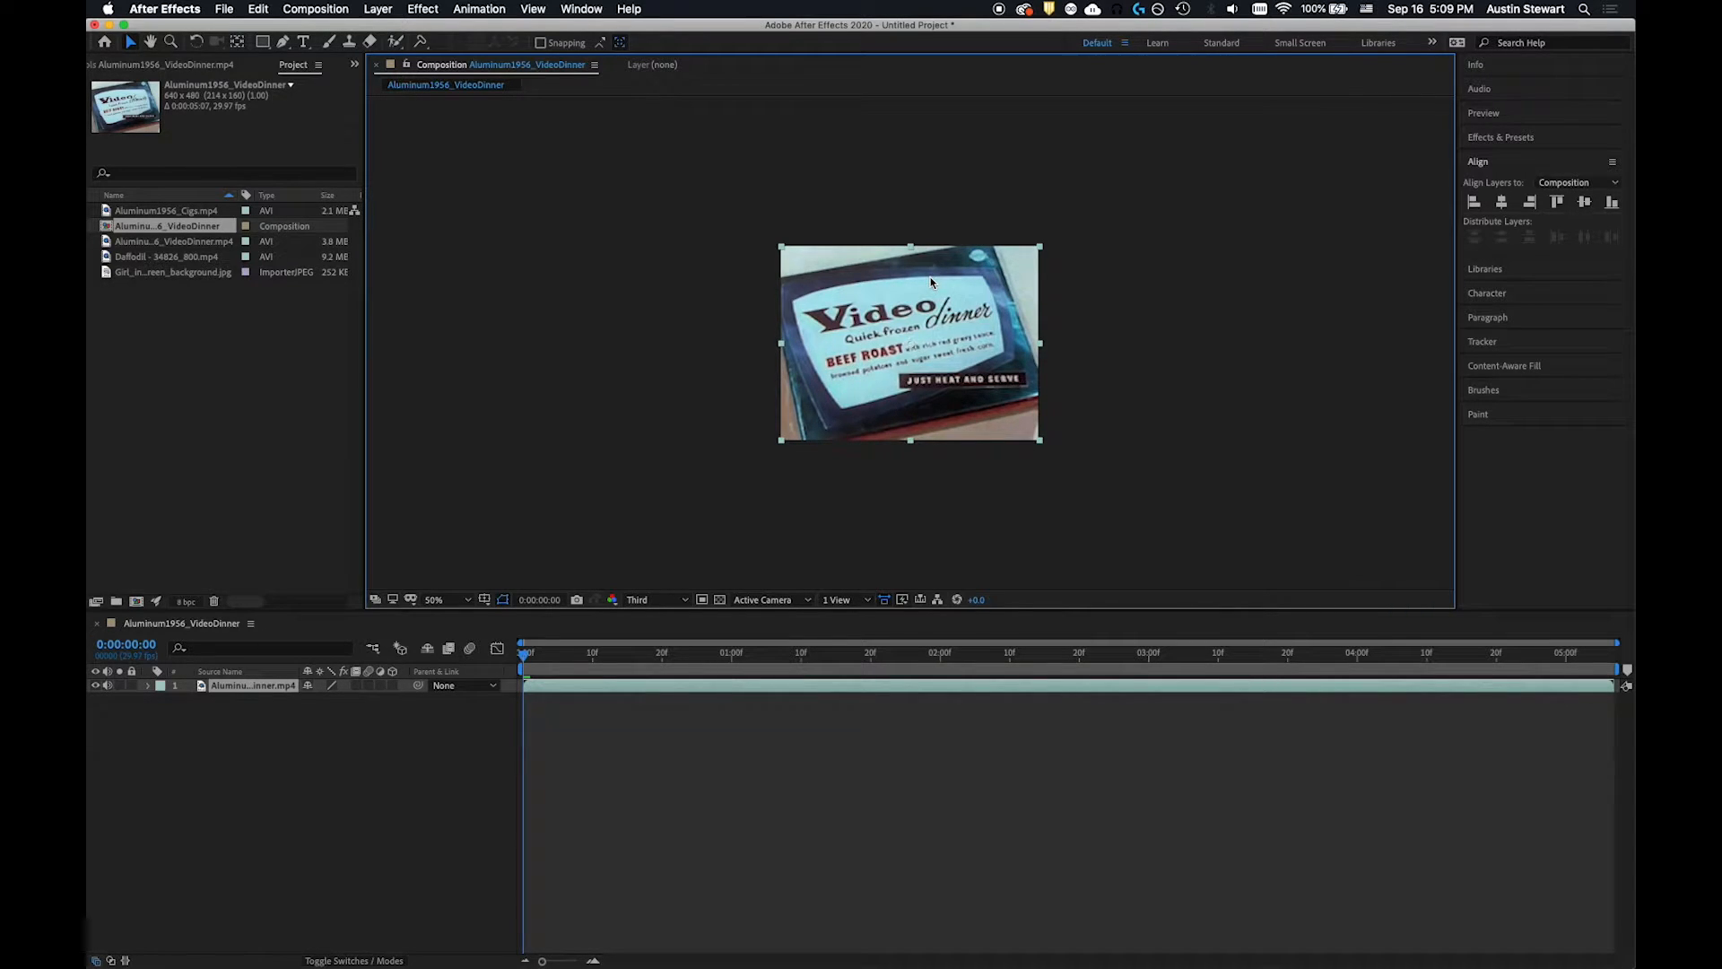
{"action": "scroll", "coordinate": [930, 282], "scroll_direction": "up", "scroll_amount": 2}
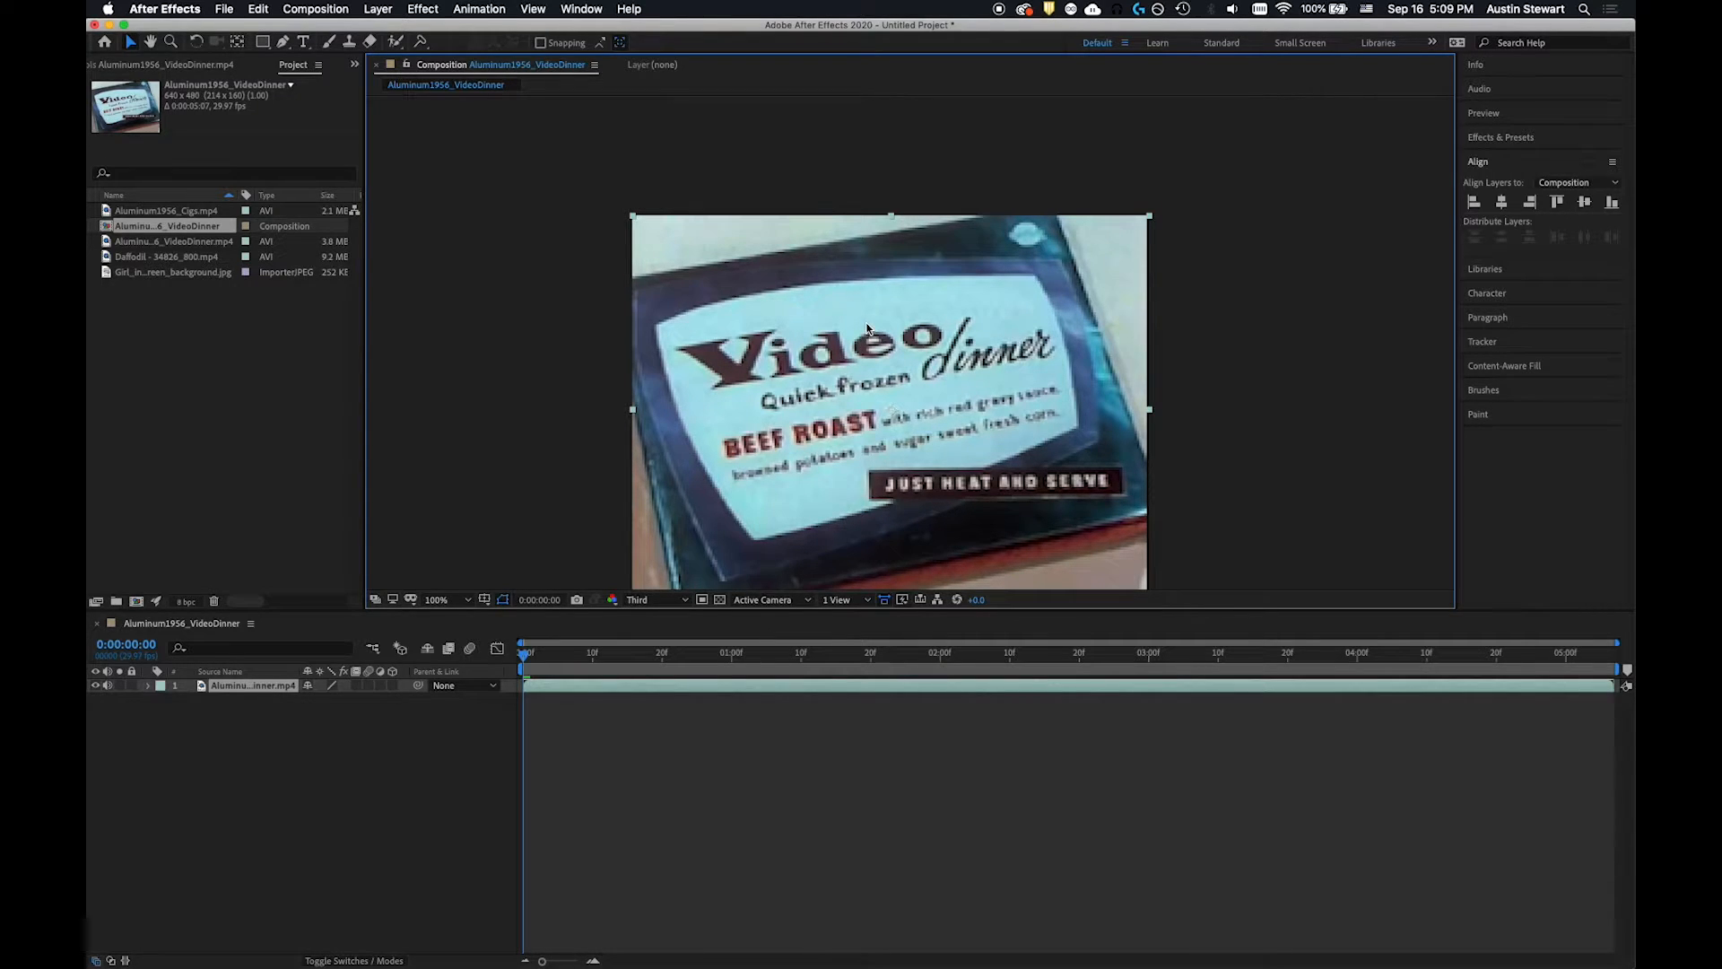
{"action": "key", "text": "h"}
{"action": "left_click_drag", "start_coordinate": [868, 338], "coordinate": [892, 248]}
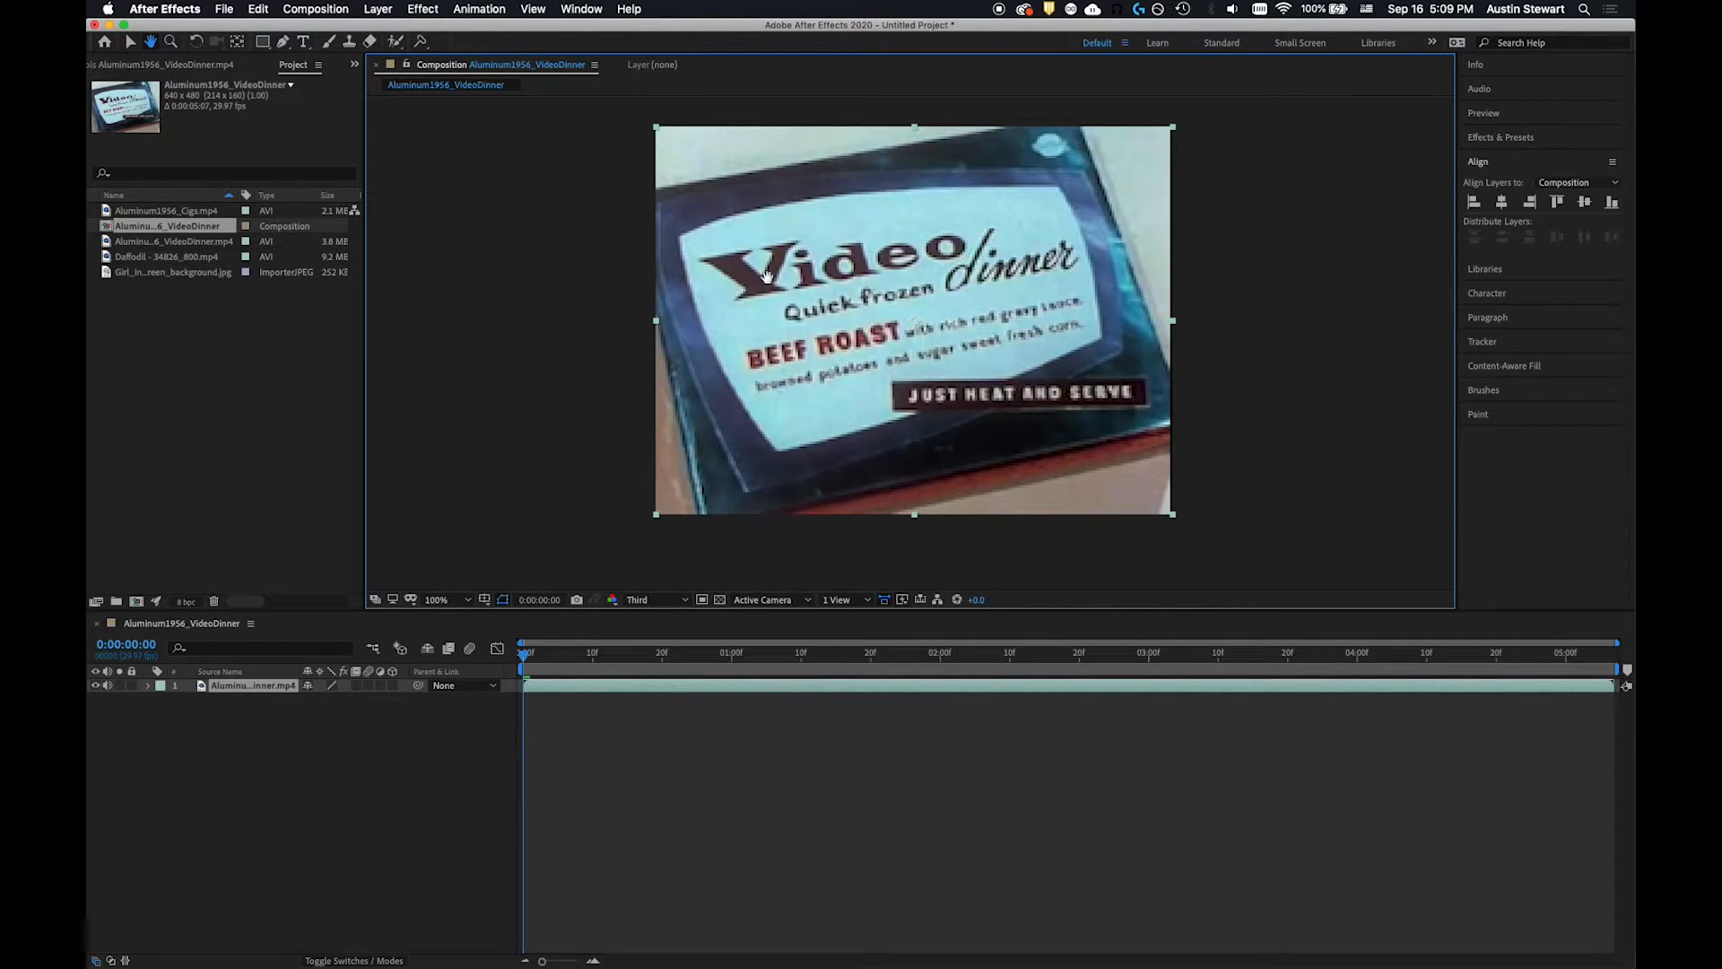
{"action": "scroll", "coordinate": [838, 319], "scroll_direction": "down", "scroll_amount": 3}
{"action": "scroll", "coordinate": [838, 318], "scroll_direction": "up", "scroll_amount": 4}
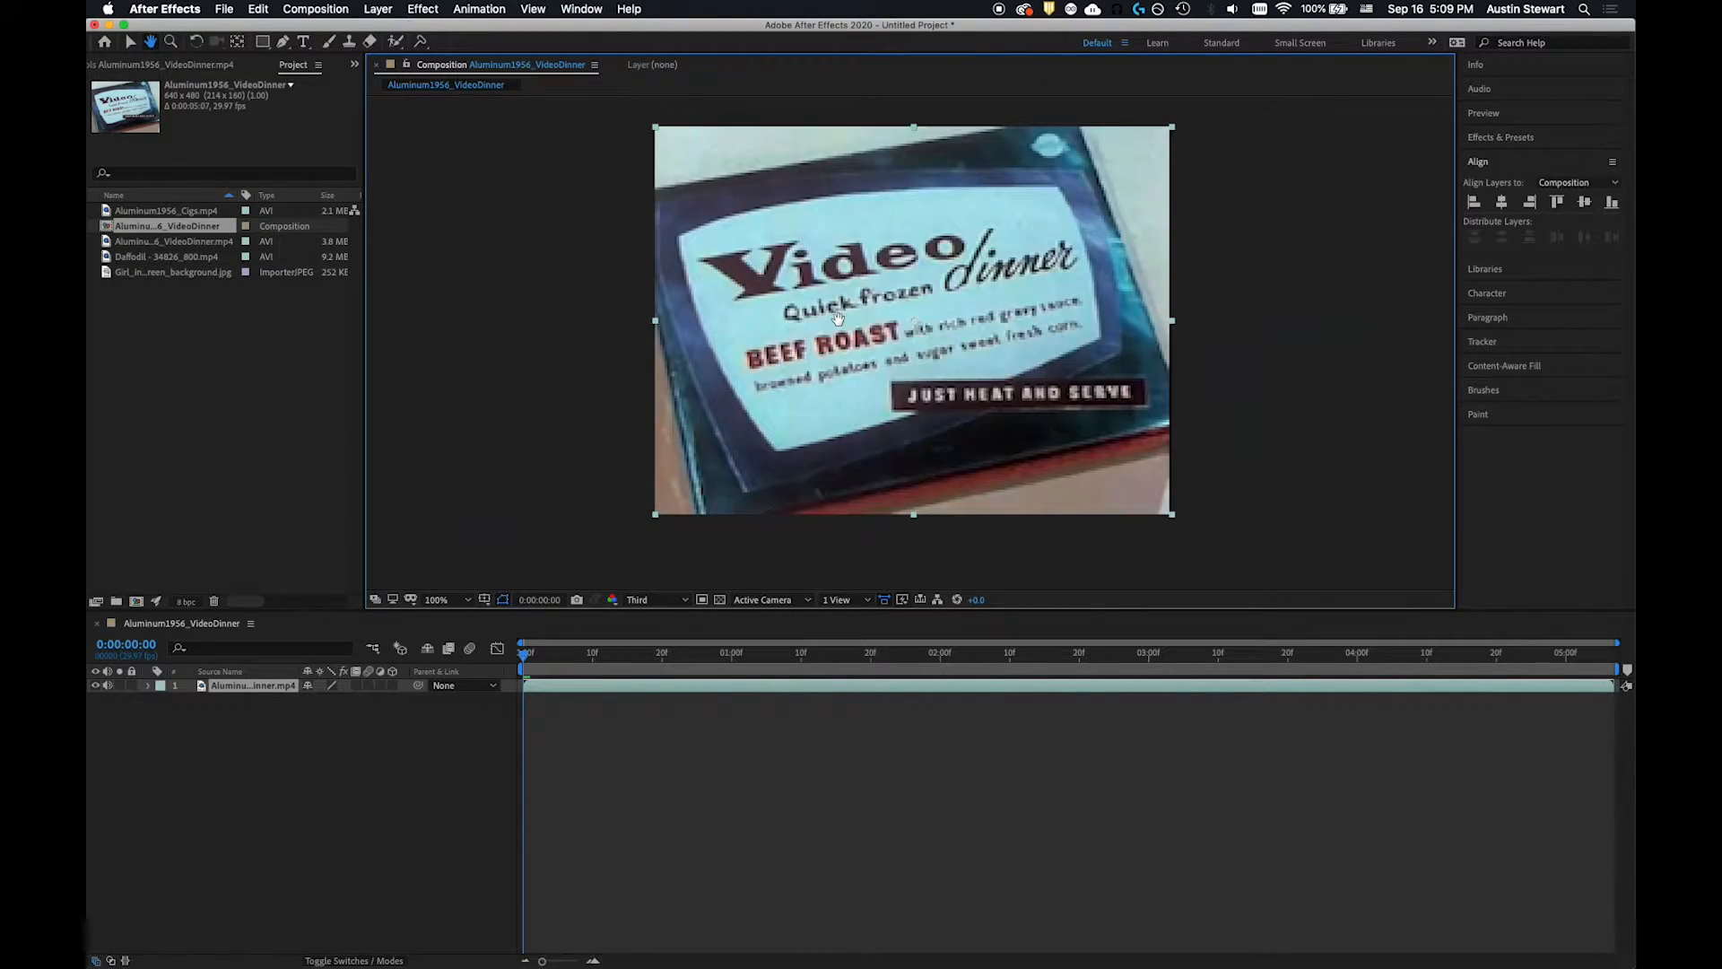
{"action": "left_click_drag", "start_coordinate": [738, 368], "coordinate": [802, 233]}
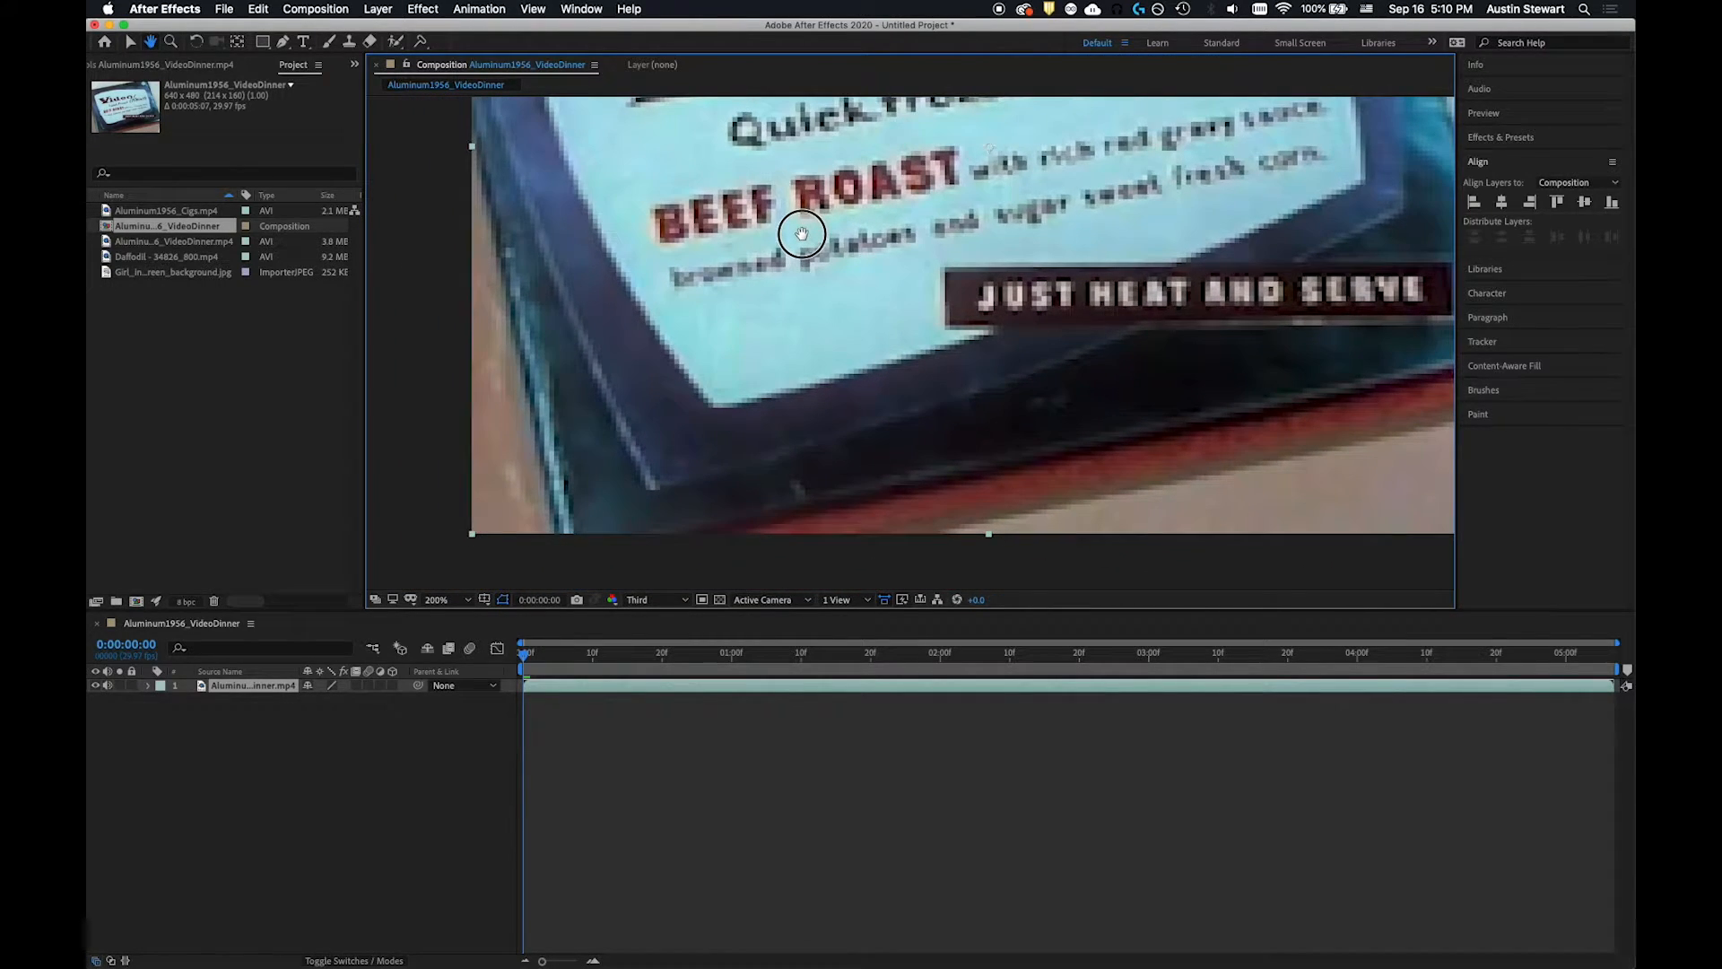
{"action": "left_click_drag", "start_coordinate": [696, 365], "coordinate": [704, 443]}
{"action": "key", "text": "slash"}
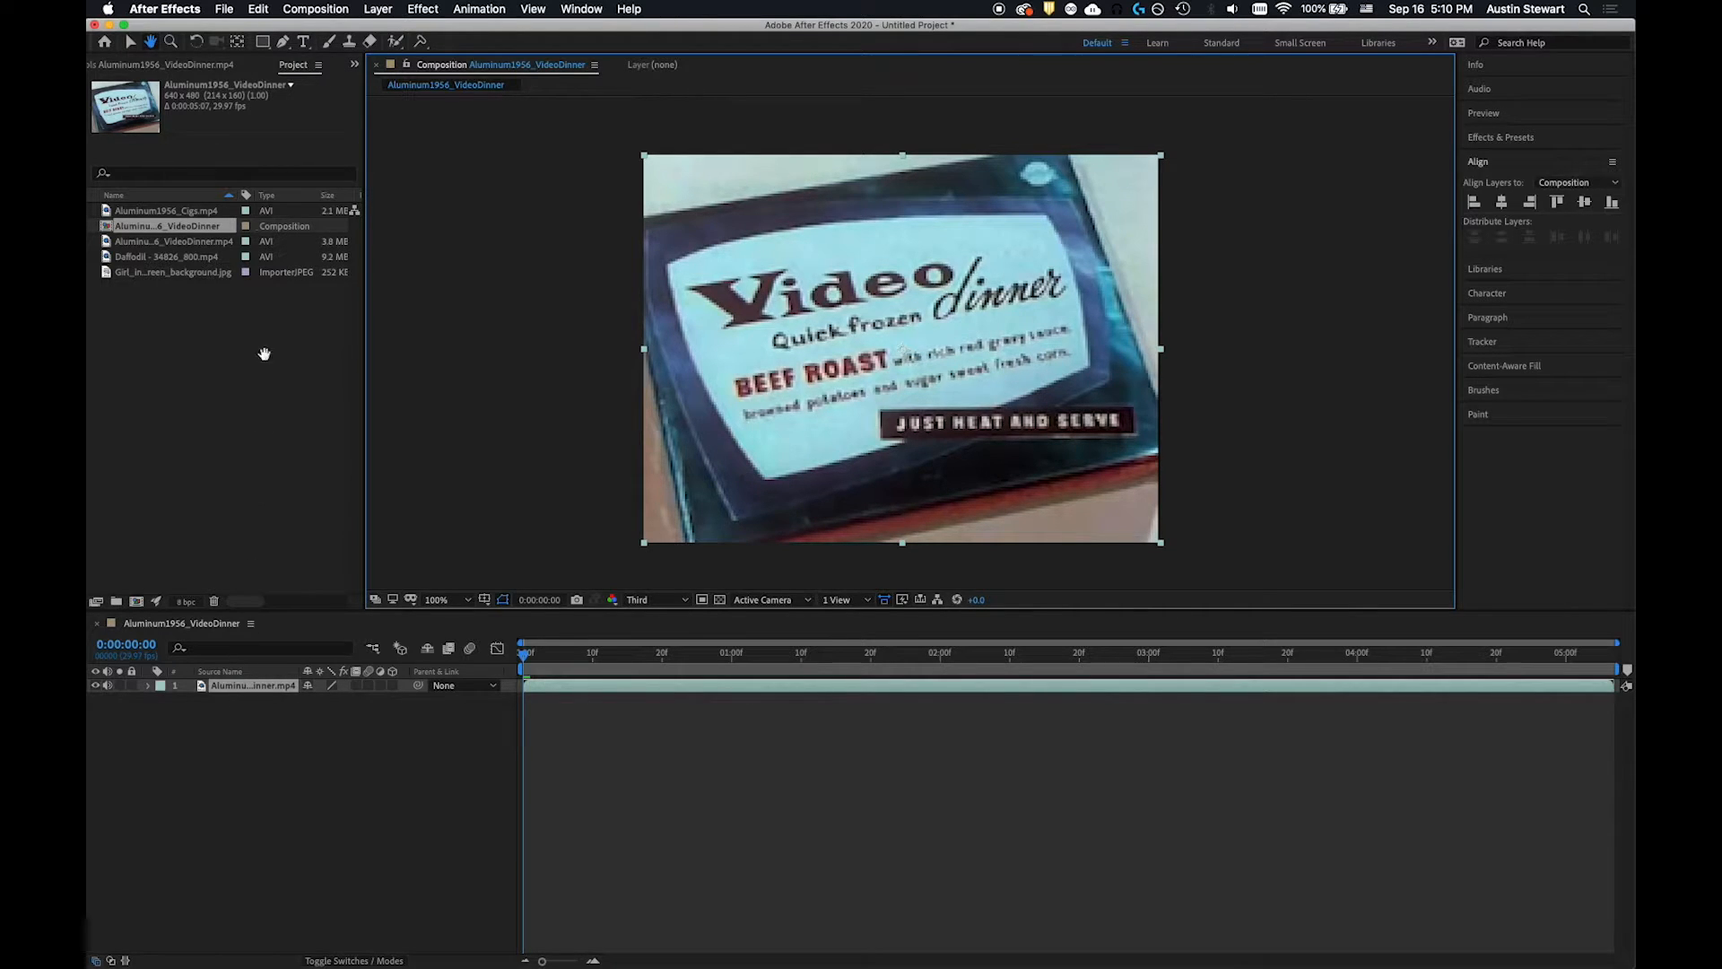
Step: Trim the start of the video dinner layer to the tray shot at 0:00:03:17 and move the layer to the composition's start
{"action": "left_click", "coordinate": [282, 42]}
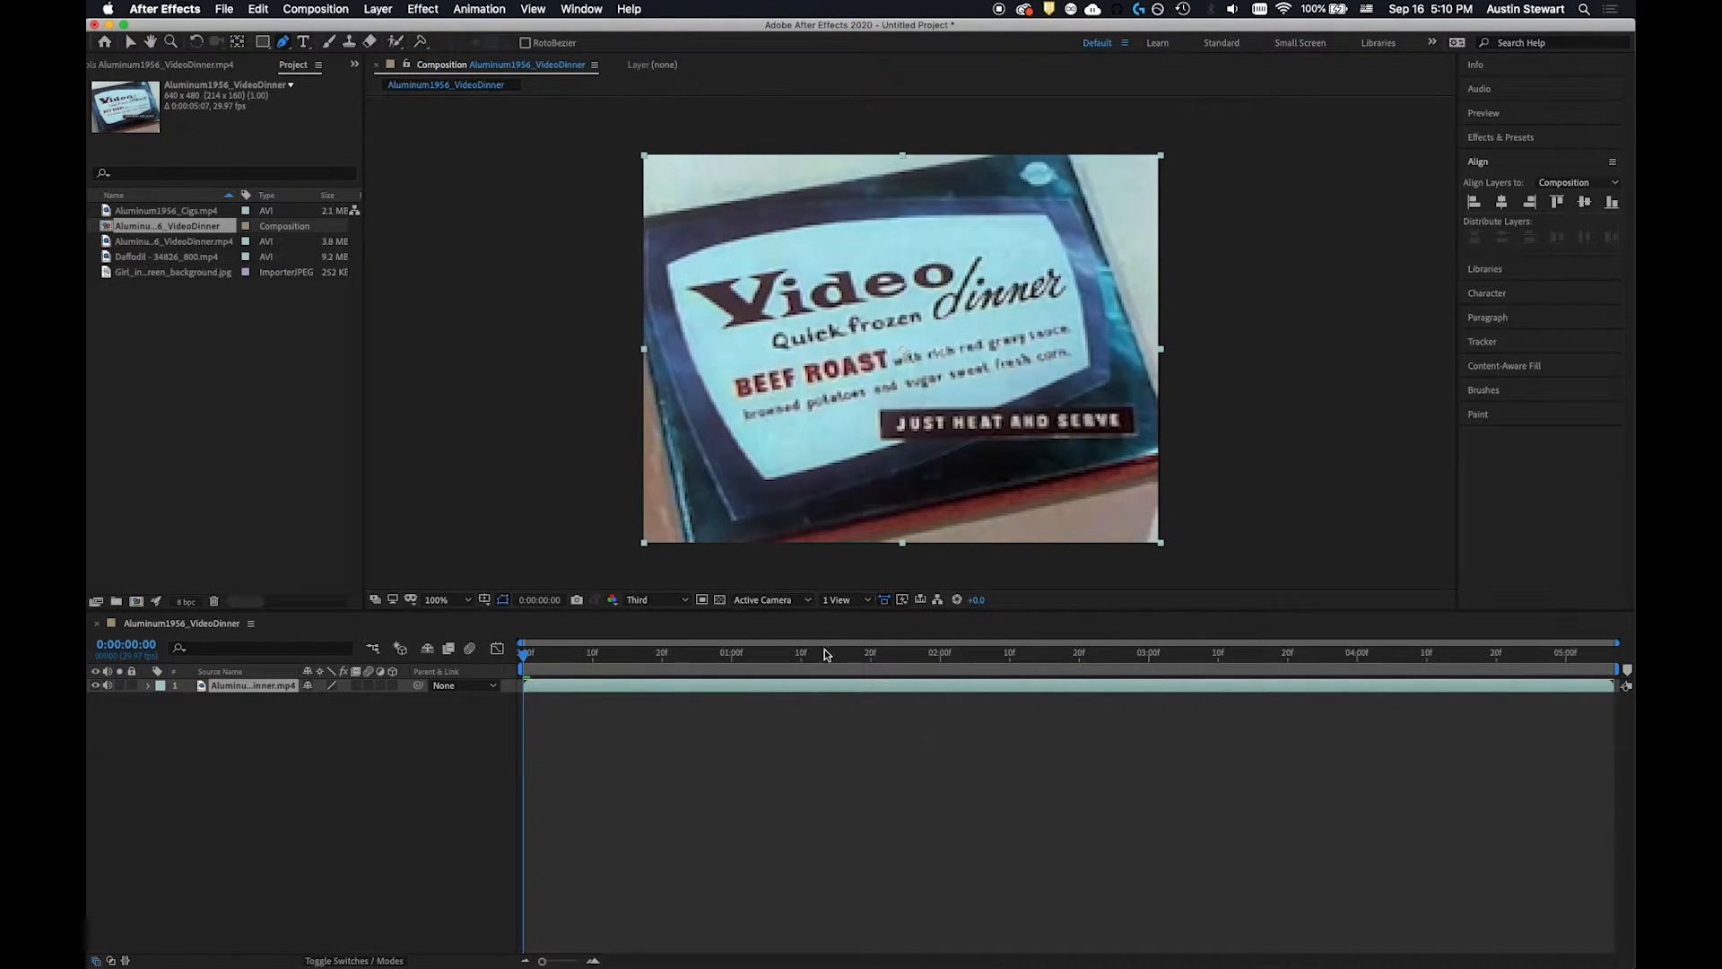
{"action": "left_click_drag", "start_coordinate": [526, 661], "coordinate": [1268, 638]}
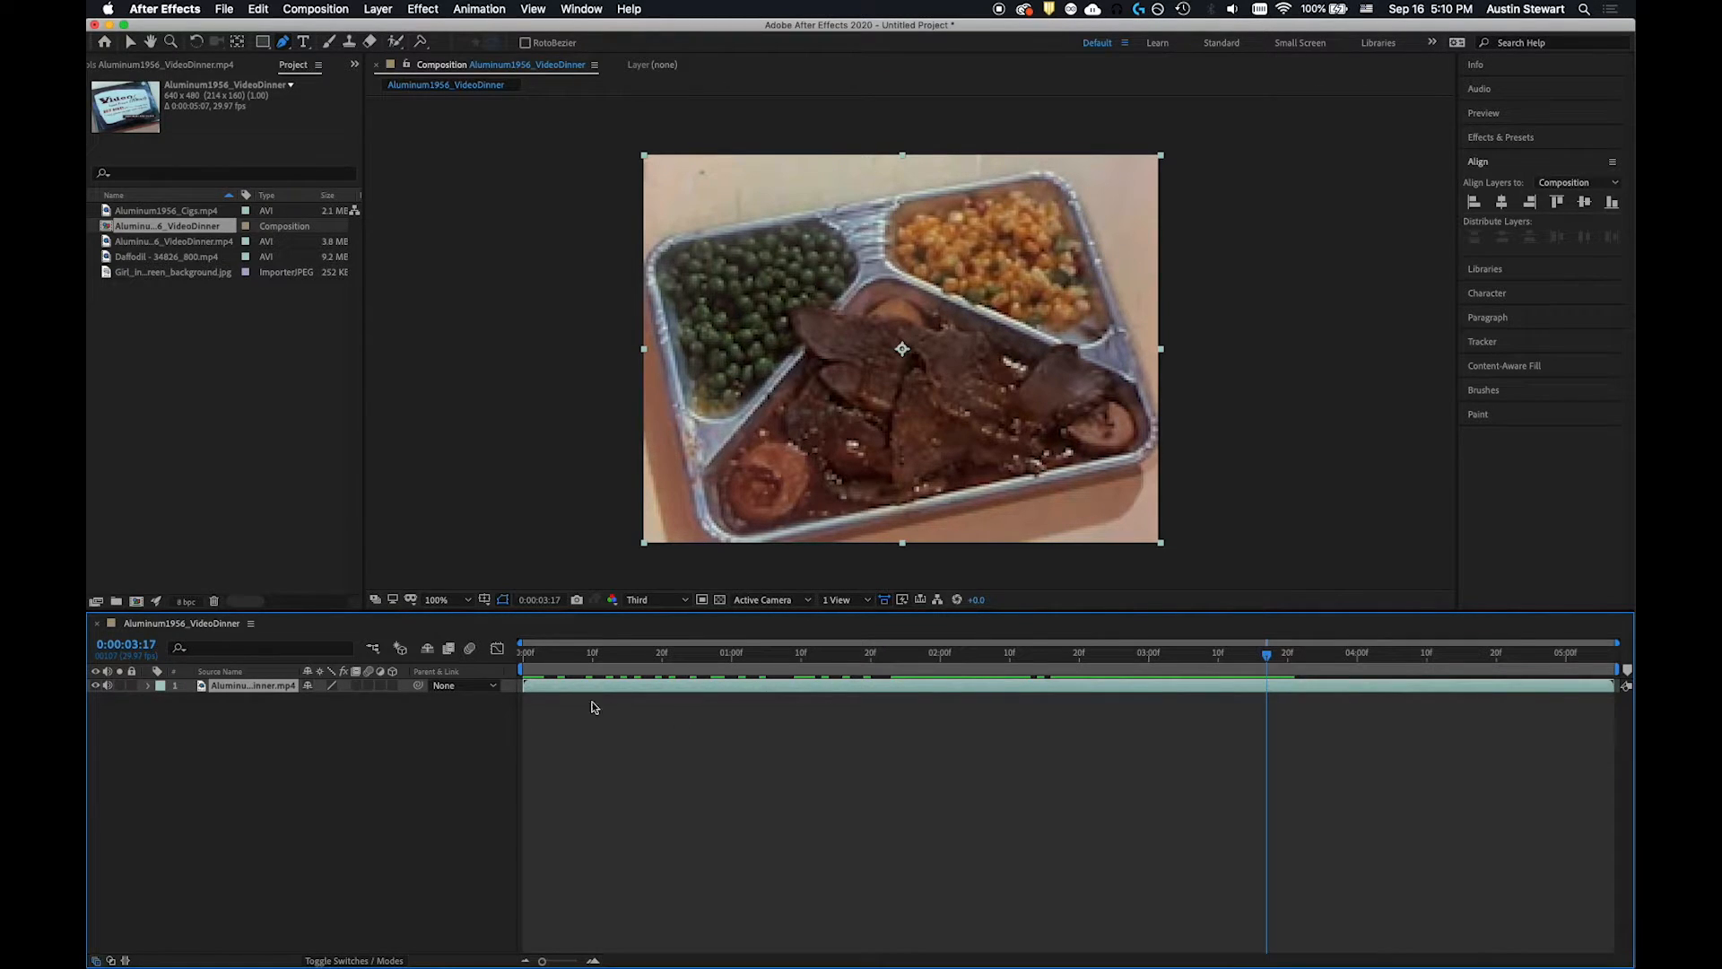
{"action": "left_click_drag", "start_coordinate": [523, 686], "coordinate": [1267, 713]}
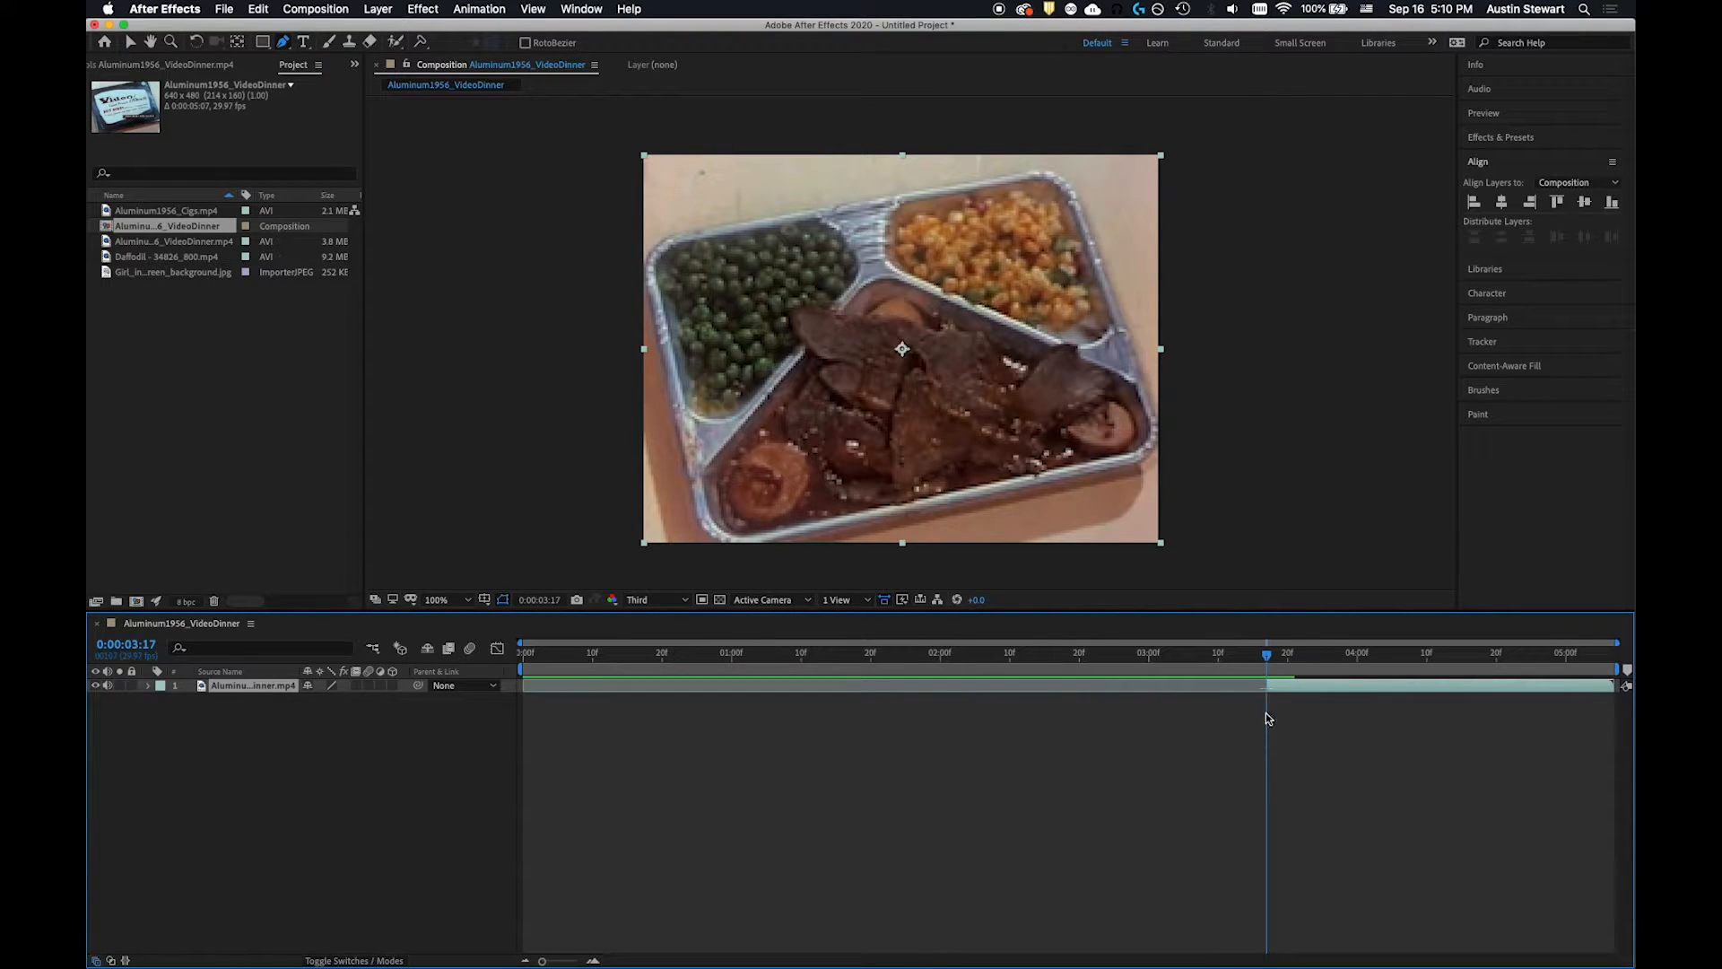
{"action": "left_click_drag", "start_coordinate": [1370, 686], "coordinate": [624, 672]}
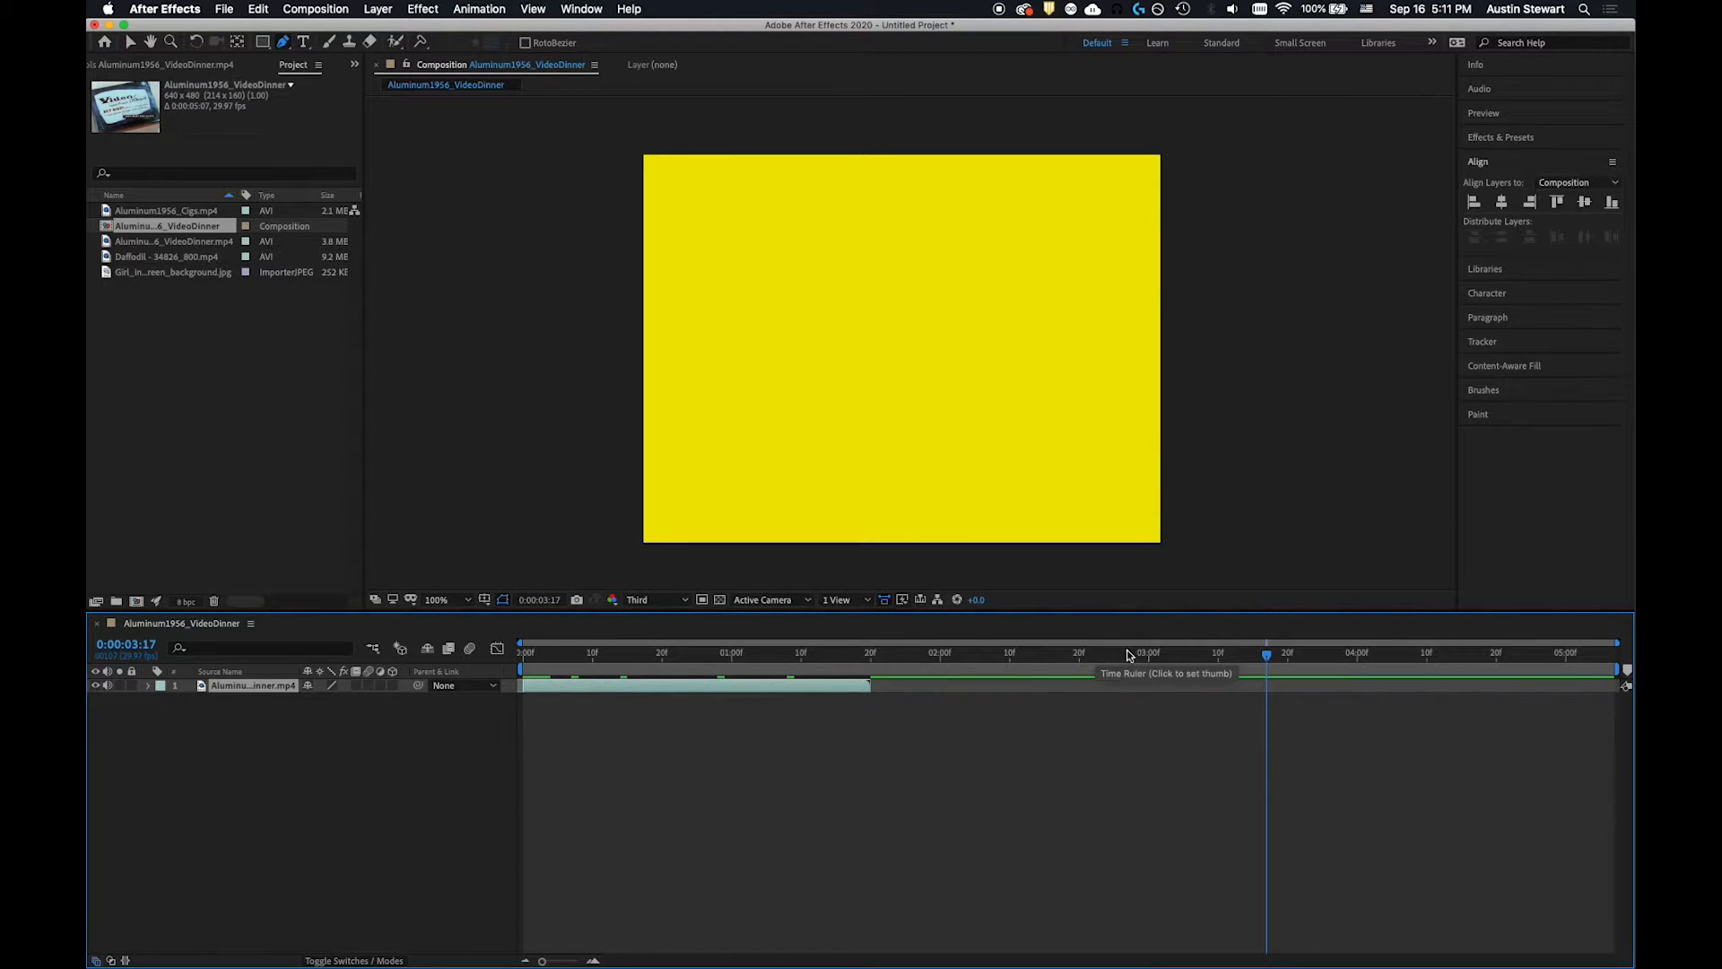
{"action": "left_click_drag", "start_coordinate": [1267, 655], "coordinate": [669, 626]}
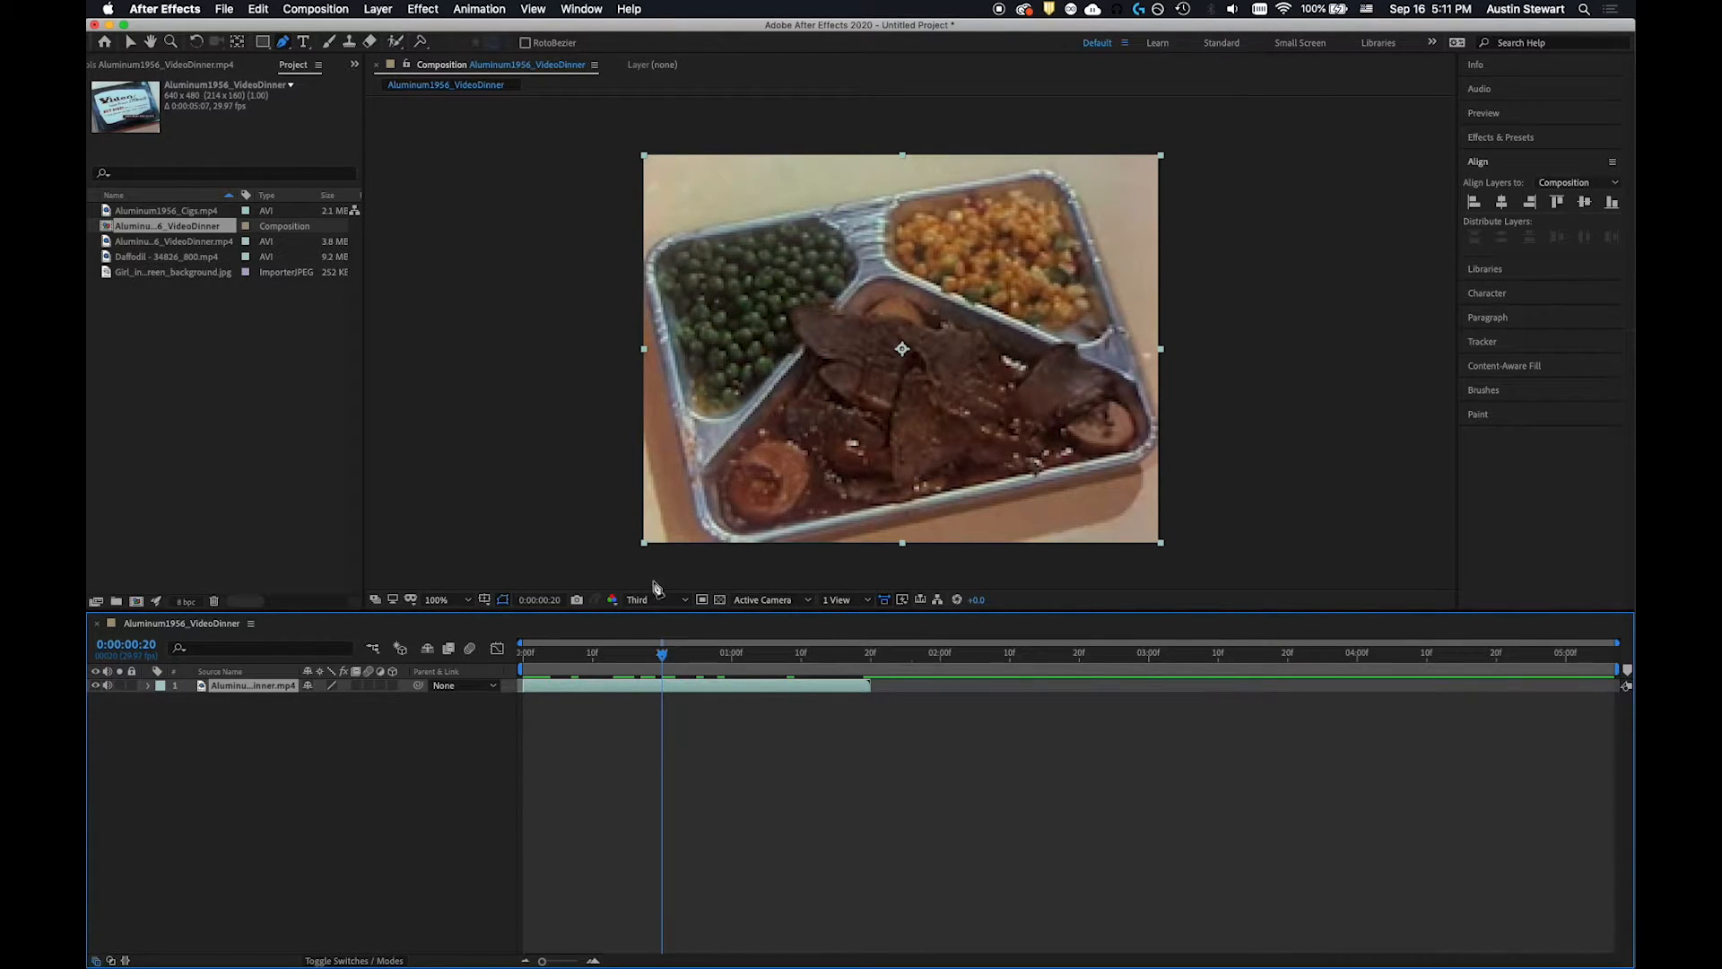
{"action": "left_click", "coordinate": [331, 10]}
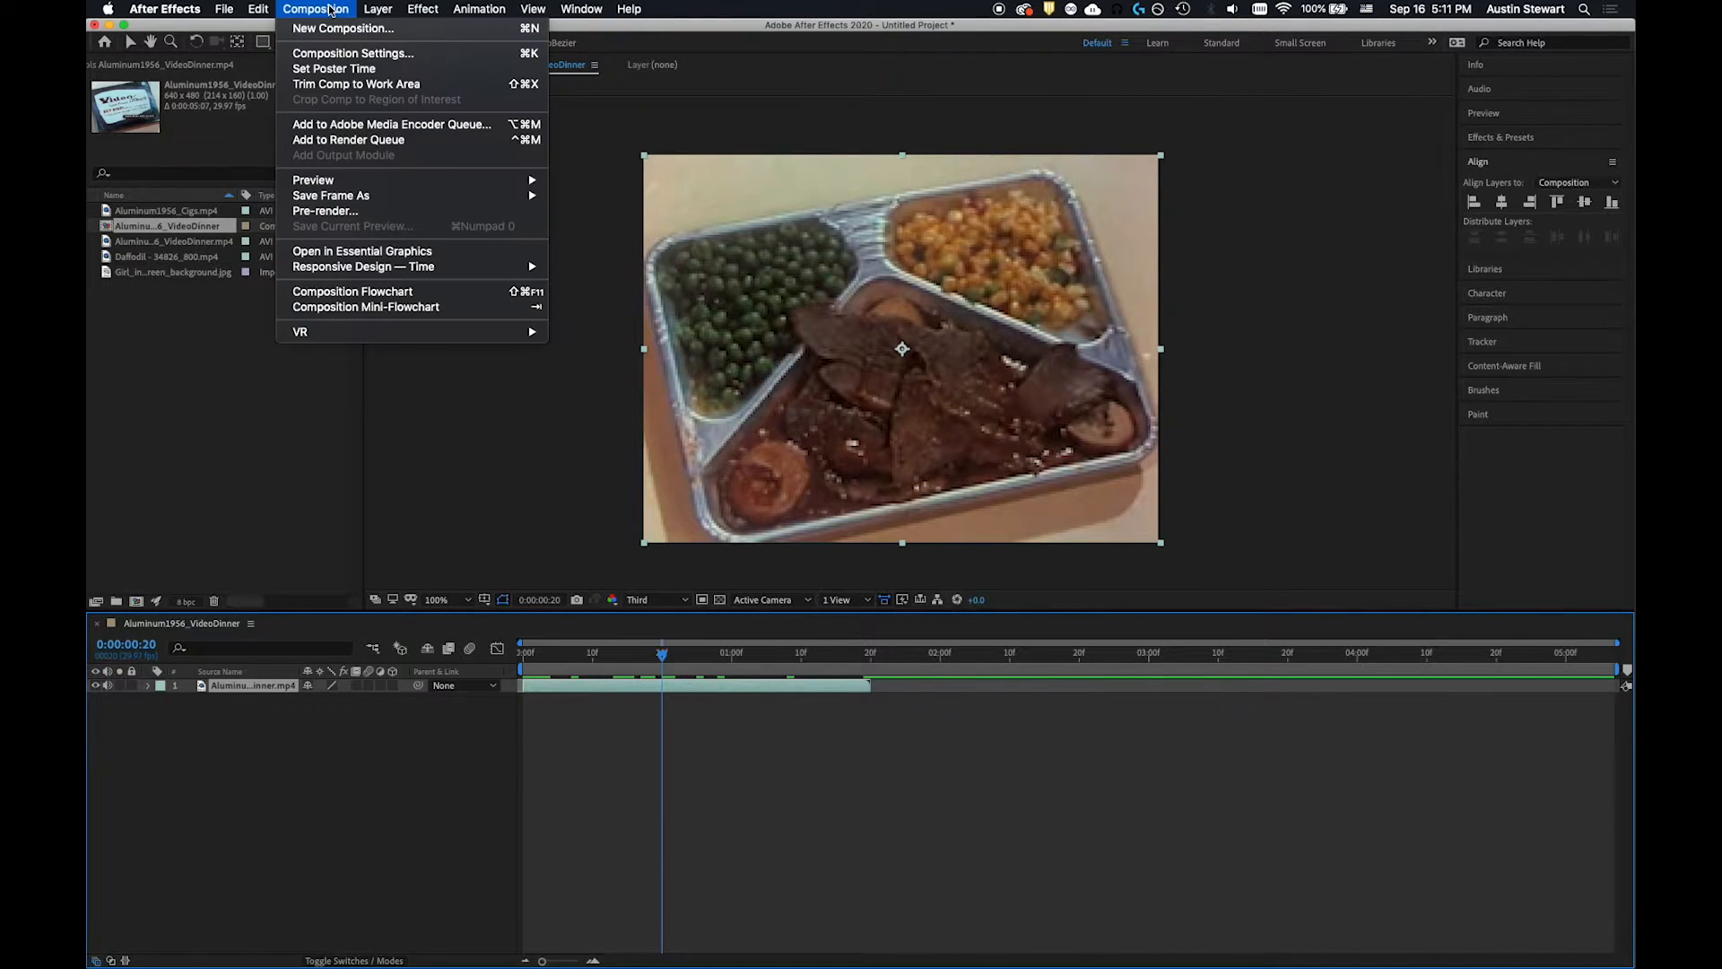
{"action": "left_click", "coordinate": [337, 55]}
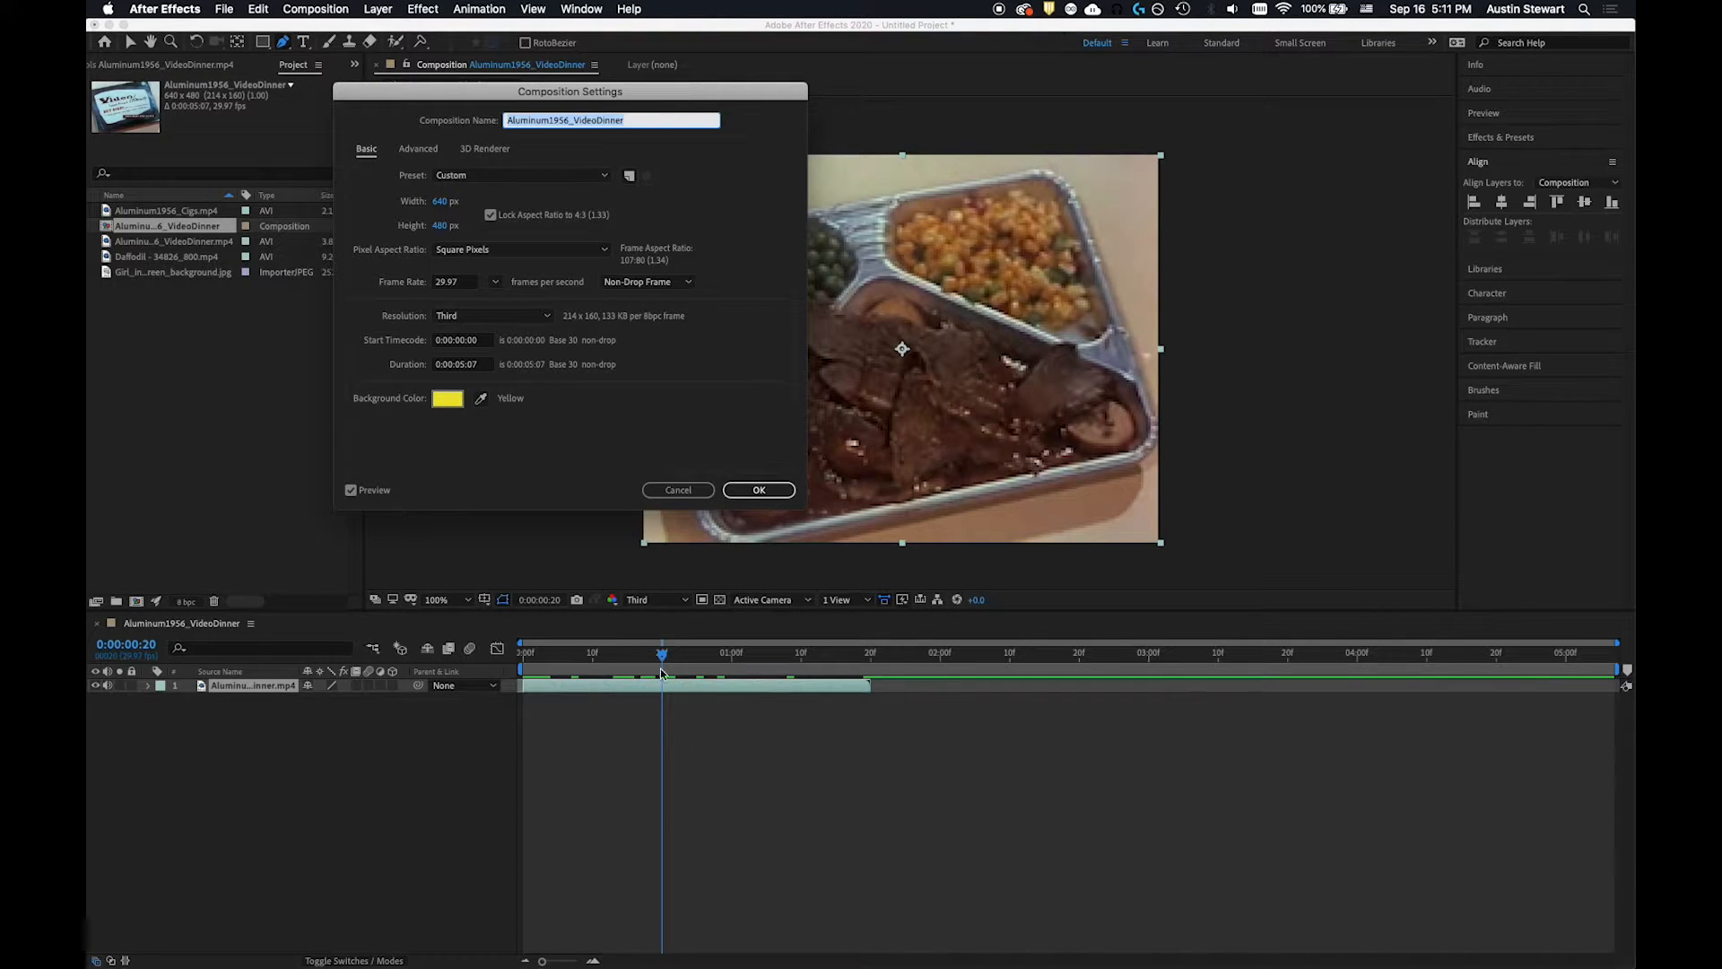
{"action": "left_click", "coordinate": [677, 492]}
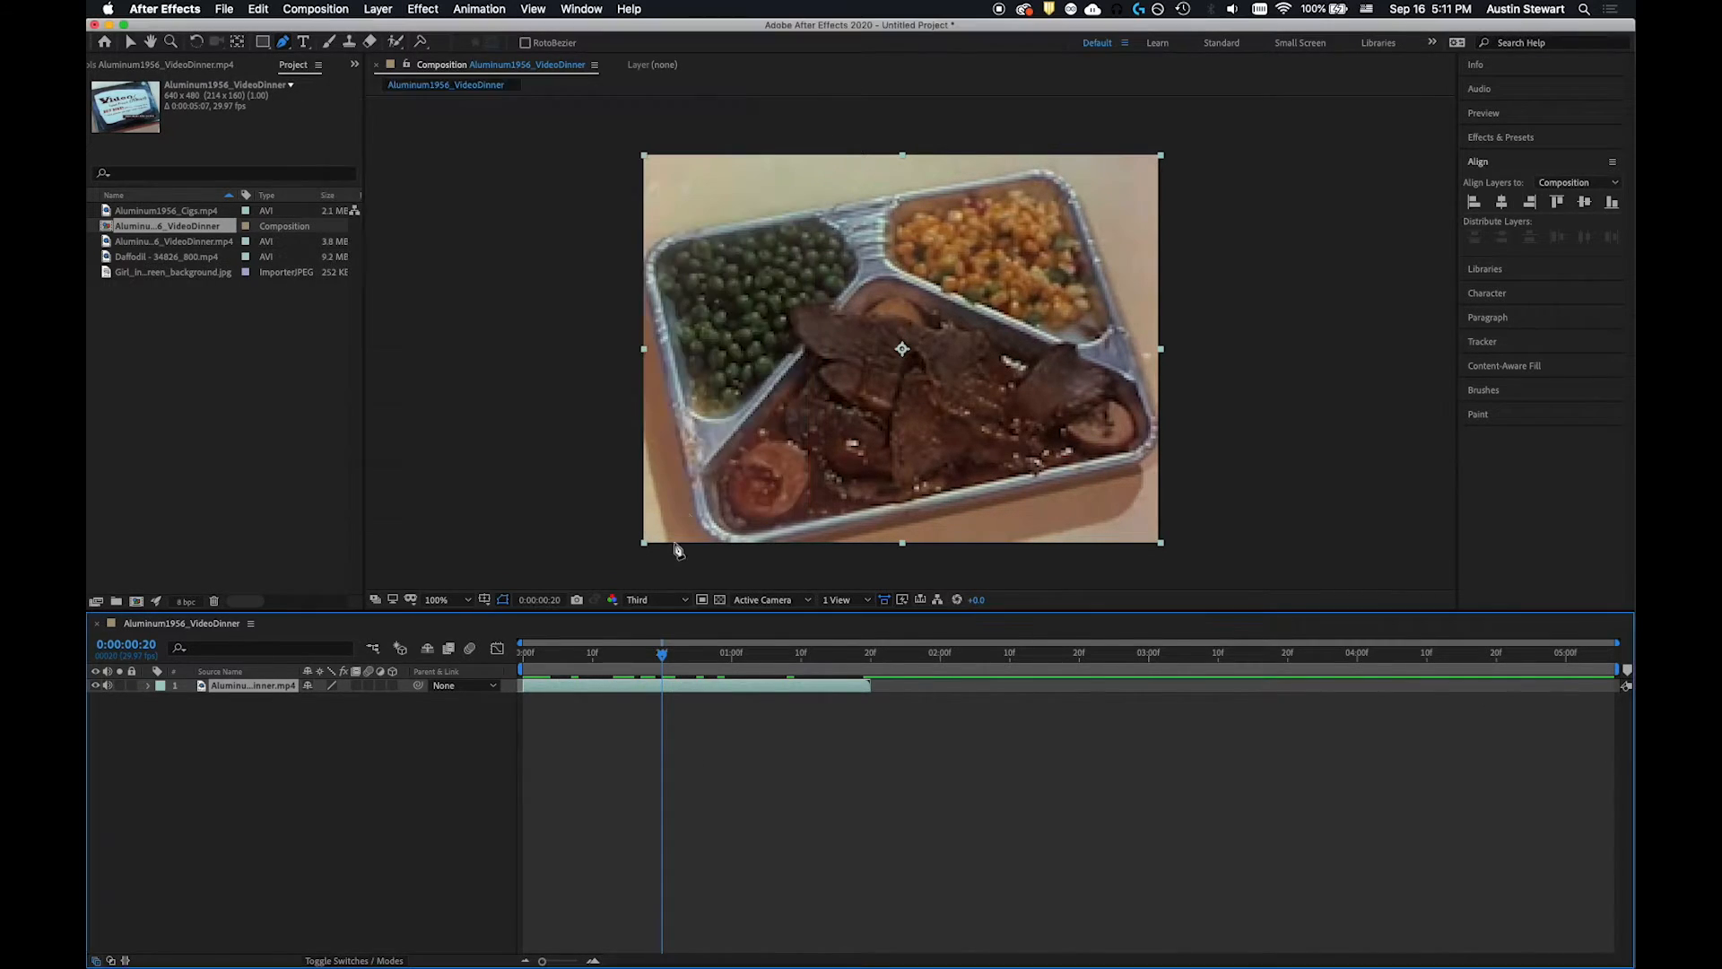
Step: Set the composition's duration to 0:00:01:20 to match the end of the trimmed layer
{"action": "left_click_drag", "start_coordinate": [664, 661], "coordinate": [877, 657]}
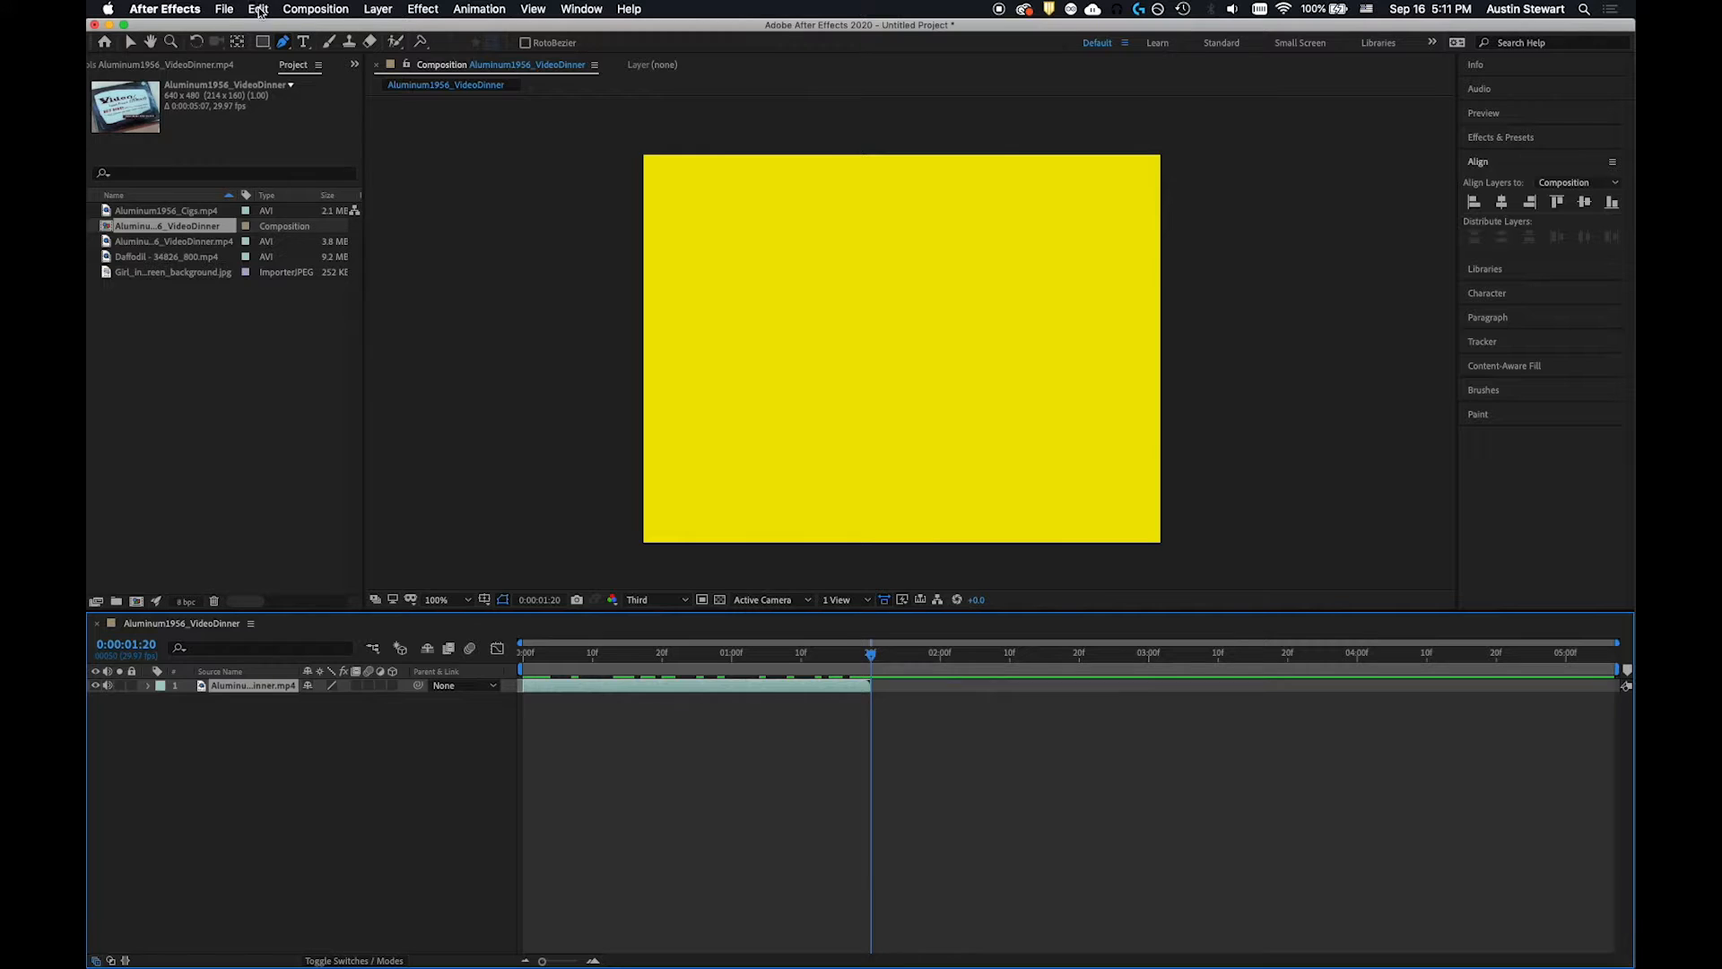
{"action": "left_click", "coordinate": [309, 11]}
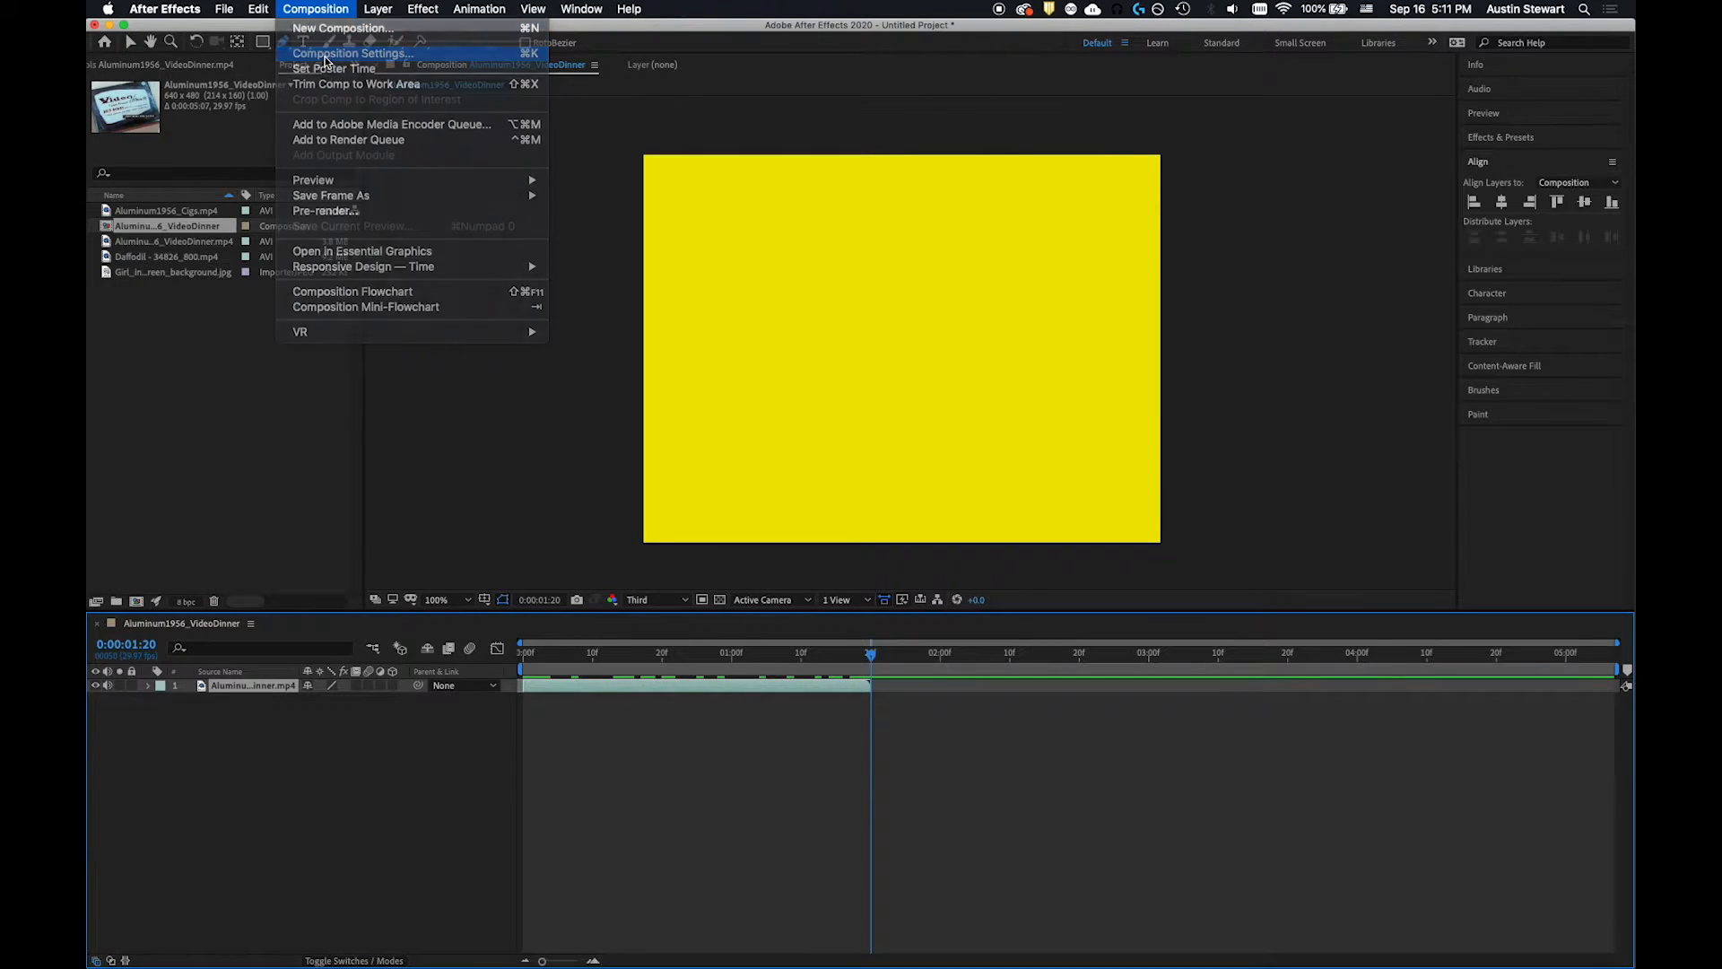
{"action": "left_click", "coordinate": [314, 45]}
{"action": "left_click", "coordinate": [467, 364]}
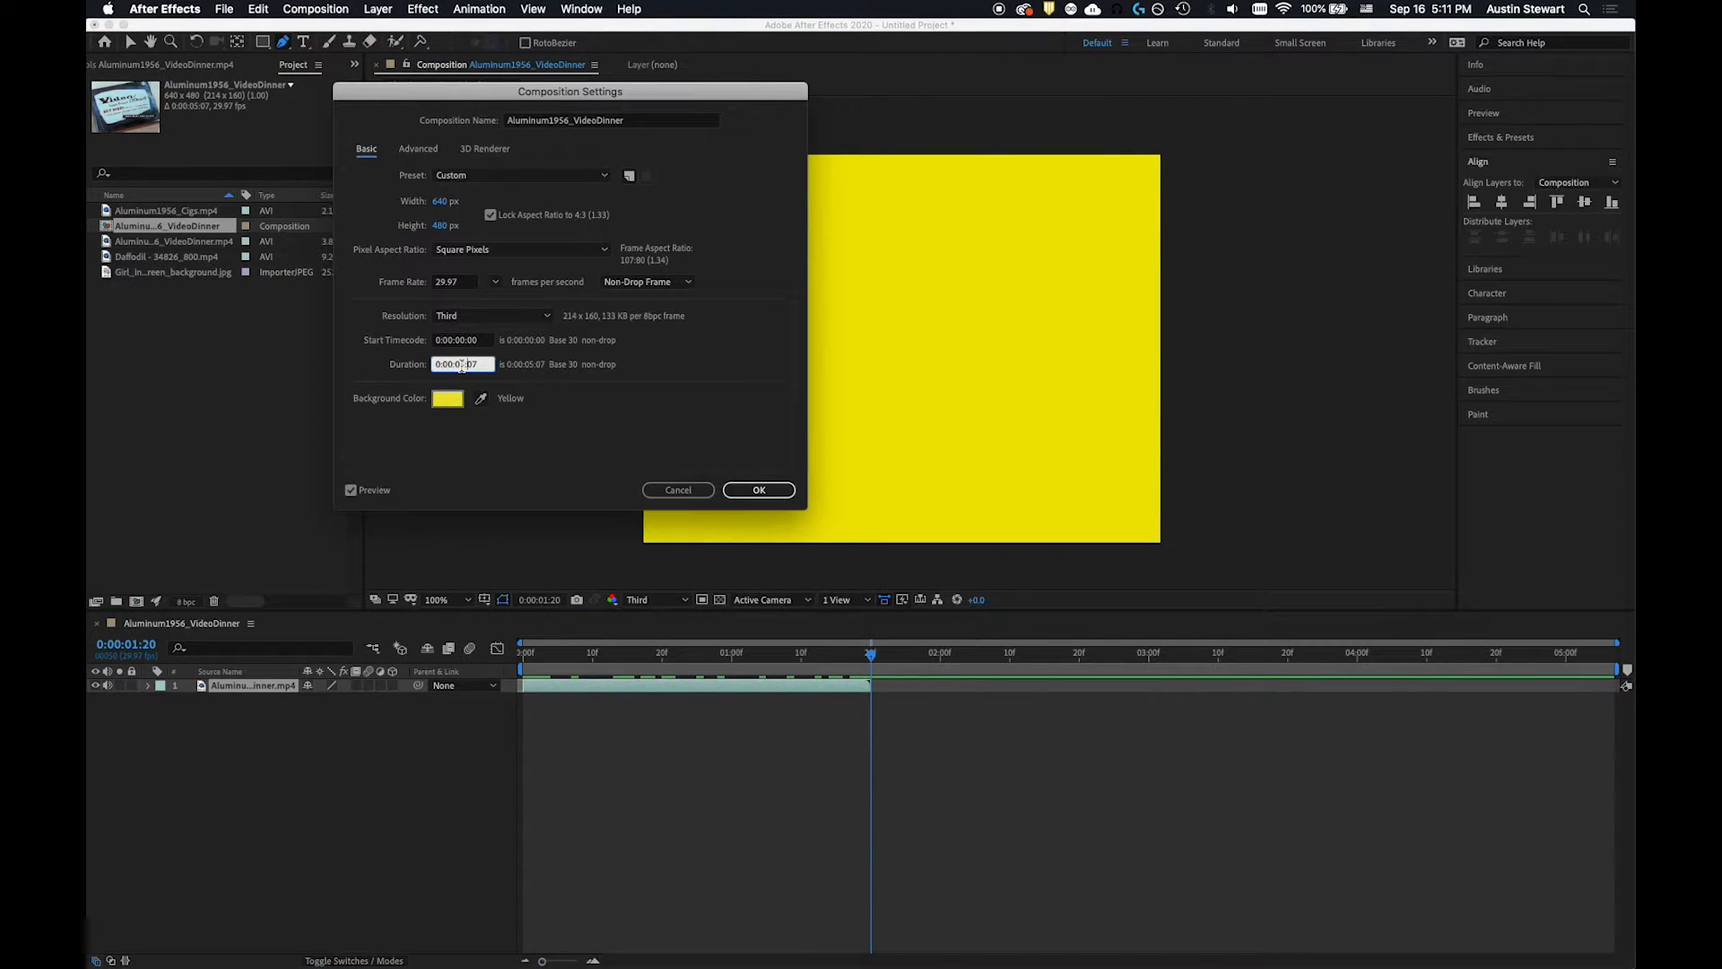
{"action": "left_click_drag", "start_coordinate": [468, 364], "coordinate": [535, 372]}
{"action": "type", "text": "01"}
{"action": "left_click", "coordinate": [759, 491]}
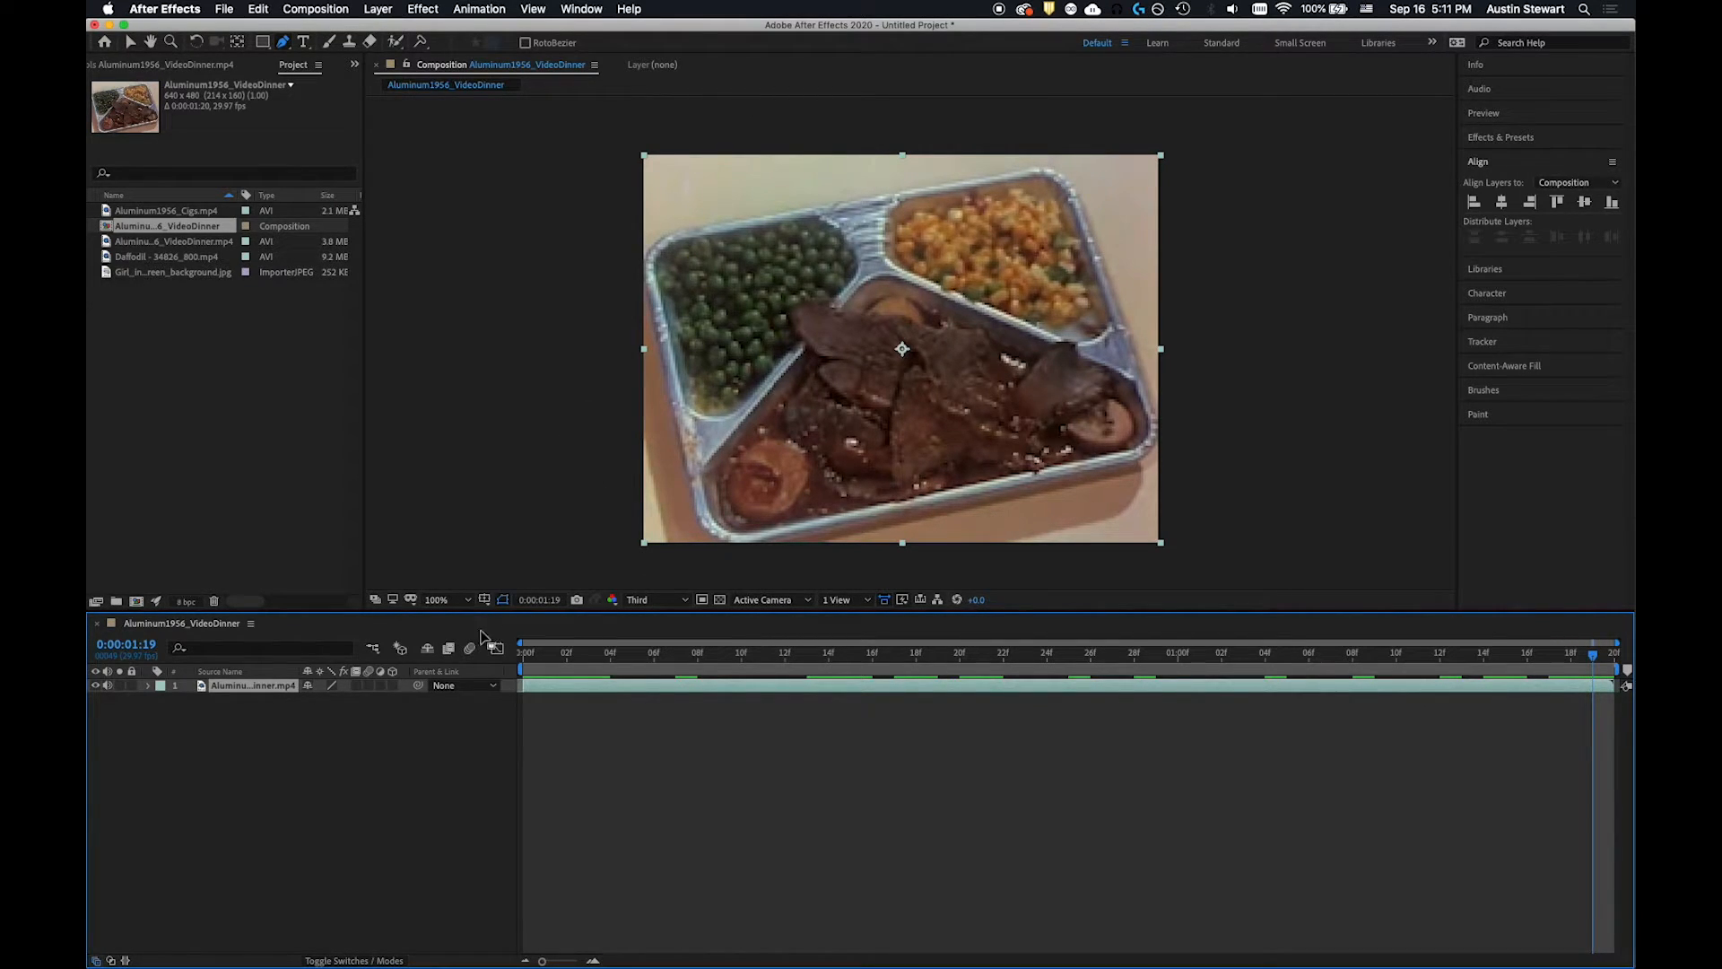
Step: Draw a closed Pen tool mask around the outer edge of the dinner tray at 0:00:01:19
{"action": "left_click", "coordinate": [669, 233]}
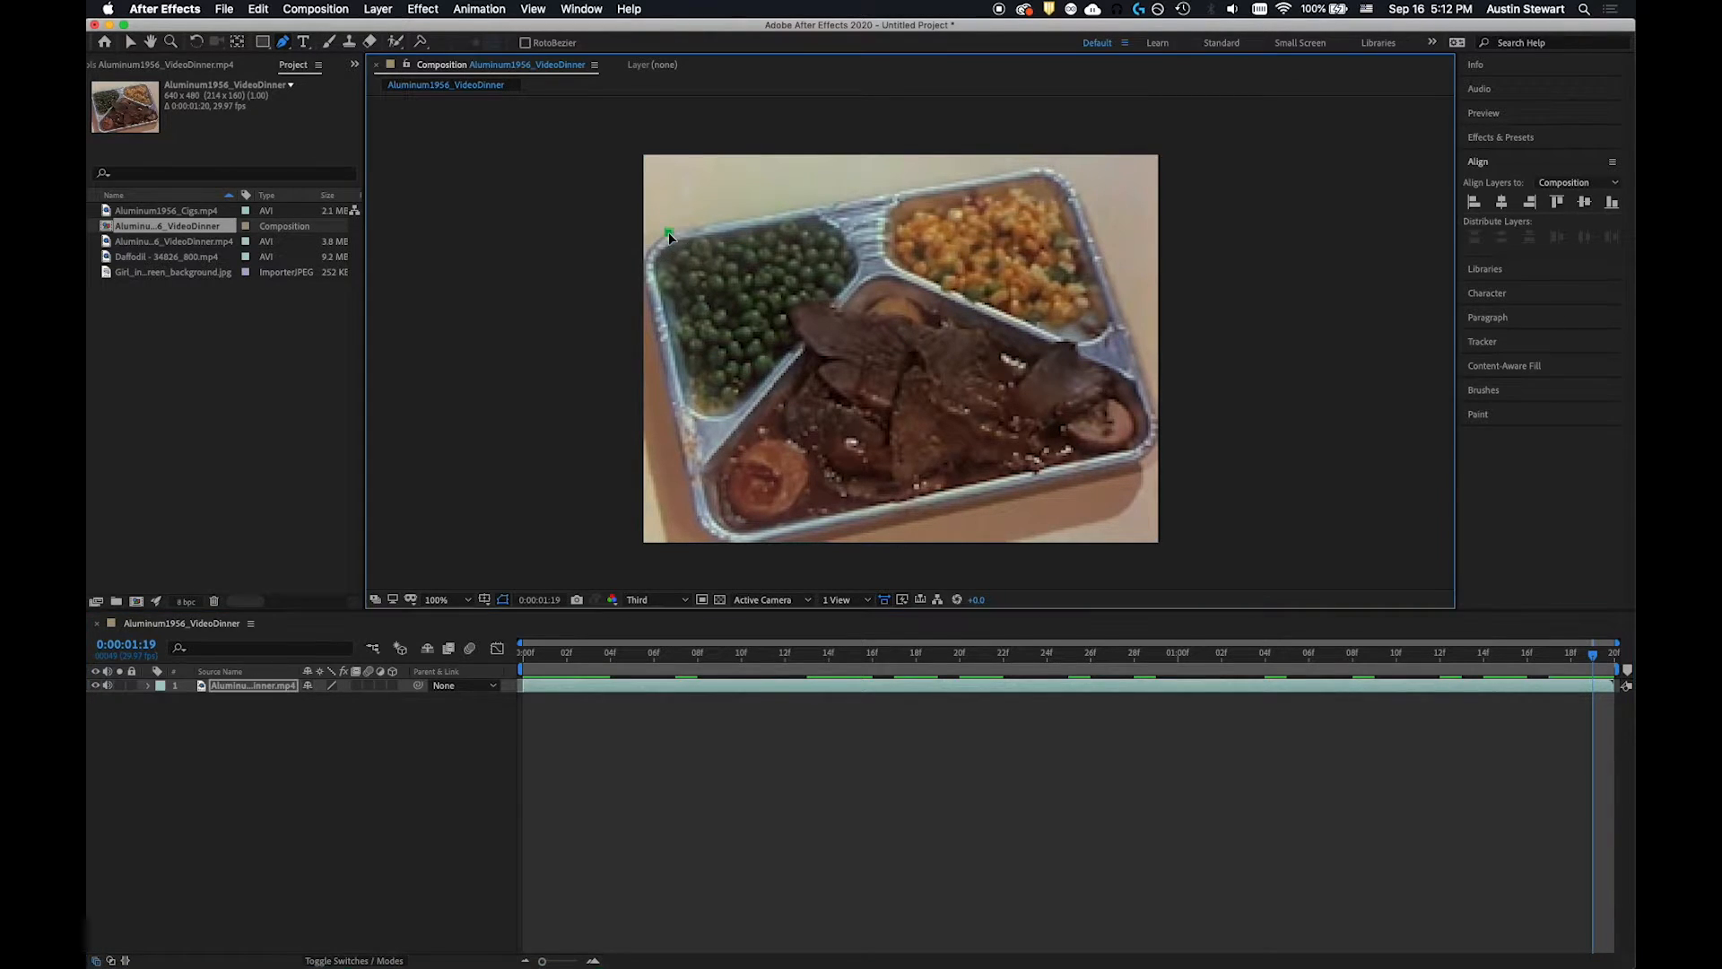
{"action": "left_click", "coordinate": [1037, 167]}
{"action": "left_click", "coordinate": [1055, 167]}
{"action": "left_click", "coordinate": [1070, 181]}
{"action": "left_click", "coordinate": [1155, 417]}
{"action": "left_click", "coordinate": [1156, 445]}
{"action": "left_click", "coordinate": [747, 549]}
{"action": "left_click", "coordinate": [646, 281]}
{"action": "left_click", "coordinate": [670, 233]}
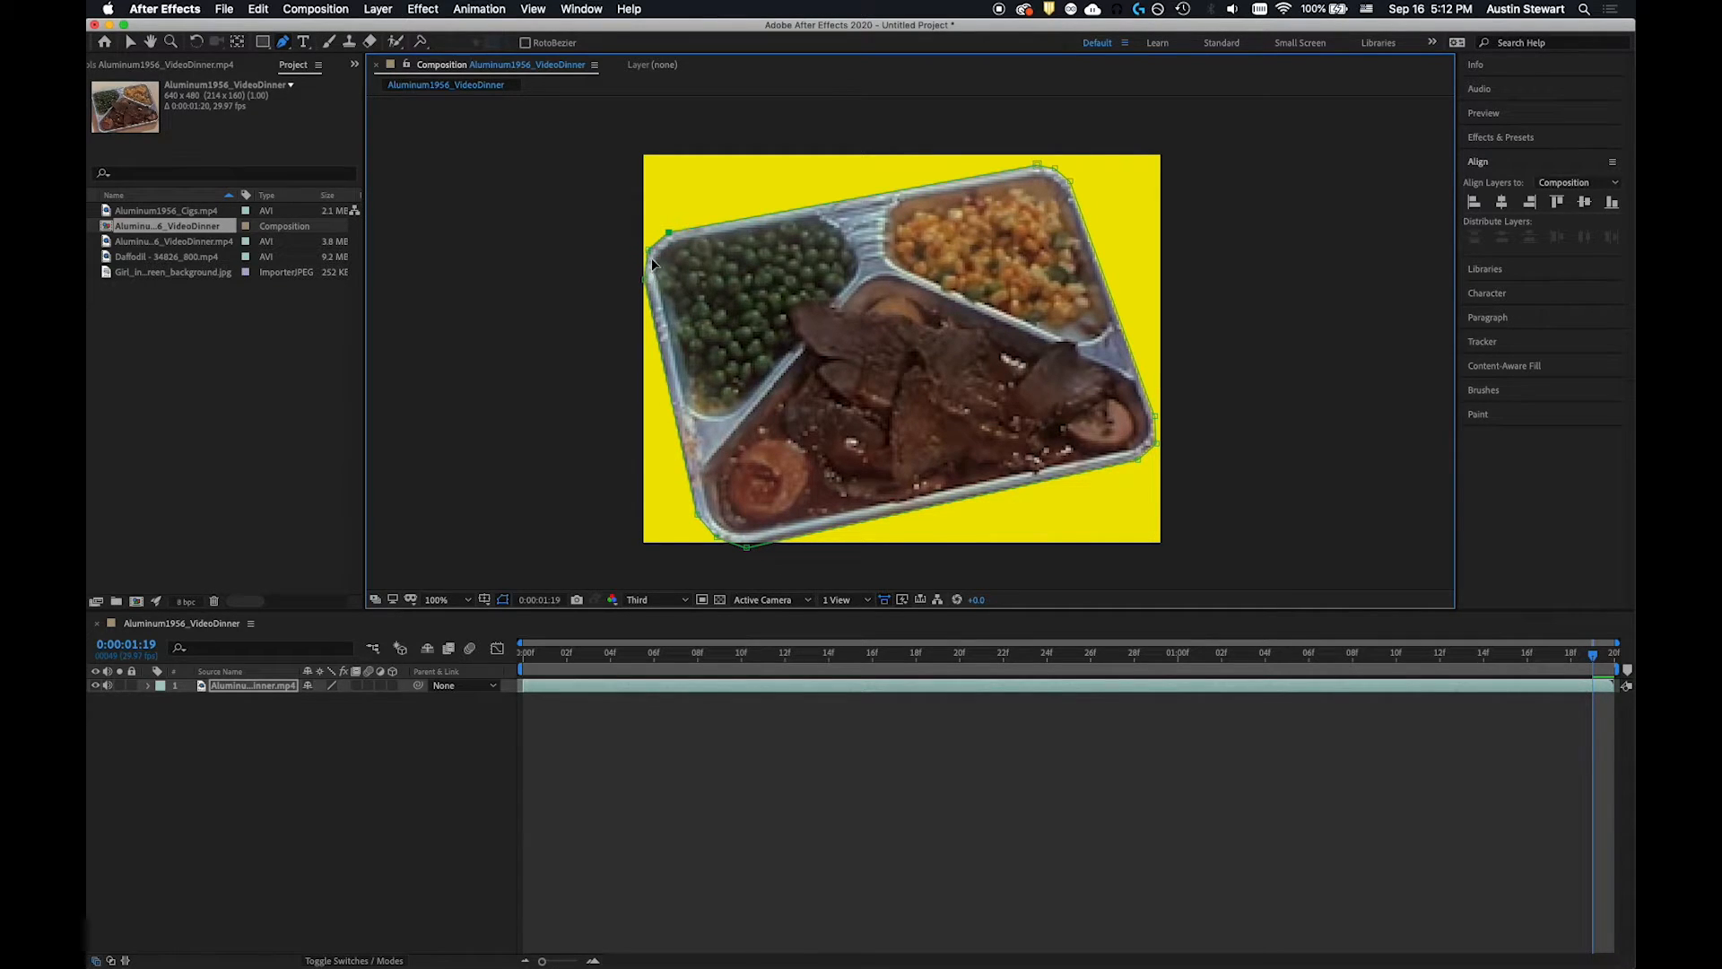
Step: Adjust the mask points at the tray's upper-left corner to follow the foil edge at 200% magnification
{"action": "key", "text": "period"}
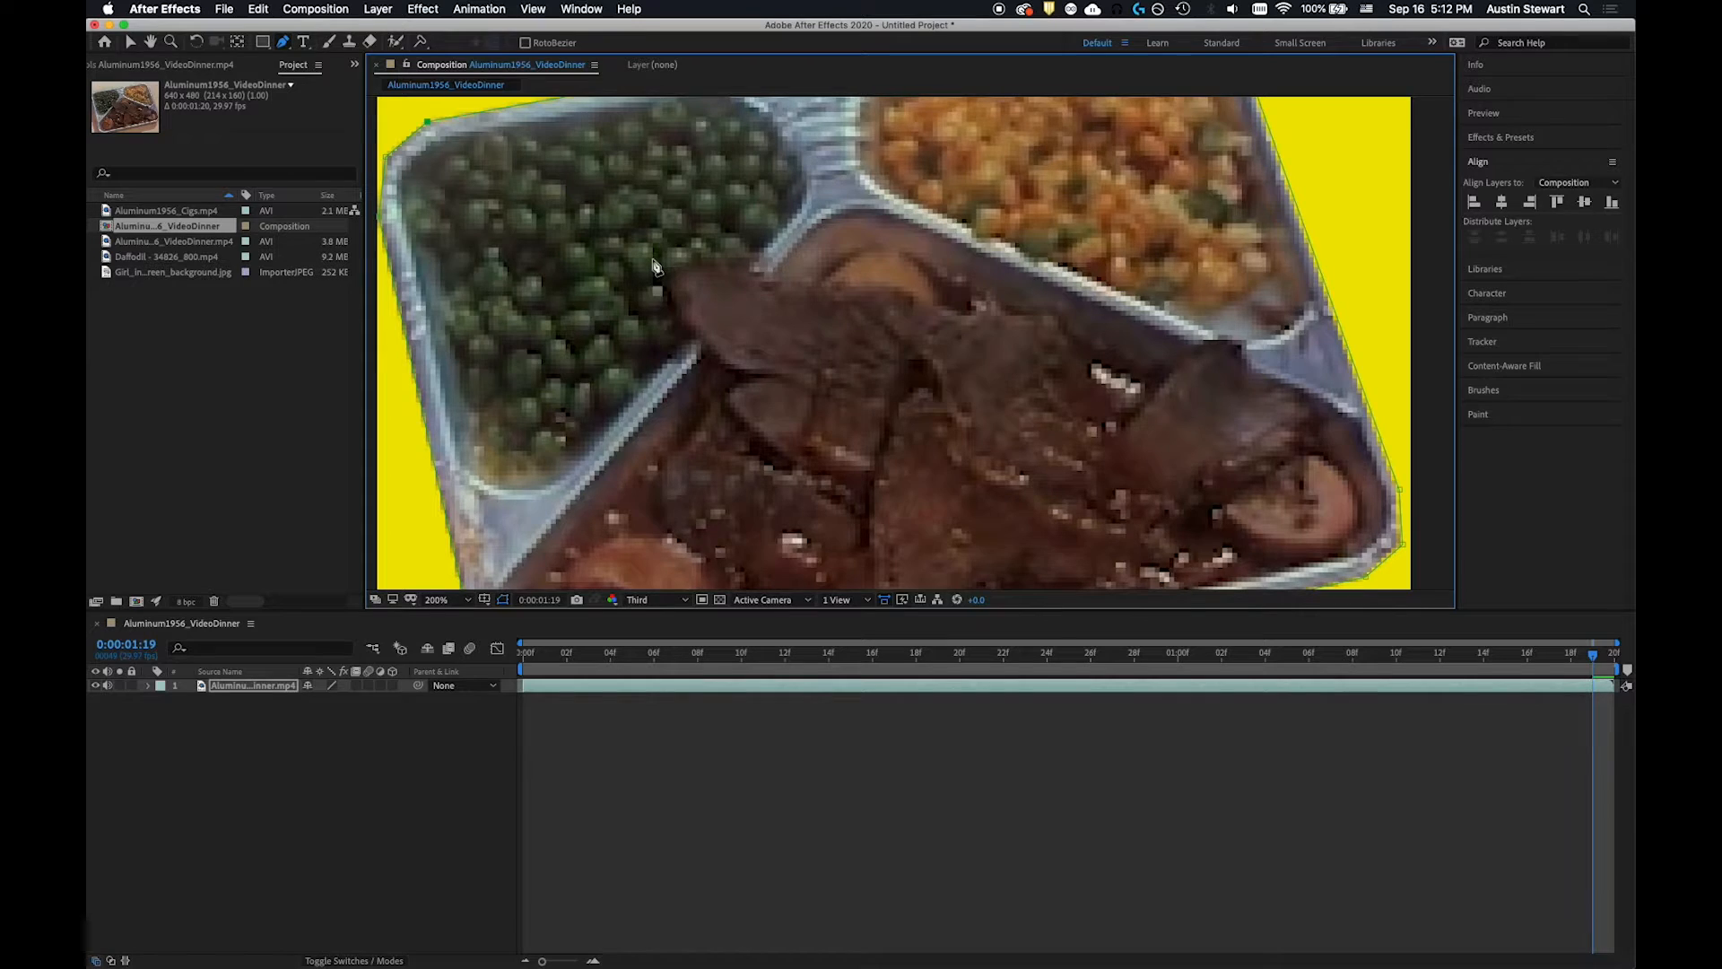
{"action": "key", "text": "comma"}
{"action": "key", "text": "period"}
{"action": "left_click", "coordinate": [284, 45]}
{"action": "left_click_drag", "start_coordinate": [386, 159], "coordinate": [393, 173]}
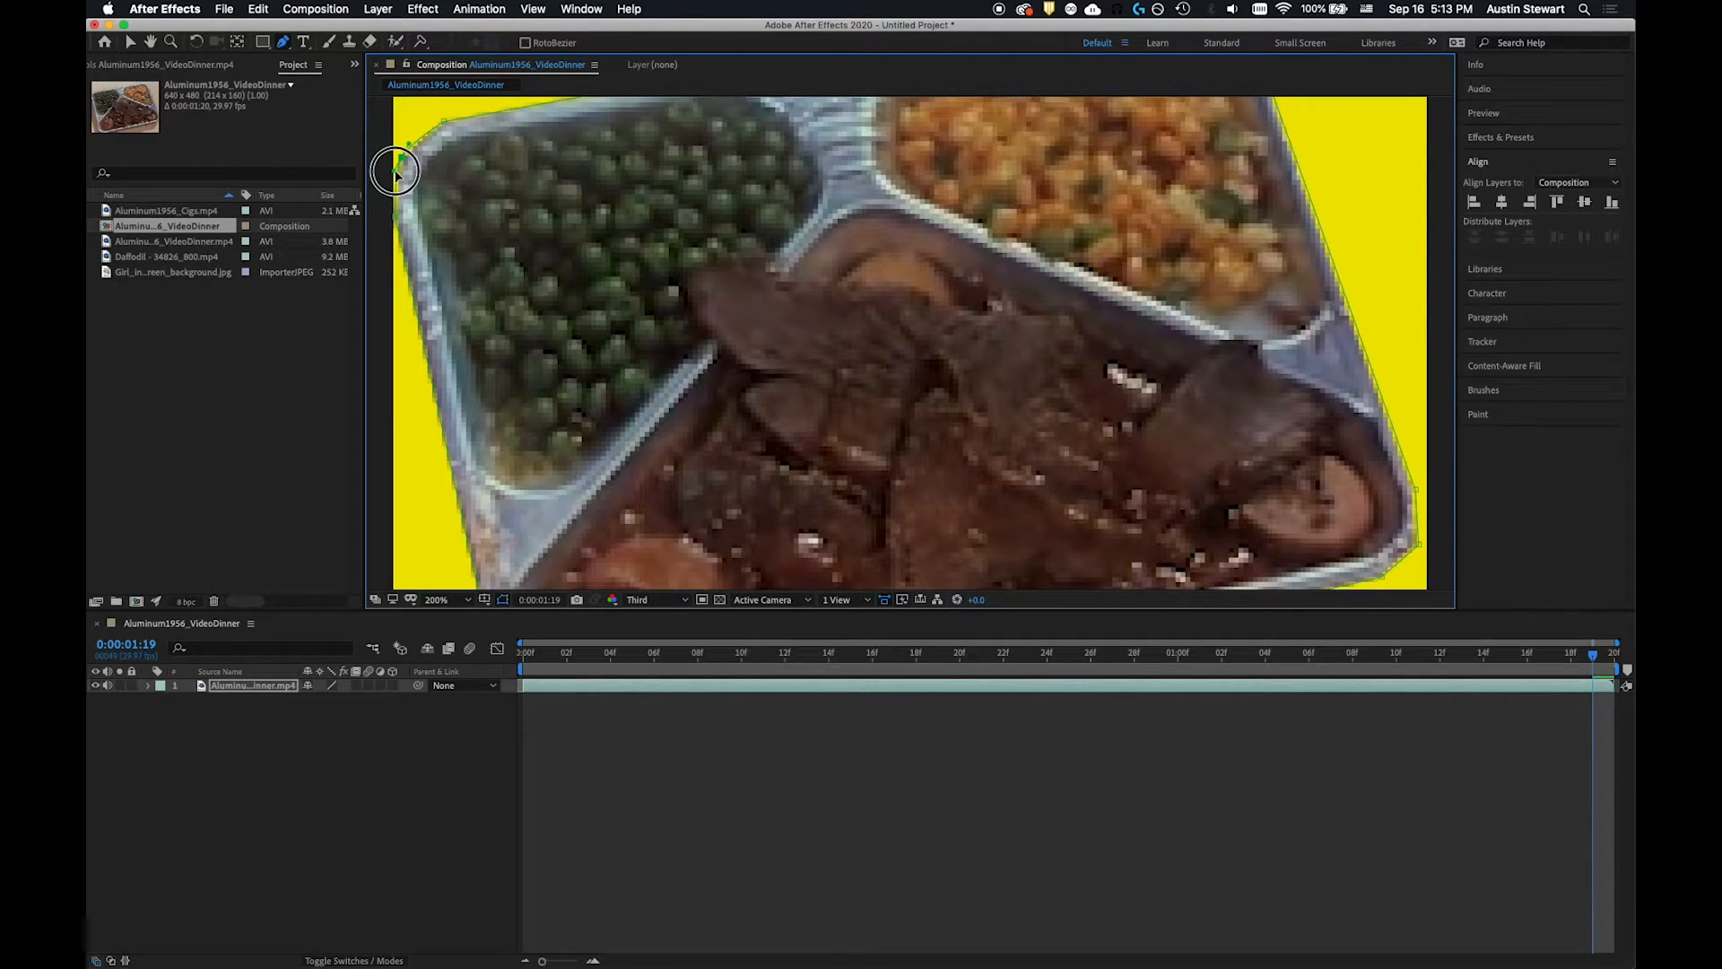
{"action": "left_click_drag", "start_coordinate": [393, 173], "coordinate": [423, 141]}
{"action": "left_click_drag", "start_coordinate": [424, 135], "coordinate": [398, 173]}
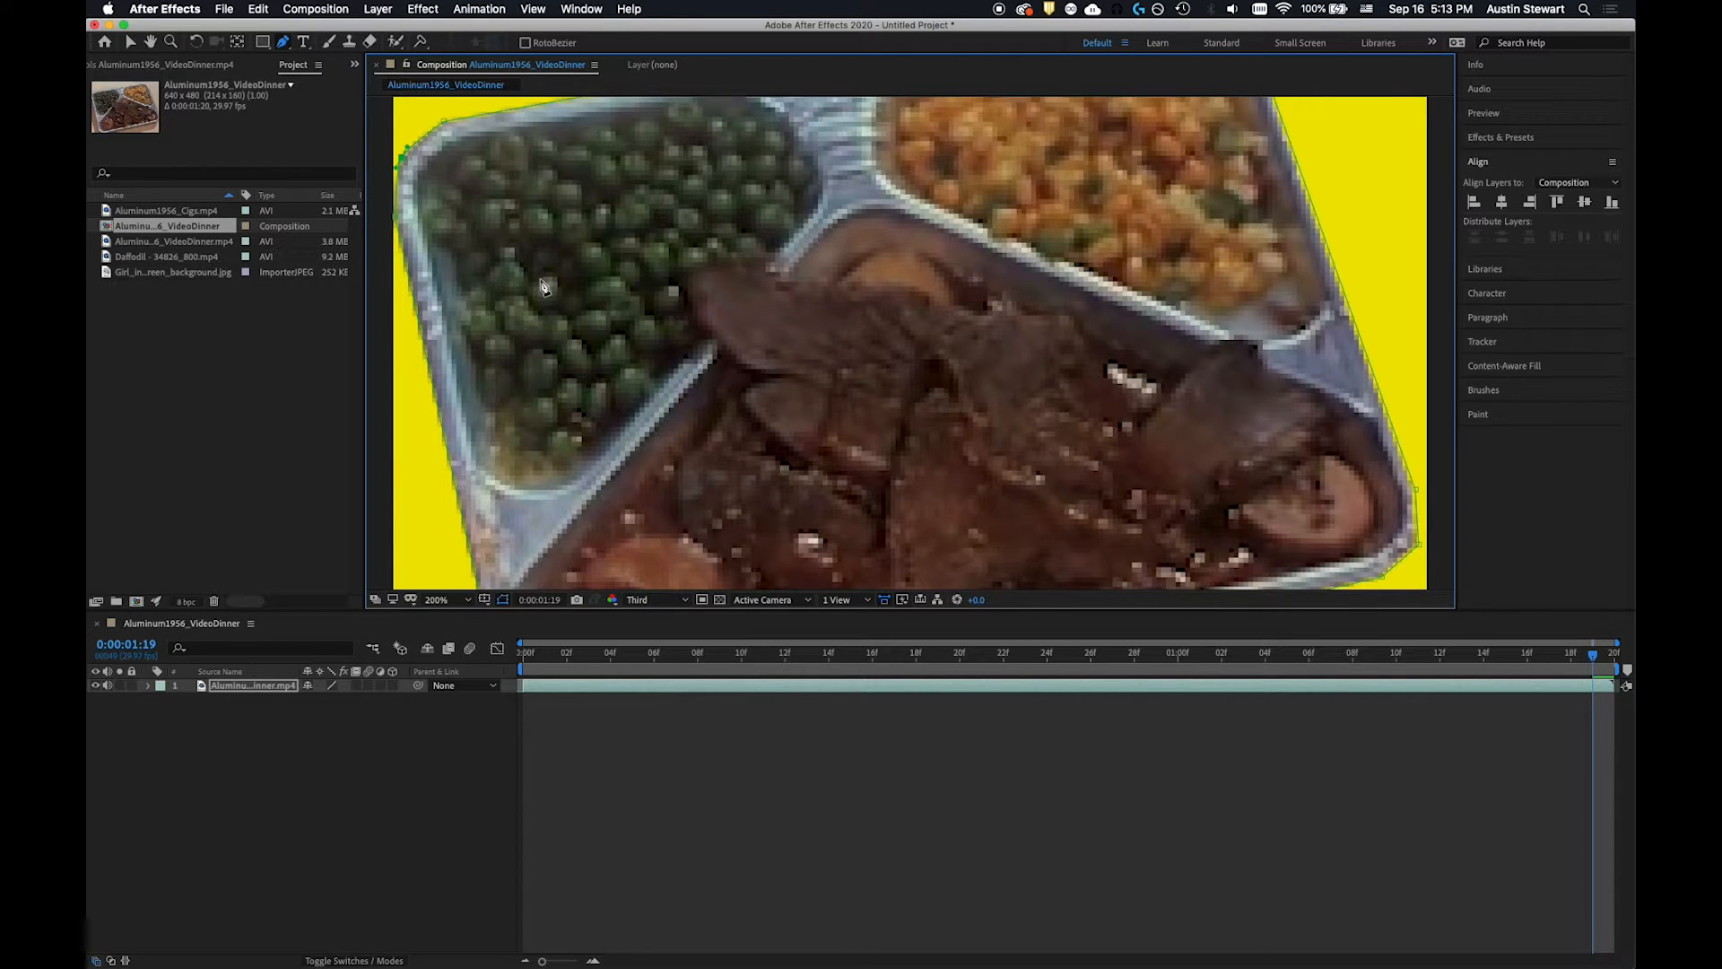
Step: Adjust the mask points at the tray's upper-right and lower-right corners to follow the foil edge
{"action": "key", "text": "h"}
{"action": "left_click_drag", "start_coordinate": [911, 350], "coordinate": [684, 569]}
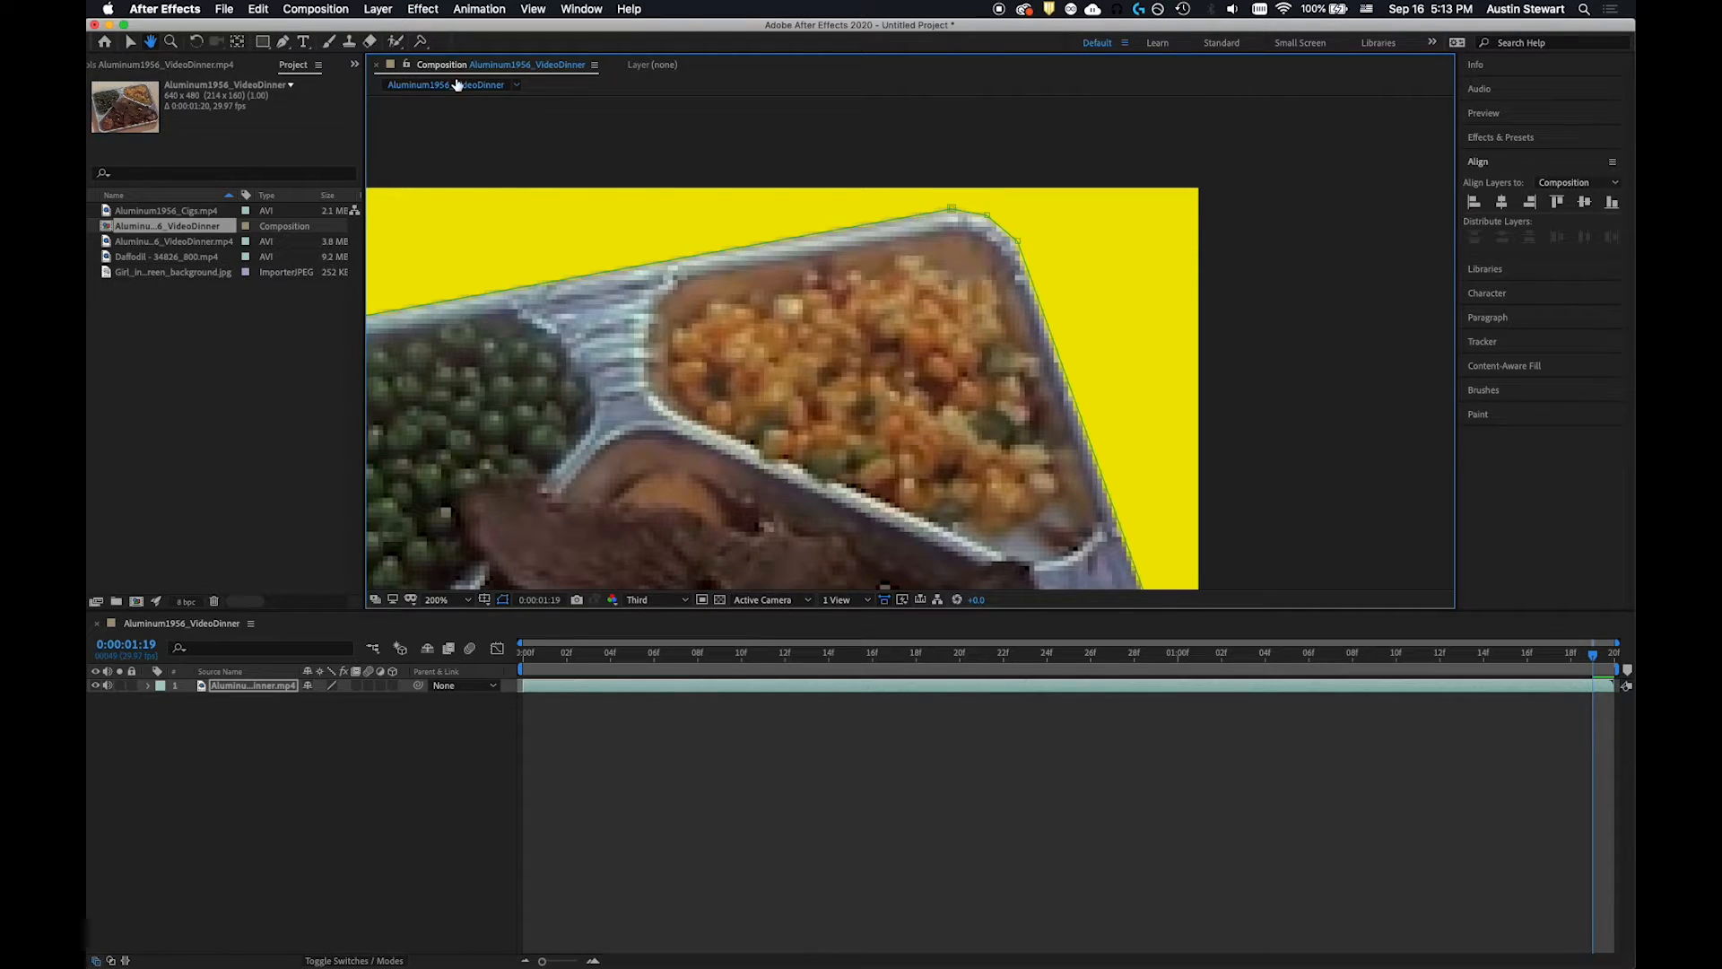
{"action": "left_click", "coordinate": [283, 43]}
{"action": "mouse_move", "coordinate": [988, 216]}
{"action": "left_mouse_down"}
{"action": "mouse_move", "coordinate": [1009, 216]}
{"action": "mouse_move", "coordinate": [973, 216]}
{"action": "left_mouse_up"}
{"action": "key", "text": "h"}
{"action": "left_click_drag", "start_coordinate": [988, 427], "coordinate": [854, 100]}
{"action": "key", "text": "g"}
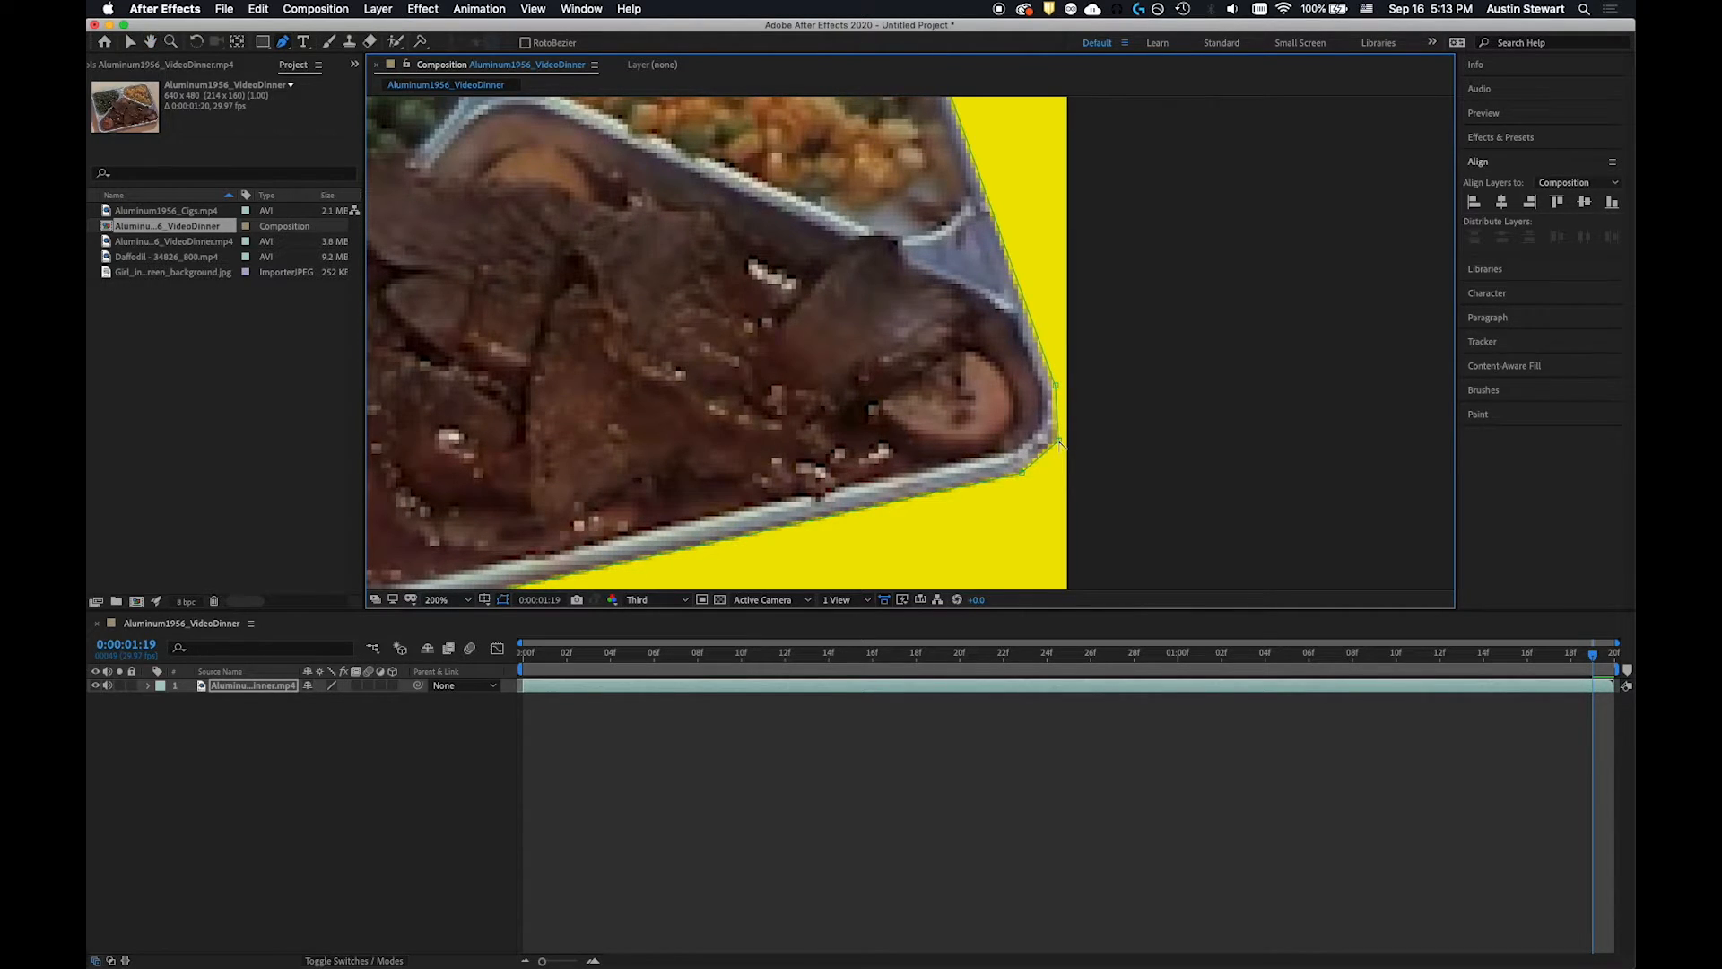
{"action": "mouse_move", "coordinate": [1060, 442]}
{"action": "left_mouse_down"}
{"action": "mouse_move", "coordinate": [1051, 454]}
{"action": "mouse_move", "coordinate": [1066, 432]}
{"action": "left_mouse_up"}
Step: Adjust the mask points at the tray's lower-left corner to follow the foil edge
{"action": "left_click_drag", "start_coordinate": [657, 436], "coordinate": [977, 253]}
{"action": "left_click_drag", "start_coordinate": [573, 373], "coordinate": [606, 434]}
{"action": "key", "text": "v"}
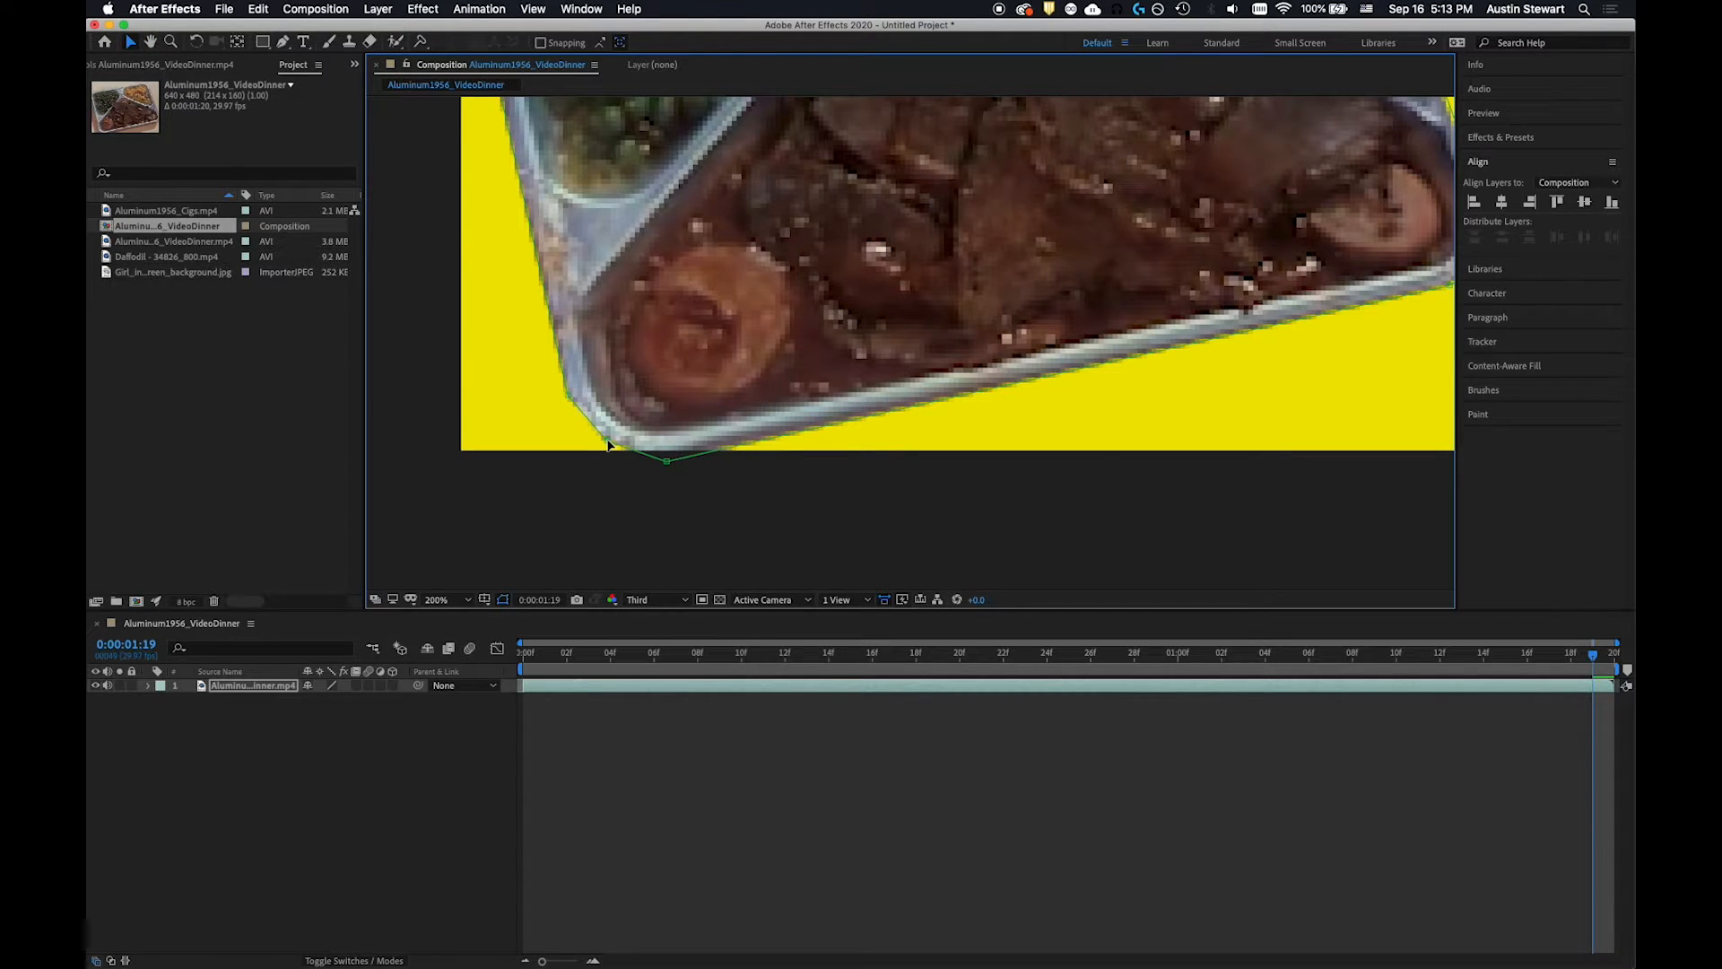
{"action": "key", "text": "g"}
{"action": "mouse_move", "coordinate": [609, 440]}
{"action": "left_mouse_down"}
{"action": "mouse_move", "coordinate": [590, 439]}
{"action": "mouse_move", "coordinate": [619, 451]}
{"action": "left_mouse_up"}
{"action": "scroll", "coordinate": [924, 373], "scroll_direction": "down", "scroll_amount": 2}
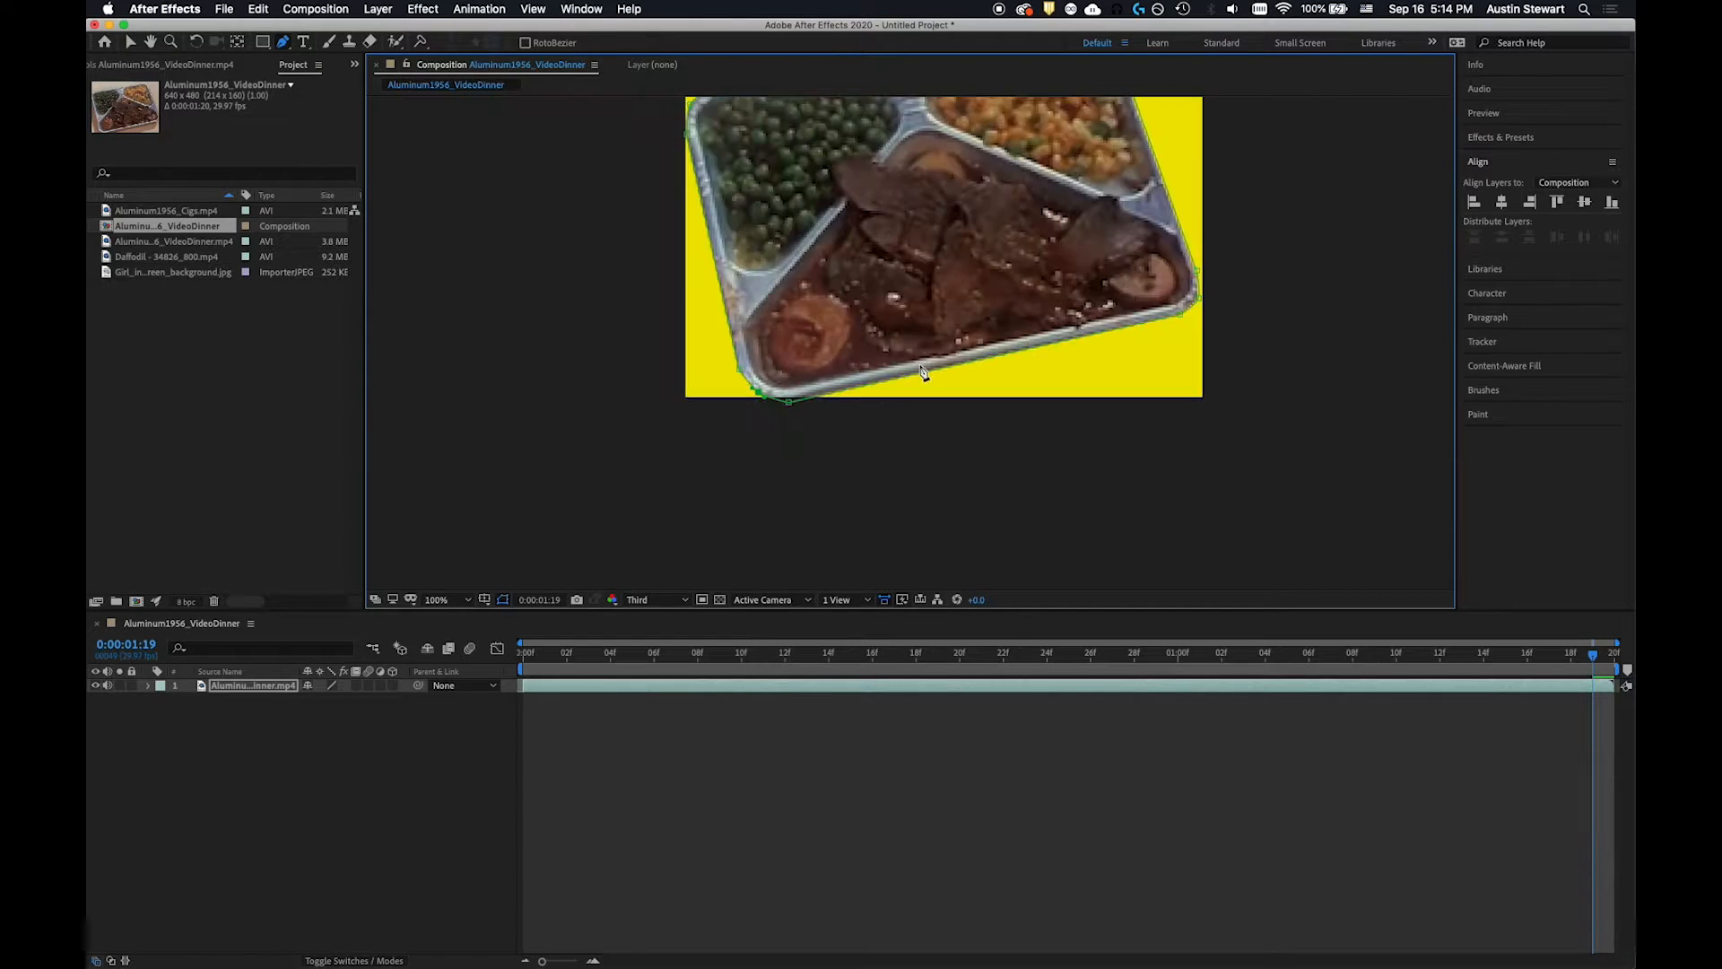
{"action": "scroll", "coordinate": [924, 372], "scroll_direction": "up", "scroll_amount": 1}
{"action": "scroll", "coordinate": [924, 373], "scroll_direction": "down", "scroll_amount": 1}
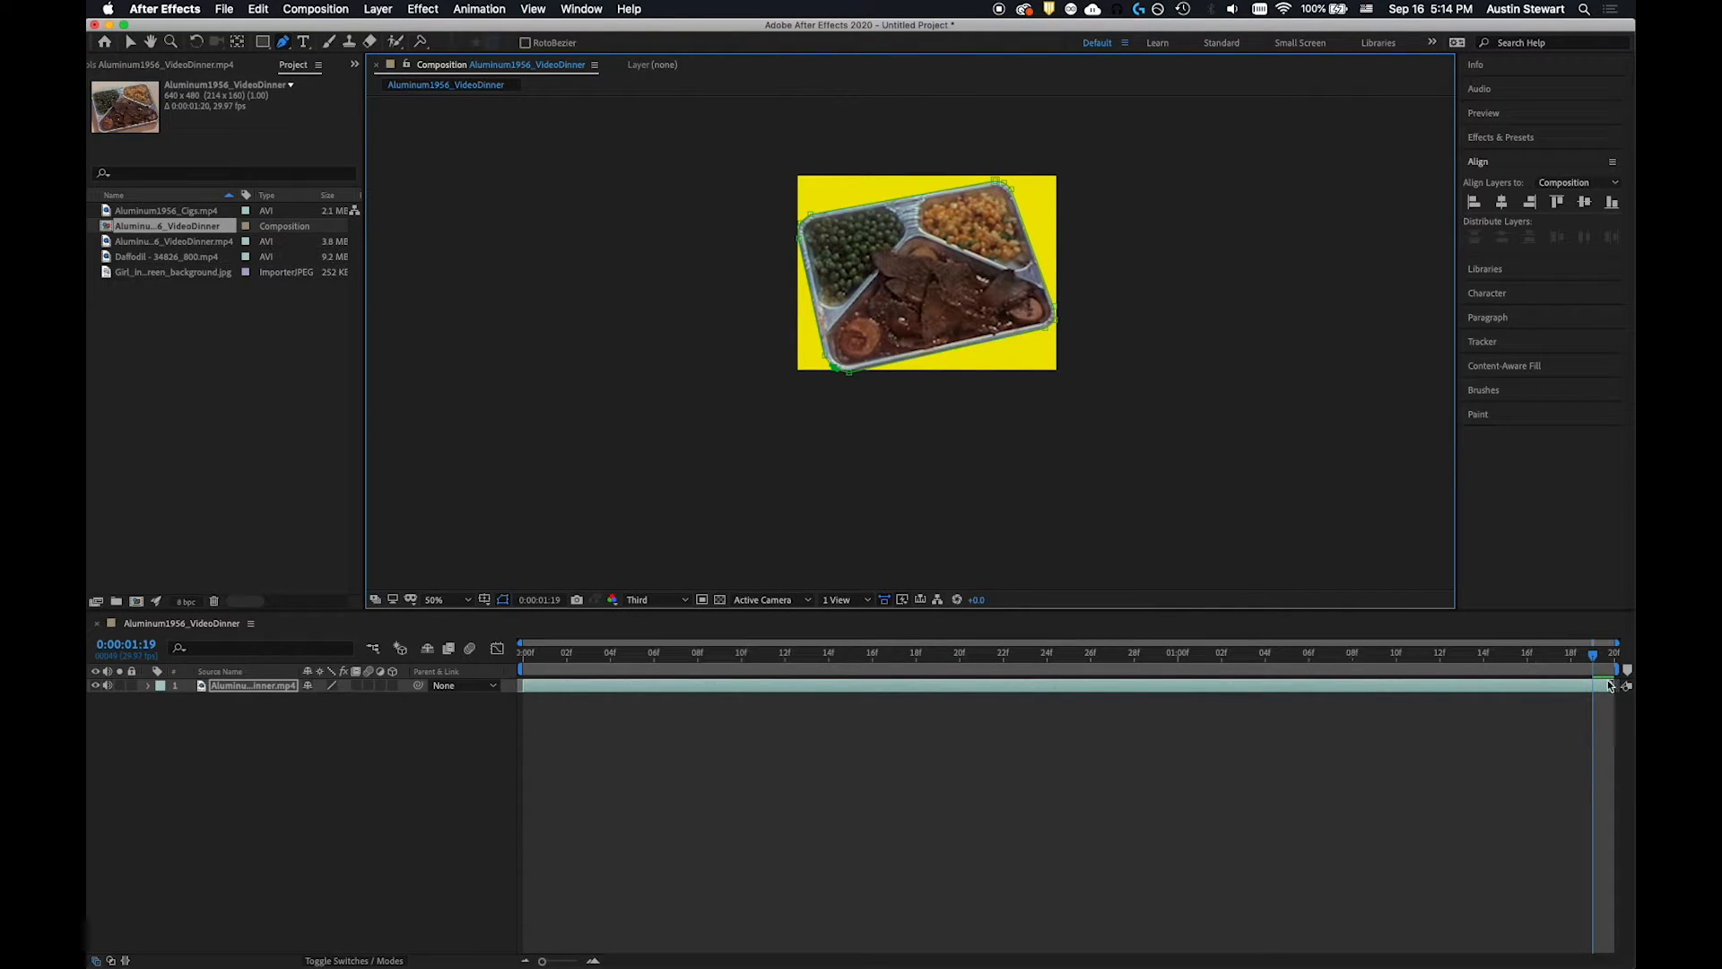
Step: Play back the masked tray composition from 0:00:00:00 to check the mask against the tray's motion
{"action": "left_click_drag", "start_coordinate": [1597, 661], "coordinate": [525, 662]}
{"action": "key", "text": "space"}
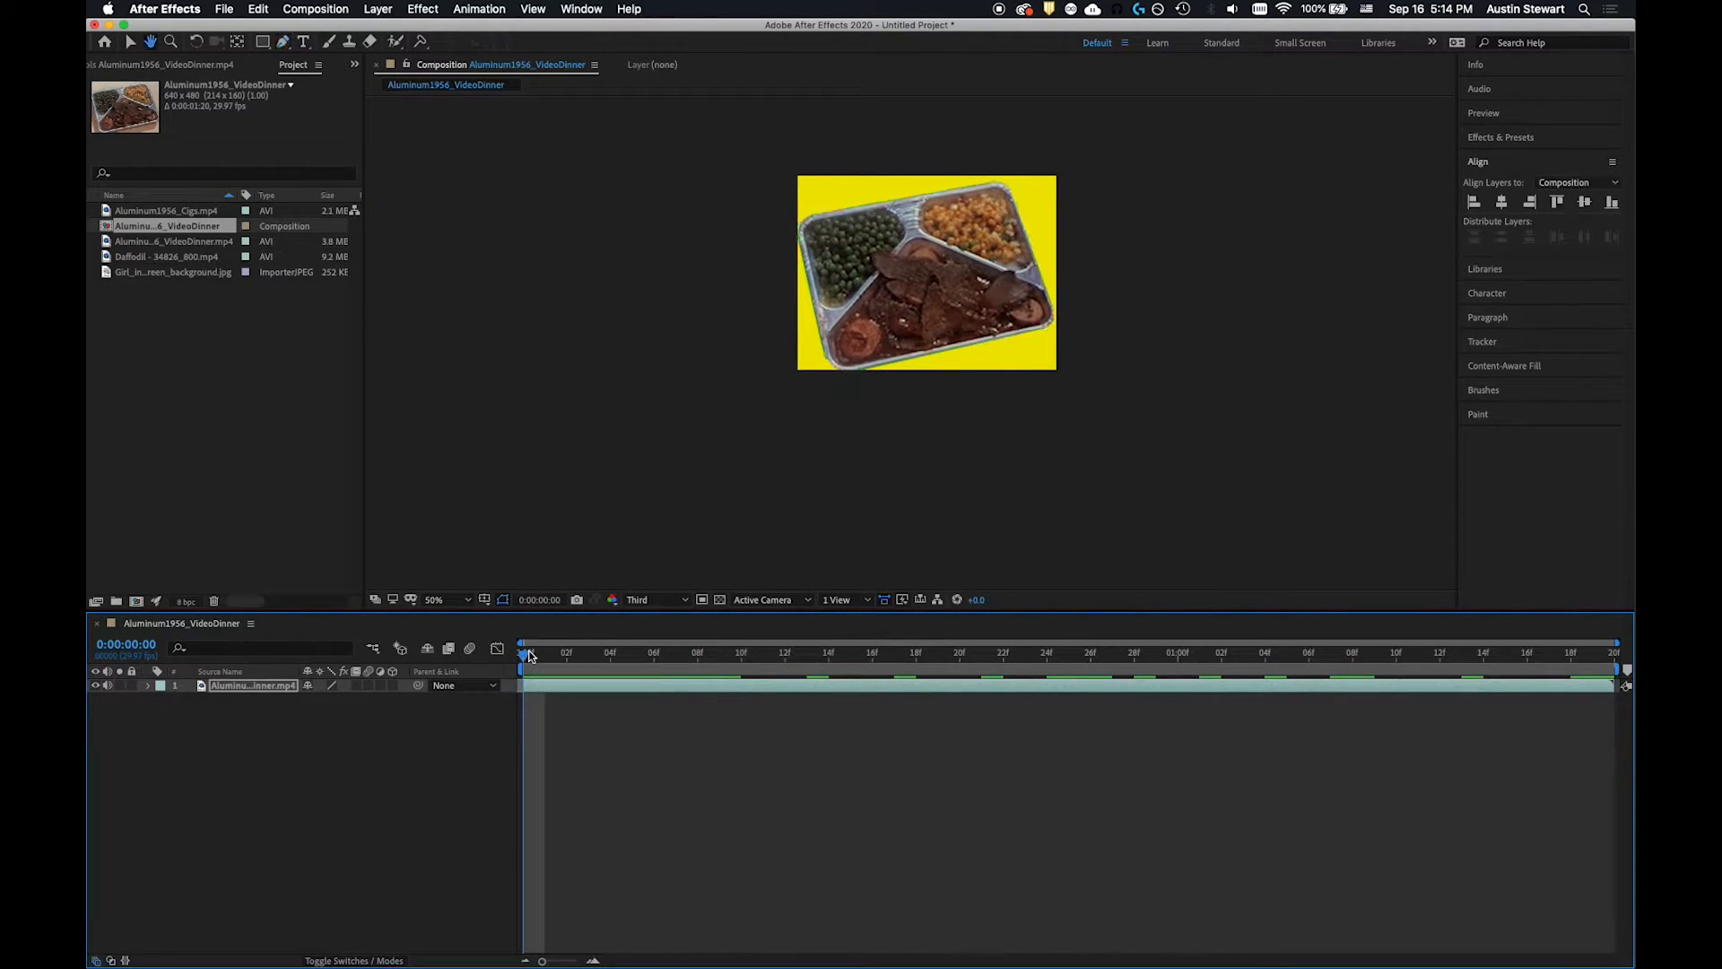
{"action": "key", "text": "space"}
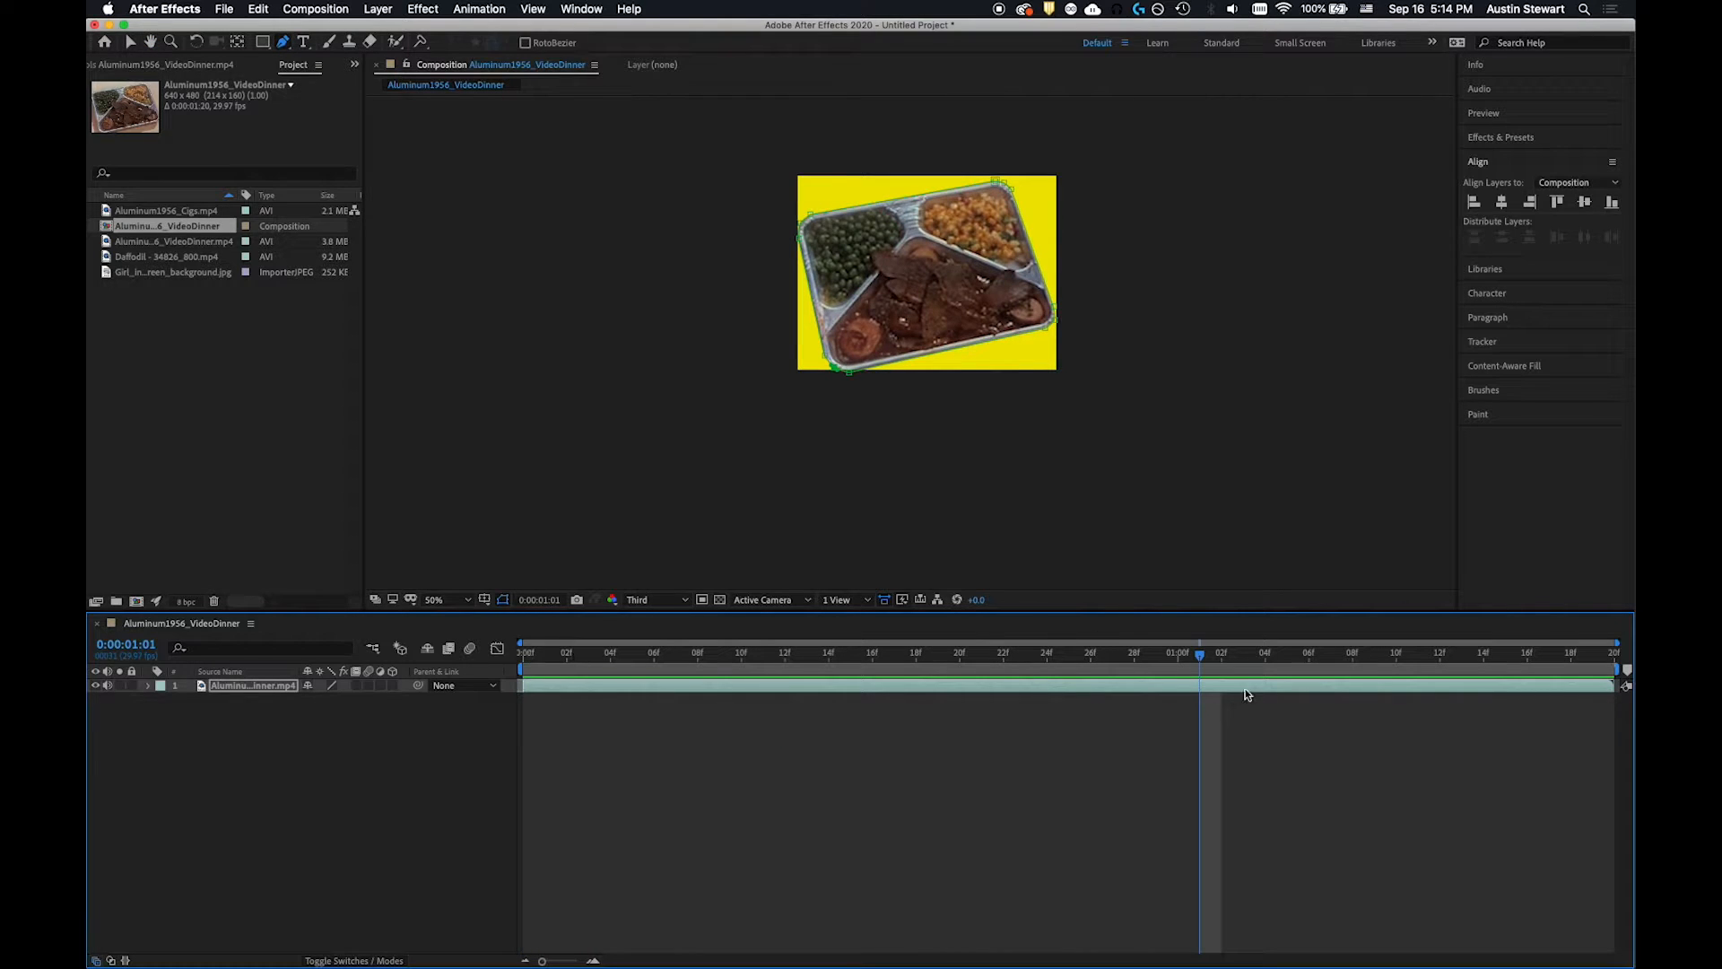
{"action": "left_click_drag", "start_coordinate": [1202, 655], "coordinate": [483, 625]}
{"action": "key", "text": "space"}
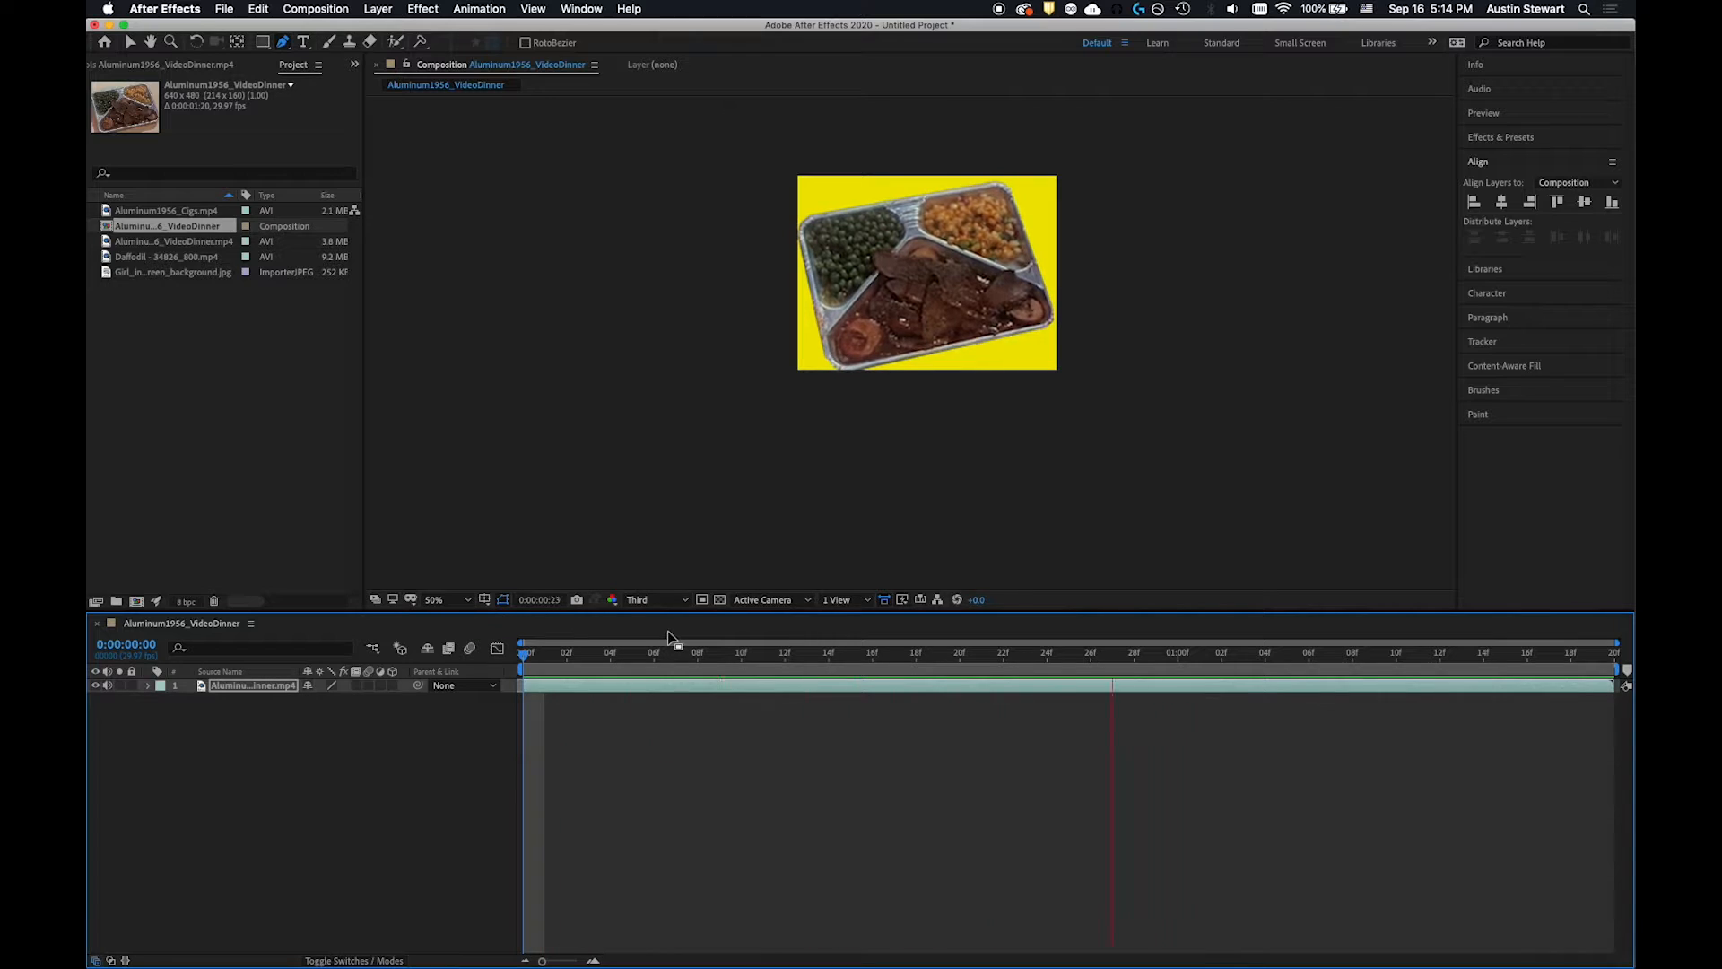
{"action": "key", "text": "space"}
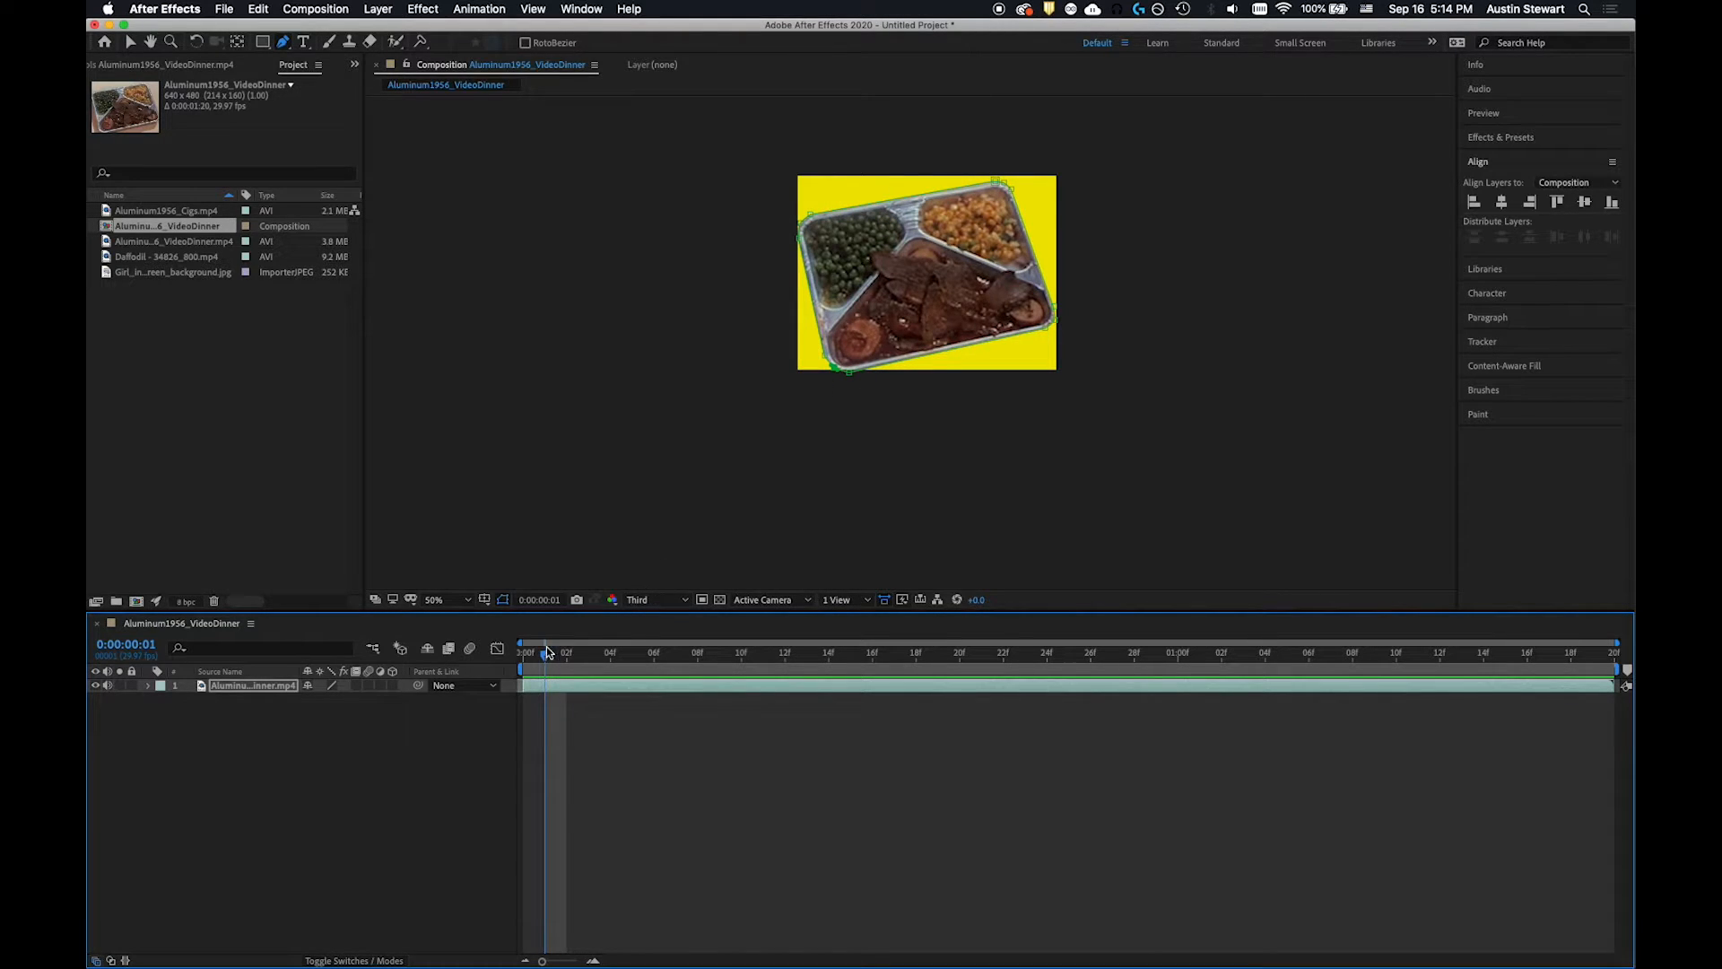
{"action": "left_click_drag", "start_coordinate": [546, 651], "coordinate": [496, 662]}
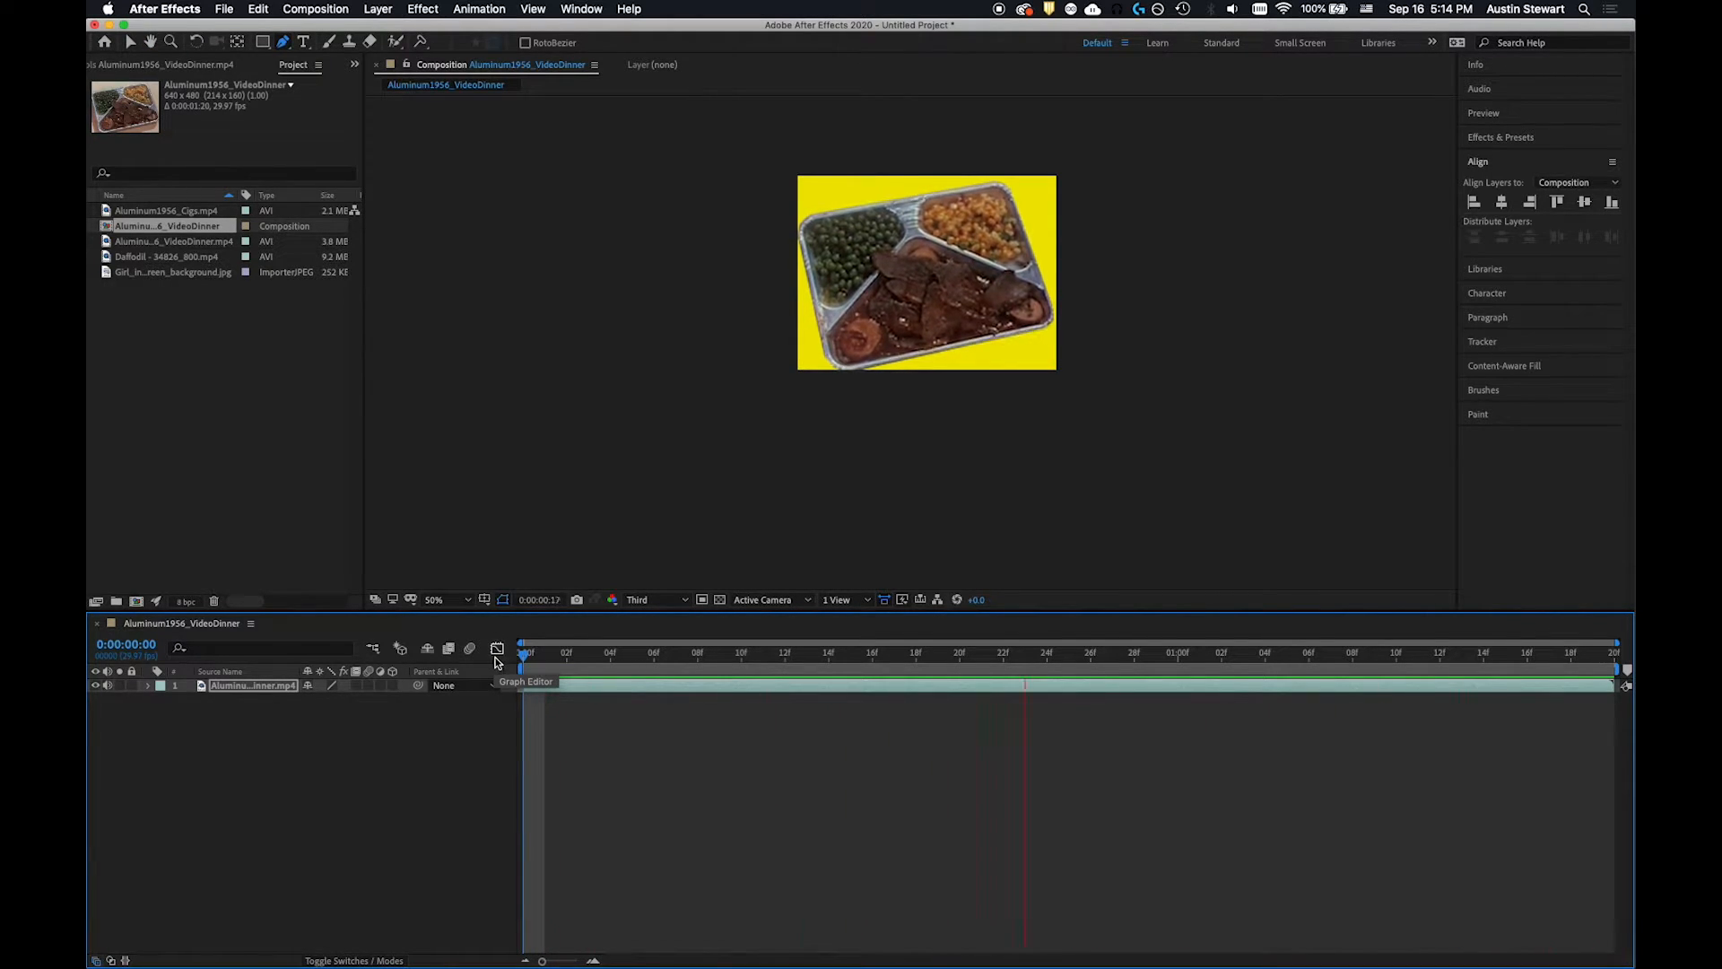
{"action": "key", "text": "space"}
{"action": "left_click_drag", "start_coordinate": [1048, 663], "coordinate": [1135, 665]}
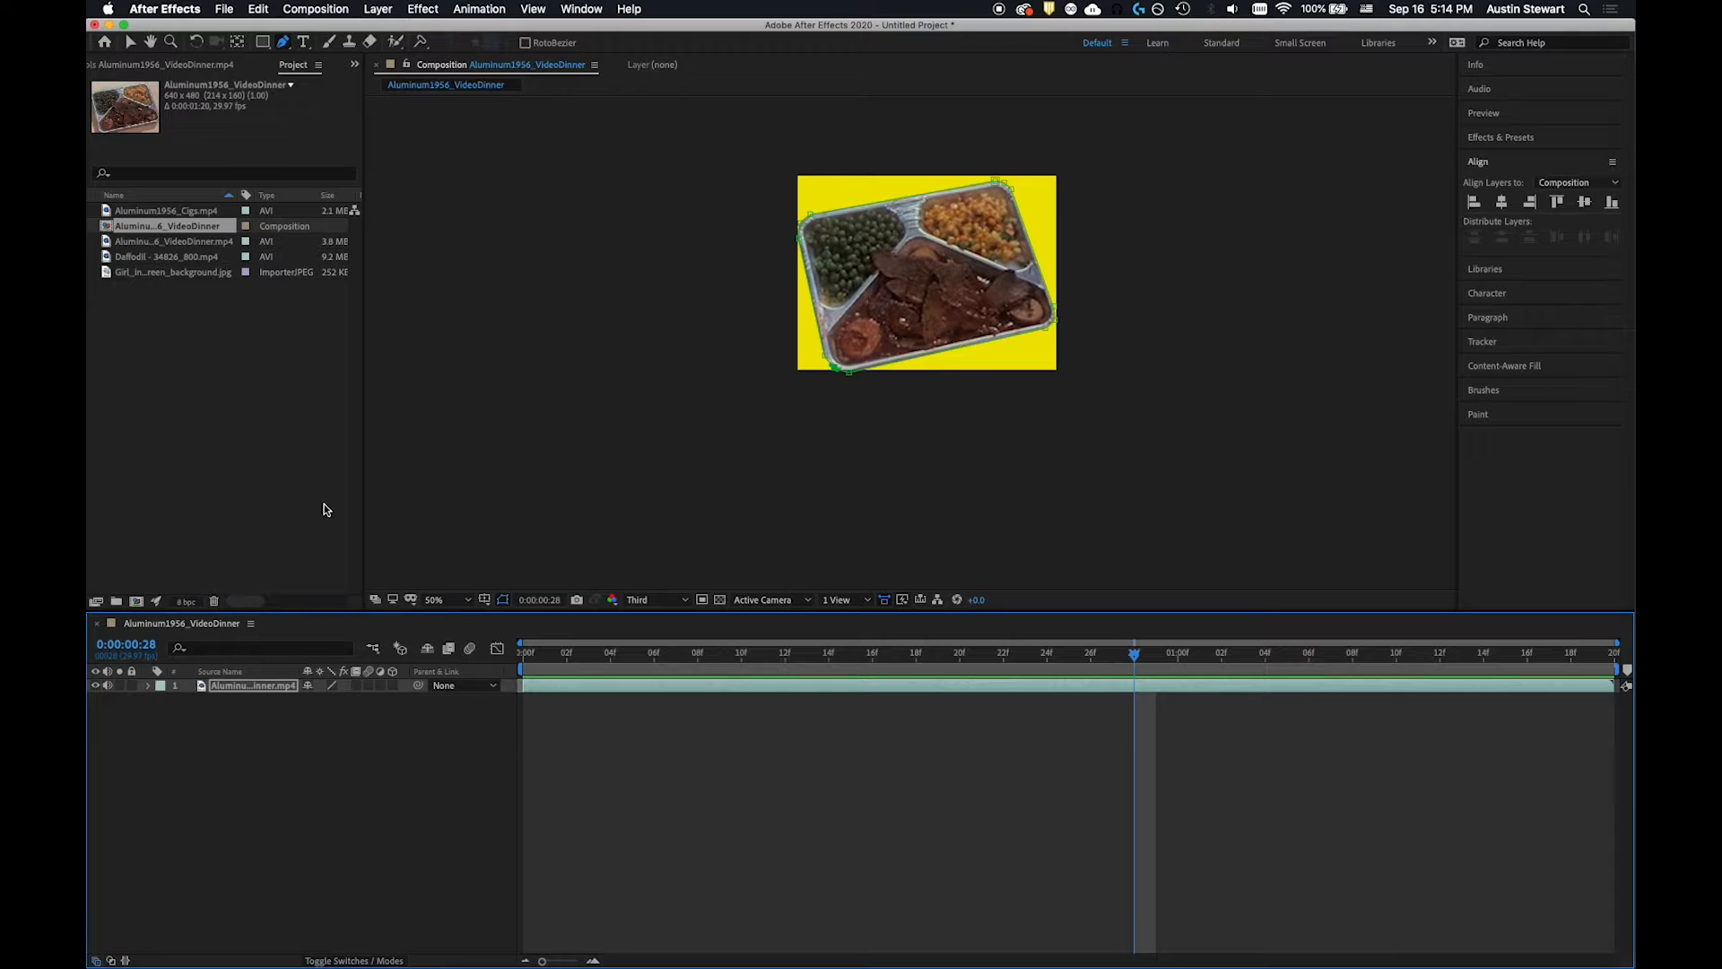
Step: Create a new composition from Aluminum1956_Cigs.mp4 and view it at 100% magnification
{"action": "left_click", "coordinate": [139, 213]}
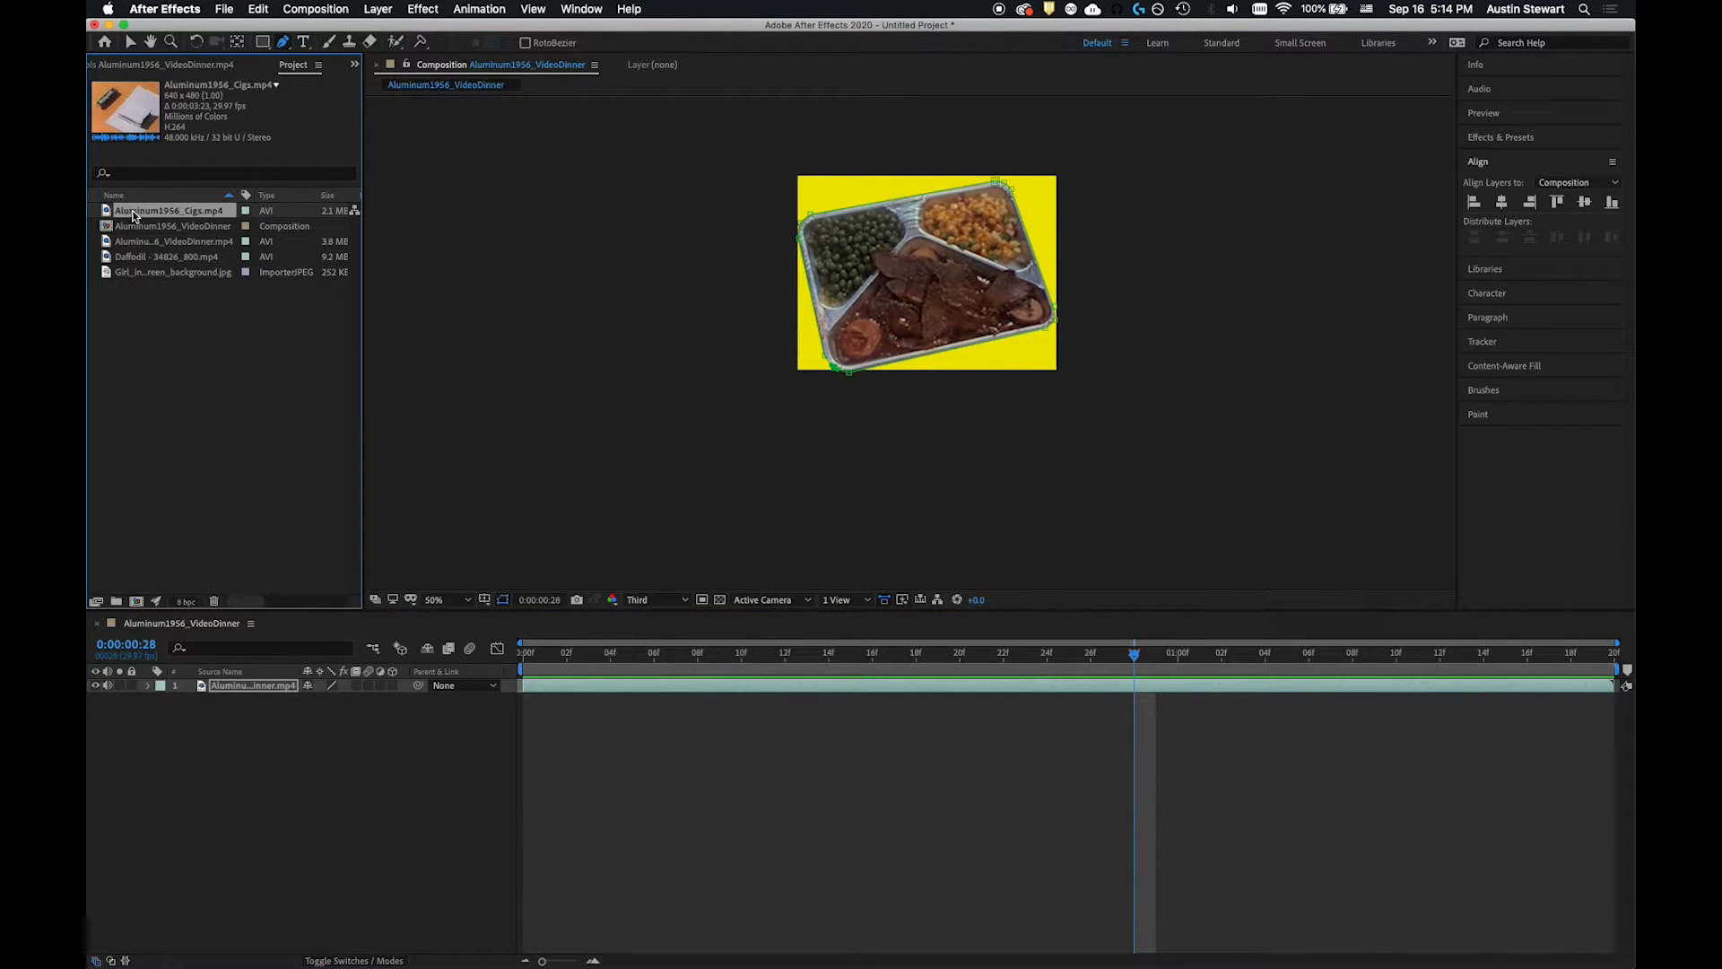
{"action": "right_click", "coordinate": [132, 216]}
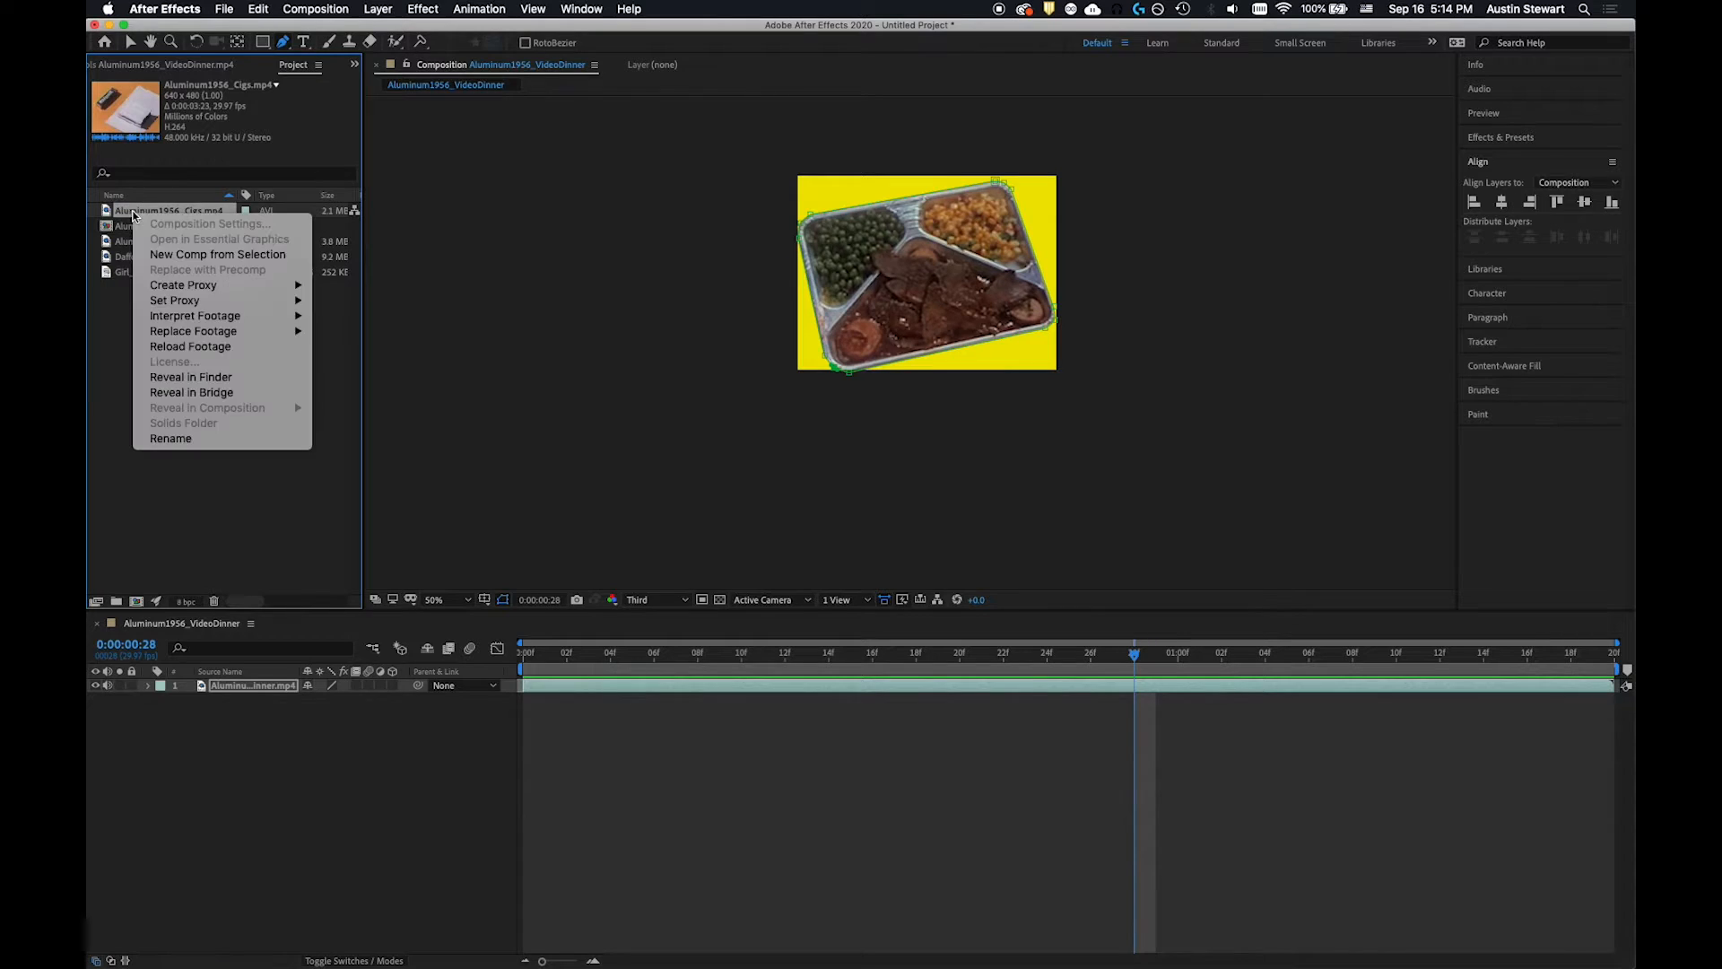
{"action": "left_click", "coordinate": [177, 260]}
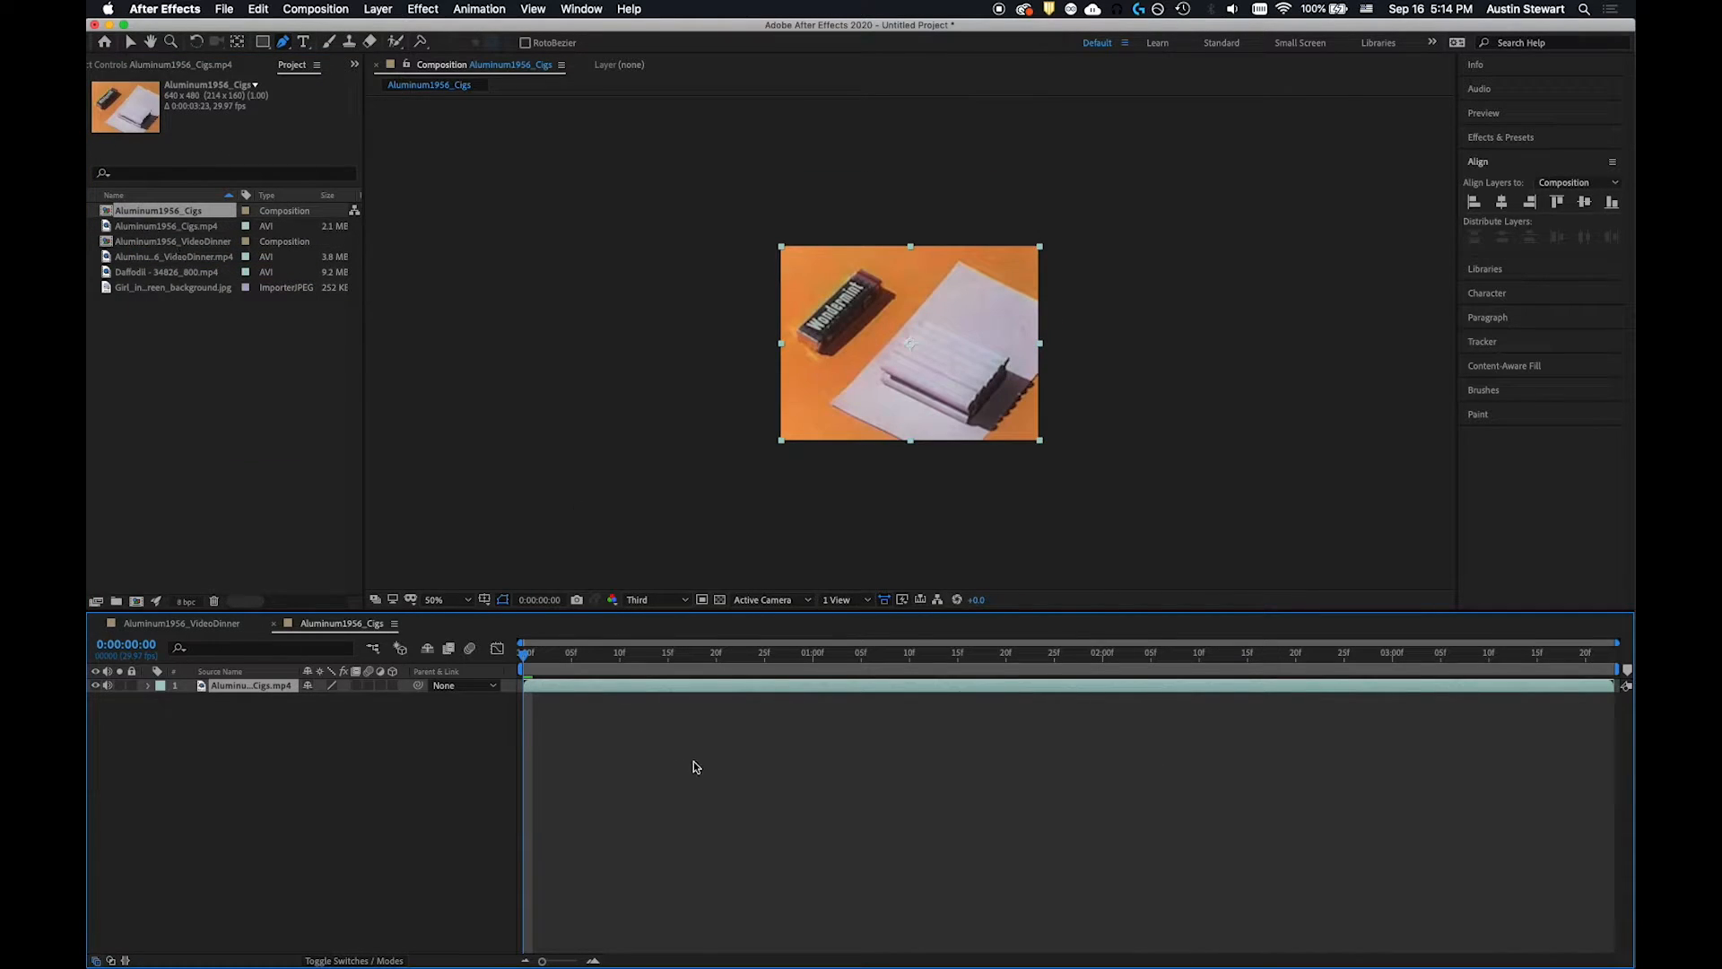
{"action": "key", "text": "period"}
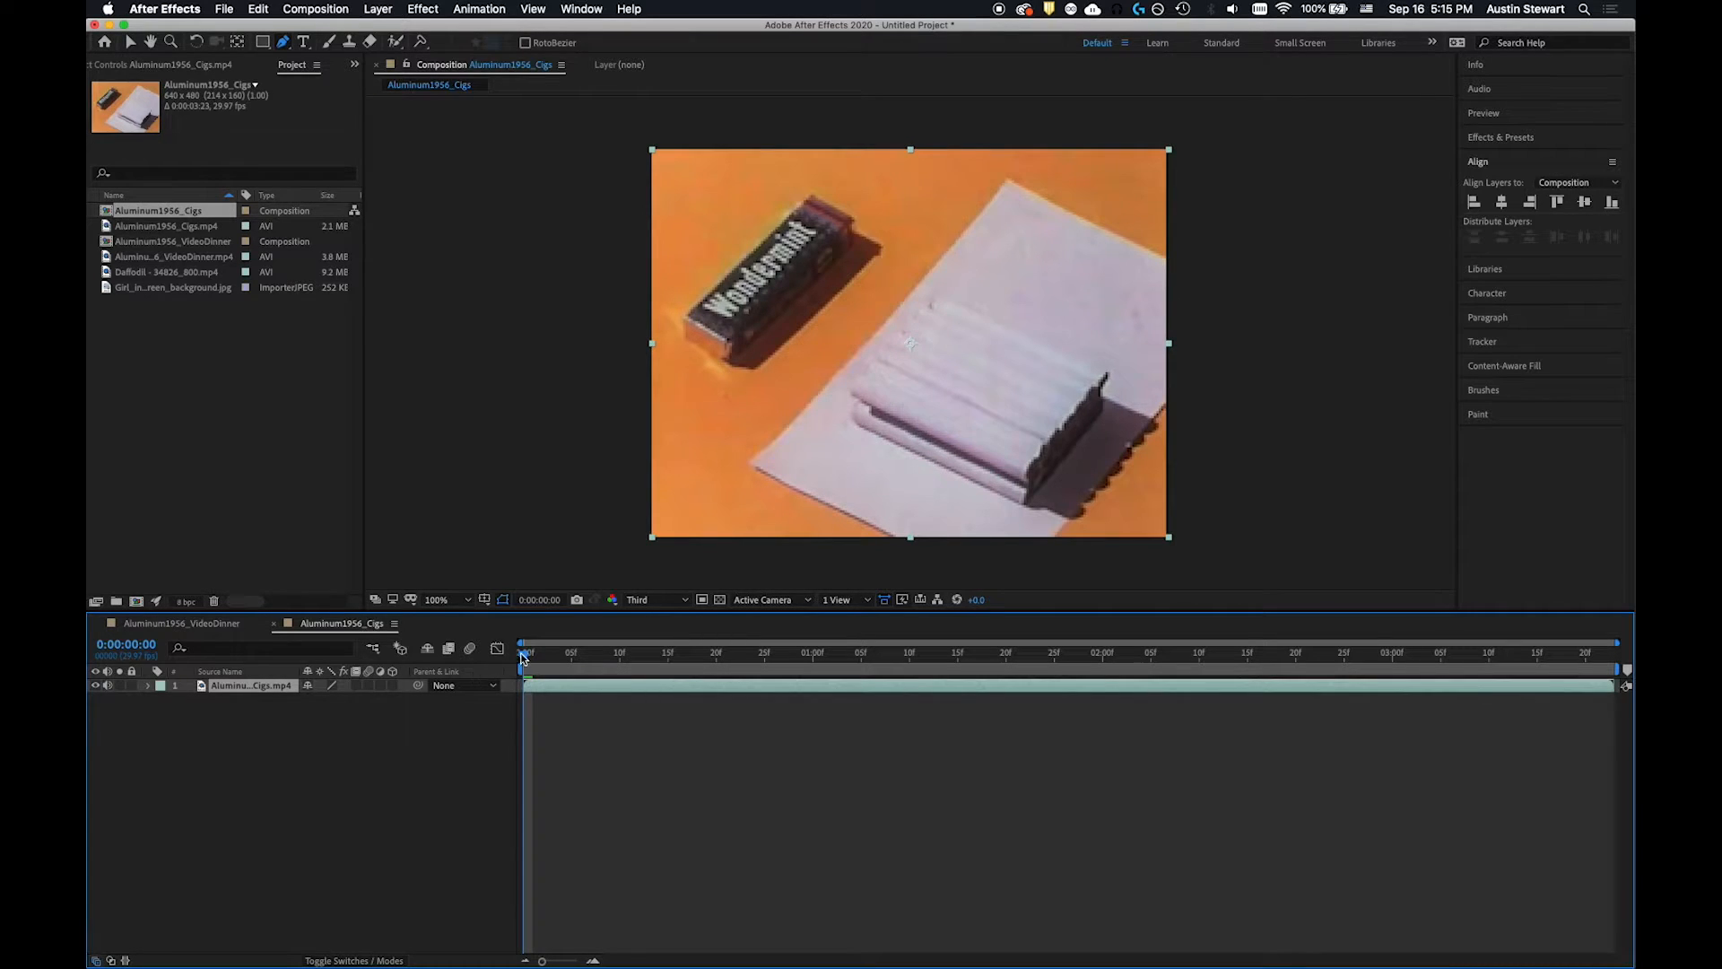
Step: Scrub through the opening of the Cigs clip and set the current time to 0:00:00:28
{"action": "left_click_drag", "start_coordinate": [524, 657], "coordinate": [504, 576]}
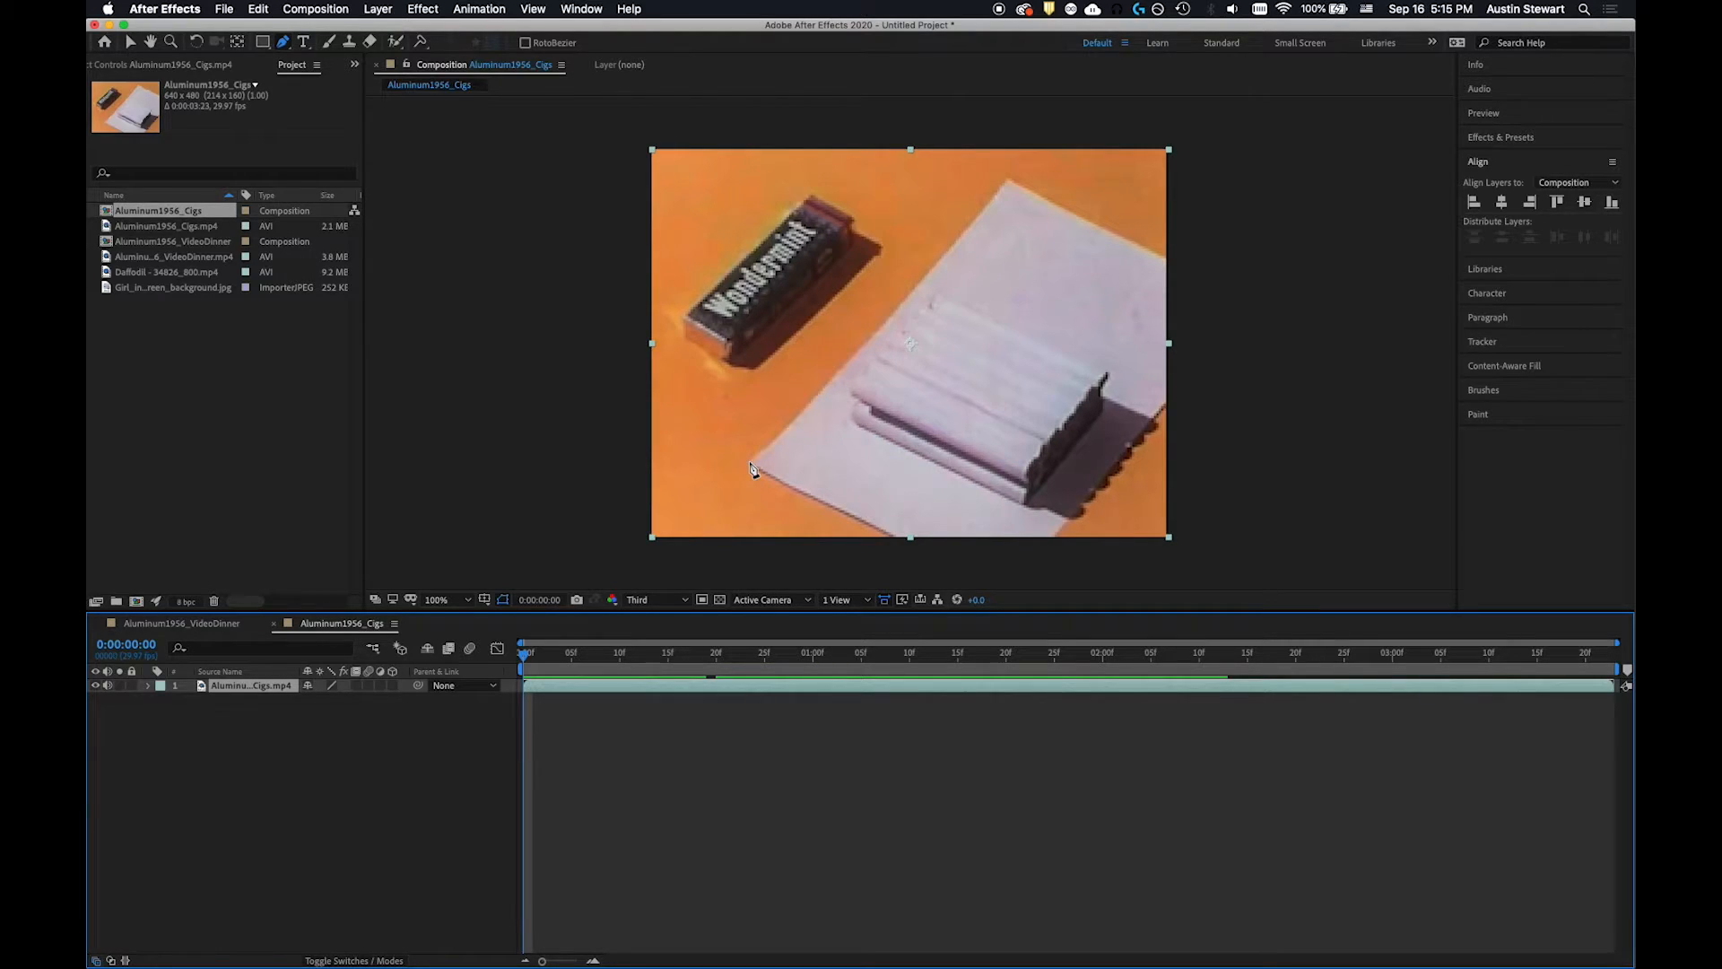
{"action": "left_click_drag", "start_coordinate": [525, 659], "coordinate": [793, 660]}
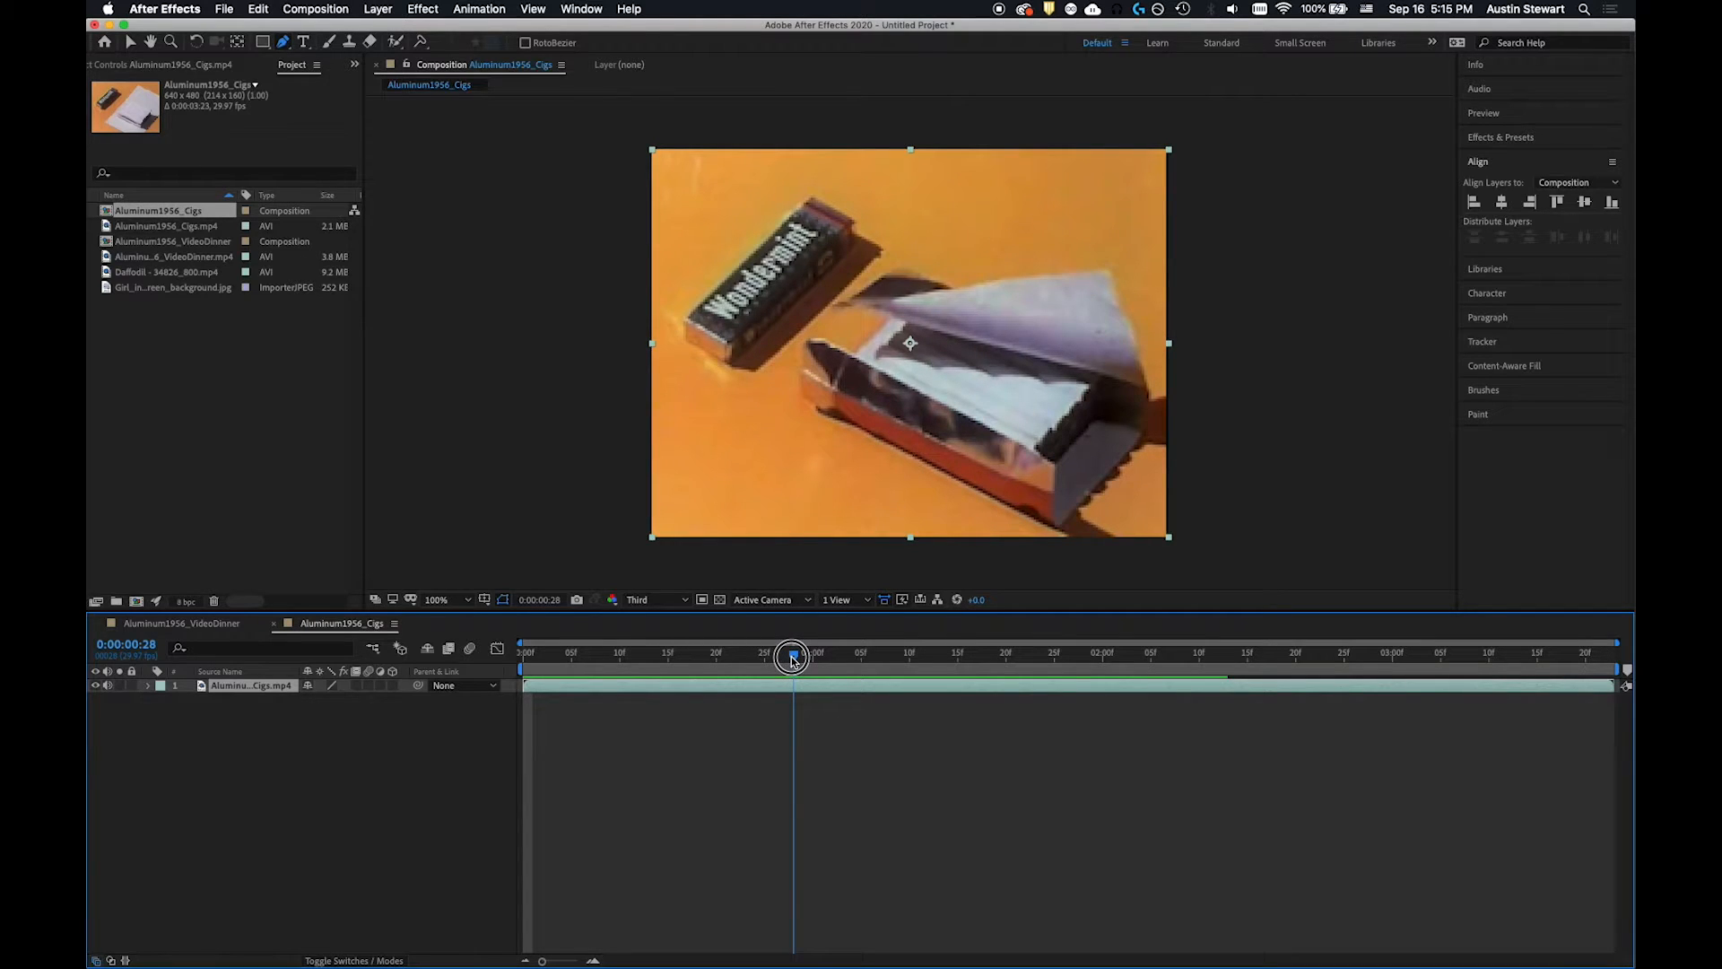
{"action": "mouse_move", "coordinate": [794, 660]}
{"action": "left_mouse_down"}
{"action": "mouse_move", "coordinate": [814, 659]}
{"action": "mouse_move", "coordinate": [796, 661]}
{"action": "left_mouse_up"}
{"action": "left_click_drag", "start_coordinate": [794, 659], "coordinate": [635, 646]}
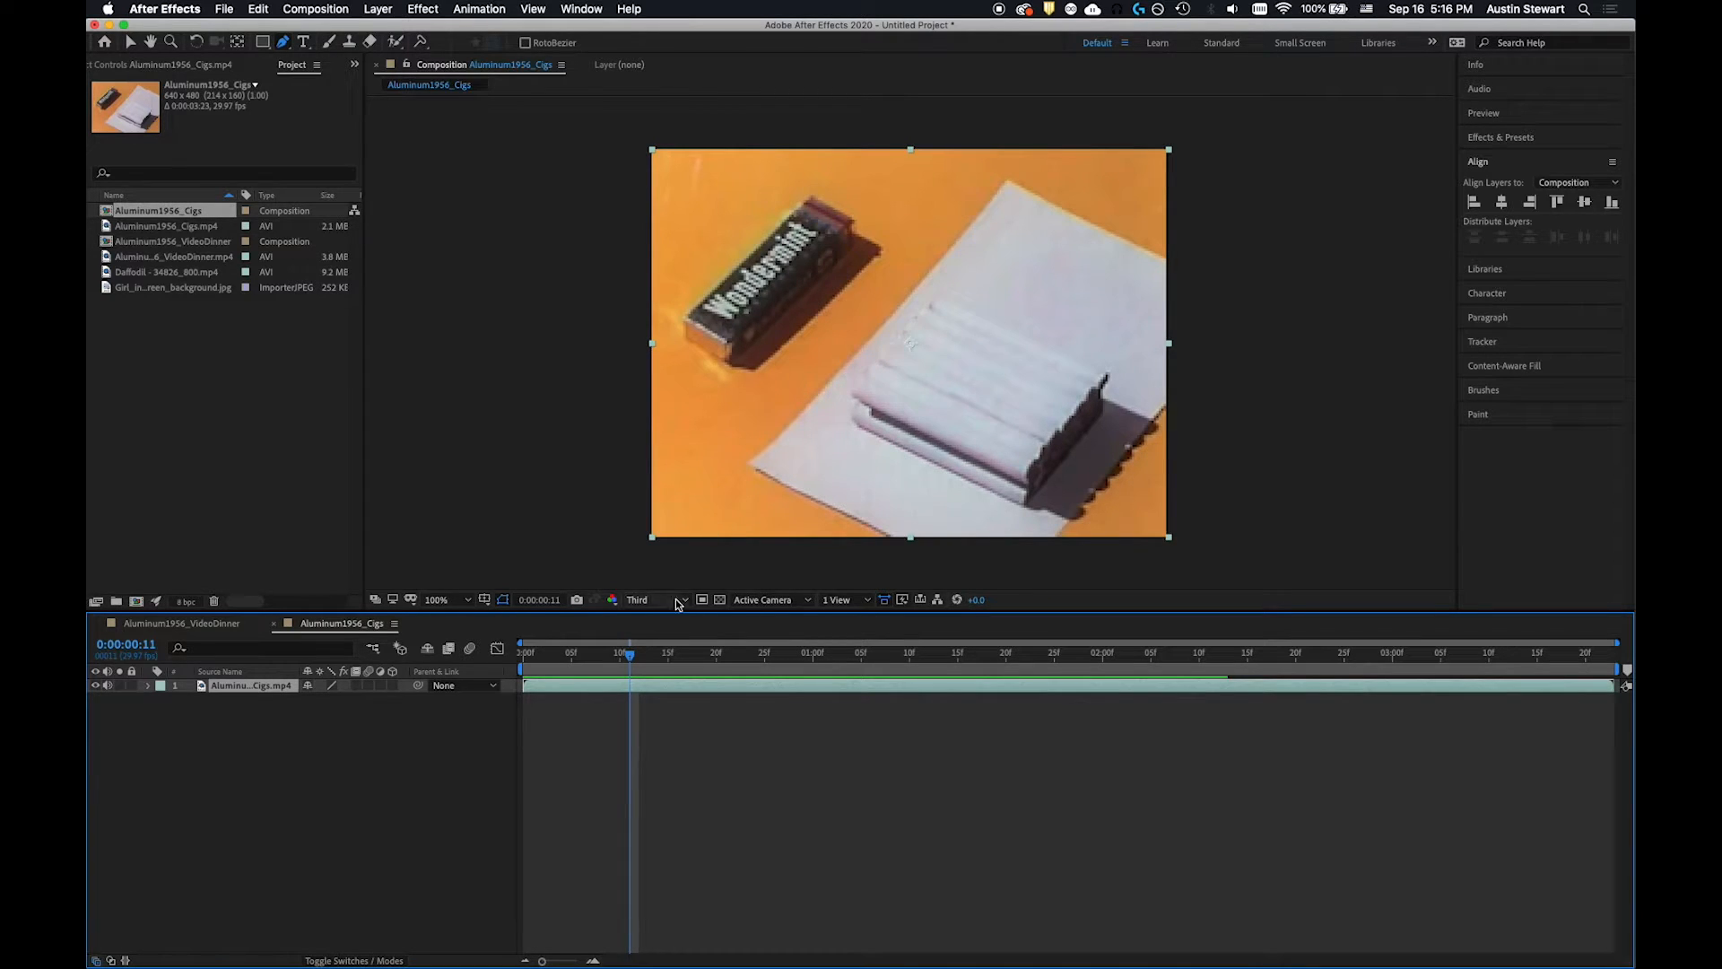
{"action": "left_click_drag", "start_coordinate": [635, 653], "coordinate": [799, 656]}
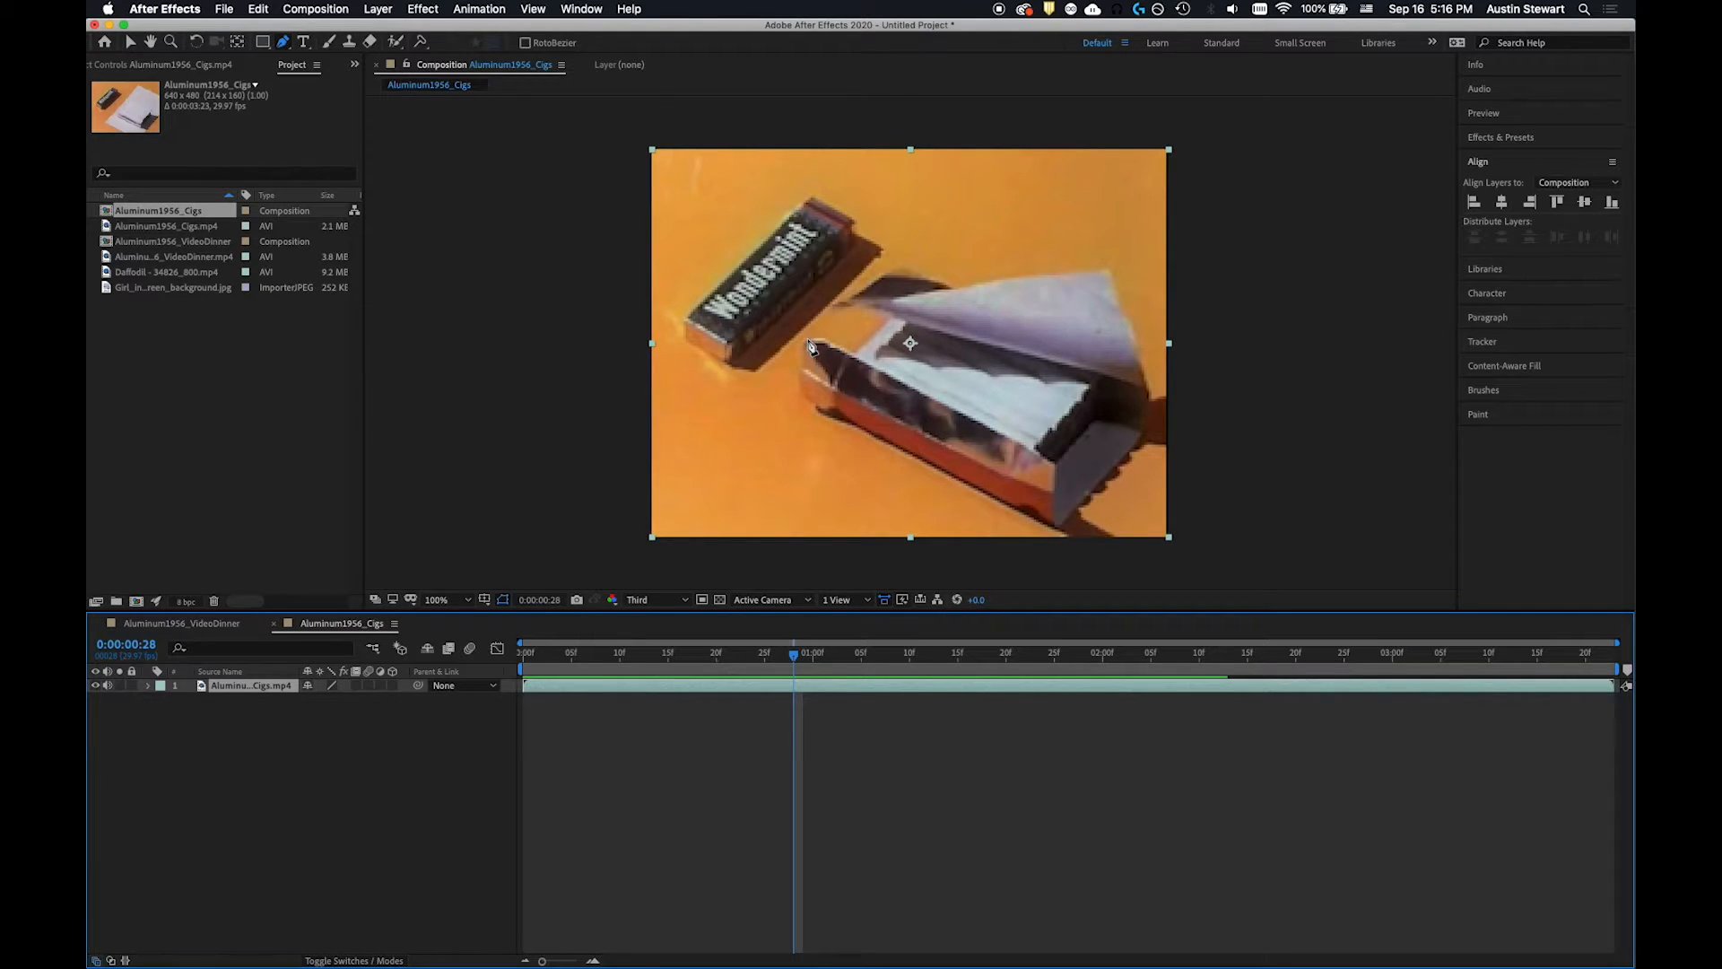
Step: Draw a closed Pen tool mask around the open cigarette pack and its raised foil flap at 0:00:00:28
{"action": "left_click", "coordinate": [809, 340]}
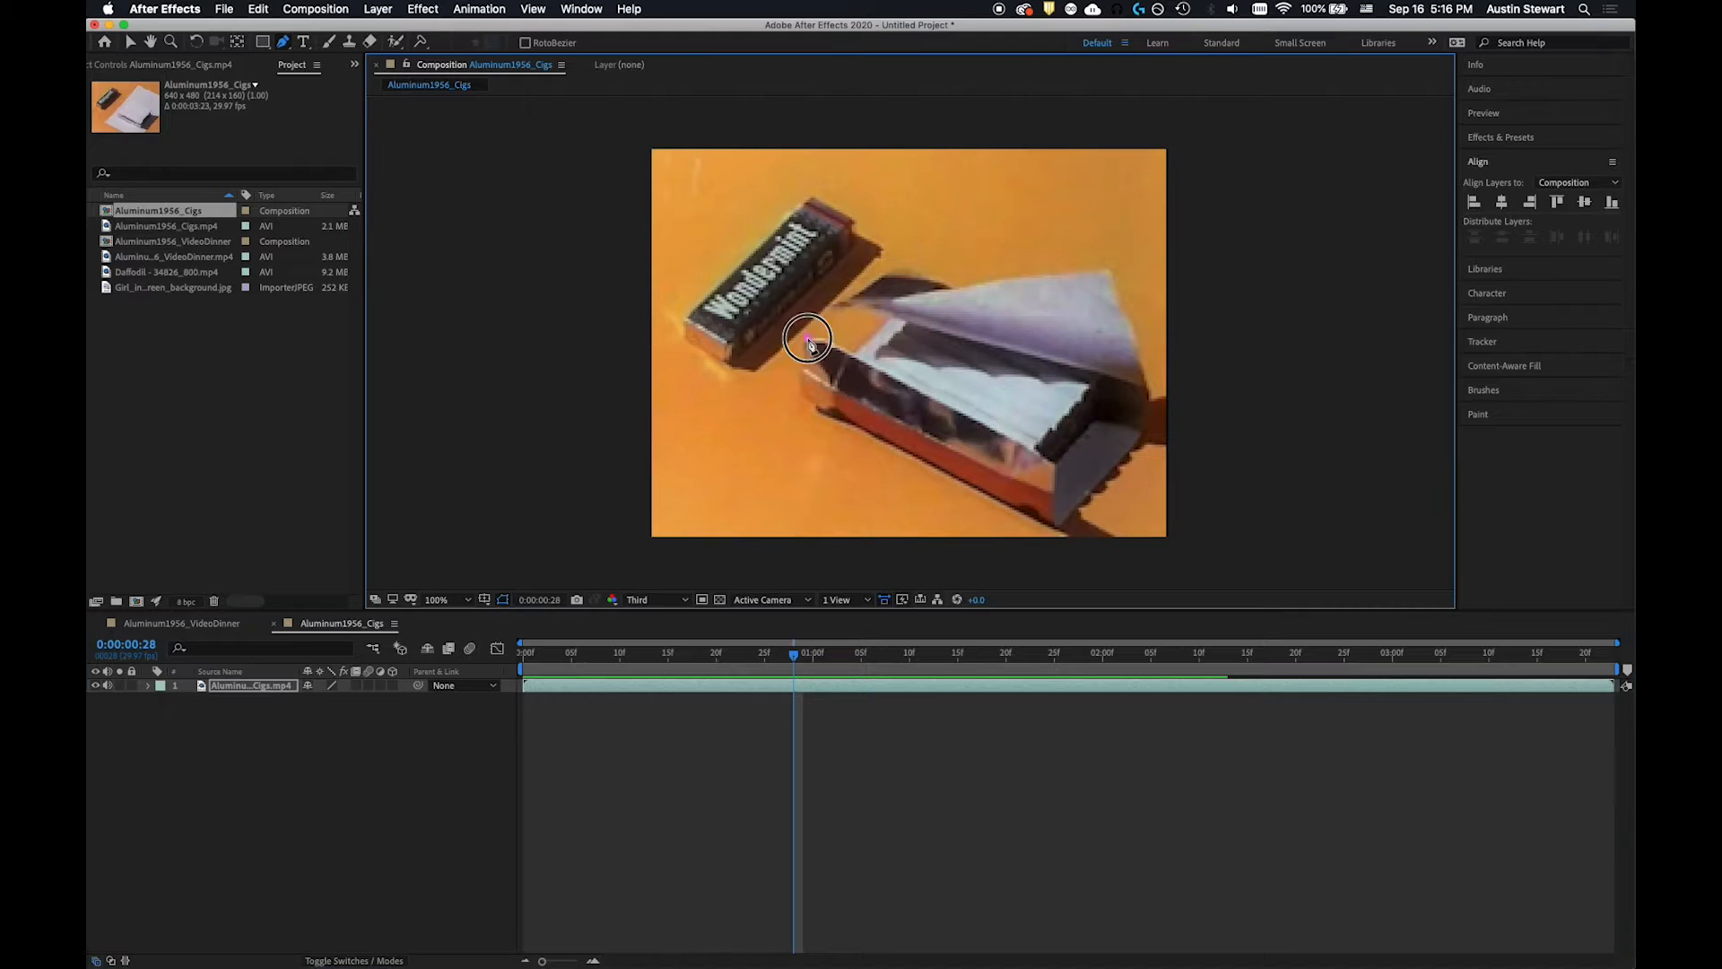
{"action": "left_click", "coordinate": [852, 354]}
{"action": "left_click", "coordinate": [849, 307]}
{"action": "left_click", "coordinate": [837, 305]}
{"action": "left_click", "coordinate": [887, 270]}
{"action": "left_click", "coordinate": [909, 267]}
{"action": "left_click", "coordinate": [1110, 272]}
{"action": "left_click", "coordinate": [1135, 331]}
{"action": "left_click", "coordinate": [1149, 386]}
{"action": "left_click", "coordinate": [1150, 414]}
{"action": "left_click", "coordinate": [1148, 426]}
{"action": "left_click", "coordinate": [1060, 528]}
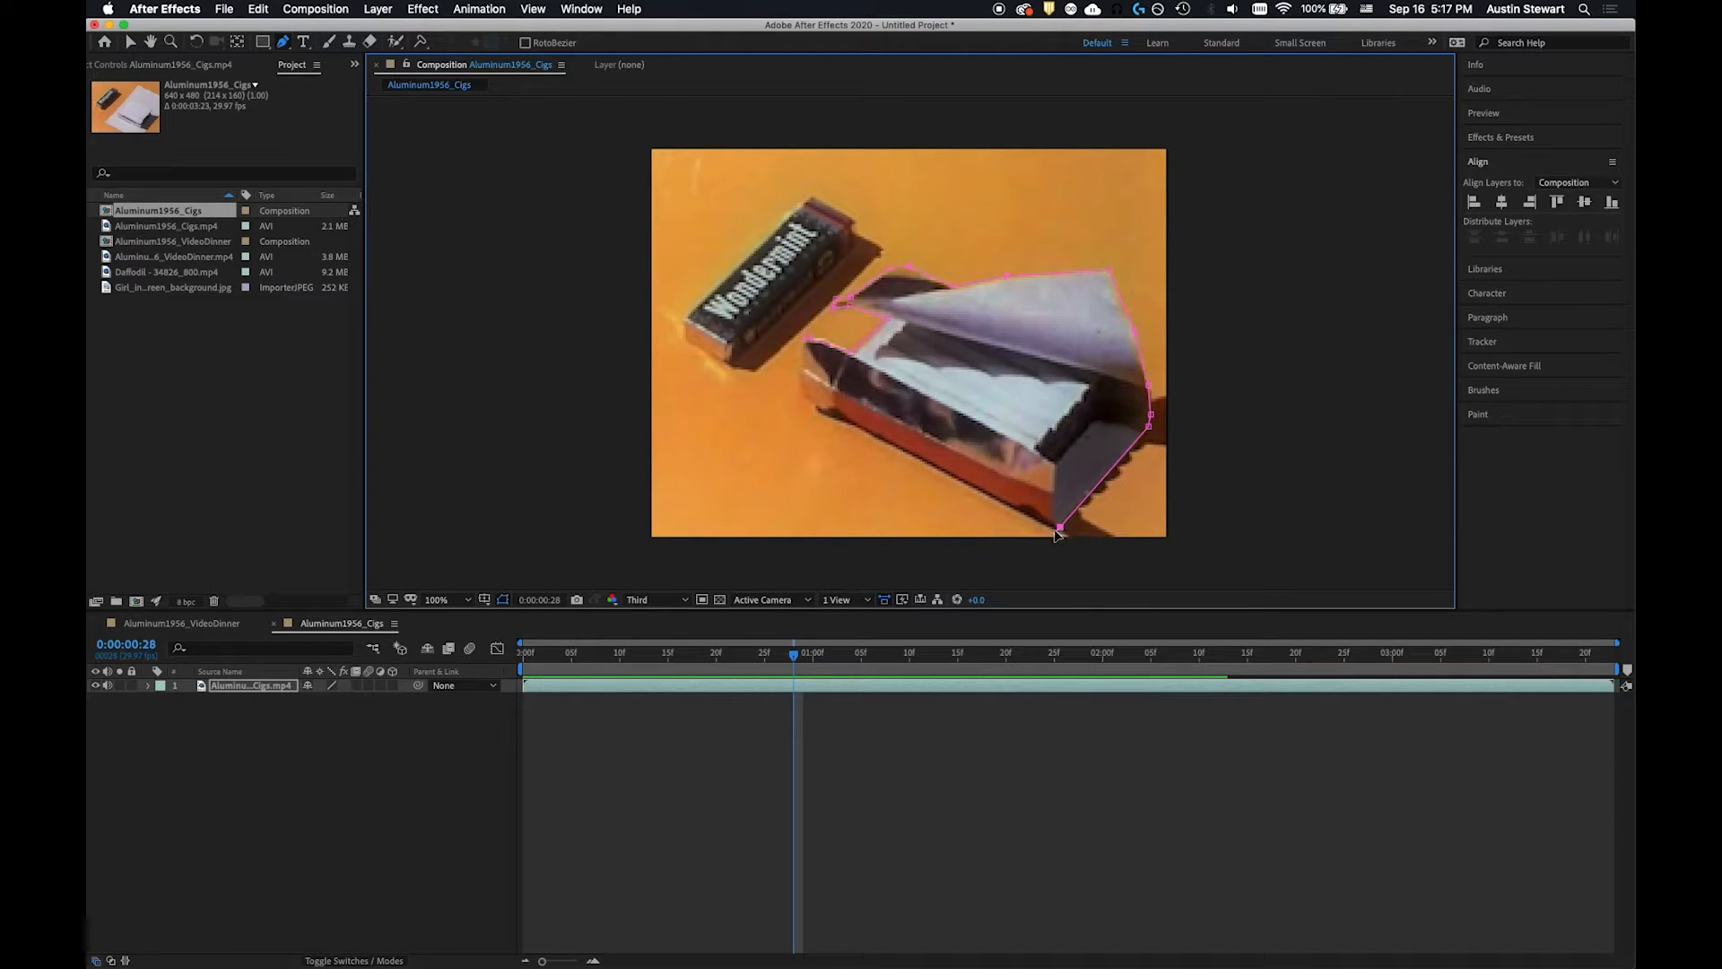
{"action": "left_click", "coordinate": [1049, 528]}
{"action": "left_click", "coordinate": [800, 396]}
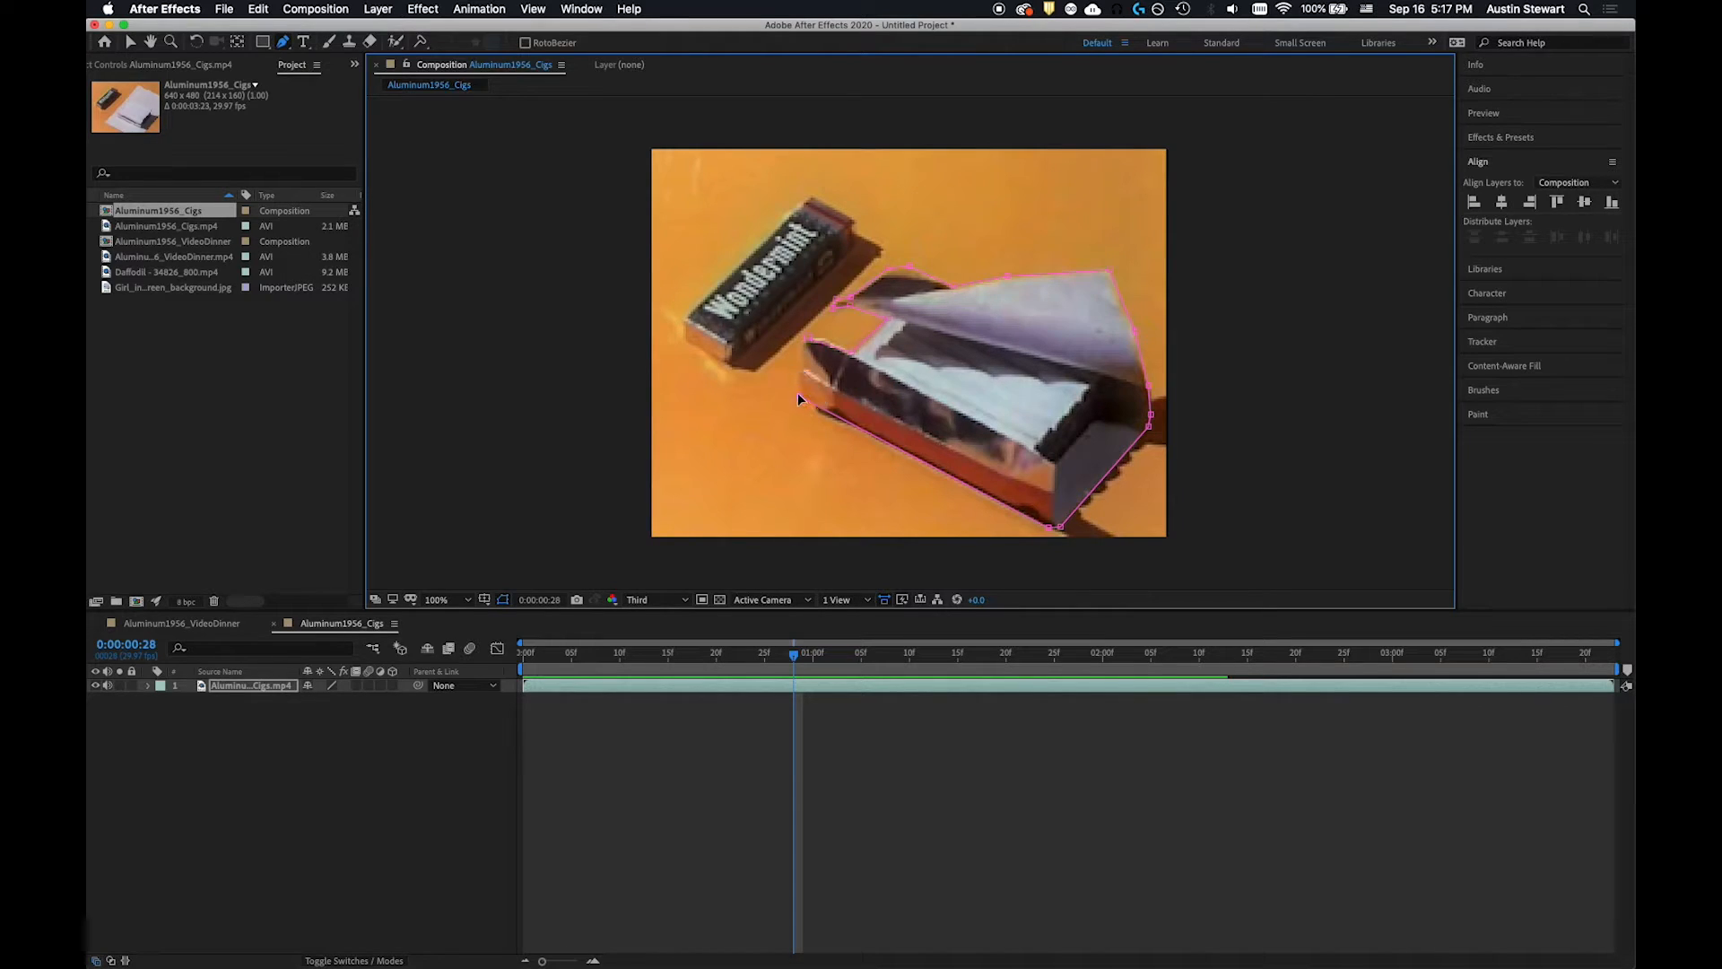
{"action": "left_click", "coordinate": [808, 341]}
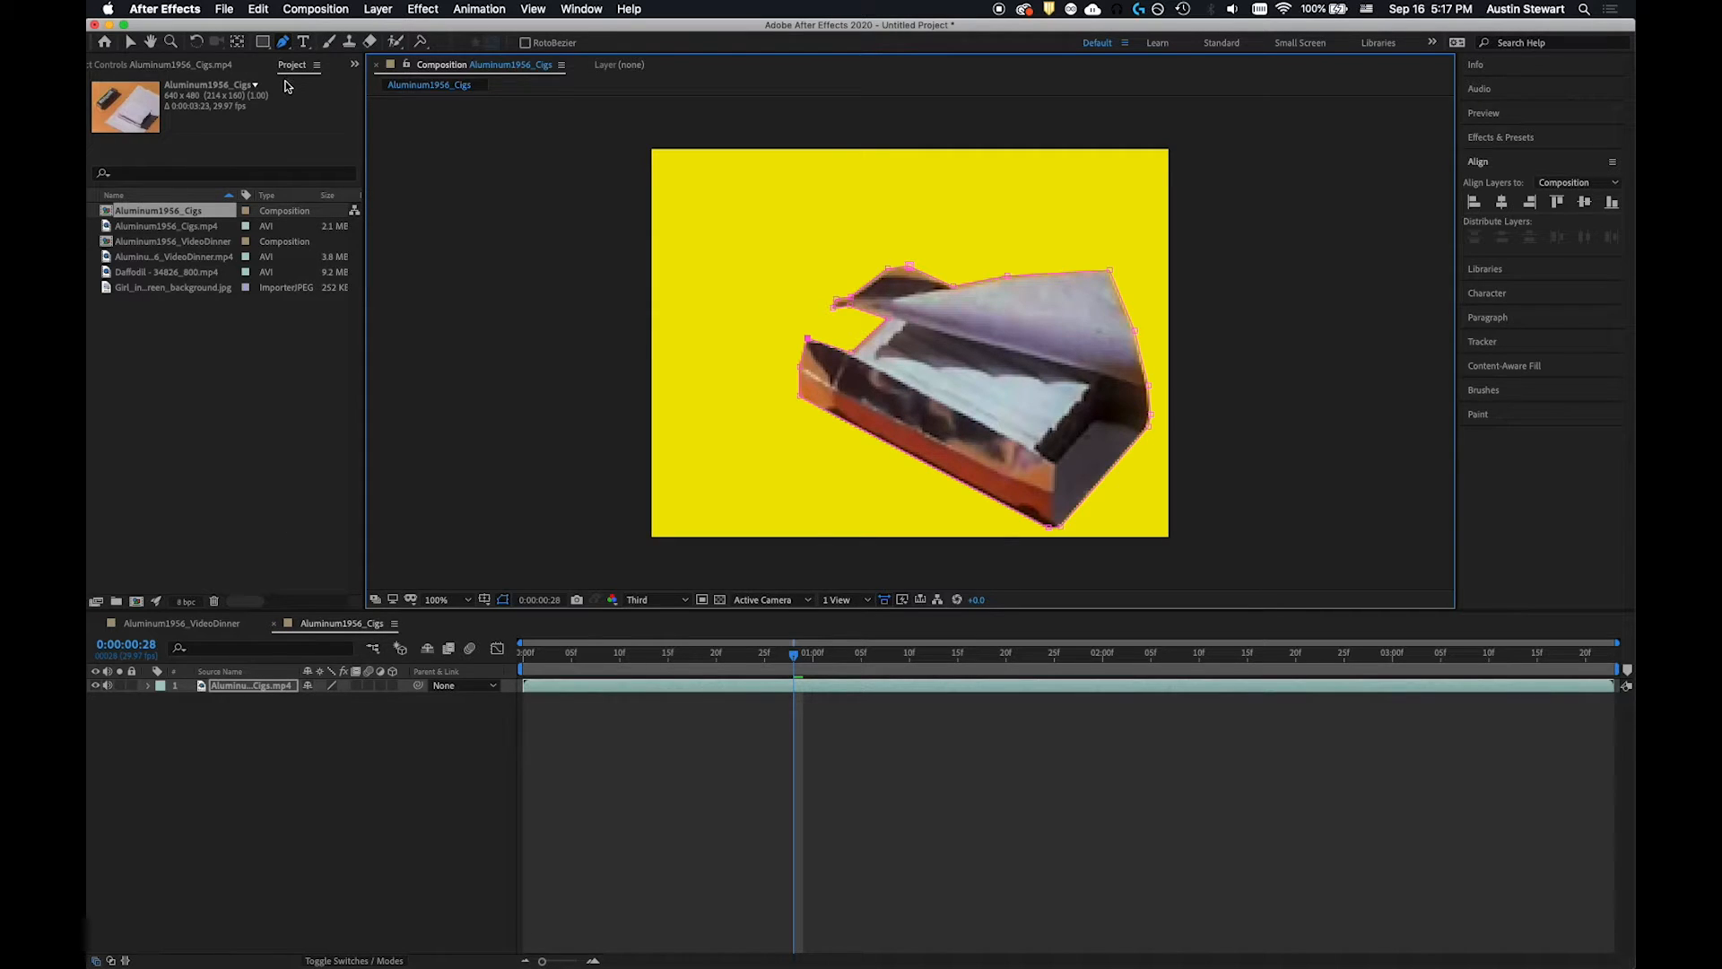
Step: Reveal Mask 1's properties and enable Mask Path keyframing at 0:00:00:28, leaving the mask unlocked
{"action": "left_click", "coordinate": [148, 686]}
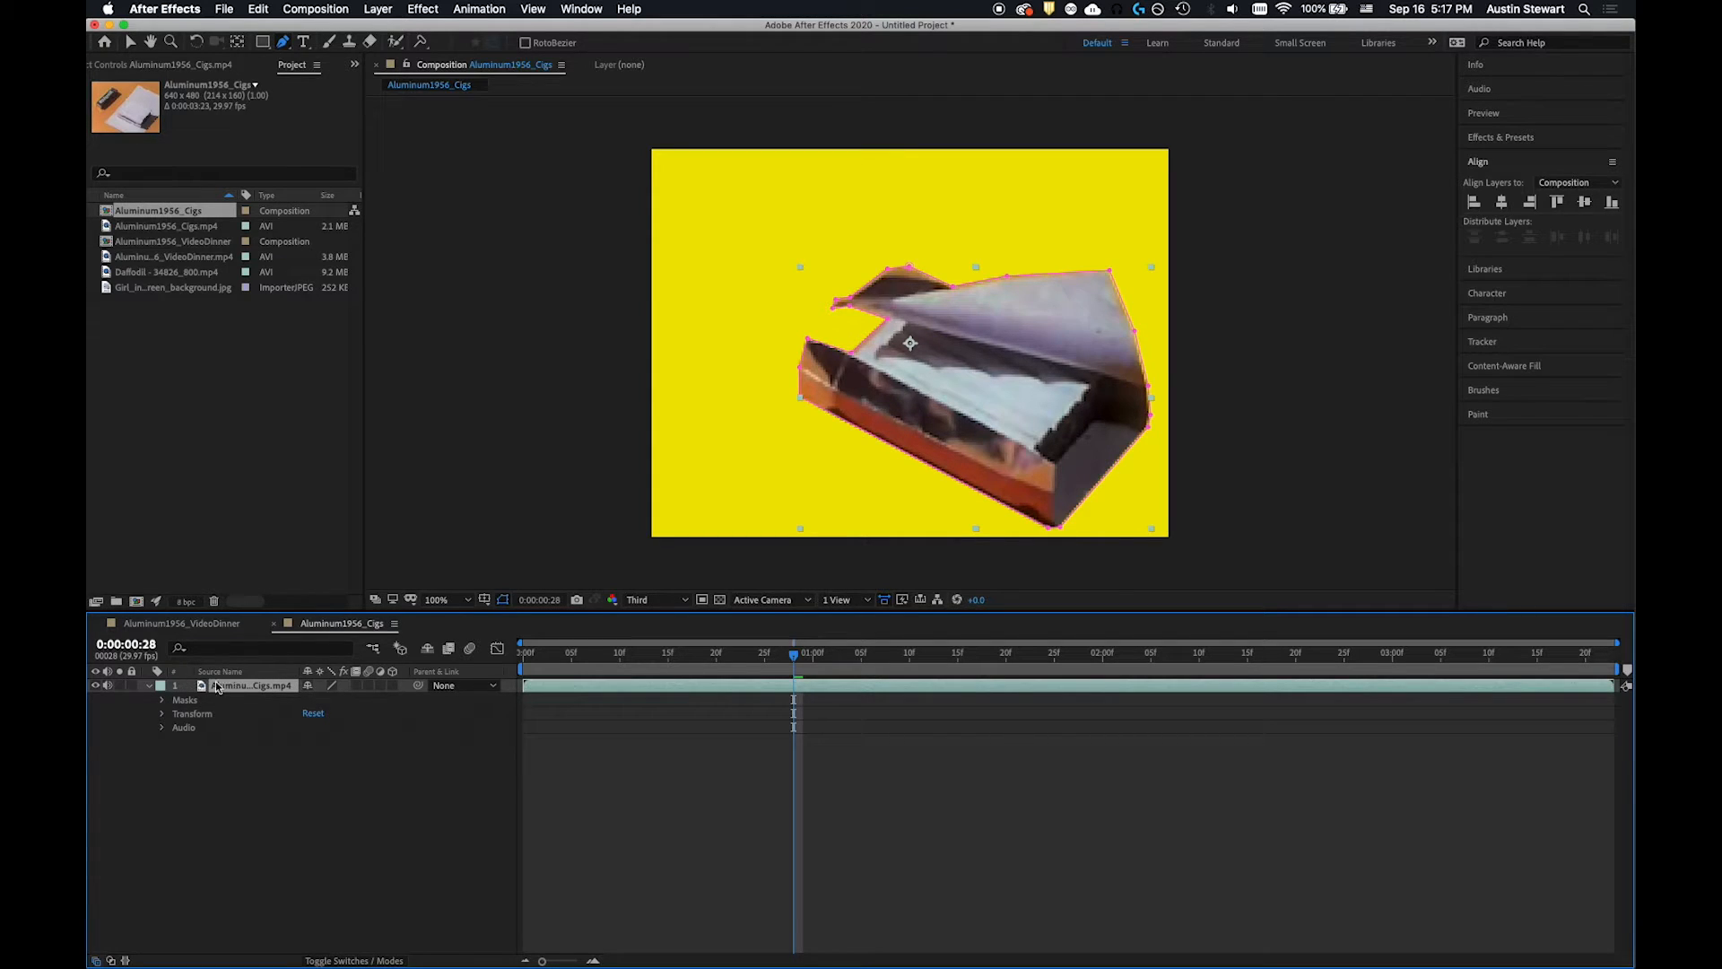
{"action": "left_click", "coordinate": [163, 701]}
{"action": "left_click", "coordinate": [176, 714]}
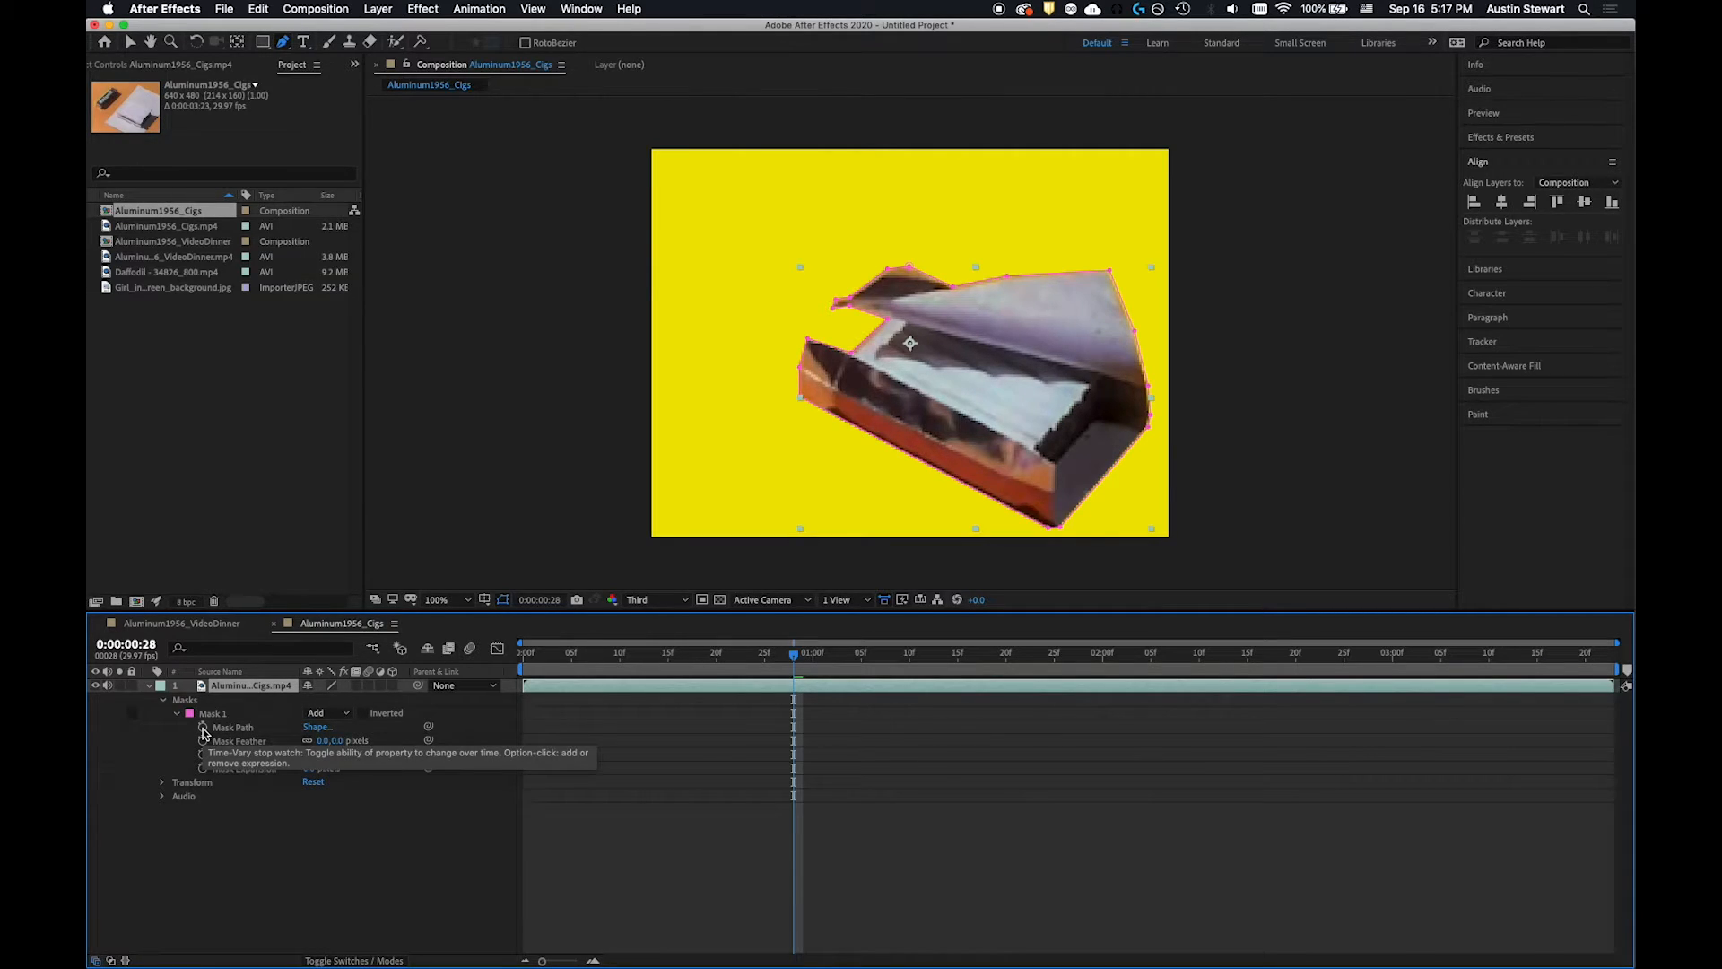
{"action": "left_click", "coordinate": [203, 727]}
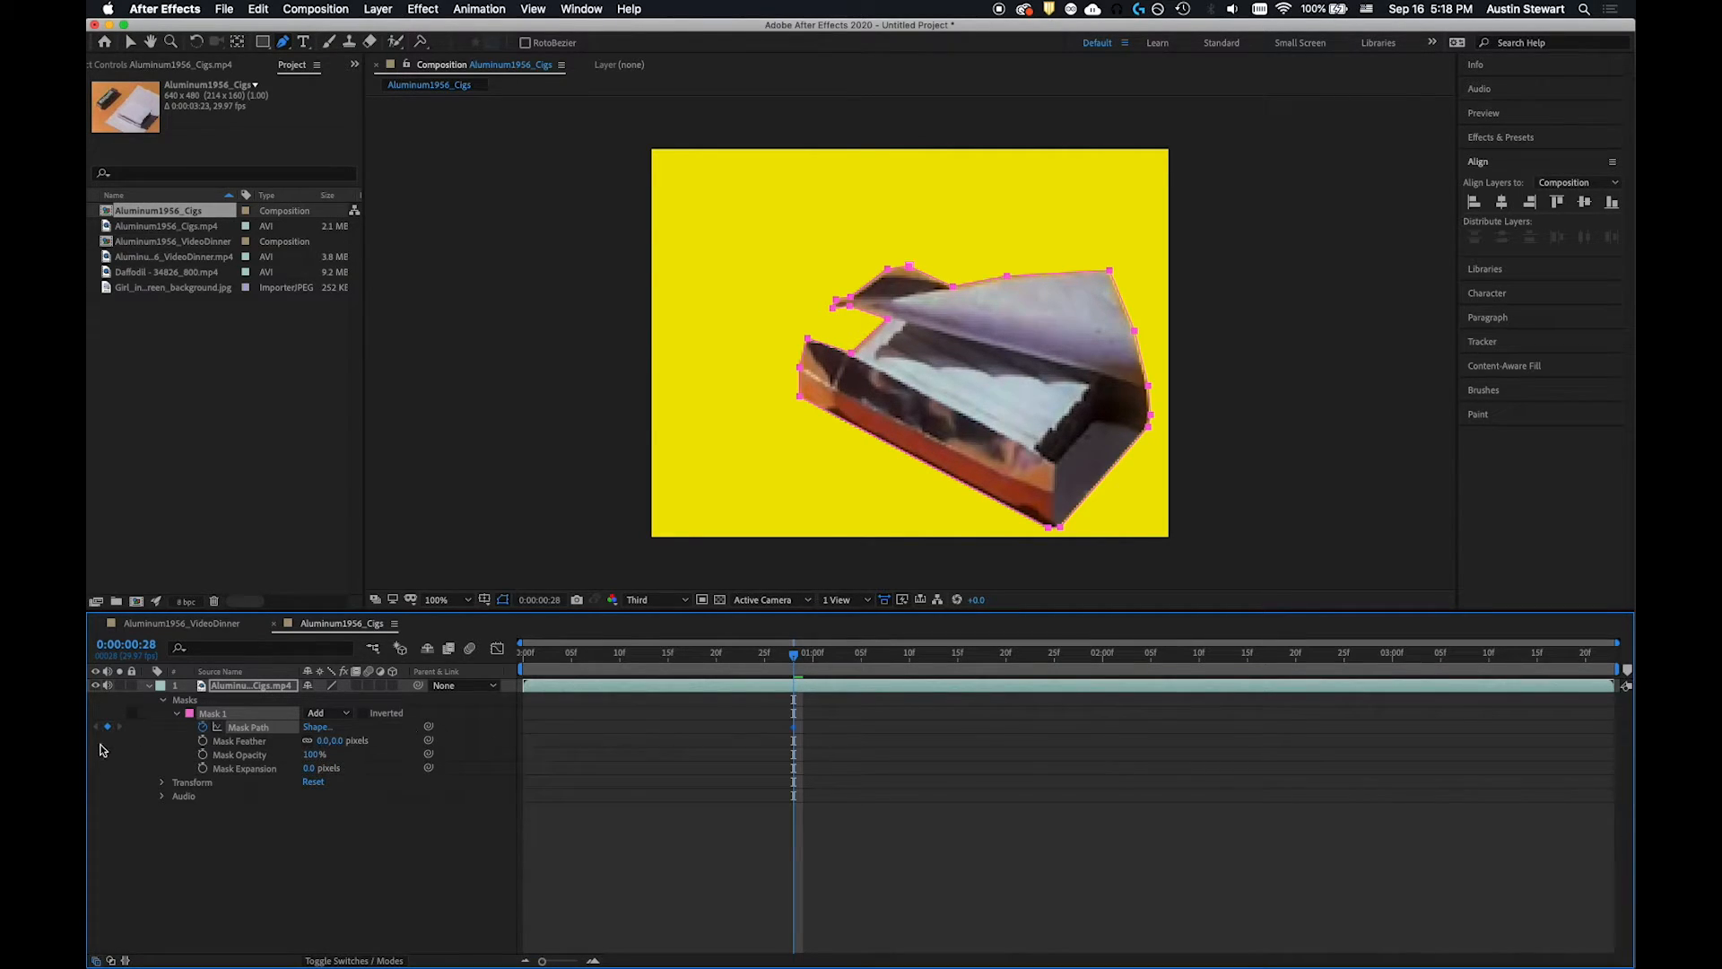
{"action": "left_click", "coordinate": [132, 714]}
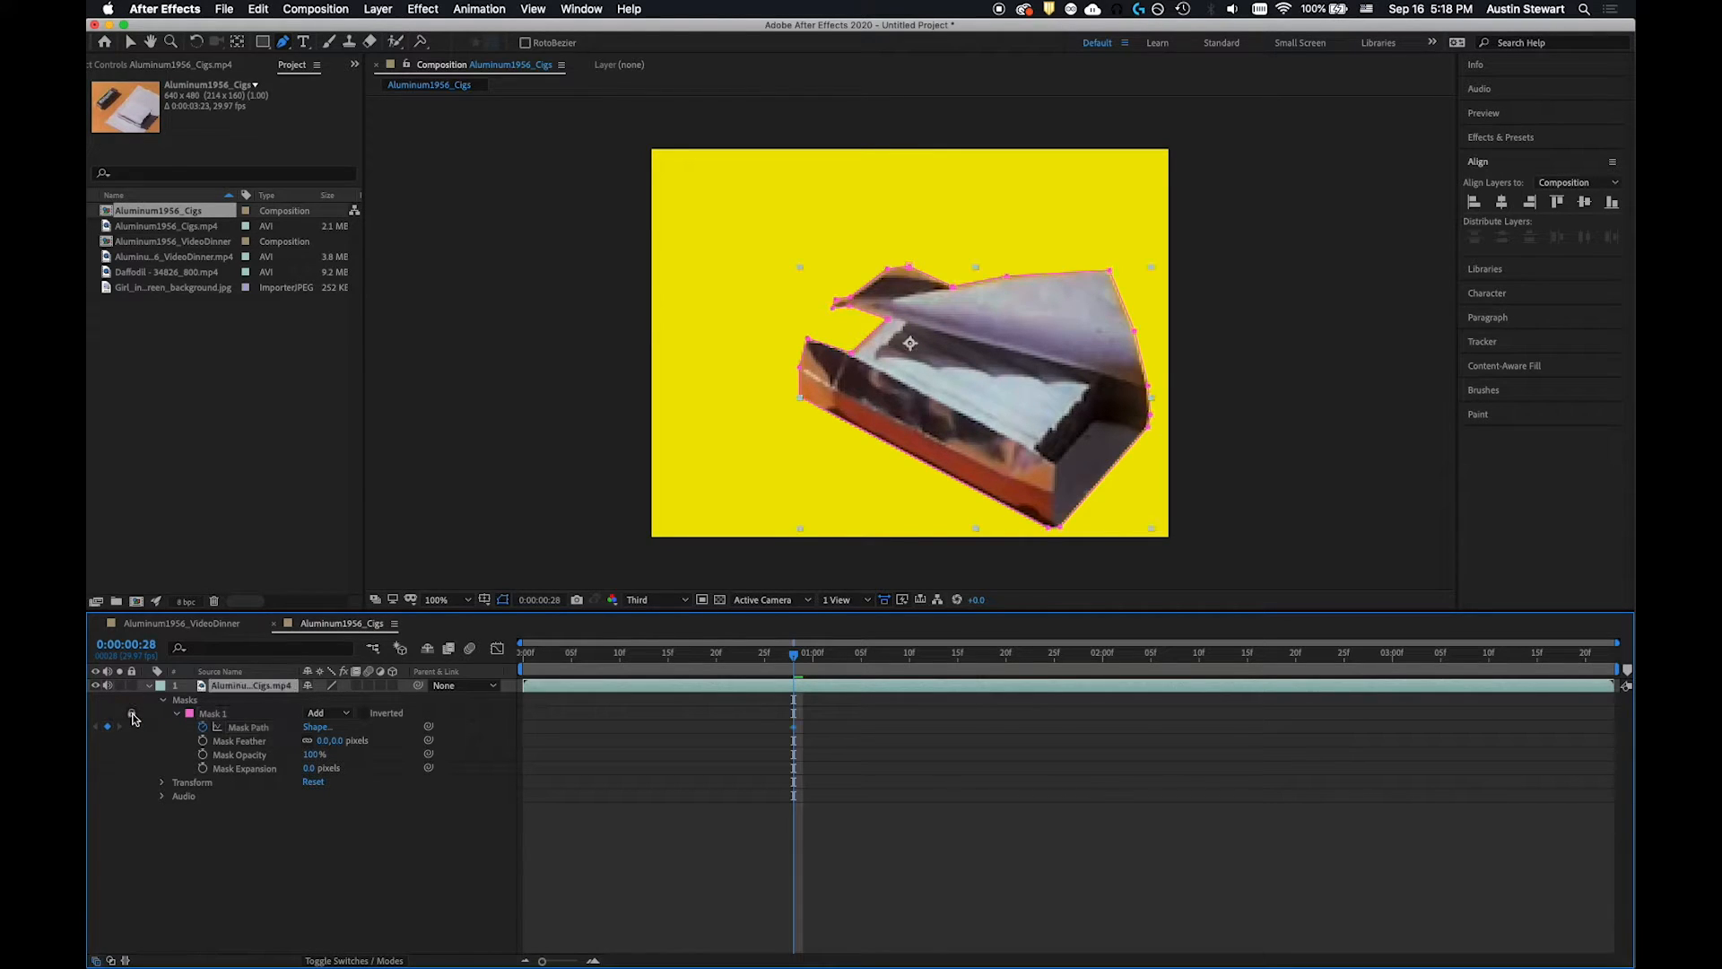
{"action": "left_click", "coordinate": [132, 714]}
Step: At 0:00:00:00, set Mask 1's mode to None and add a Mask Path keyframe
{"action": "left_click", "coordinate": [787, 658]}
{"action": "left_click_drag", "start_coordinate": [787, 657], "coordinate": [527, 648]}
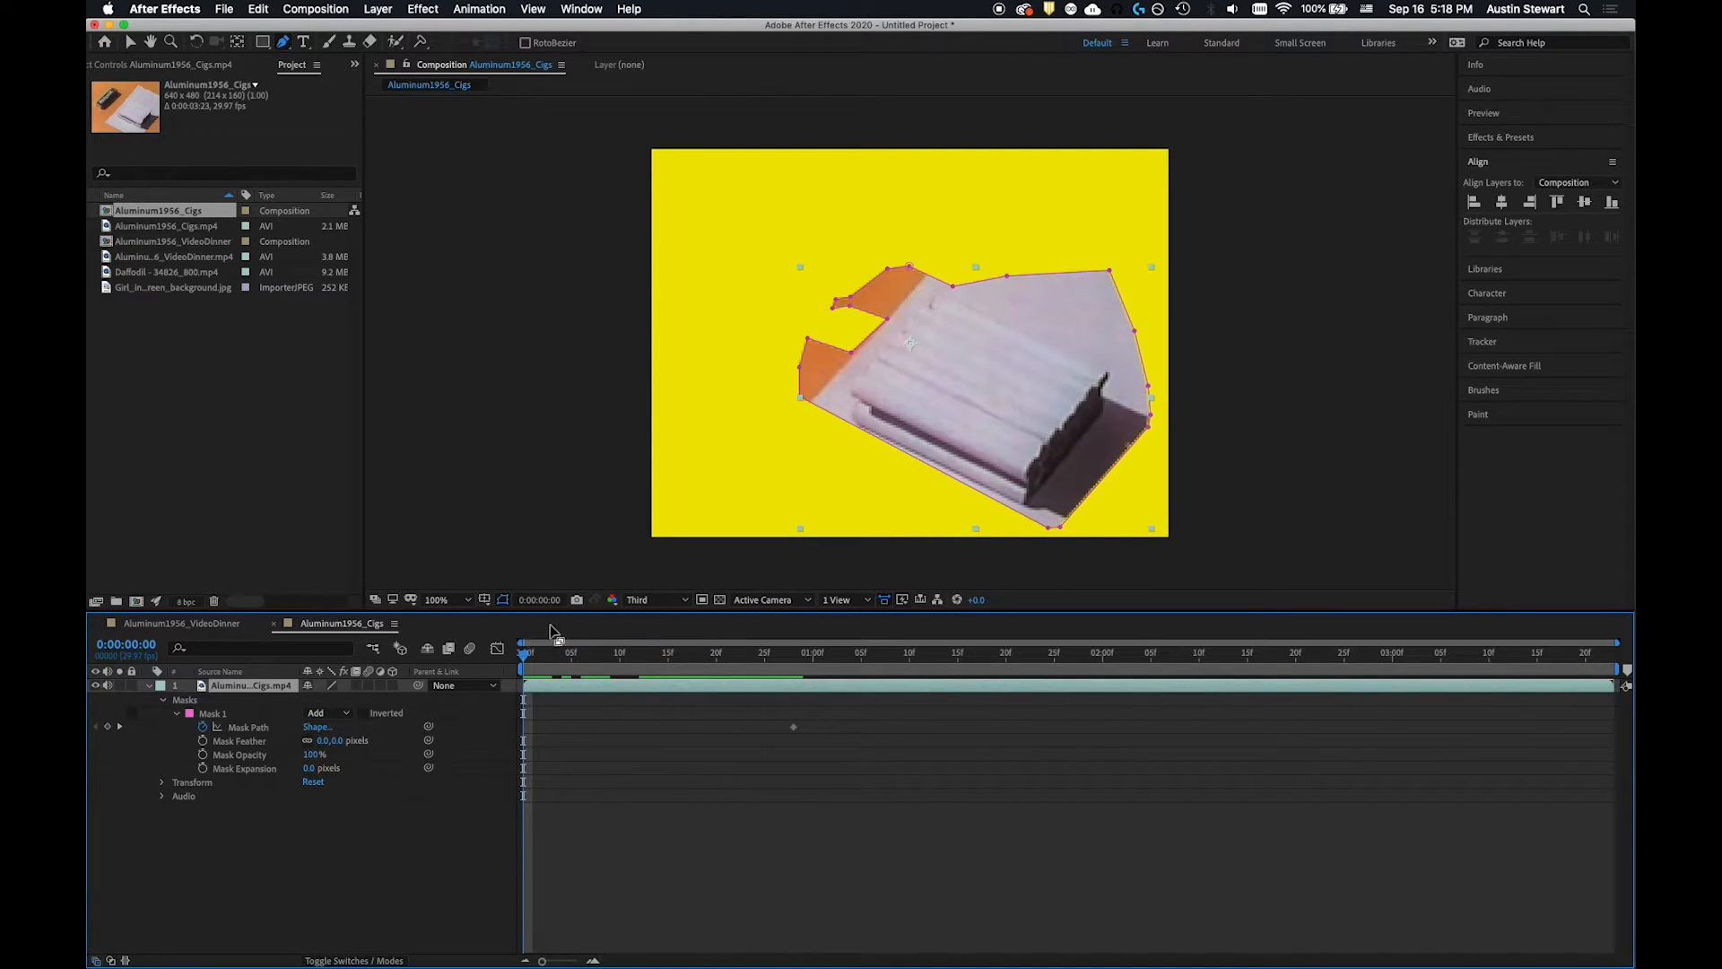
{"action": "left_click", "coordinate": [309, 754]}
{"action": "mouse_move", "coordinate": [307, 753]}
{"action": "left_mouse_down"}
{"action": "mouse_move", "coordinate": [288, 756]}
{"action": "mouse_move", "coordinate": [331, 755]}
{"action": "left_mouse_up"}
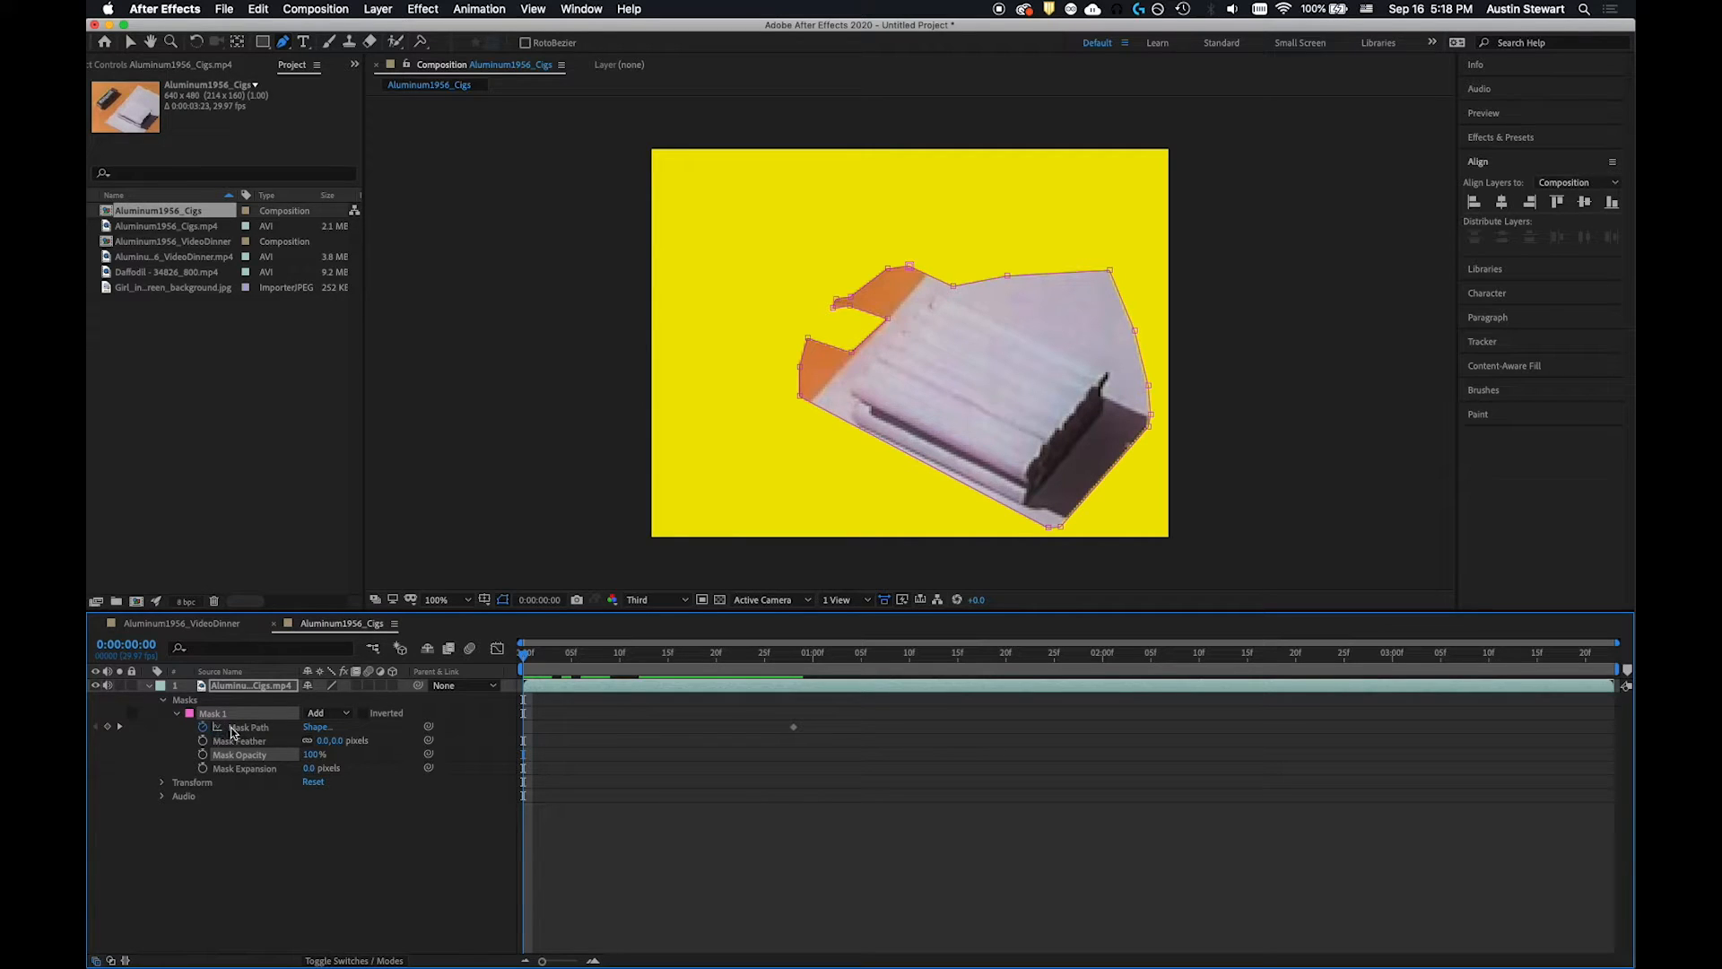
{"action": "left_click", "coordinate": [346, 715]}
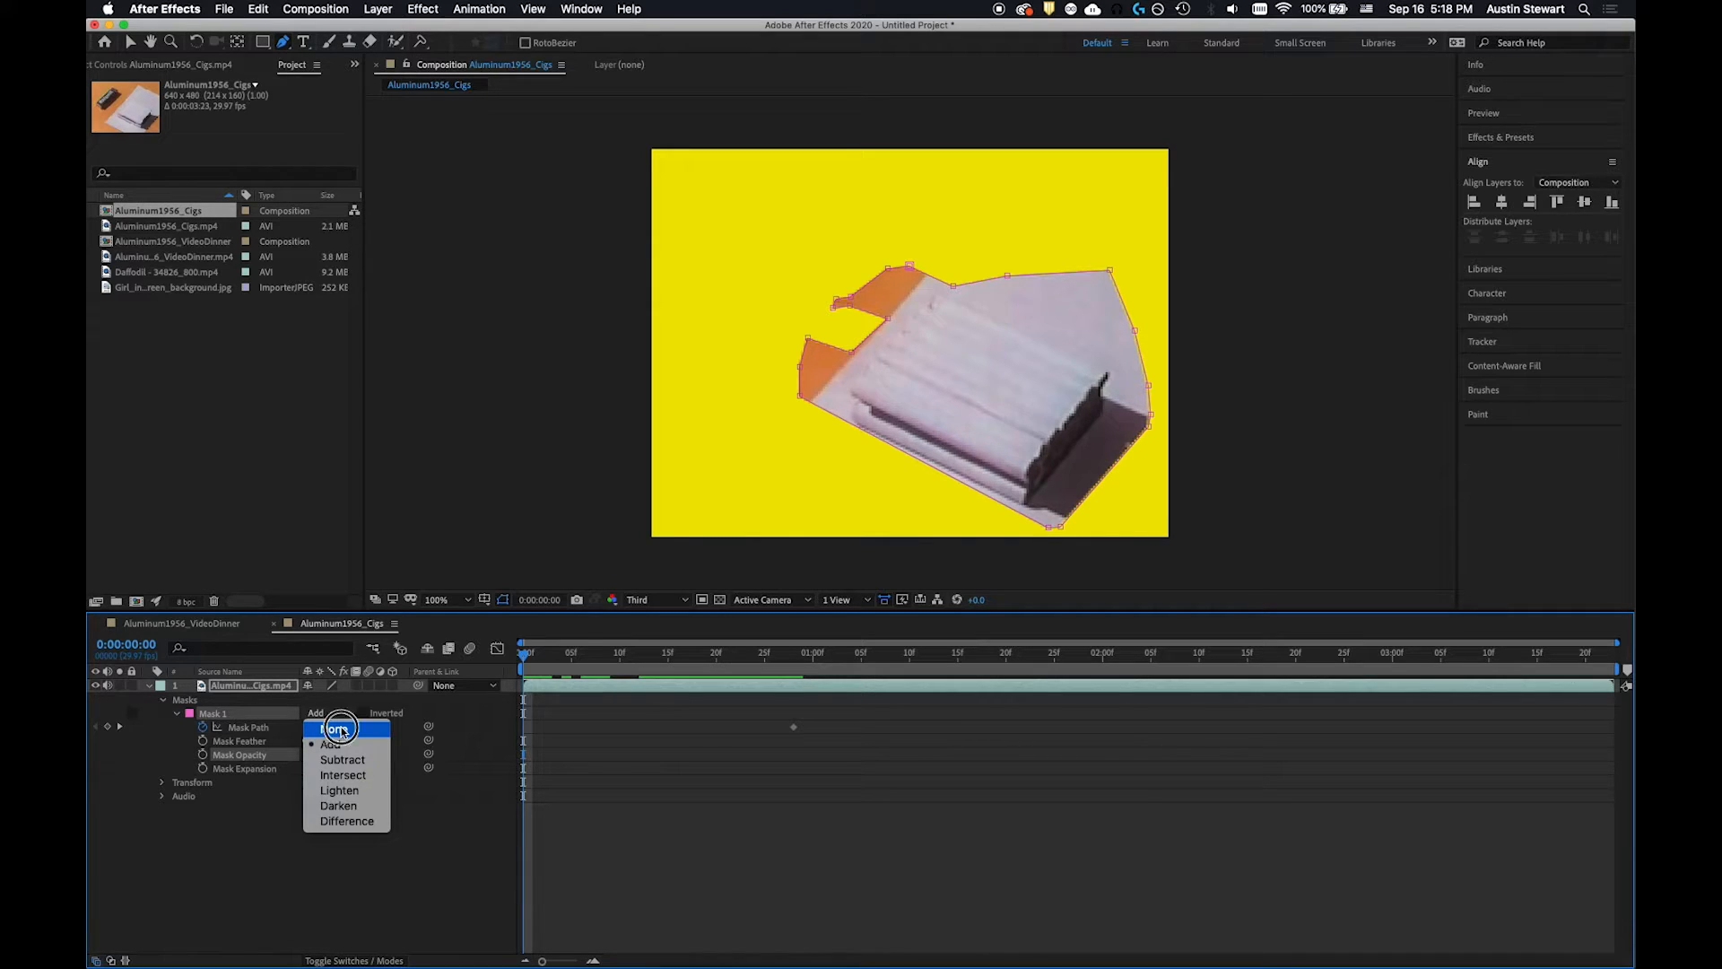
{"action": "left_click", "coordinate": [341, 730]}
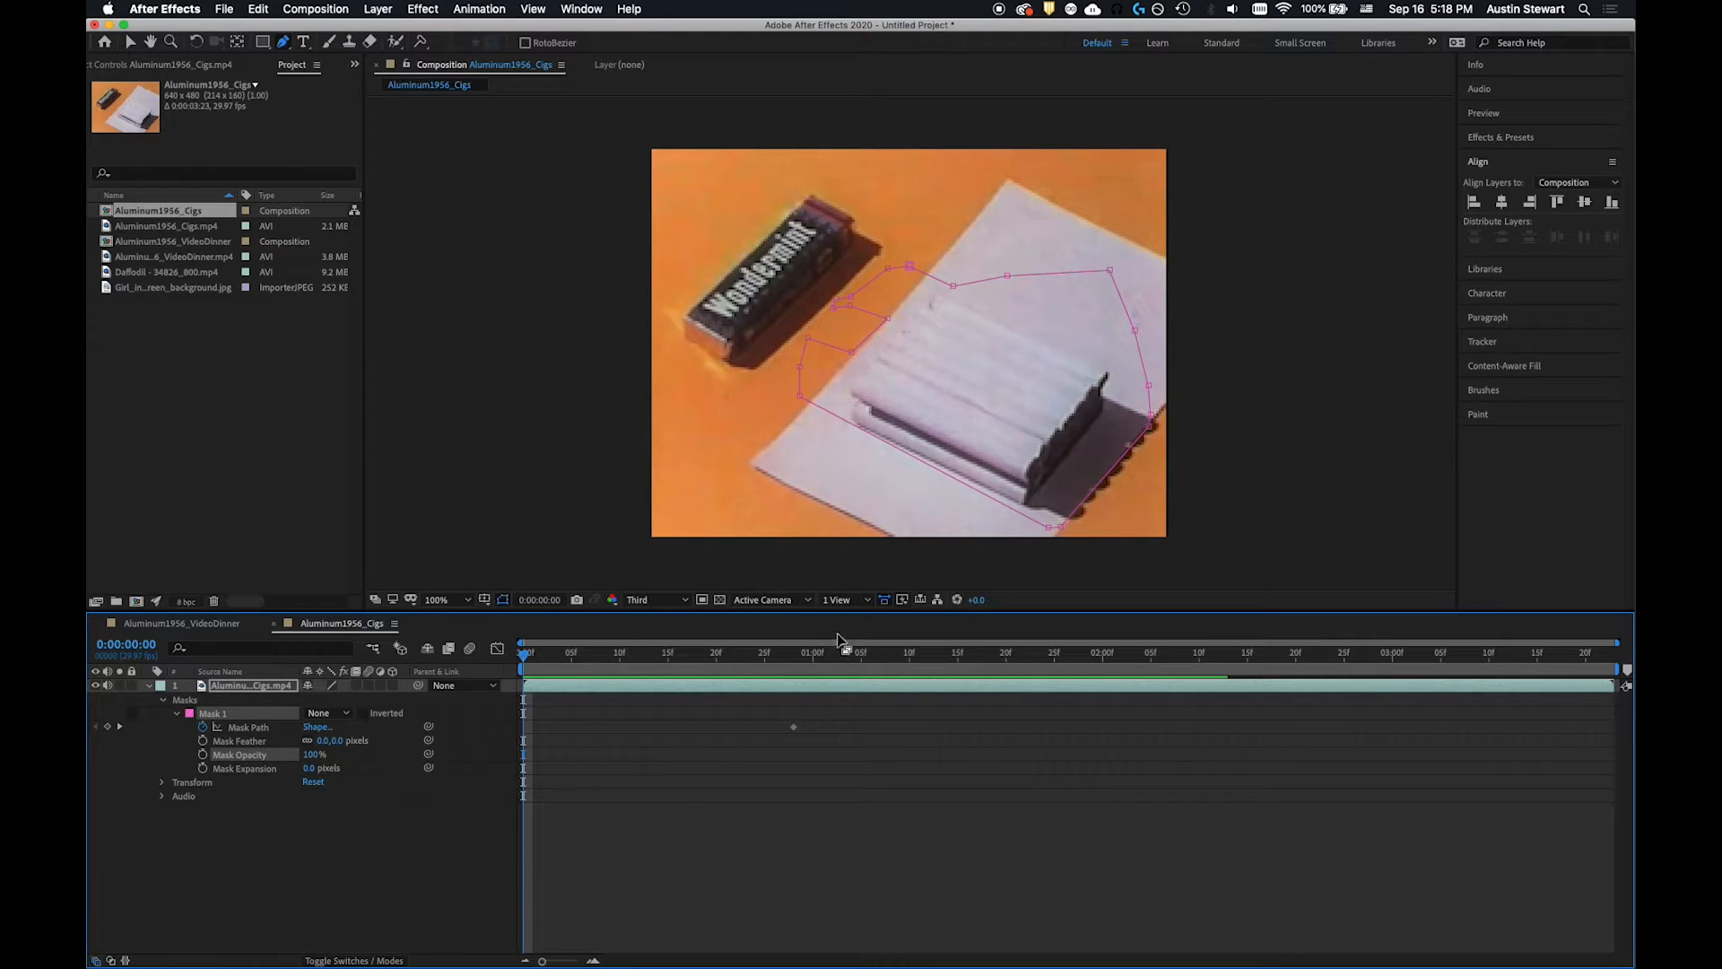
{"action": "left_click", "coordinate": [258, 731]}
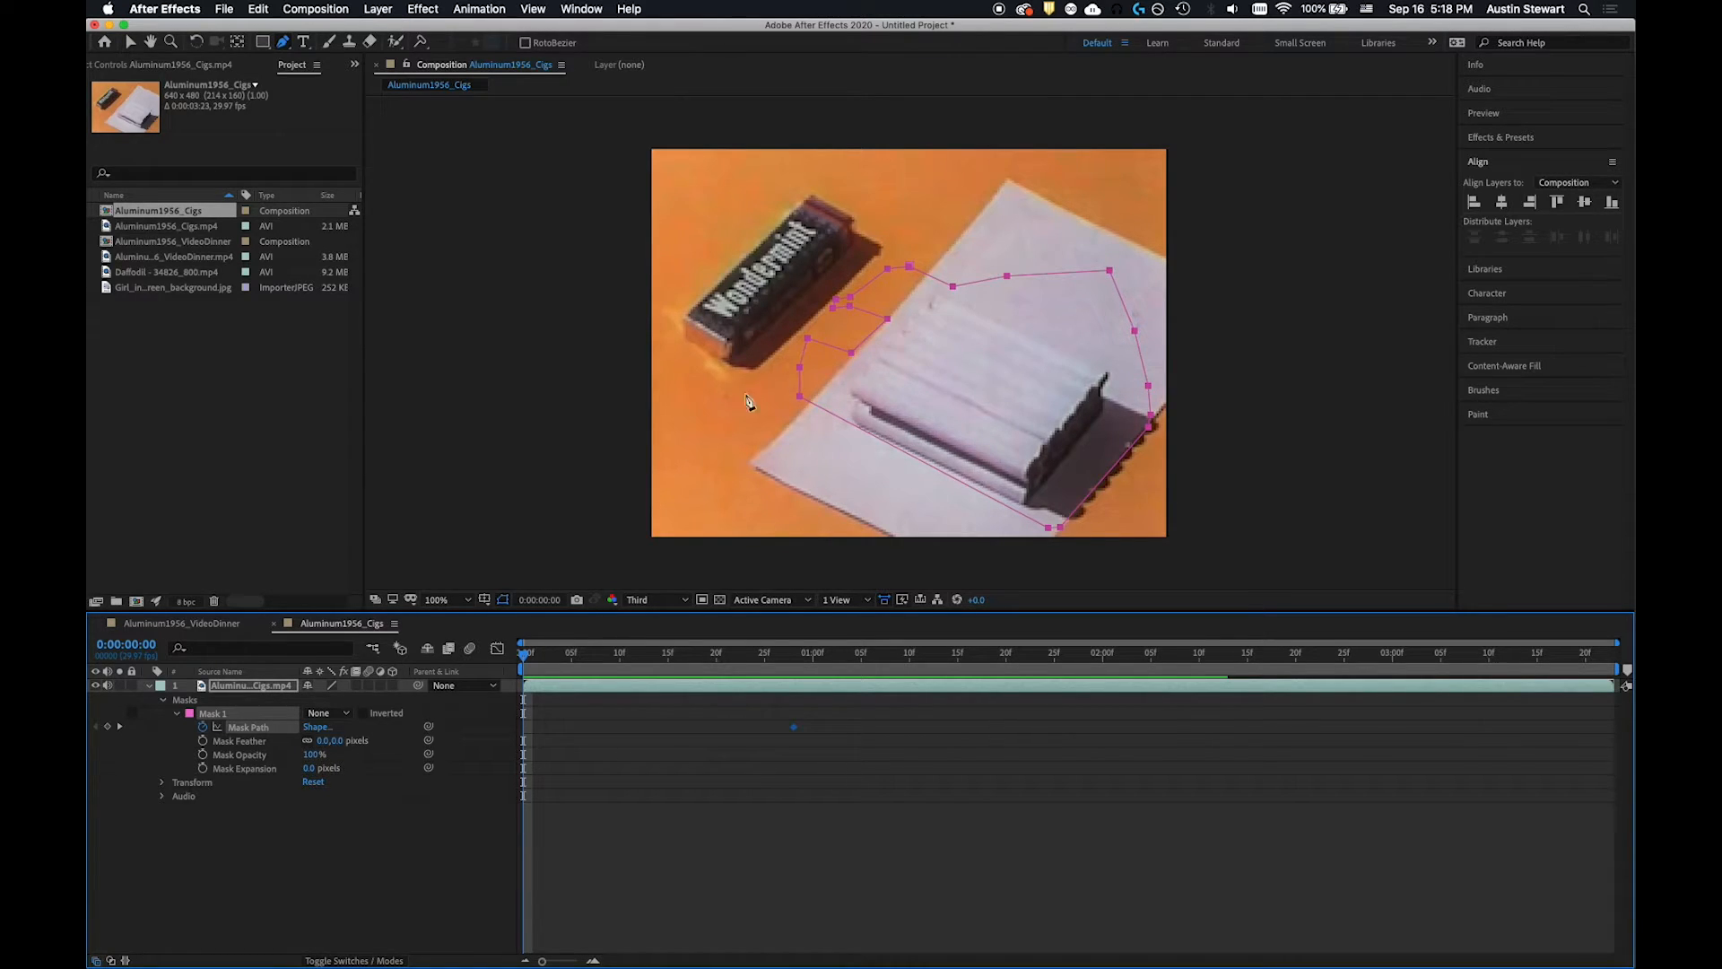
{"action": "left_click", "coordinate": [108, 728]}
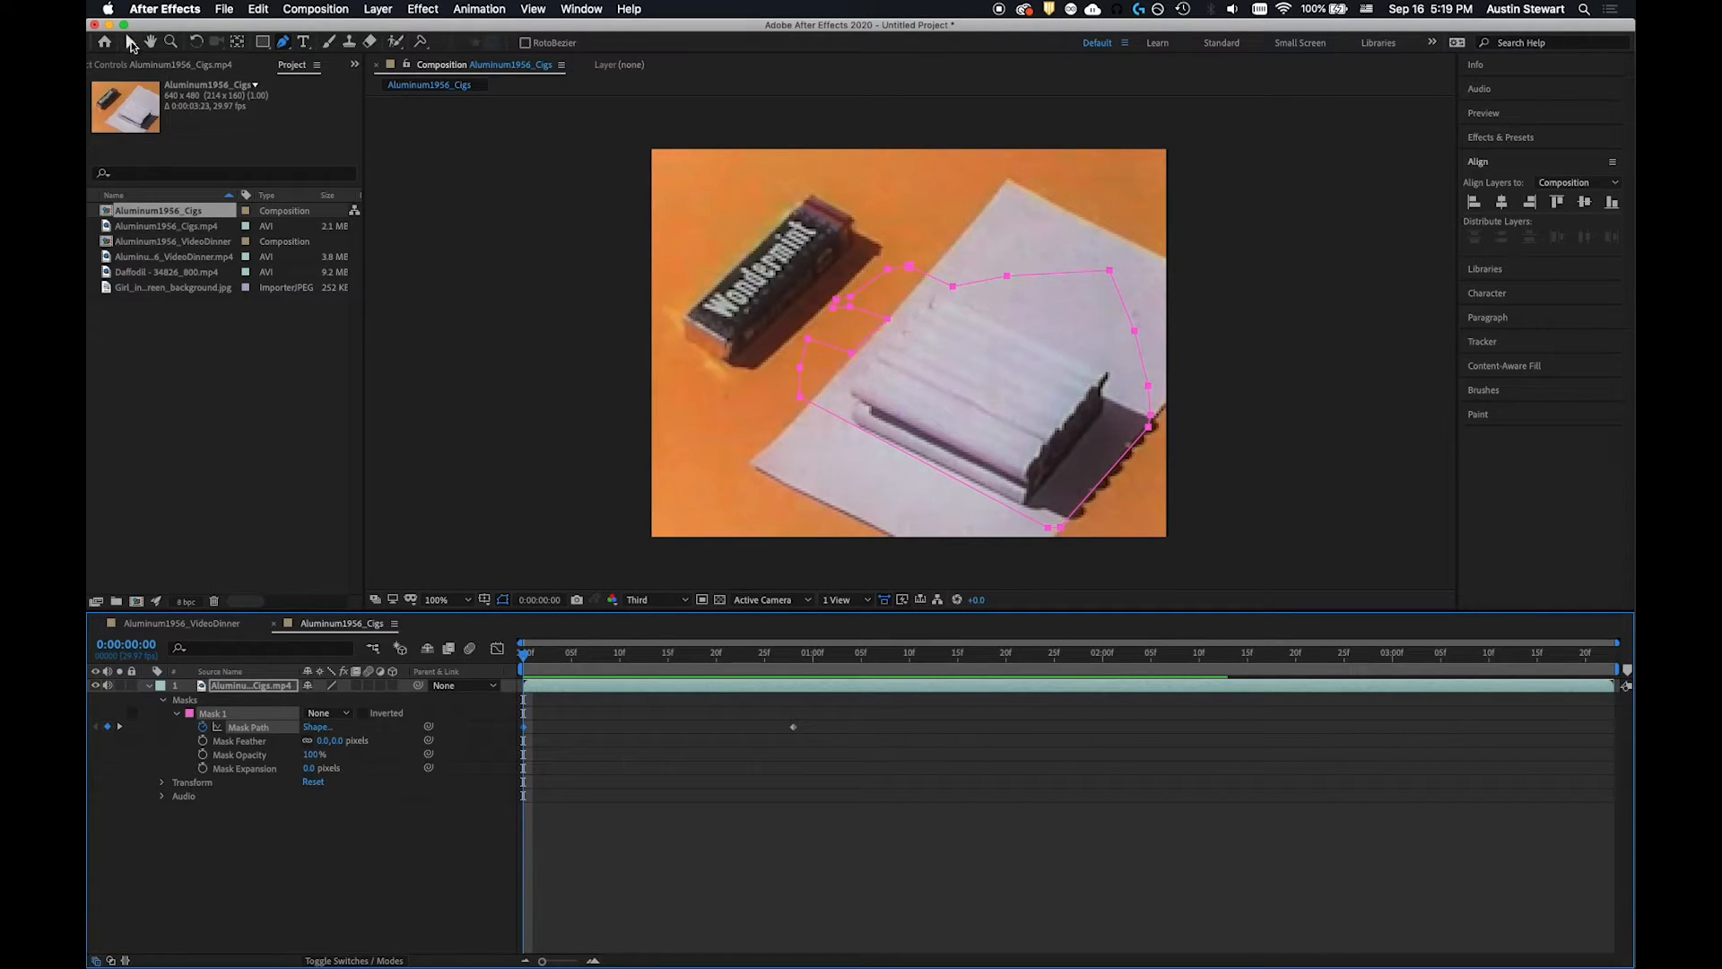
Step: Select the mask point at the lower-left corner of the pack outline with the Selection tool
{"action": "left_click", "coordinate": [131, 44]}
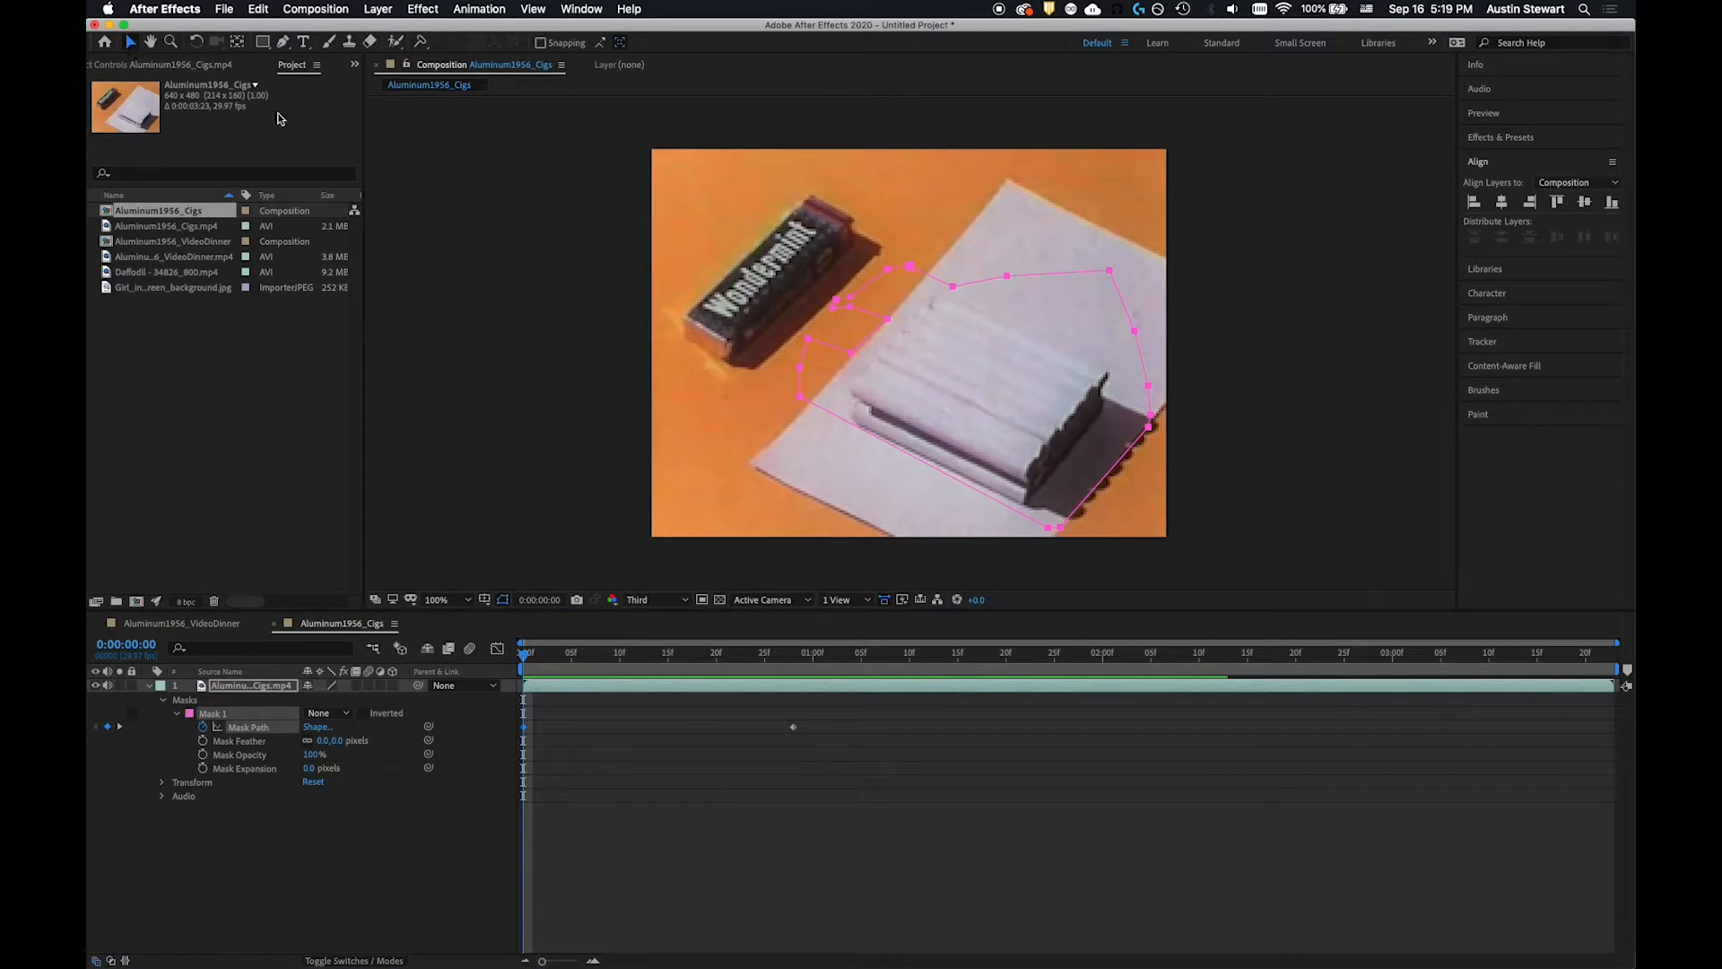
{"action": "left_click", "coordinate": [806, 429]}
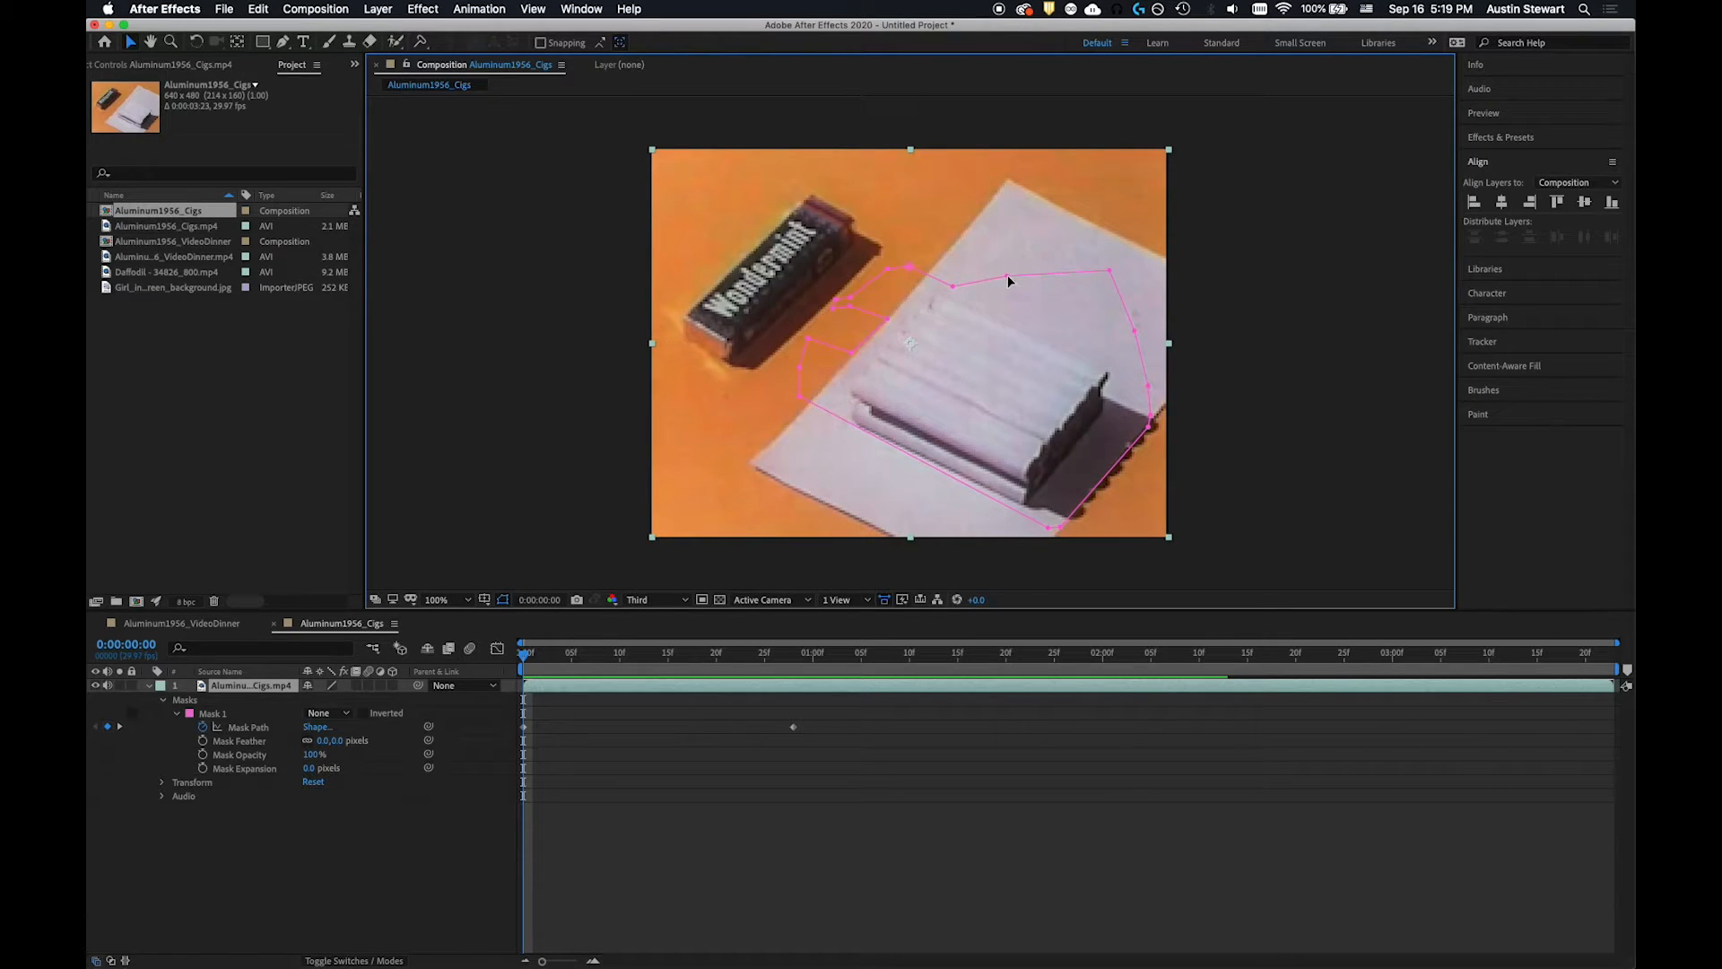
{"action": "left_click", "coordinate": [800, 396]}
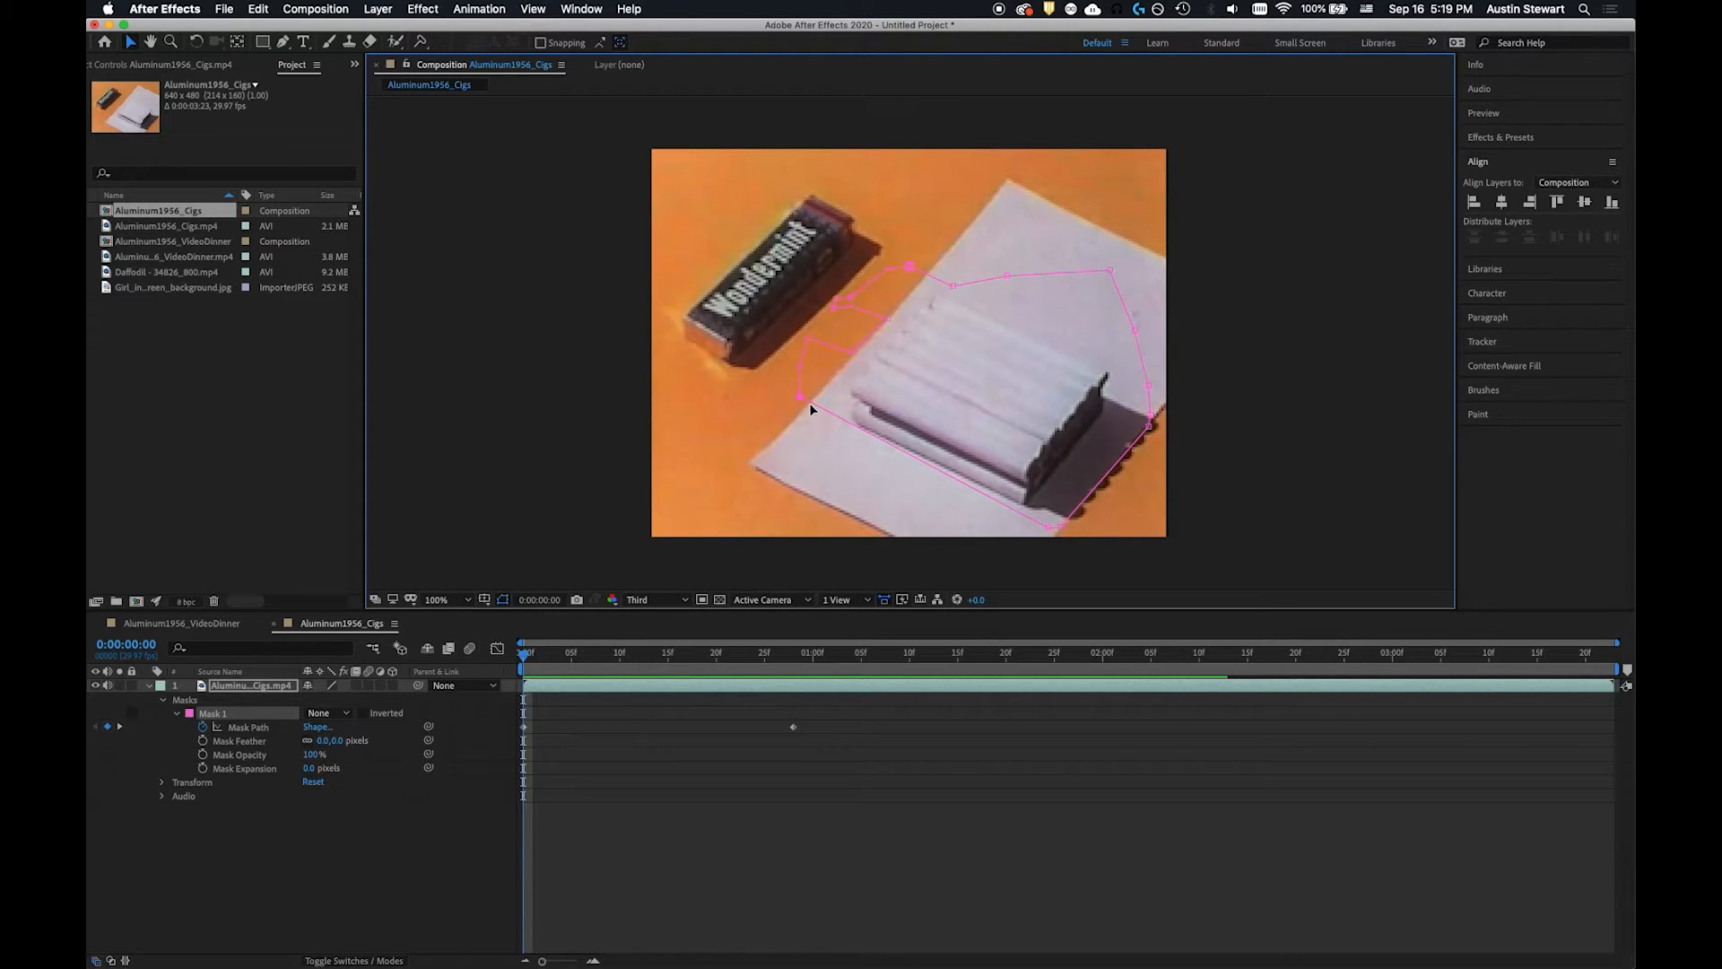
Step: Change Mask 1's outline color from pink to a saturated blue
{"action": "left_click", "coordinate": [190, 713]}
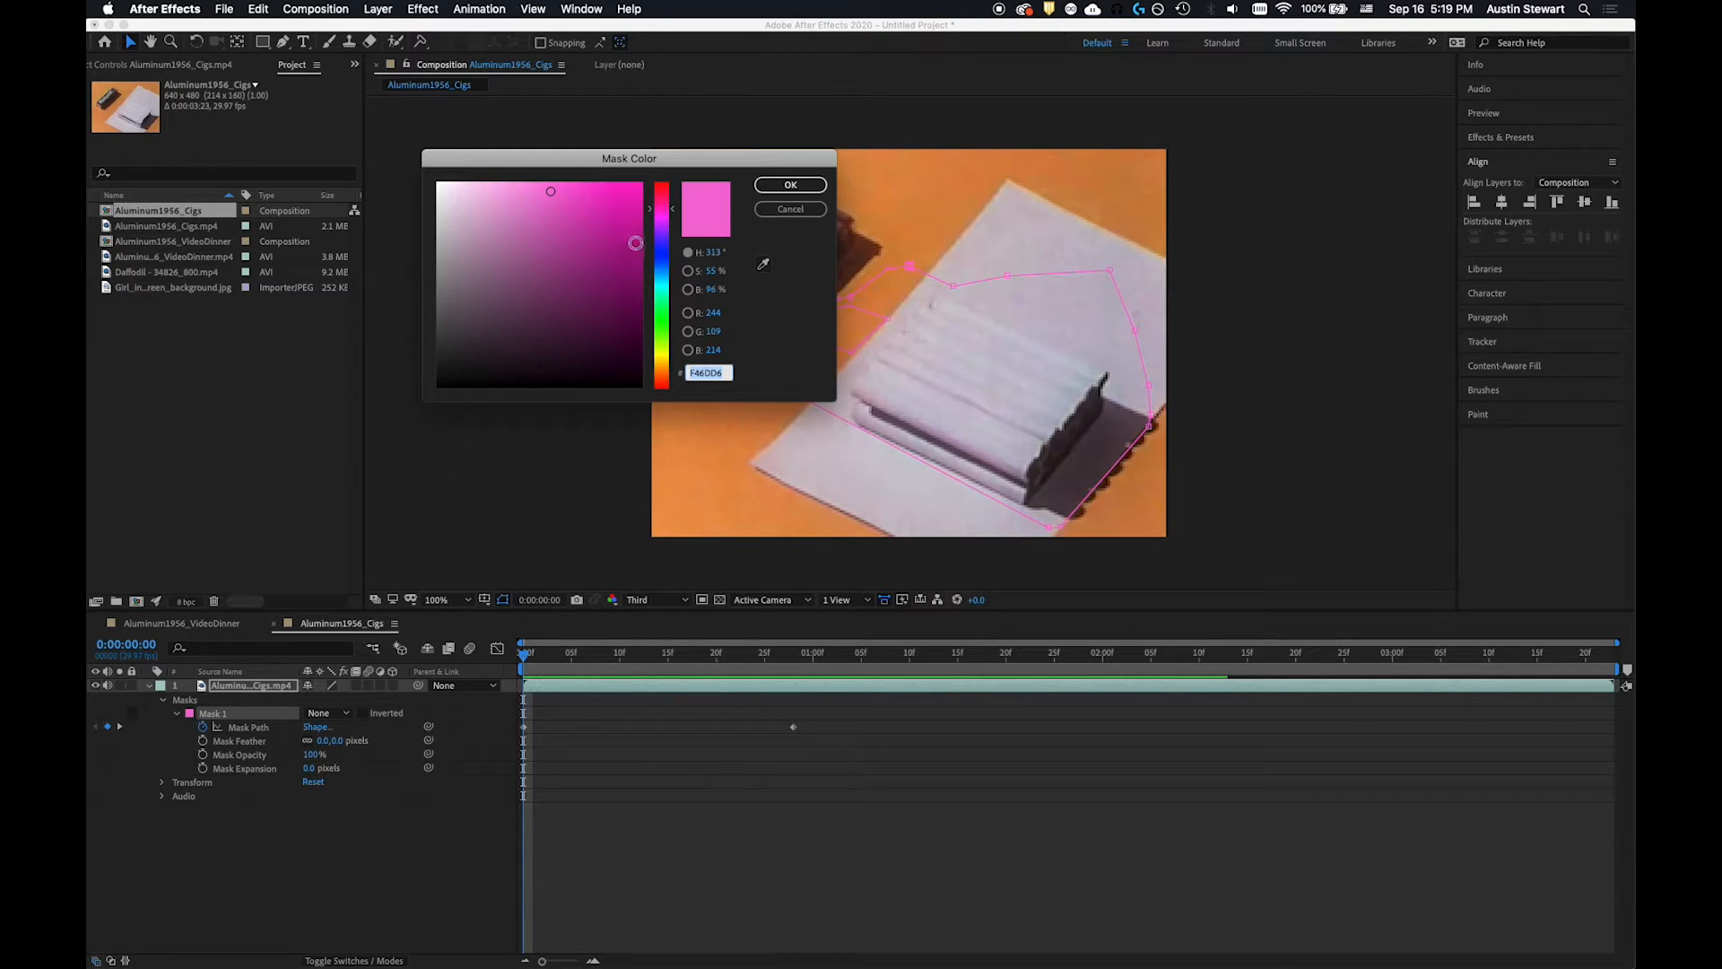
{"action": "left_click", "coordinate": [665, 266]}
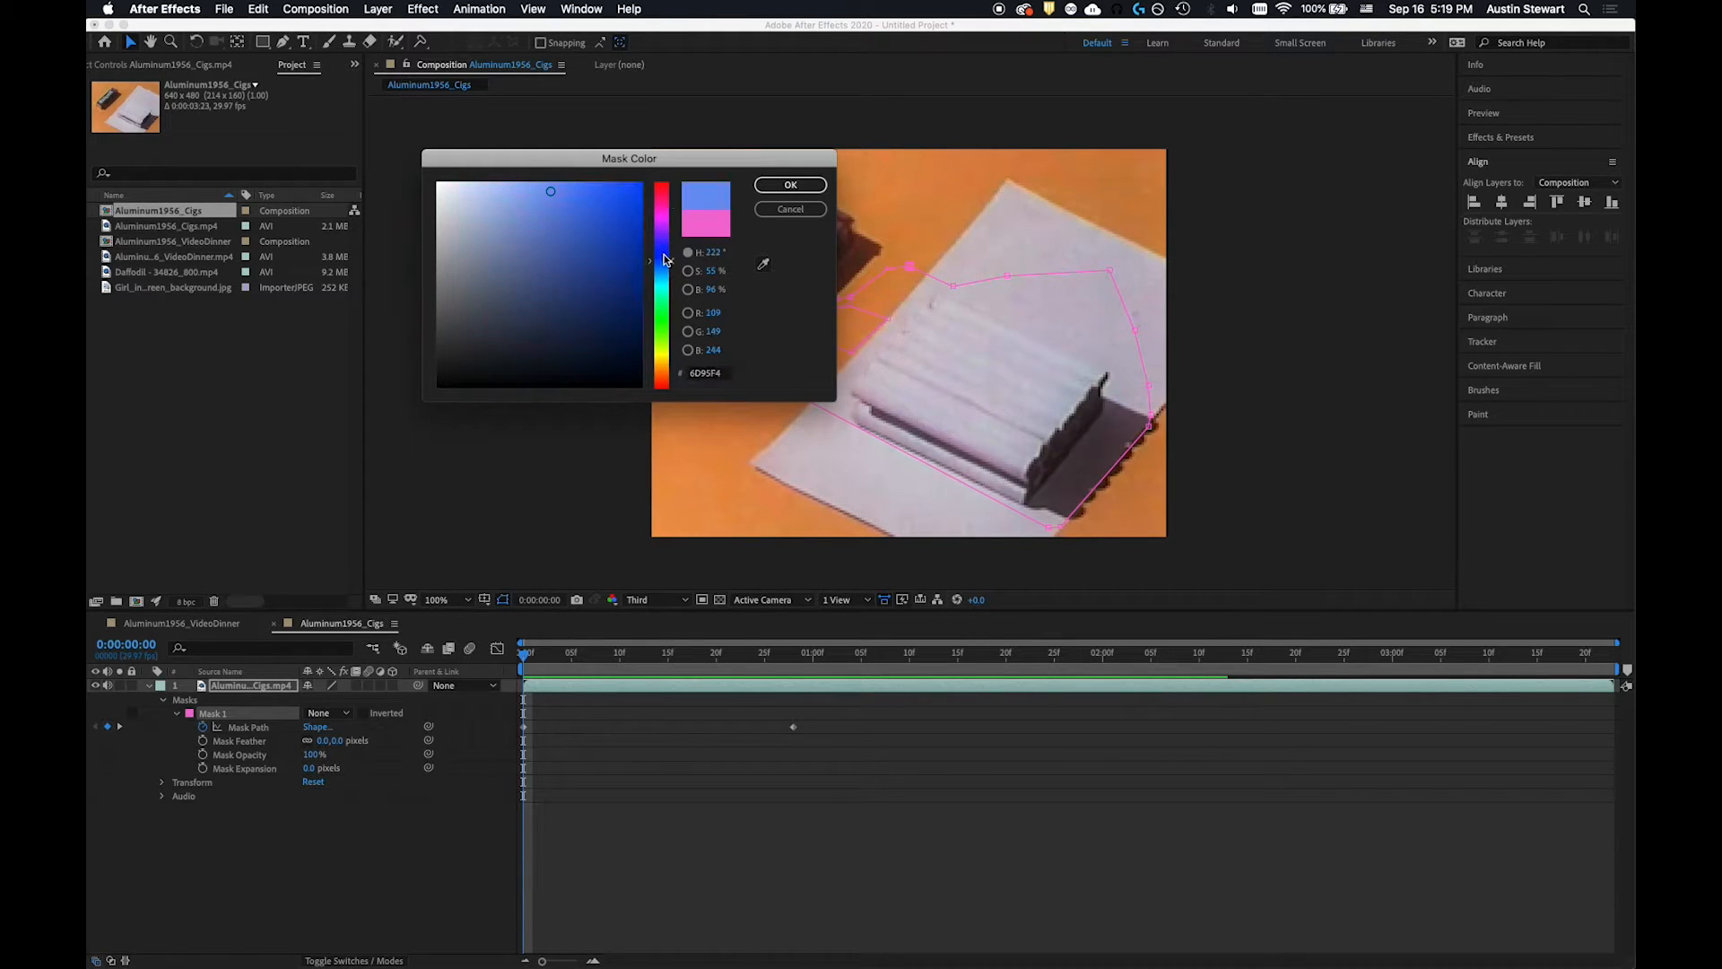
{"action": "left_click", "coordinate": [606, 192]}
{"action": "left_click", "coordinate": [789, 185]}
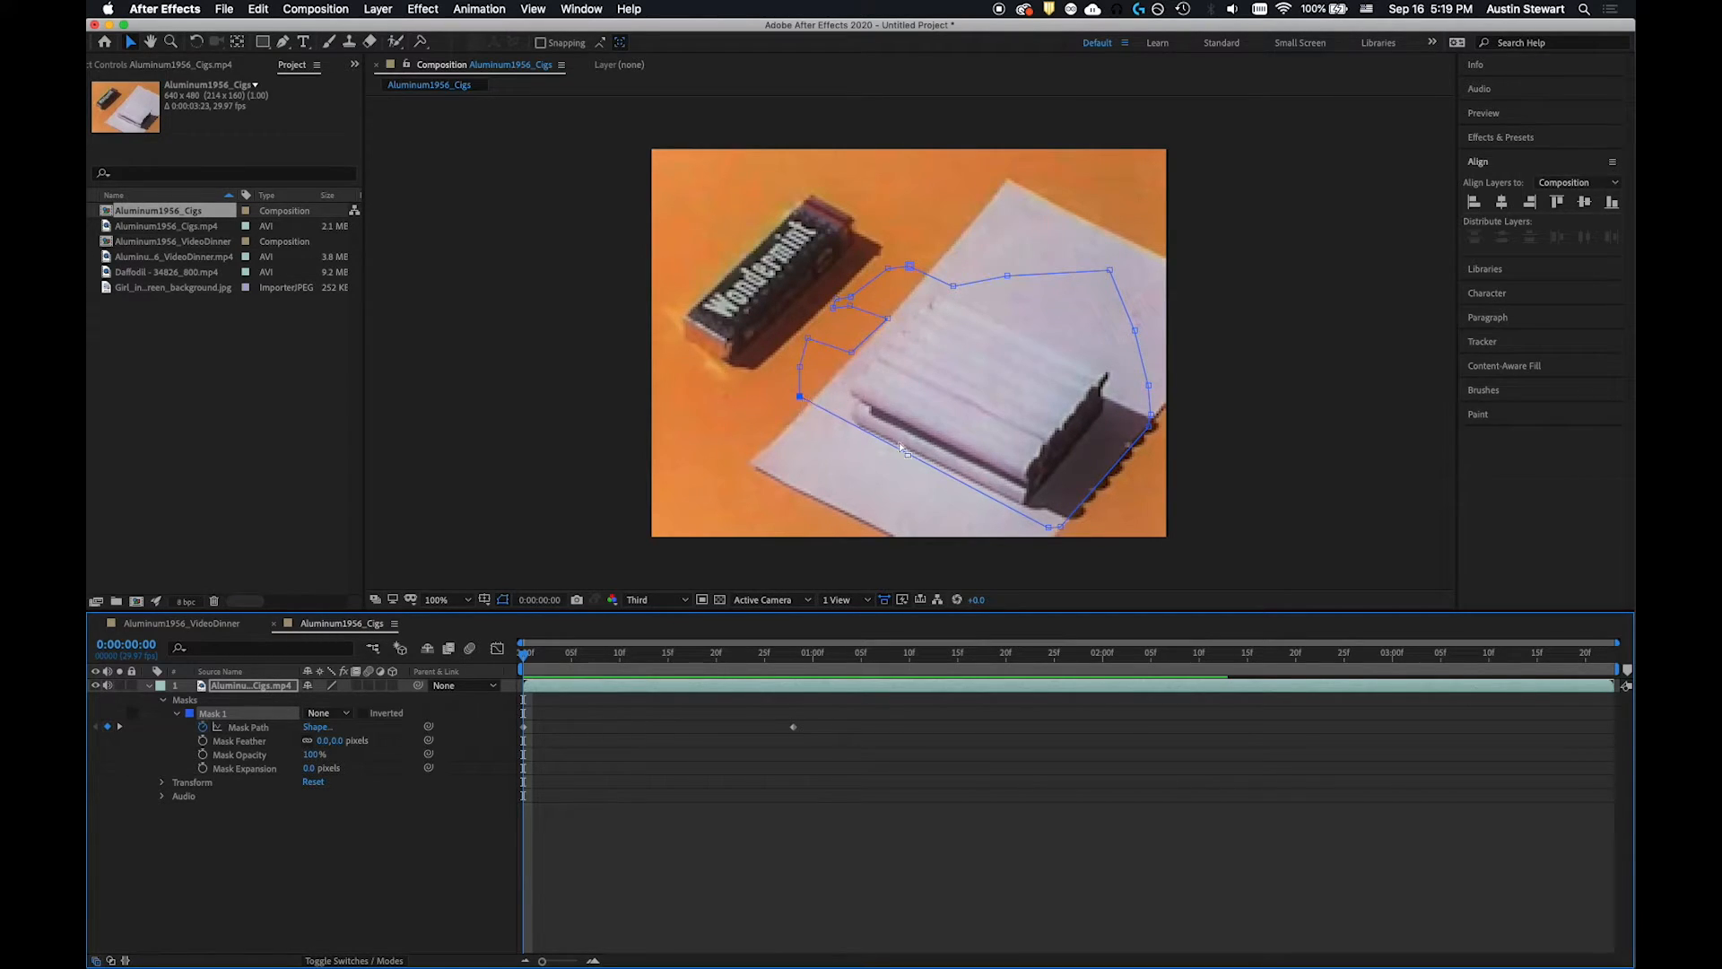
Step: At 0:00:00:00, reshape Mask 1 to the flat foil sheet, placing its corner points on the sheet's corners, including beyond the frame
{"action": "left_click_drag", "start_coordinate": [800, 398], "coordinate": [754, 465]}
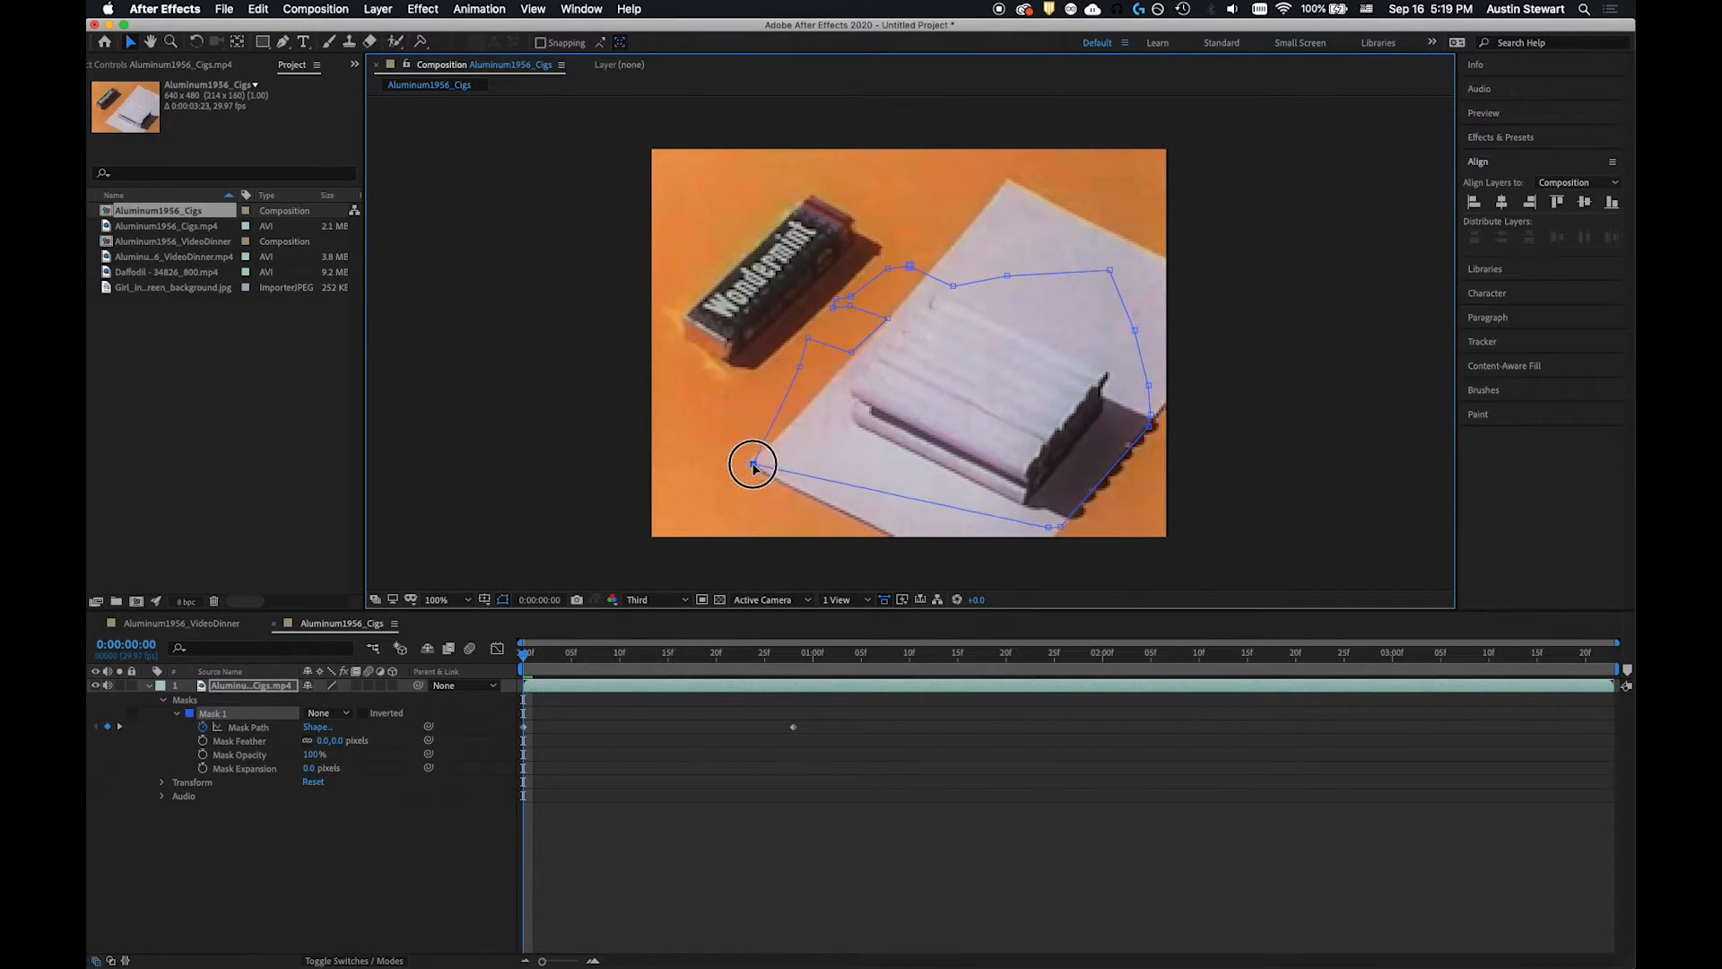
{"action": "key", "text": "comma"}
{"action": "key", "text": "comma"}
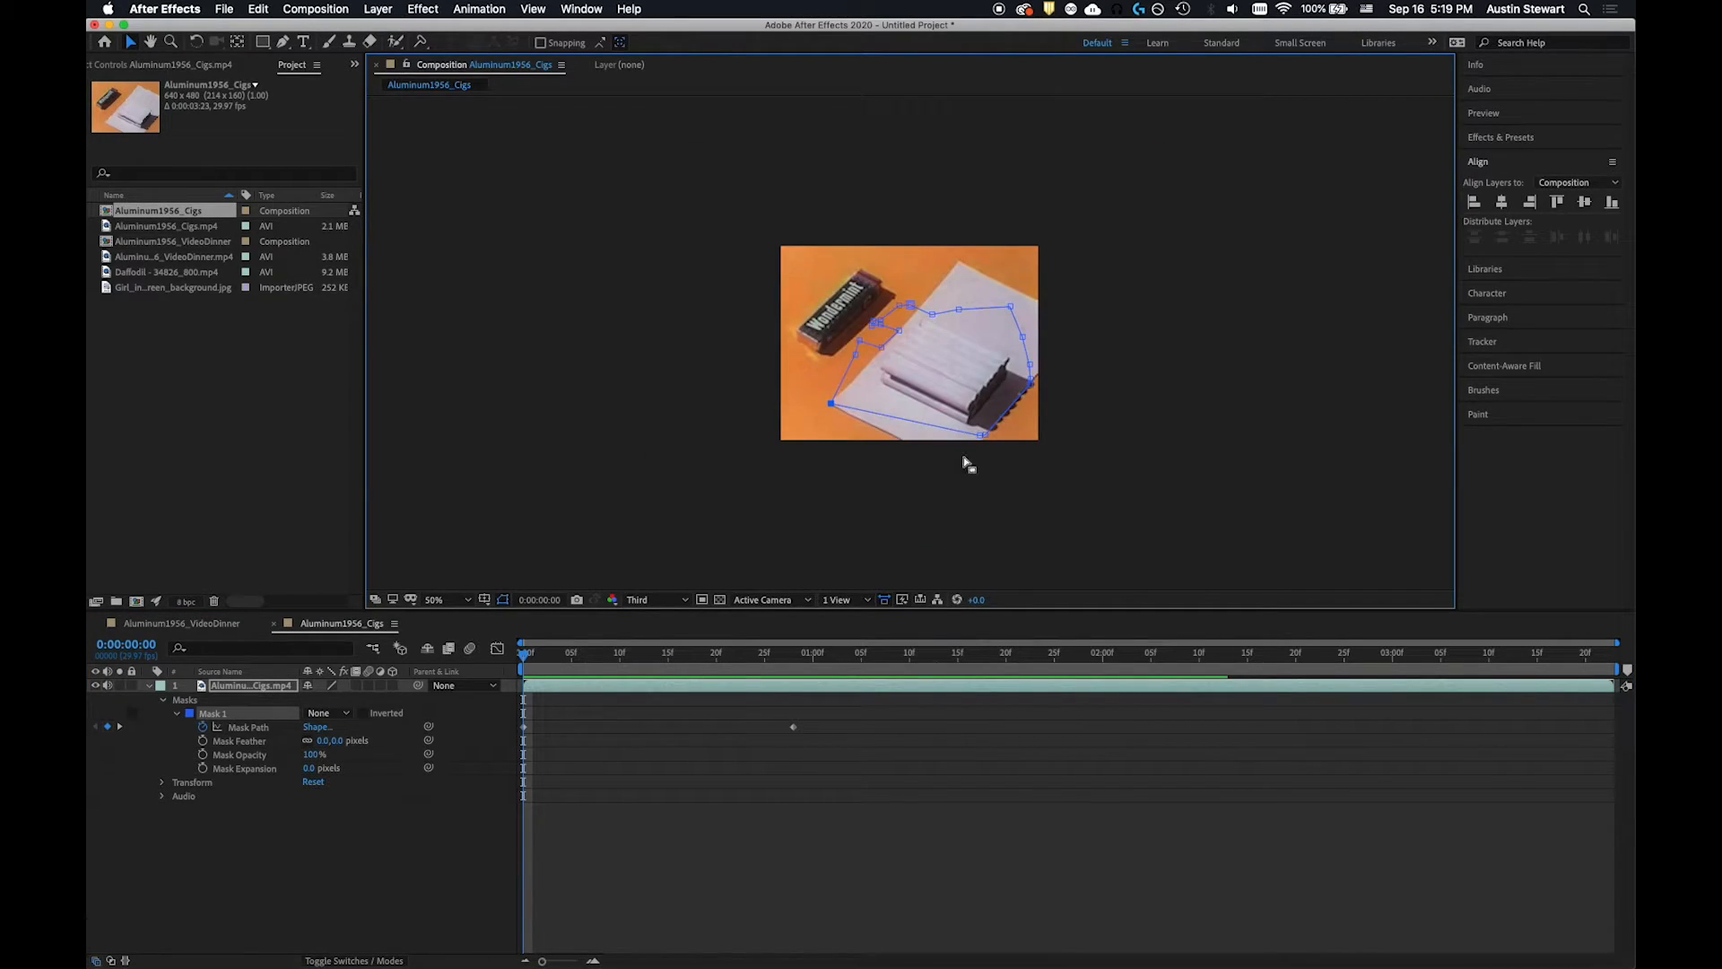
{"action": "left_click_drag", "start_coordinate": [982, 437], "coordinate": [953, 467]}
{"action": "left_click_drag", "start_coordinate": [856, 359], "coordinate": [858, 380]}
{"action": "left_click_drag", "start_coordinate": [860, 340], "coordinate": [874, 358]}
{"action": "left_click_drag", "start_coordinate": [1033, 382], "coordinate": [940, 282]}
{"action": "left_click", "coordinate": [924, 294]}
{"action": "left_click", "coordinate": [921, 305]}
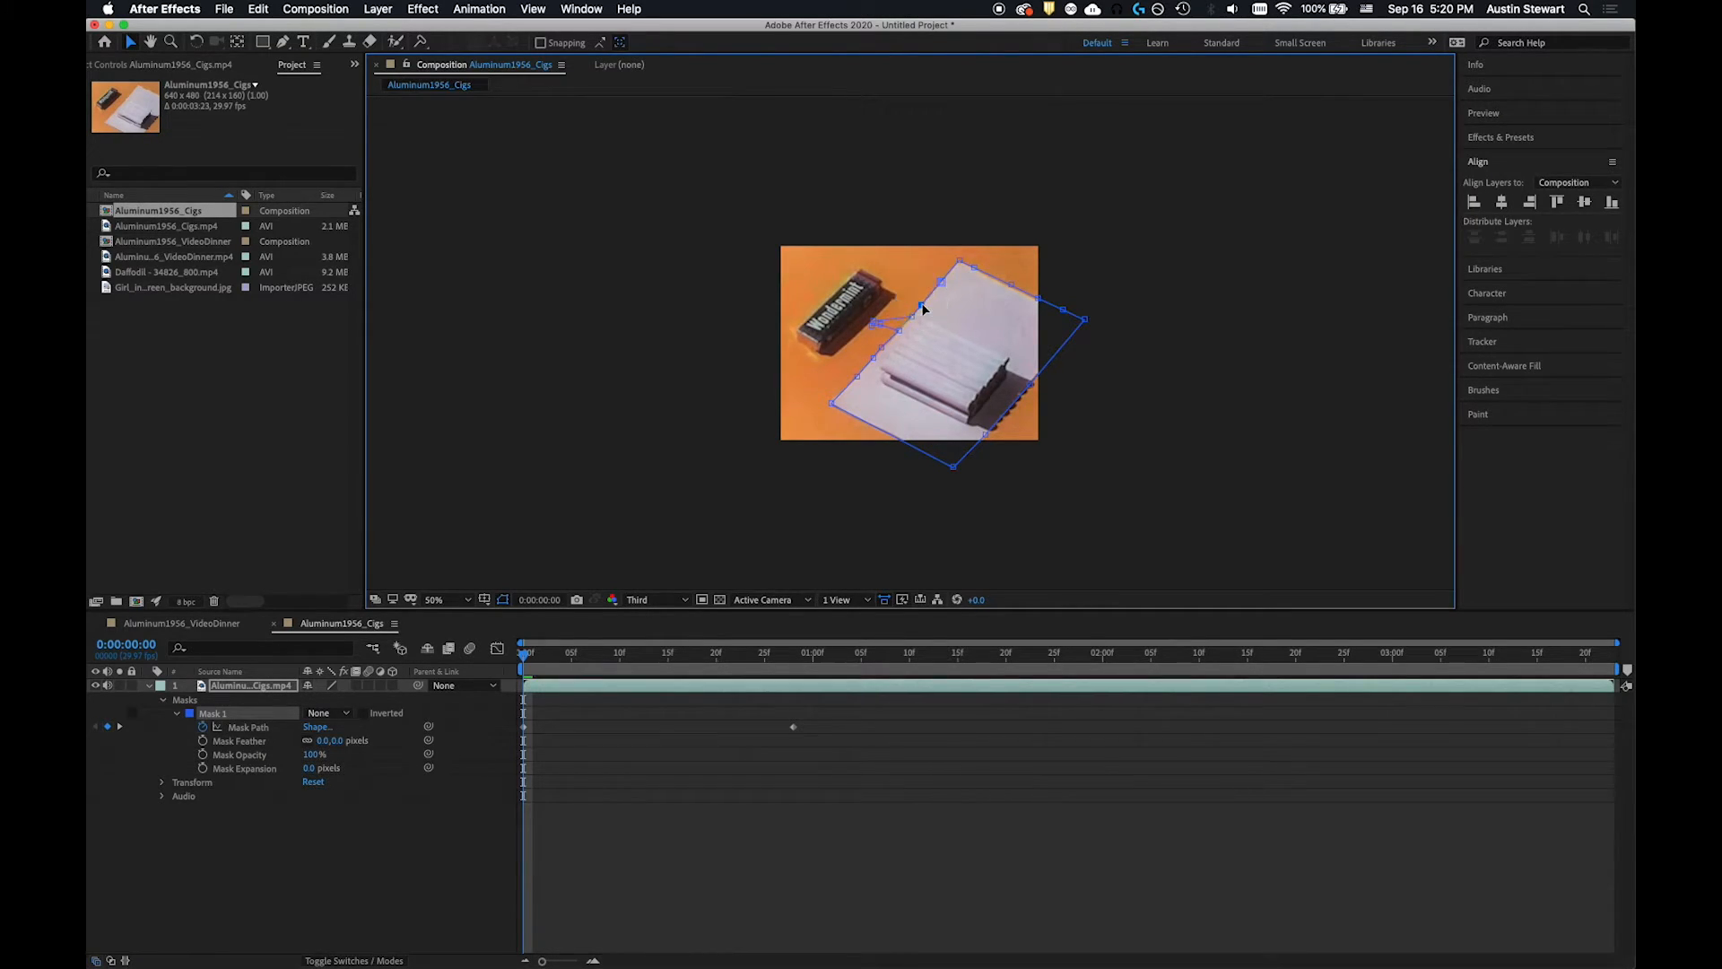
Step: Move the stray mask points beside the Wondermint pack onto the foil sheet's upper-left edge
{"action": "key", "text": "period"}
{"action": "key", "text": "period"}
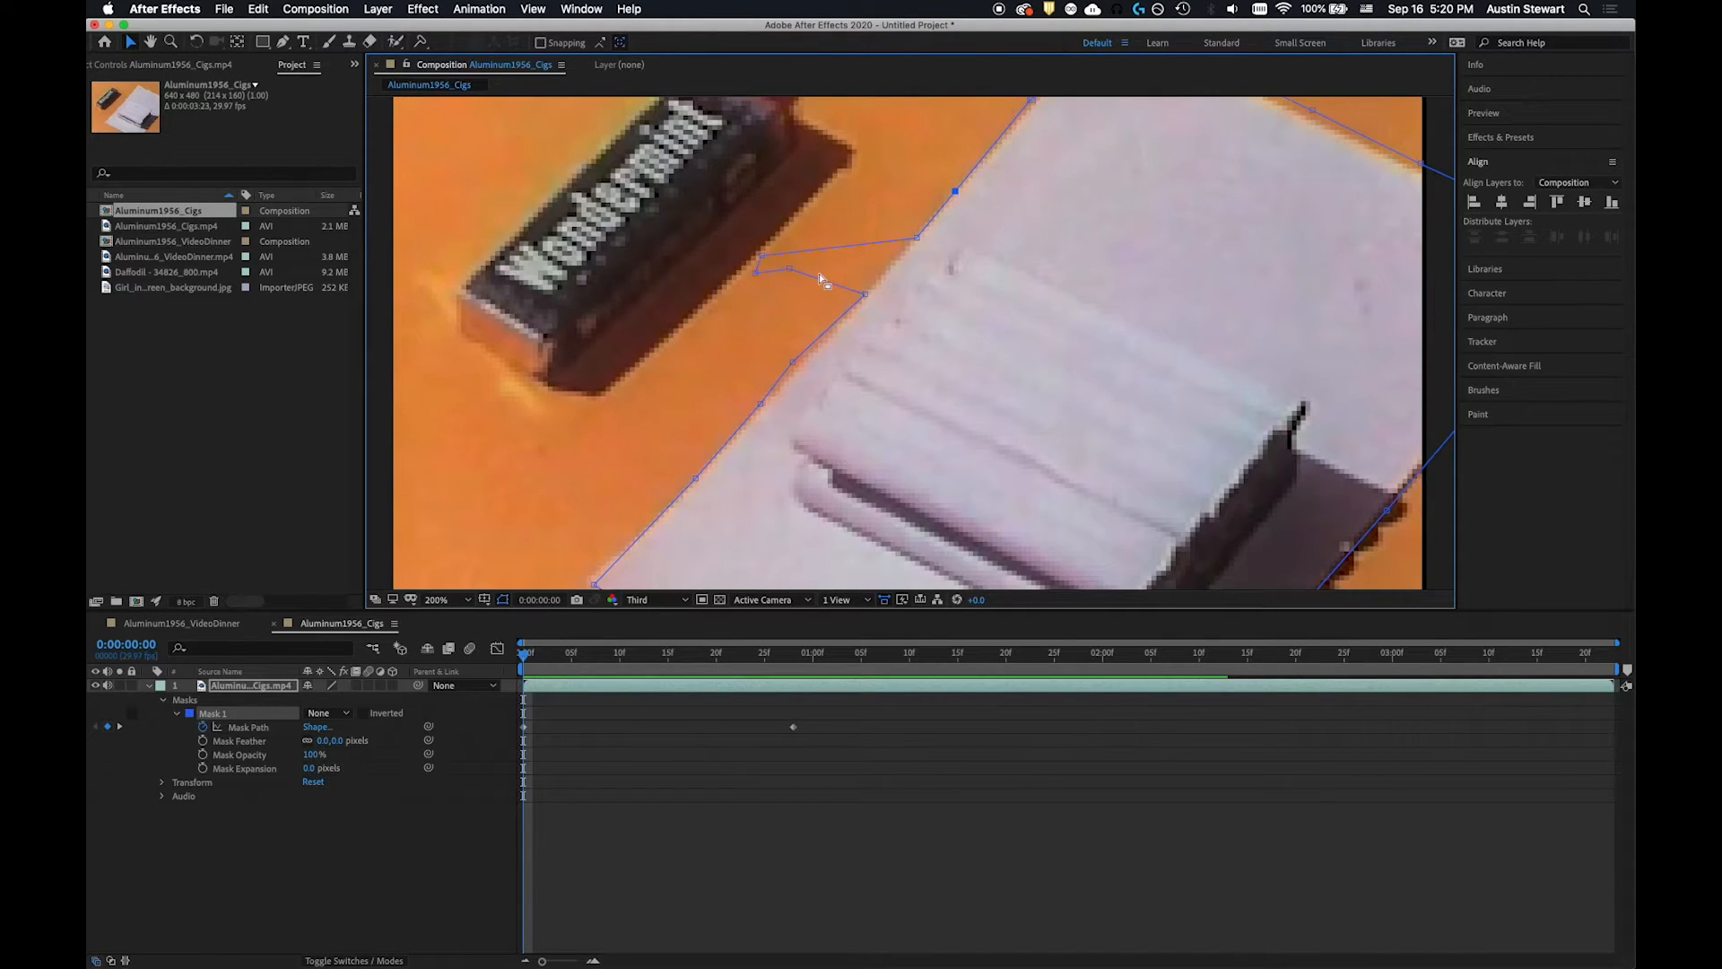
{"action": "left_click_drag", "start_coordinate": [762, 257], "coordinate": [902, 248]}
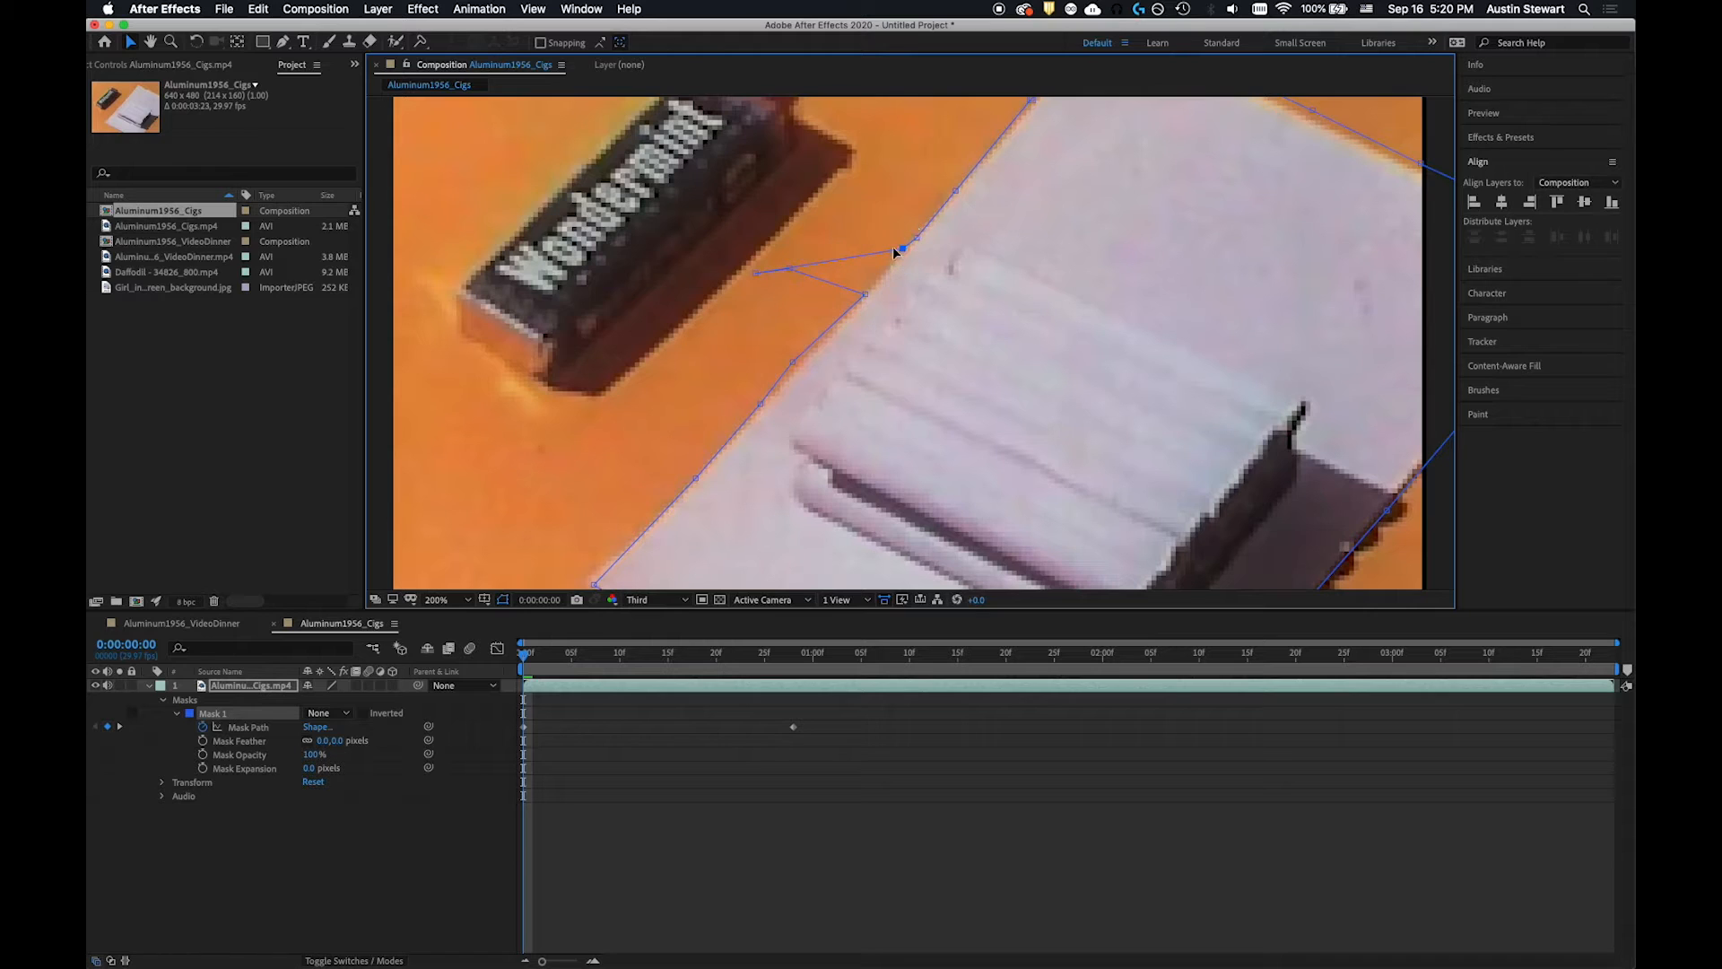
{"action": "left_click_drag", "start_coordinate": [755, 272], "coordinate": [878, 283]}
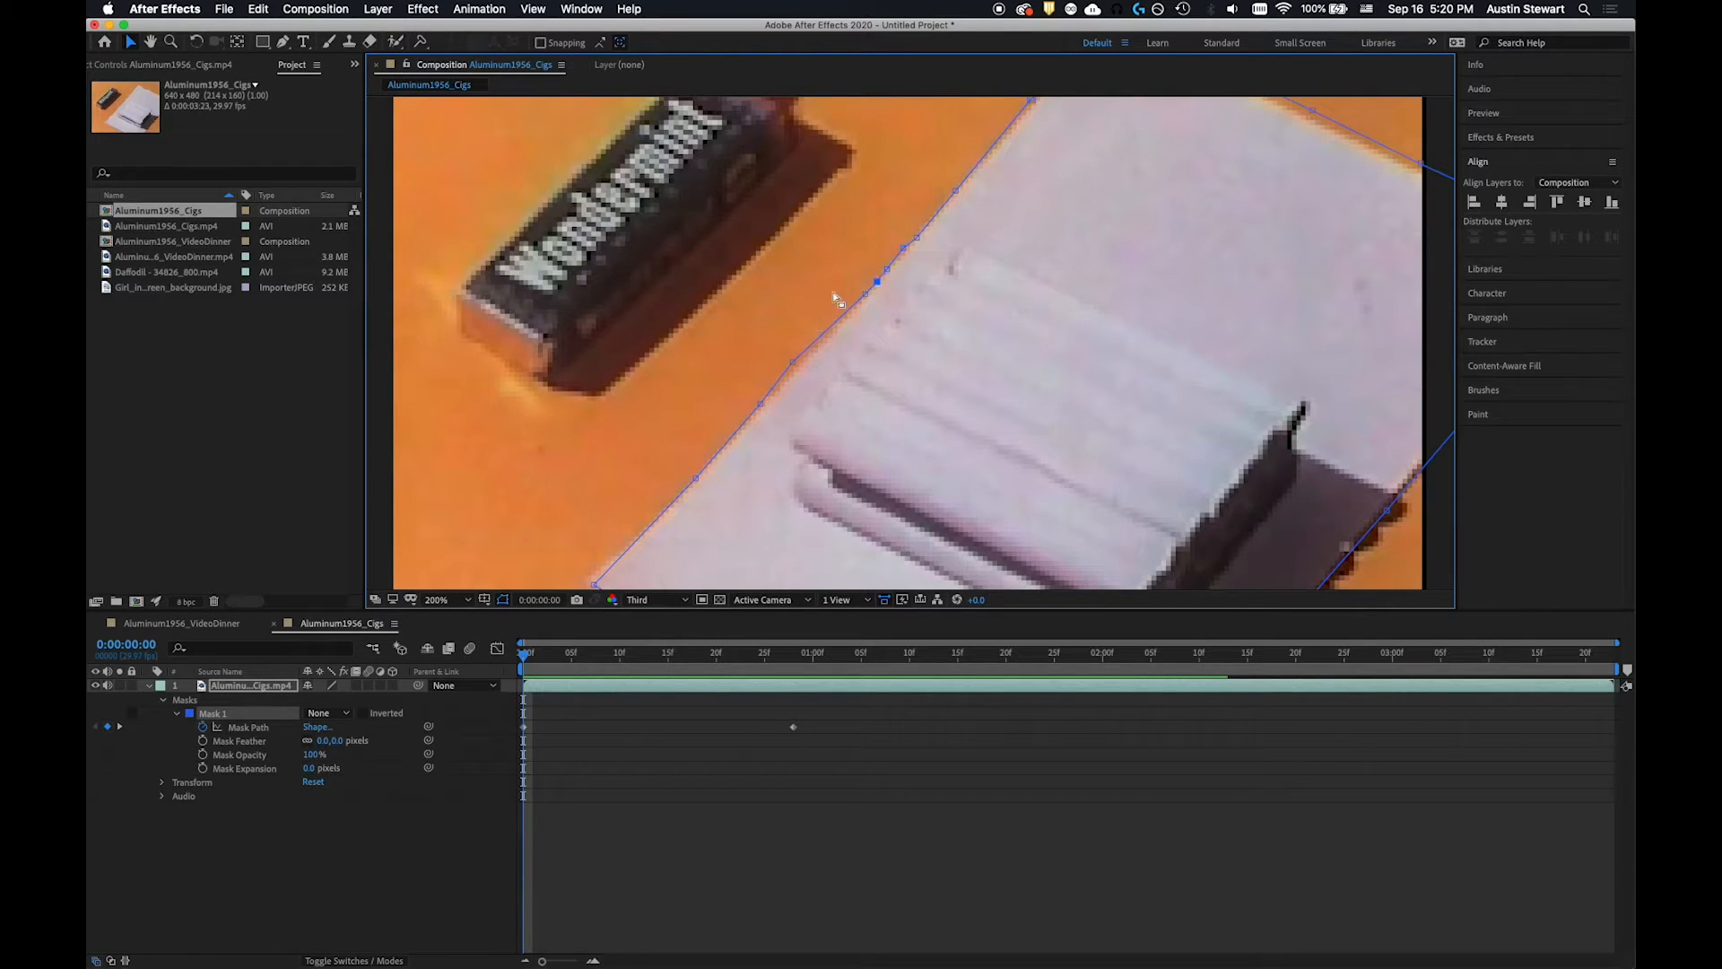
{"action": "left_click", "coordinate": [794, 362]}
{"action": "left_click_drag", "start_coordinate": [904, 248], "coordinate": [905, 251]}
{"action": "key", "text": "comma"}
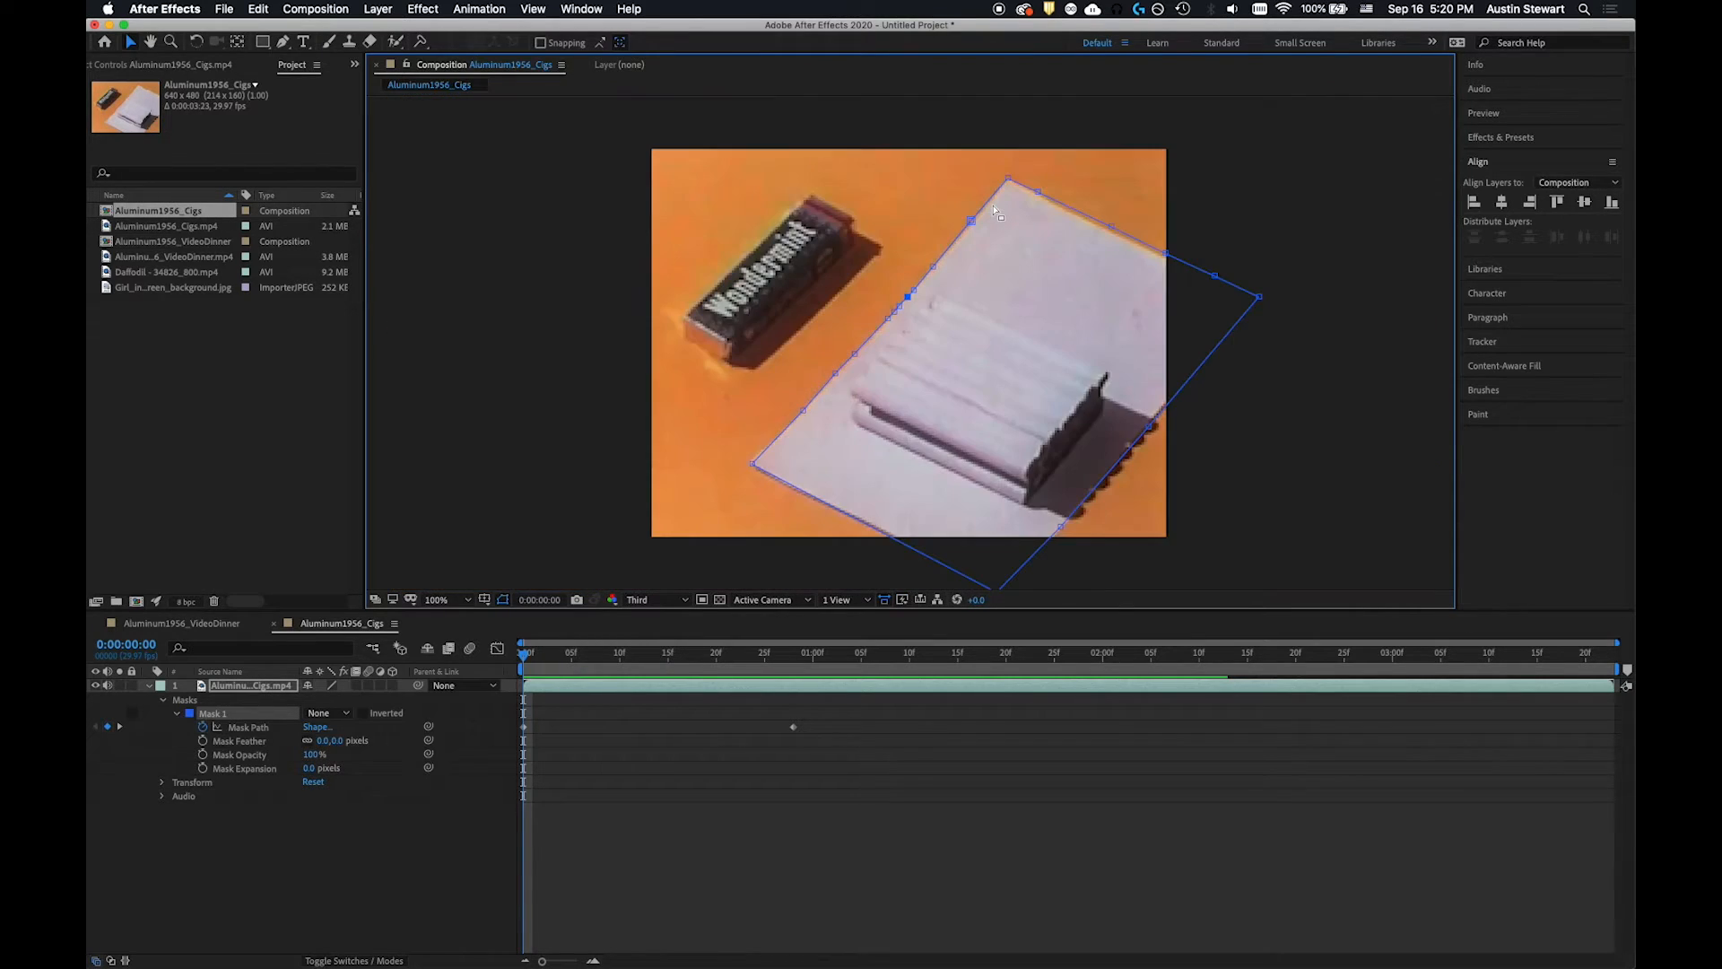
Step: Align the mask points along the foil sheet's upper-right edge, including the one just outside the frame
{"action": "left_click", "coordinate": [1038, 193]}
{"action": "left_click", "coordinate": [1111, 228]}
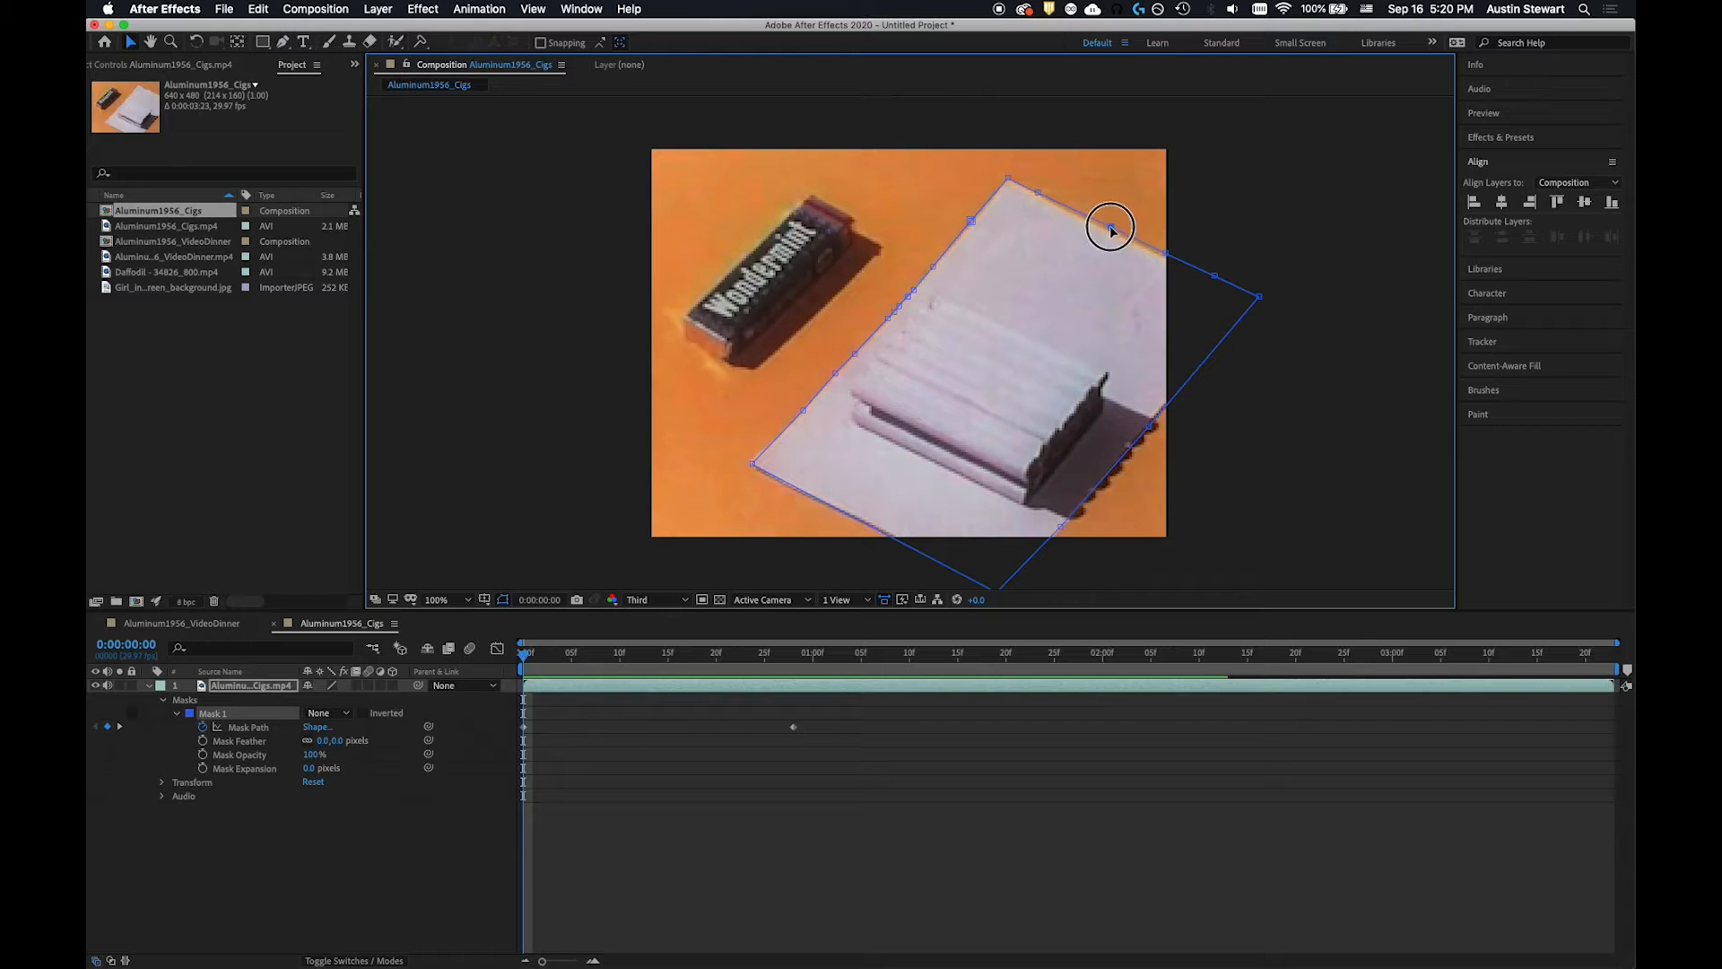
{"action": "left_click", "coordinate": [1164, 256]}
{"action": "left_click", "coordinate": [1215, 277]}
Step: Compare the mask at both keyframes, then move the first Mask Path keyframe to 0:00:00:17, where the foil starts folding
{"action": "left_click_drag", "start_coordinate": [527, 659], "coordinate": [797, 666]}
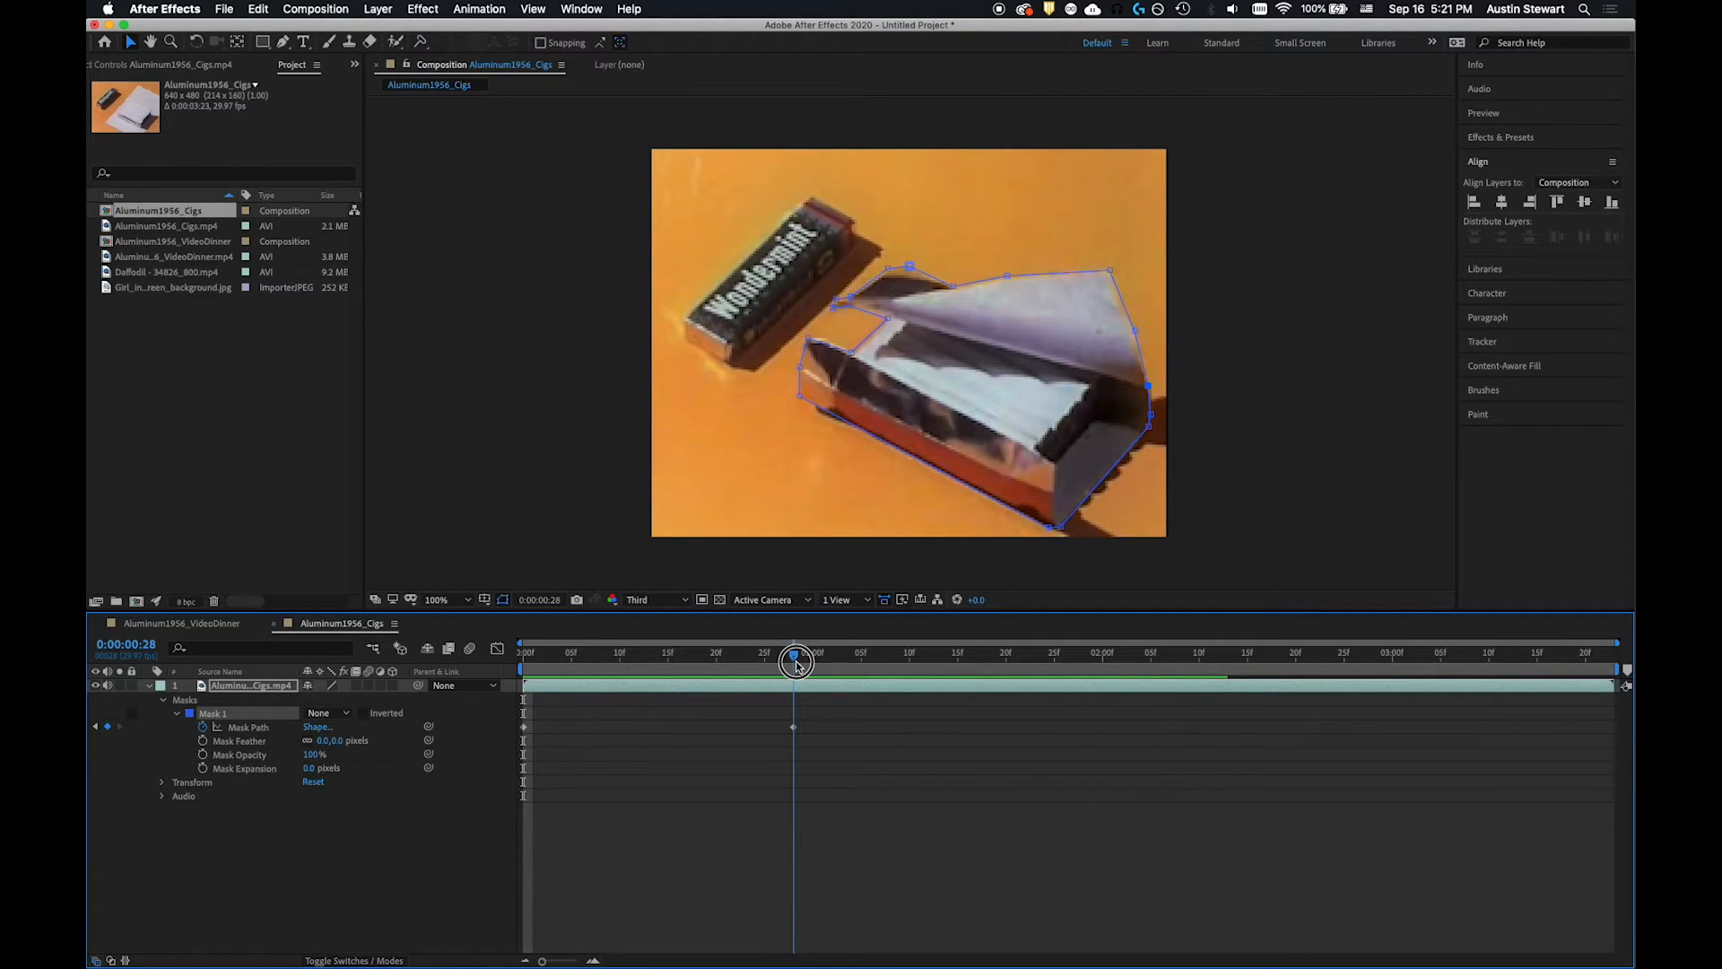
{"action": "left_click_drag", "start_coordinate": [798, 666], "coordinate": [485, 656]}
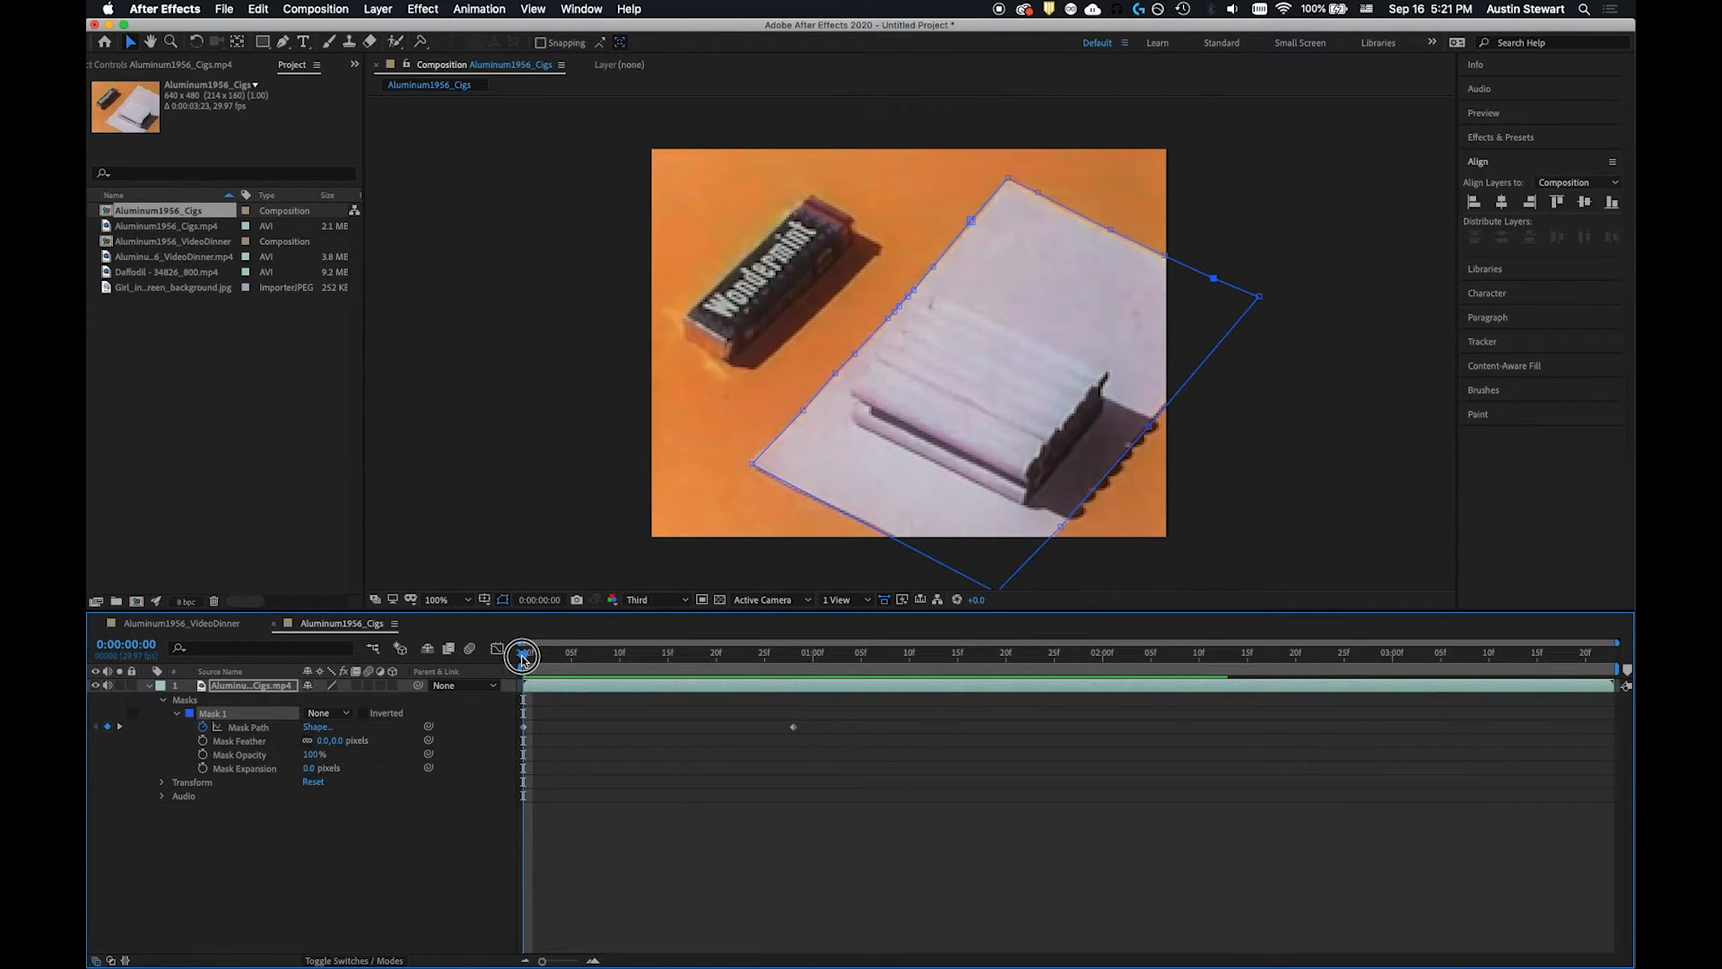
{"action": "left_click_drag", "start_coordinate": [524, 658], "coordinate": [690, 670]}
{"action": "left_click", "coordinate": [524, 726]}
{"action": "left_click_drag", "start_coordinate": [525, 728], "coordinate": [687, 729]}
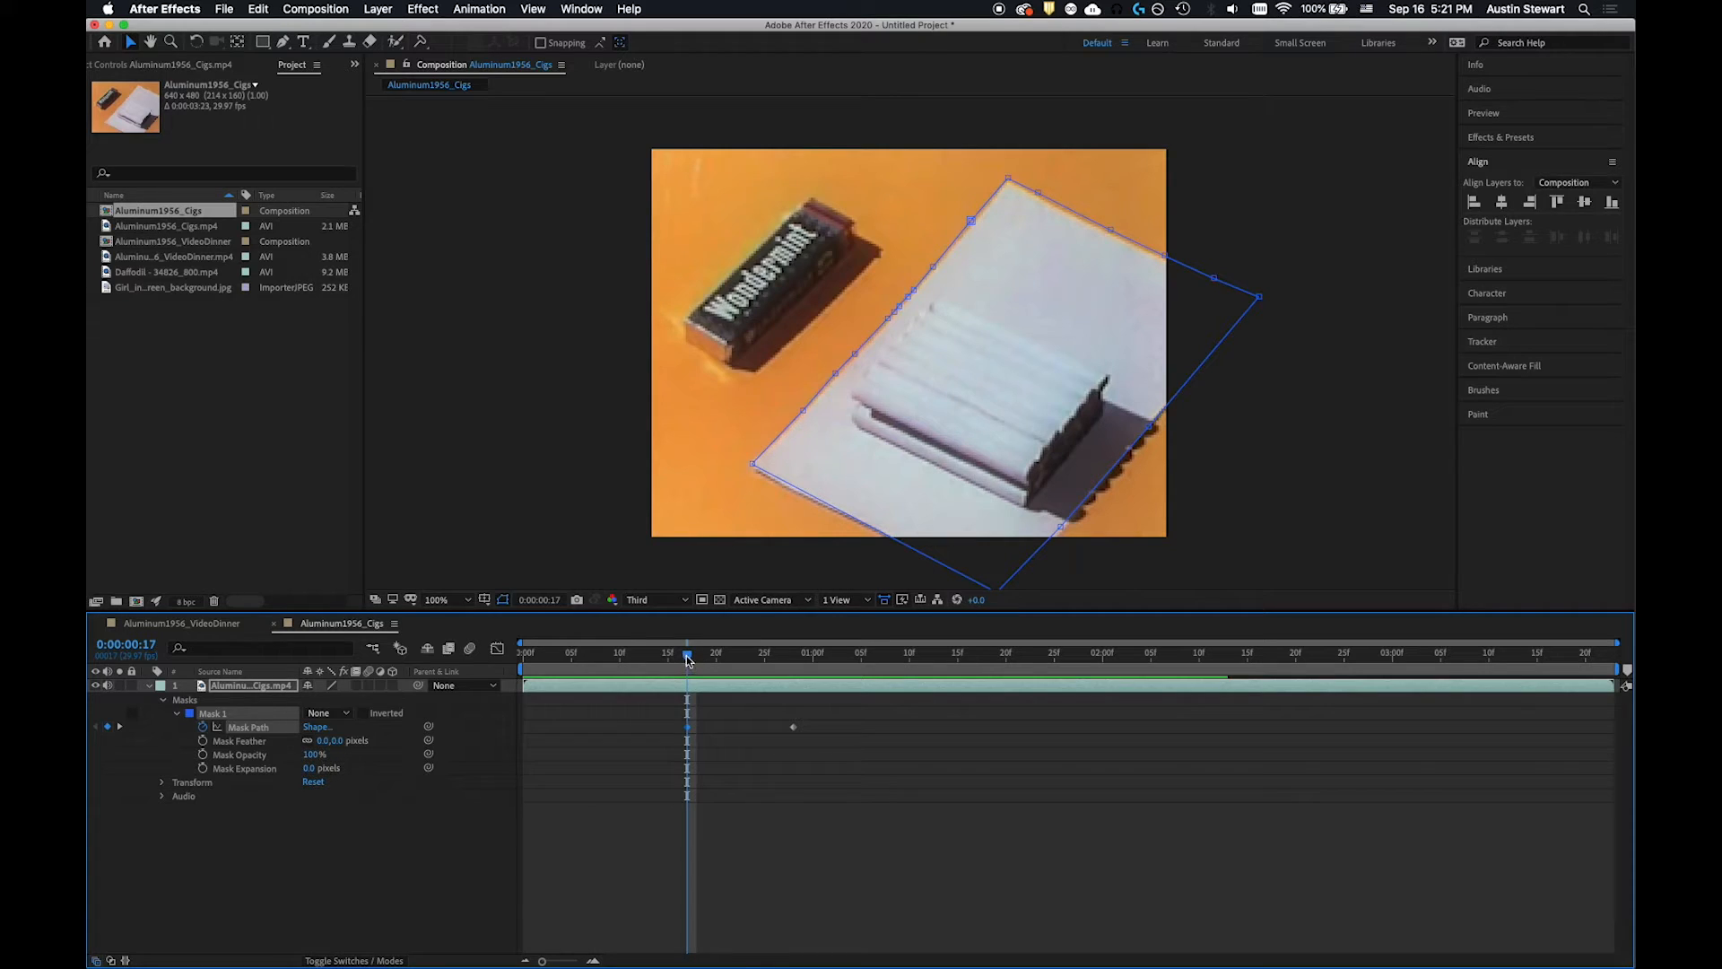
Step: Check the mask against the moving foil and add a Mask Path keyframe at 0:00:00:23
{"action": "left_click_drag", "start_coordinate": [687, 660], "coordinate": [792, 656]}
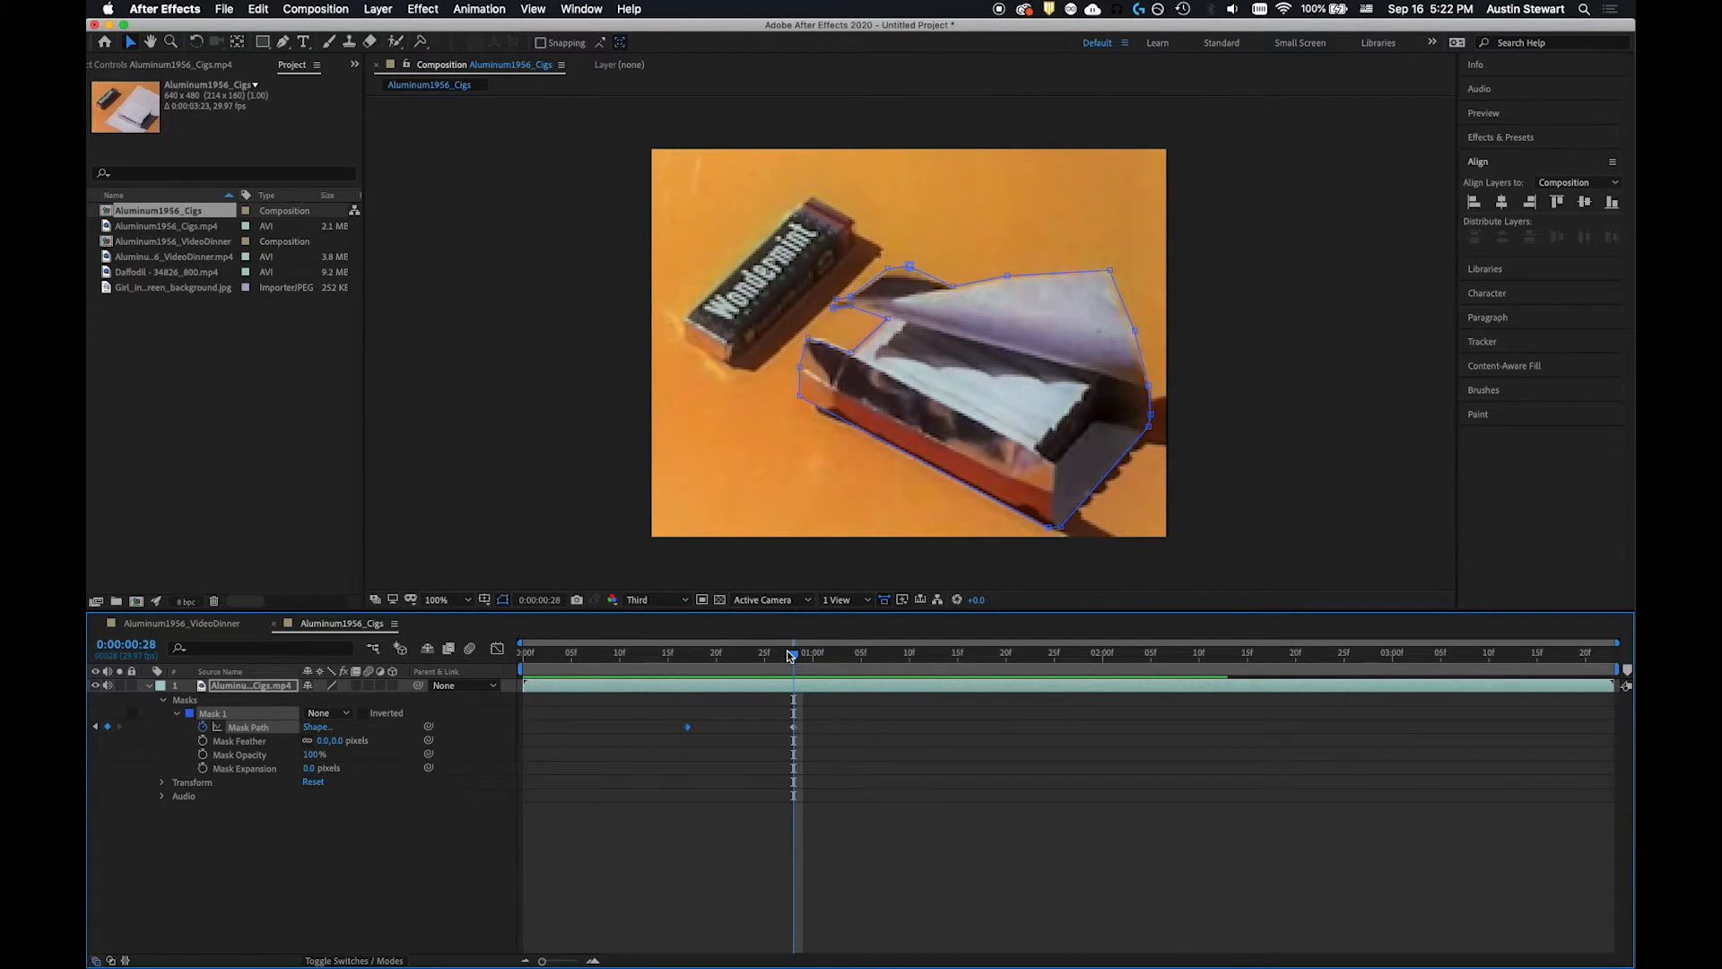
{"action": "mouse_move", "coordinate": [791, 660]}
{"action": "left_mouse_down"}
{"action": "mouse_move", "coordinate": [681, 664]}
{"action": "mouse_move", "coordinate": [791, 671]}
{"action": "left_mouse_up"}
{"action": "mouse_move", "coordinate": [792, 671]}
{"action": "left_mouse_down"}
{"action": "mouse_move", "coordinate": [807, 668]}
{"action": "mouse_move", "coordinate": [793, 670]}
{"action": "left_mouse_up"}
{"action": "left_click_drag", "start_coordinate": [792, 669], "coordinate": [744, 671]}
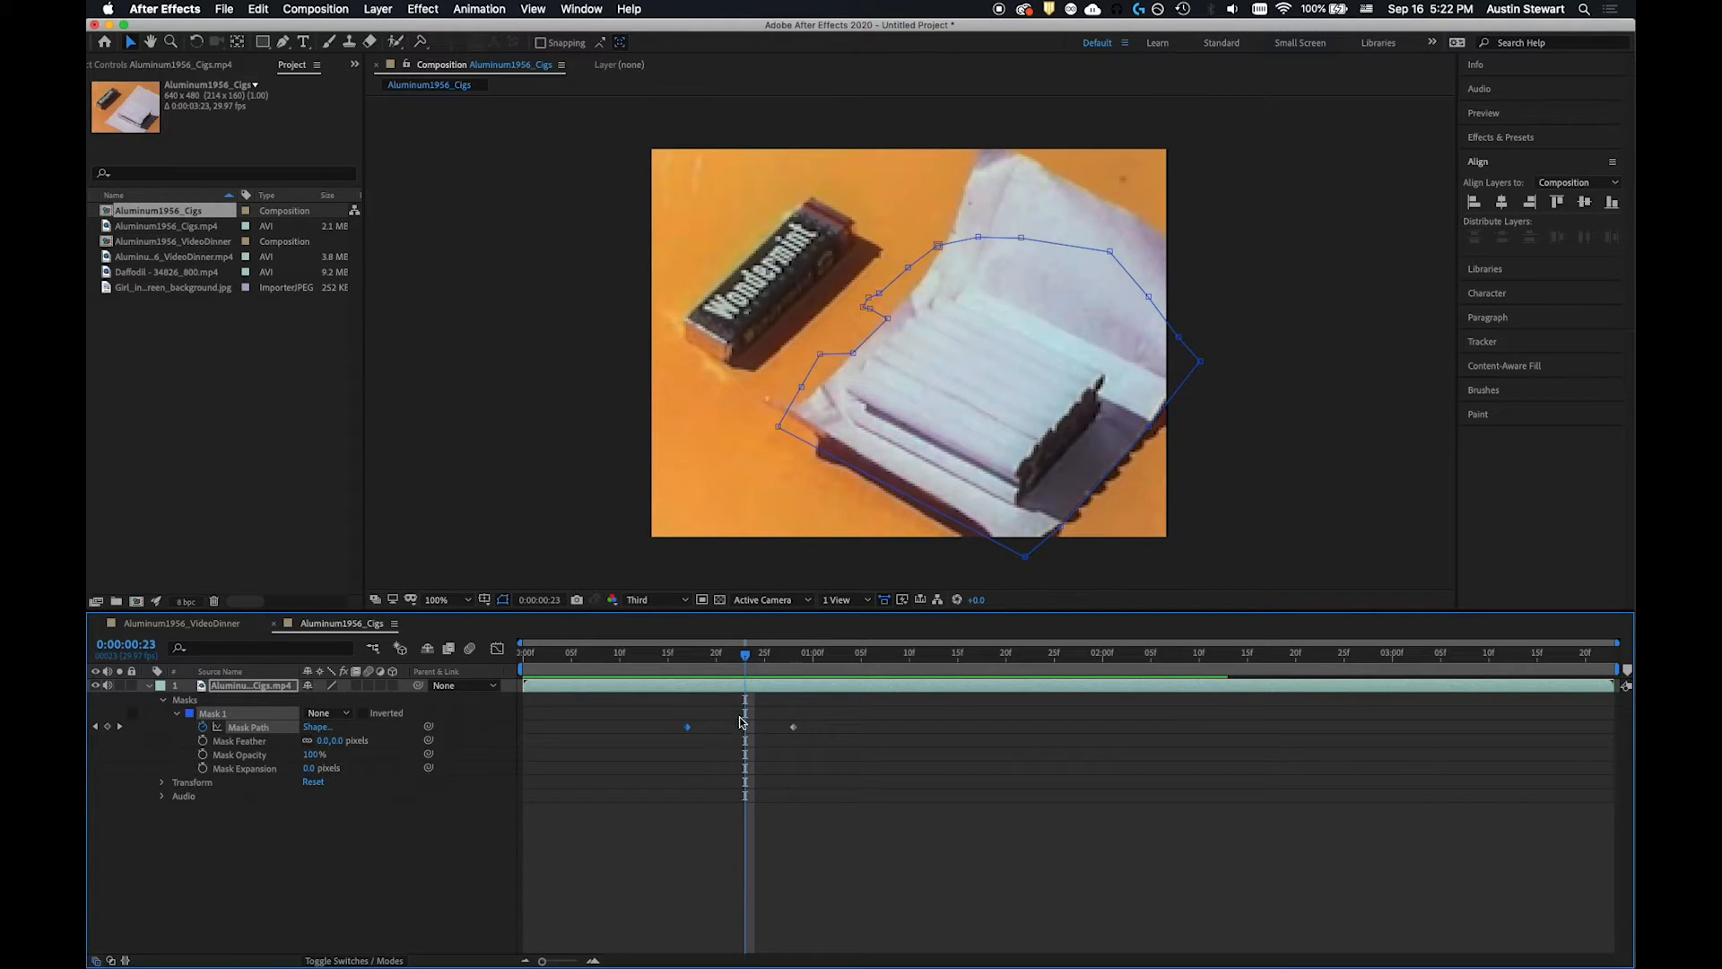
{"action": "left_click_drag", "start_coordinate": [743, 659], "coordinate": [742, 660]}
{"action": "left_click", "coordinate": [108, 726]}
Step: At 0:00:00:23, fit the mask points to the pack's lower-left foil corner and the left edge beside the cigarettes
{"action": "left_click", "coordinate": [770, 475]}
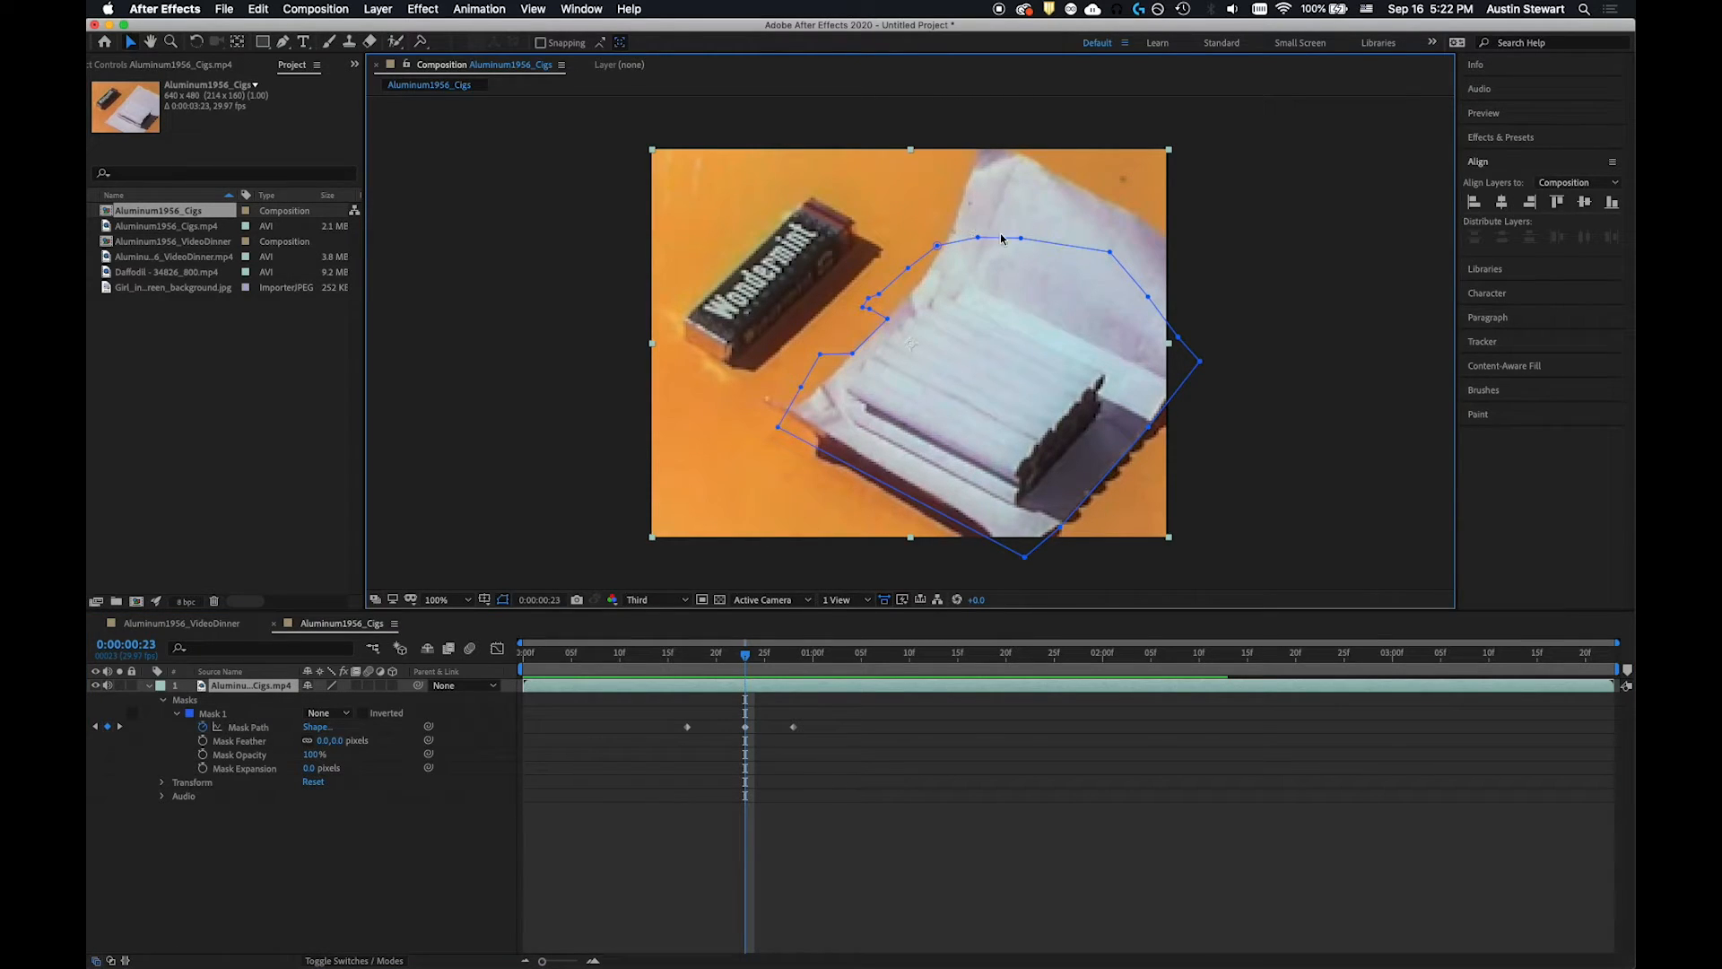
{"action": "left_click", "coordinate": [777, 427]}
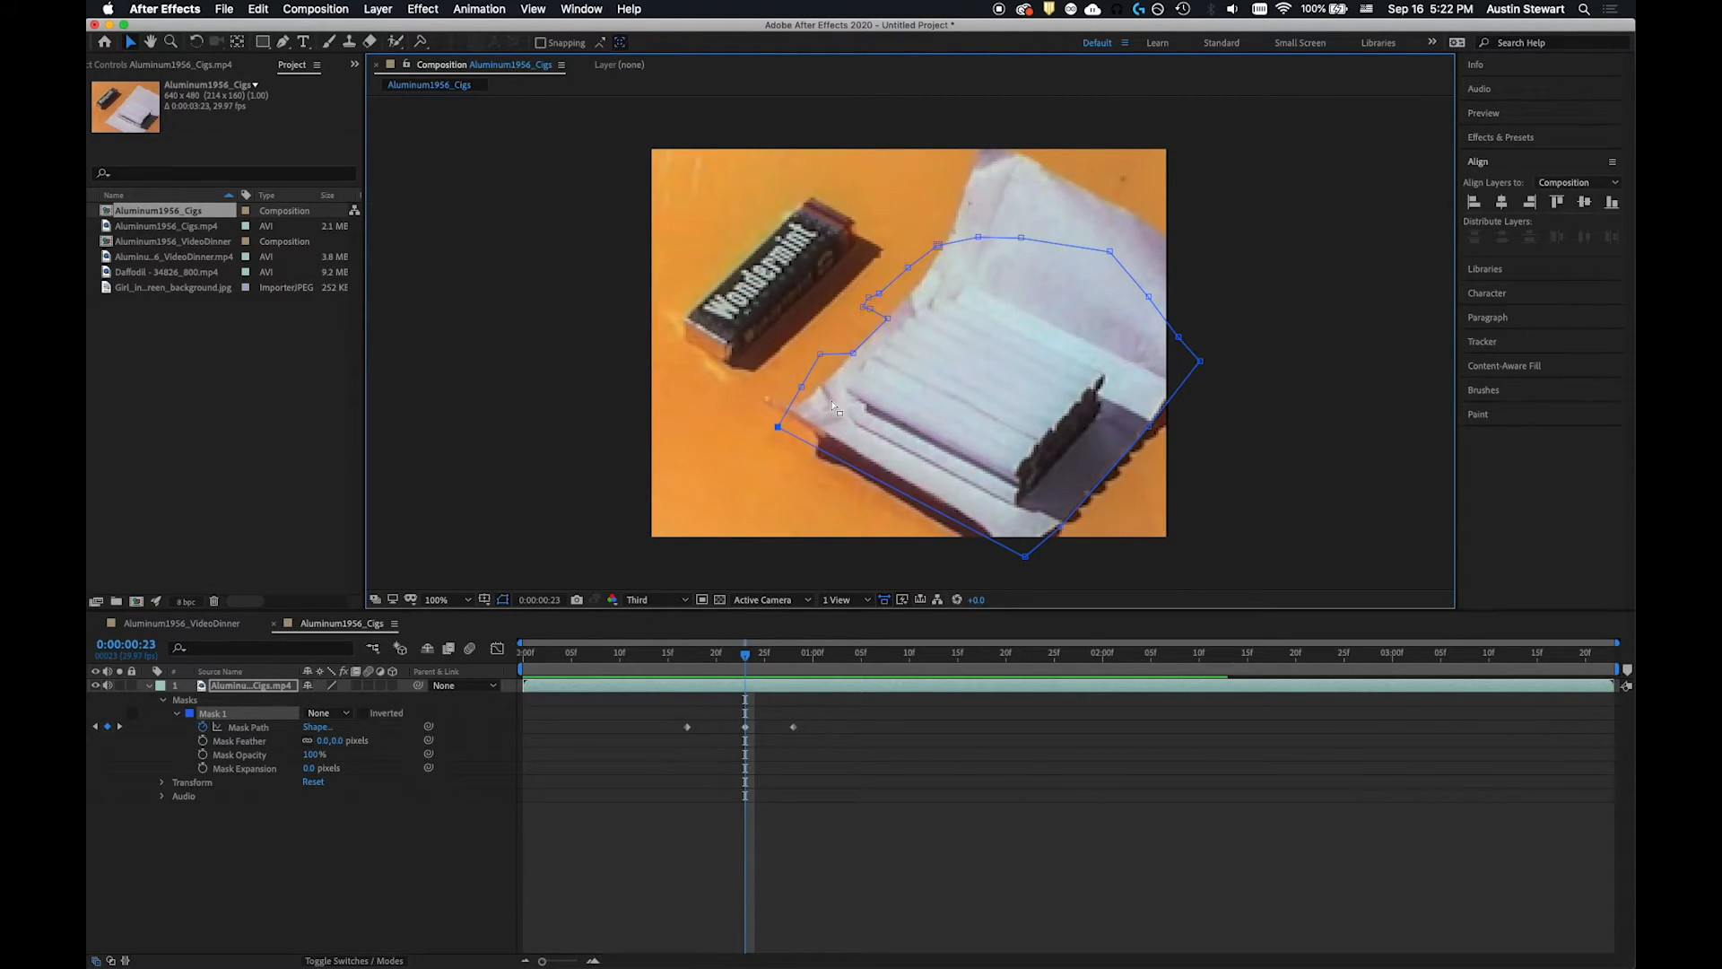
{"action": "left_click_drag", "start_coordinate": [777, 427], "coordinate": [837, 370]}
{"action": "left_click_drag", "start_coordinate": [873, 313], "coordinate": [899, 312]}
{"action": "left_click_drag", "start_coordinate": [870, 311], "coordinate": [907, 298]}
Step: At 0:00:00:23, extend the mask's upper and right points around the raised foil flap, placing its top corner above the frame
{"action": "left_click_drag", "start_coordinate": [1205, 362], "coordinate": [1255, 294]}
{"action": "left_click_drag", "start_coordinate": [1179, 337], "coordinate": [1120, 204]}
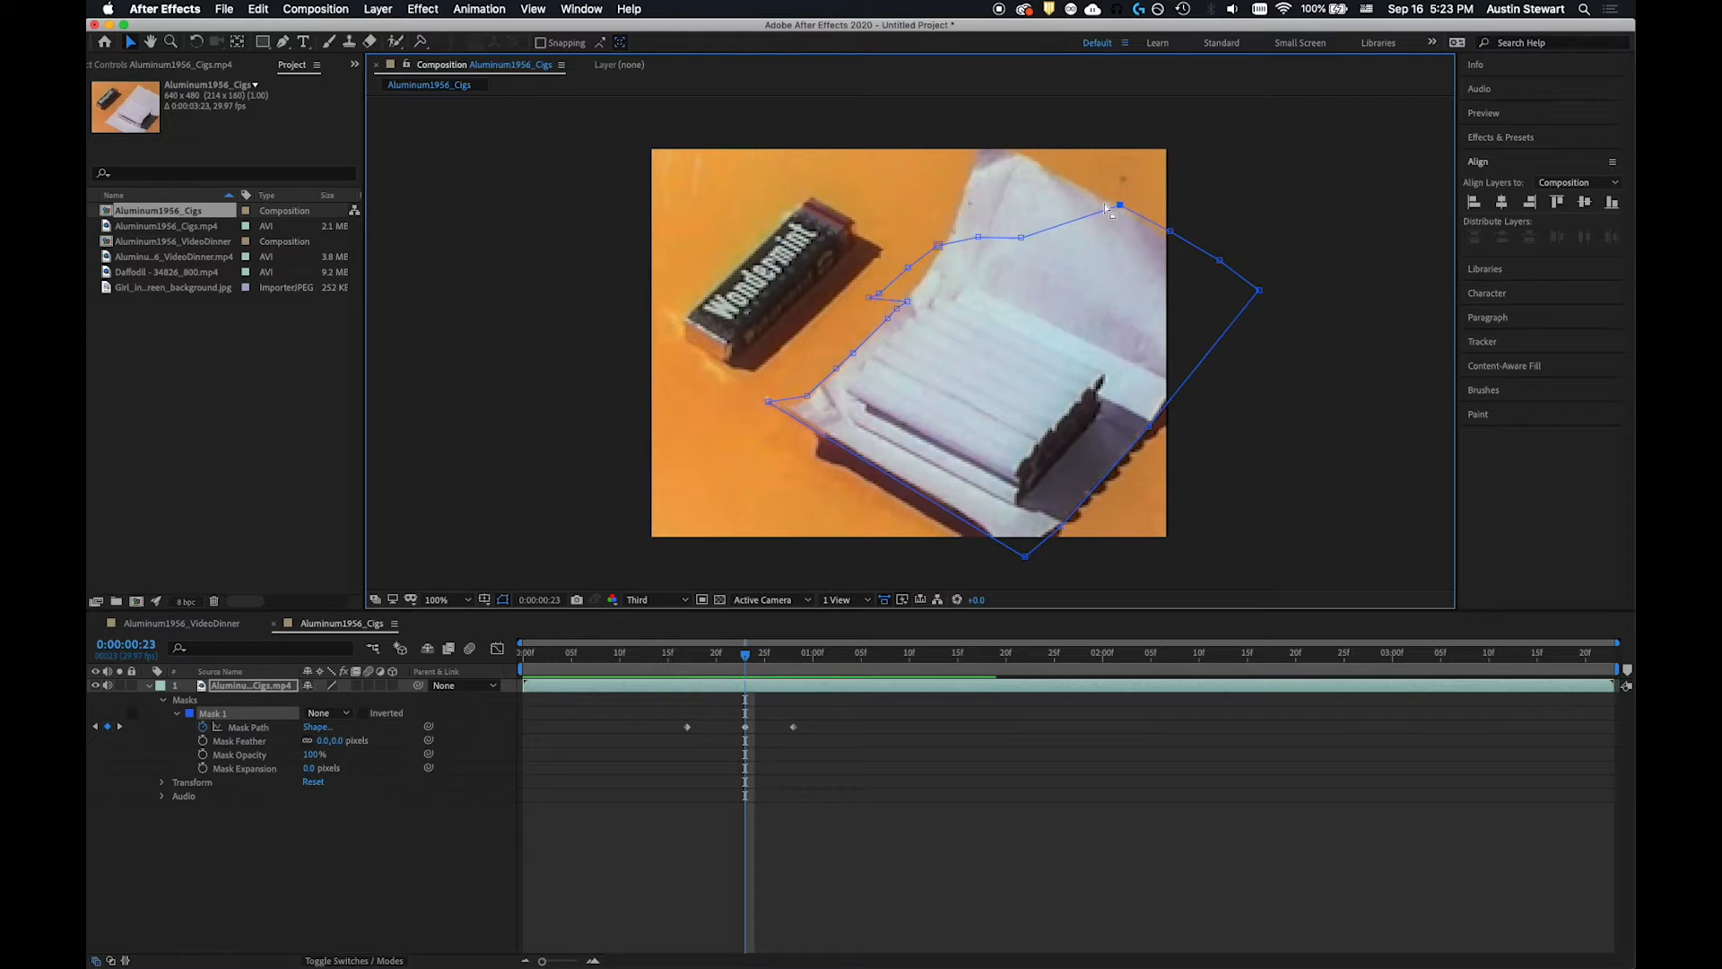
{"action": "left_click_drag", "start_coordinate": [1019, 235], "coordinate": [1036, 162]}
{"action": "left_click_drag", "start_coordinate": [977, 238], "coordinate": [989, 134]}
{"action": "left_click_drag", "start_coordinate": [939, 246], "coordinate": [911, 299]}
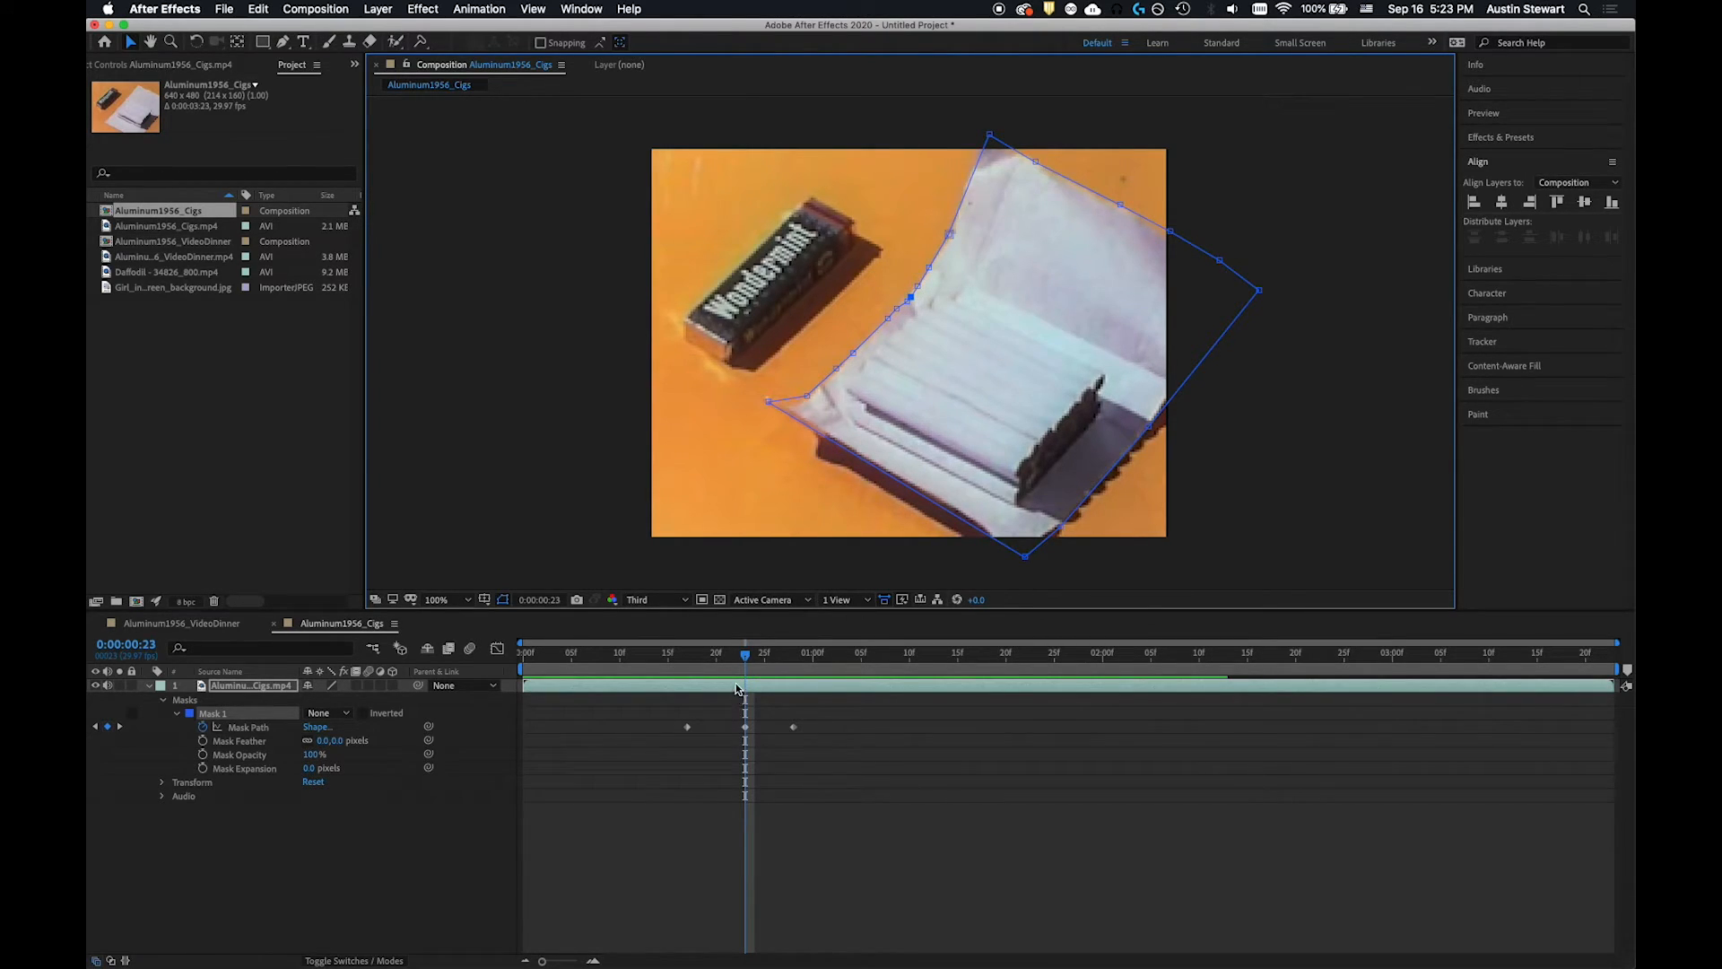
Step: Add a Mask Path keyframe at 0:00:00:20, undo the accidental shift of the whole mask, and deselect its points
{"action": "mouse_move", "coordinate": [746, 655]}
{"action": "left_mouse_down"}
{"action": "mouse_move", "coordinate": [691, 657]}
{"action": "mouse_move", "coordinate": [777, 657]}
{"action": "mouse_move", "coordinate": [720, 665]}
{"action": "left_mouse_up"}
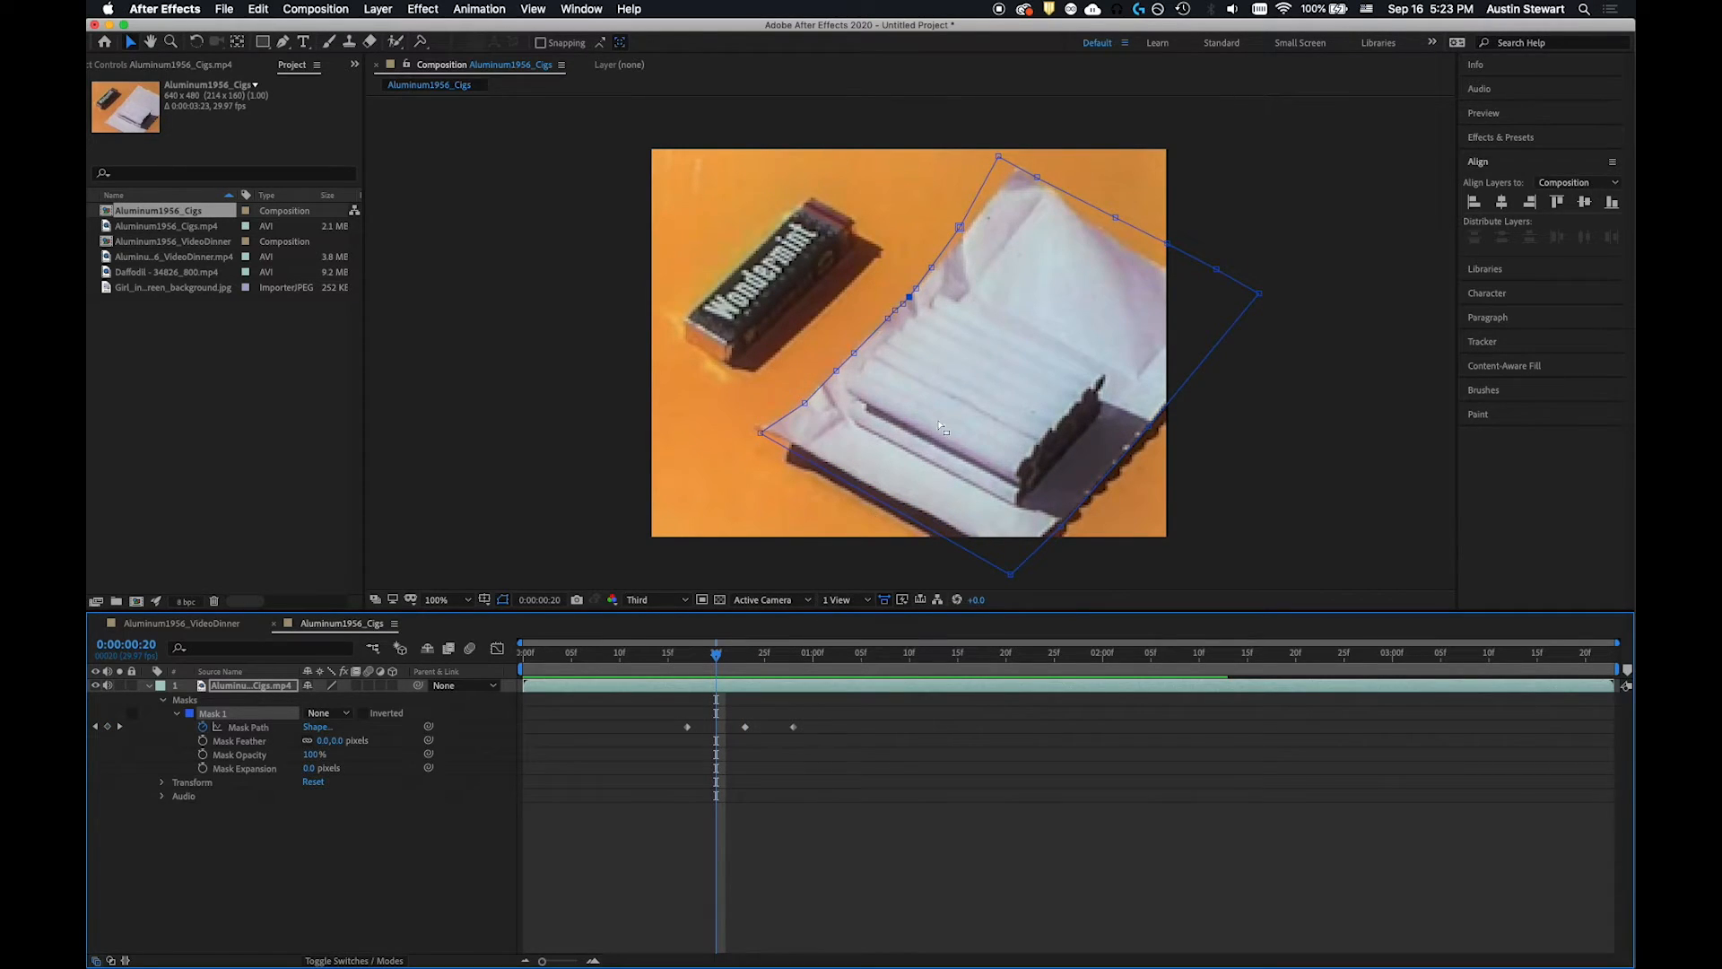
{"action": "left_click", "coordinate": [107, 728]}
{"action": "left_click_drag", "start_coordinate": [999, 163], "coordinate": [1007, 163]}
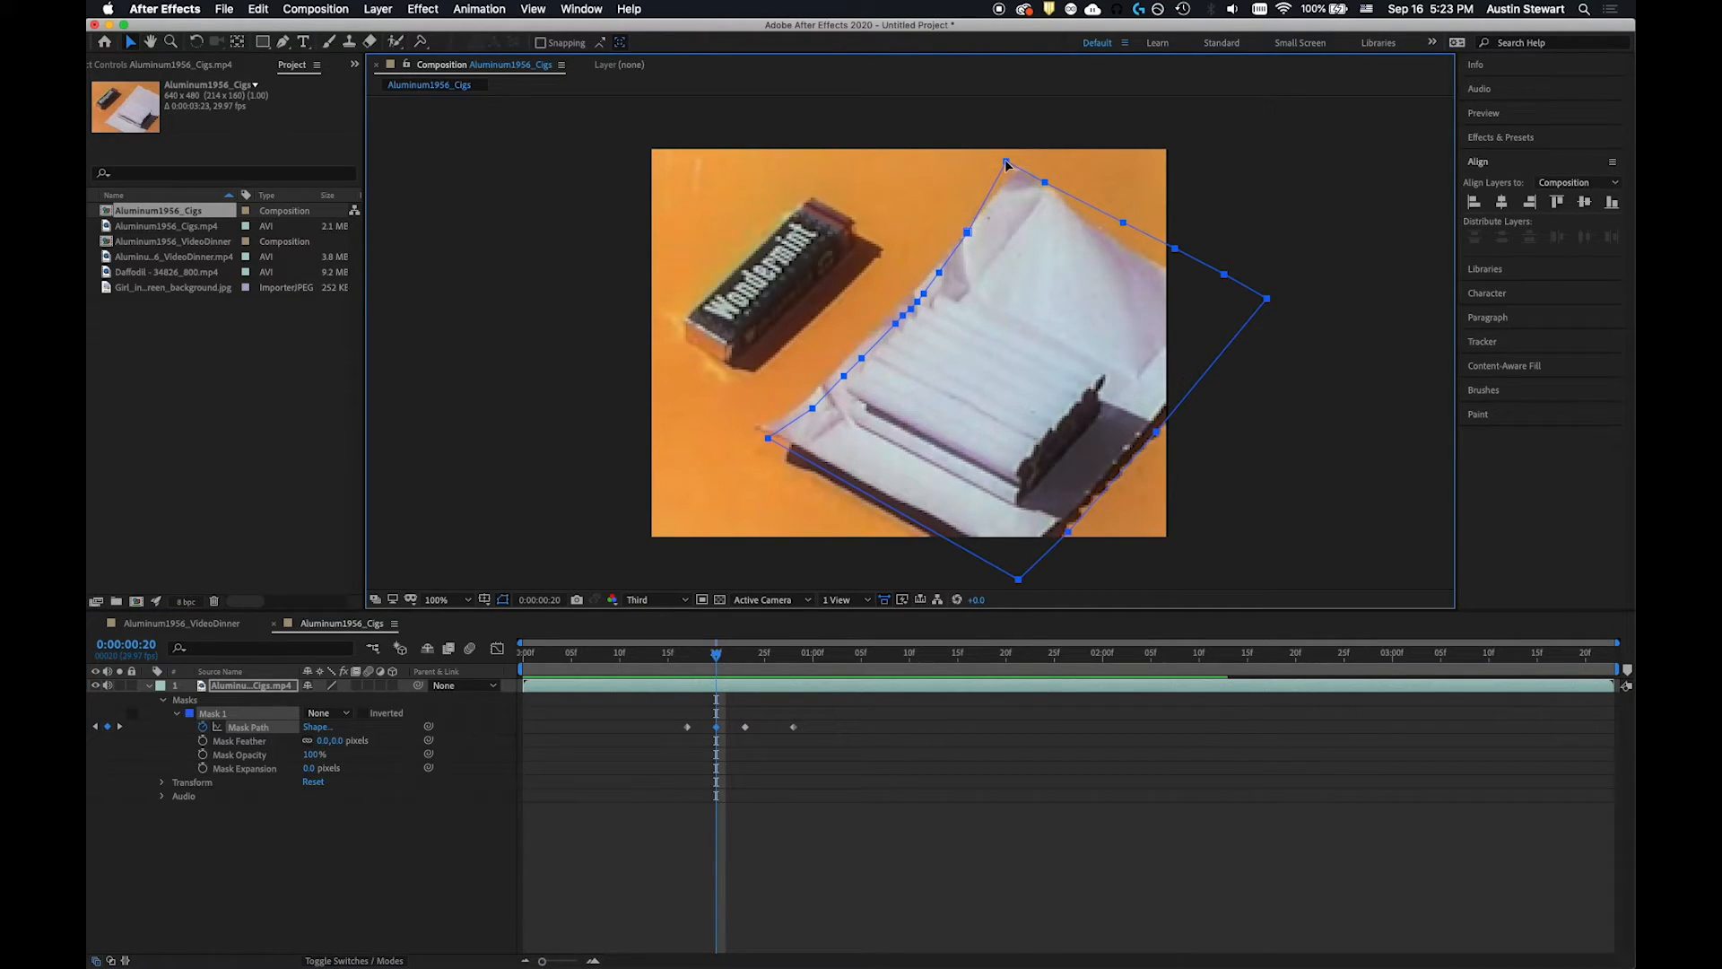
{"action": "key", "text": "super+z"}
{"action": "left_click", "coordinate": [926, 183]}
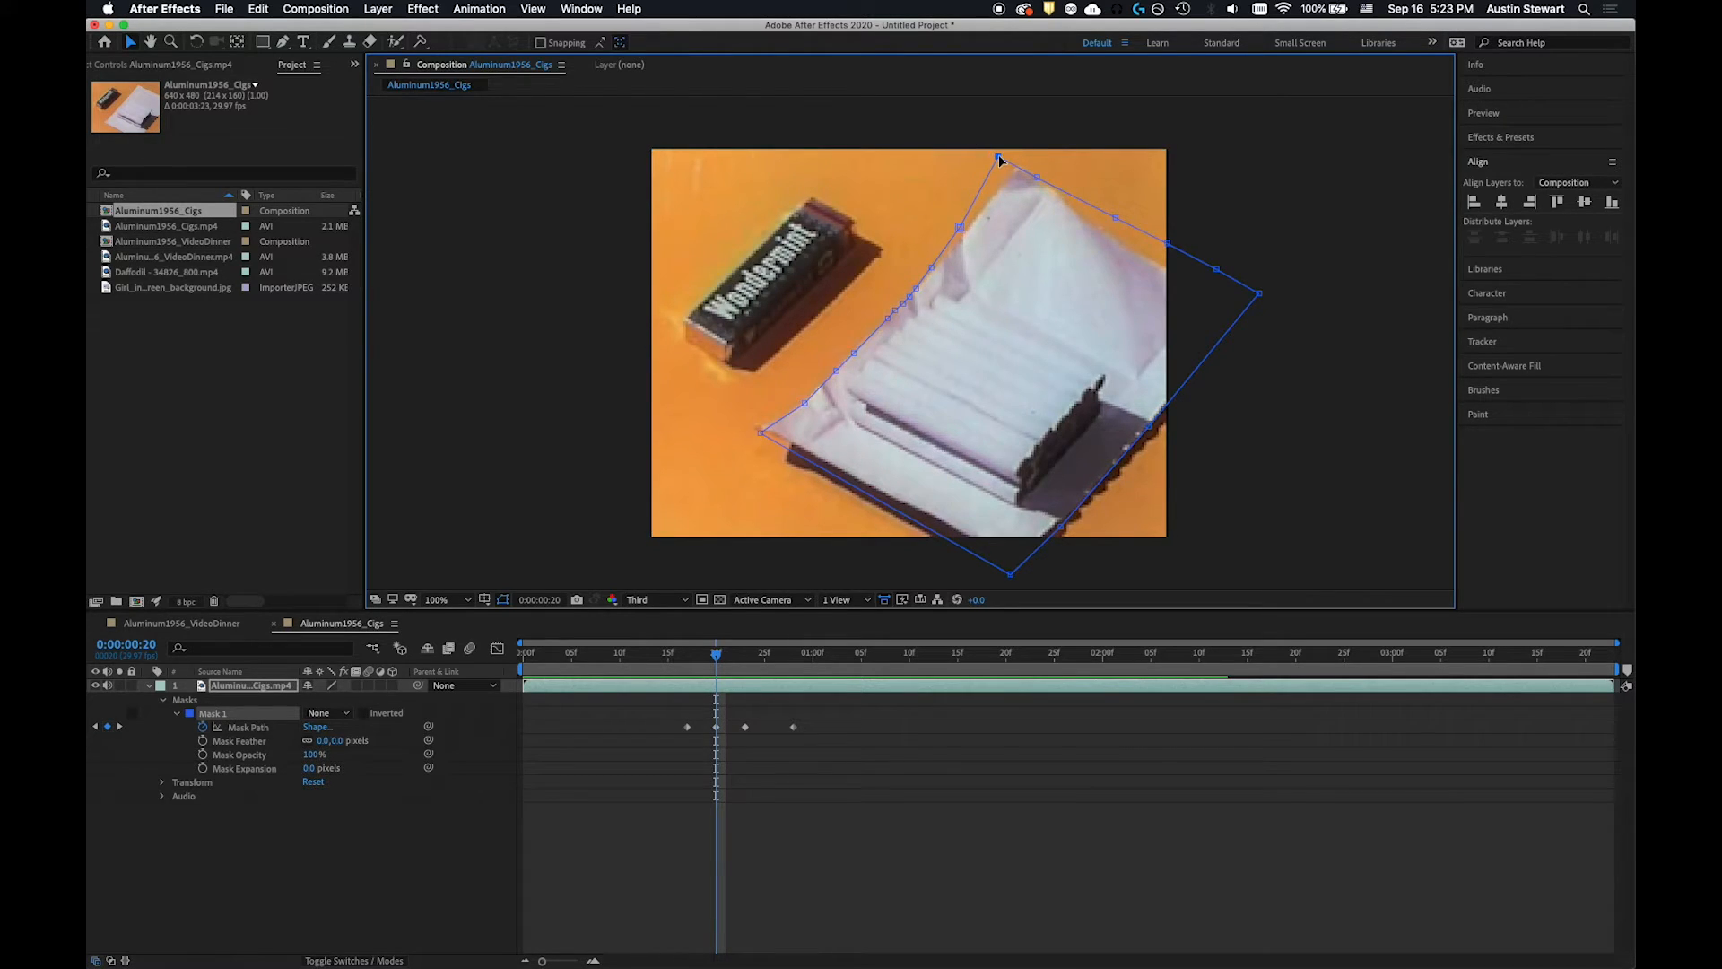
Step: At 0:00:00:20, fit the mask's corner points and upper-right edge to the partly raised foil
{"action": "left_click_drag", "start_coordinate": [999, 158], "coordinate": [1015, 169]}
{"action": "left_click_drag", "start_coordinate": [959, 228], "coordinate": [963, 231]}
{"action": "left_click_drag", "start_coordinate": [762, 437], "coordinate": [757, 426]}
{"action": "mouse_move", "coordinate": [1012, 575]}
{"action": "left_mouse_down"}
{"action": "mouse_move", "coordinate": [1055, 527]}
{"action": "mouse_move", "coordinate": [1019, 566]}
{"action": "left_mouse_up"}
{"action": "left_click_drag", "start_coordinate": [1117, 219], "coordinate": [1209, 286]}
Step: At 0:00:00:19, adjust the mask's bottom corner, upper-left edge and upper-right edge to follow the foil
{"action": "mouse_move", "coordinate": [719, 660]}
{"action": "left_mouse_down"}
{"action": "mouse_move", "coordinate": [696, 656]}
{"action": "mouse_move", "coordinate": [758, 666]}
{"action": "mouse_move", "coordinate": [701, 667]}
{"action": "left_mouse_up"}
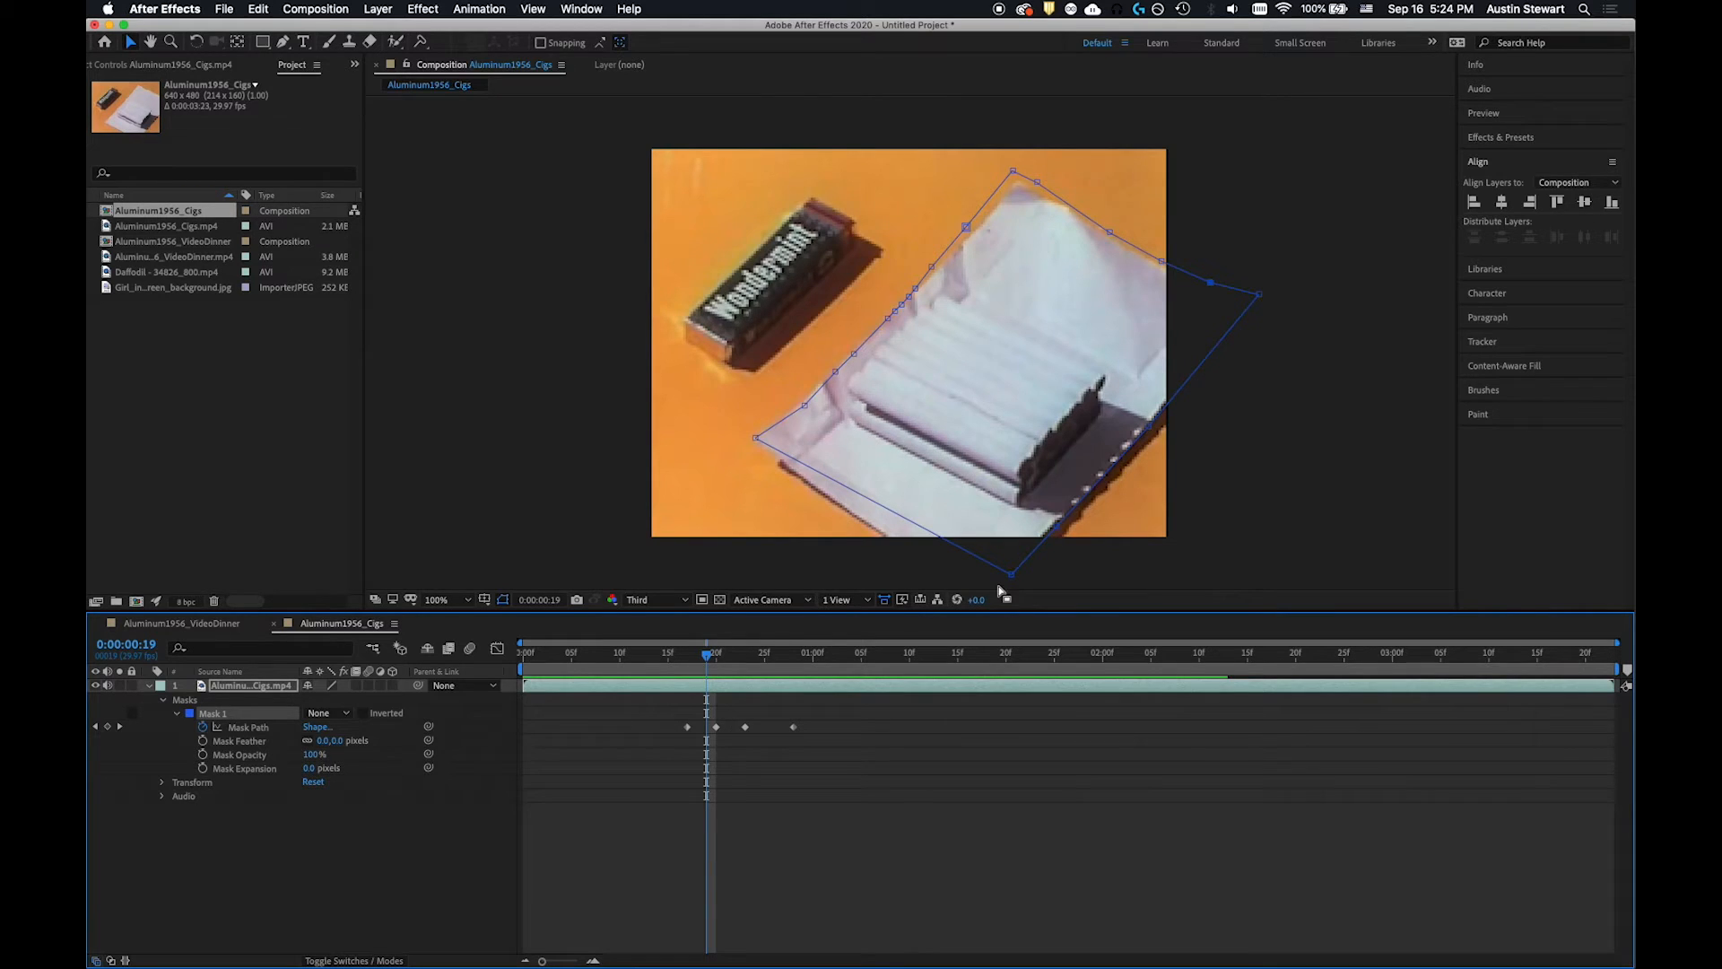
{"action": "left_click_drag", "start_coordinate": [1012, 579], "coordinate": [976, 605]}
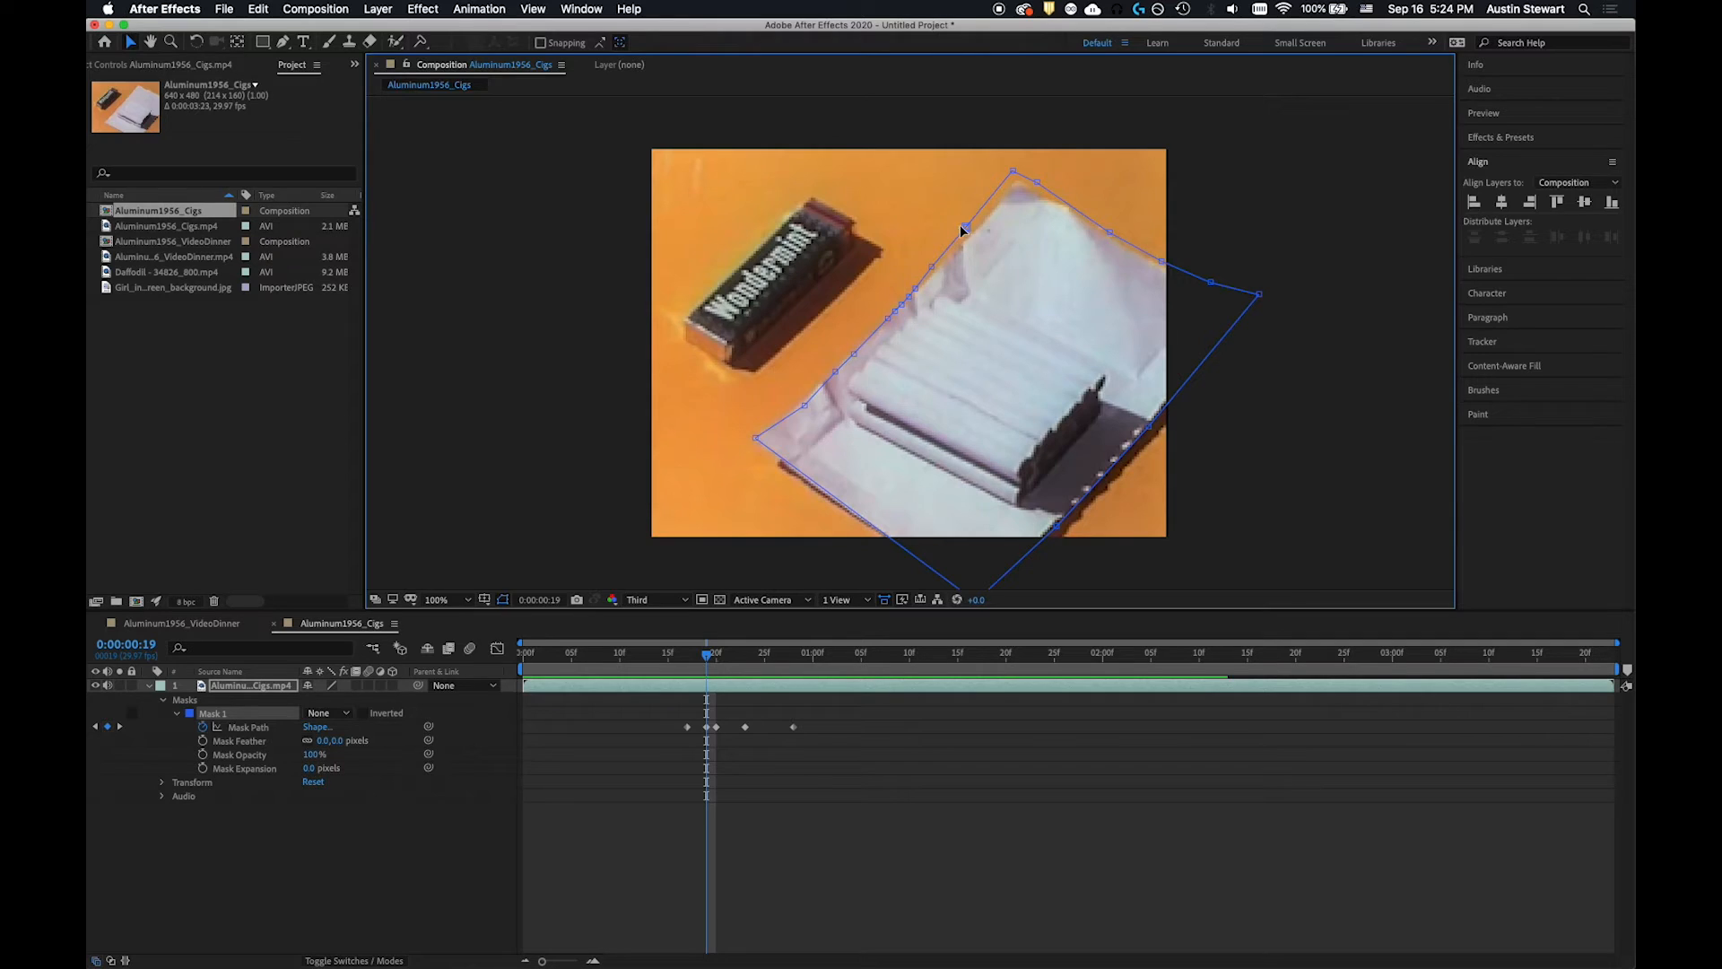
{"action": "left_click_drag", "start_coordinate": [968, 228], "coordinate": [936, 267]}
{"action": "left_click", "coordinate": [931, 268]}
{"action": "left_click_drag", "start_coordinate": [1014, 173], "coordinate": [1161, 265]}
Step: At 0:00:00:18, nudge the mask points at the left corner, upper-left edge and upper-right edge onto the foil outline
{"action": "left_click_drag", "start_coordinate": [707, 664], "coordinate": [697, 664]}
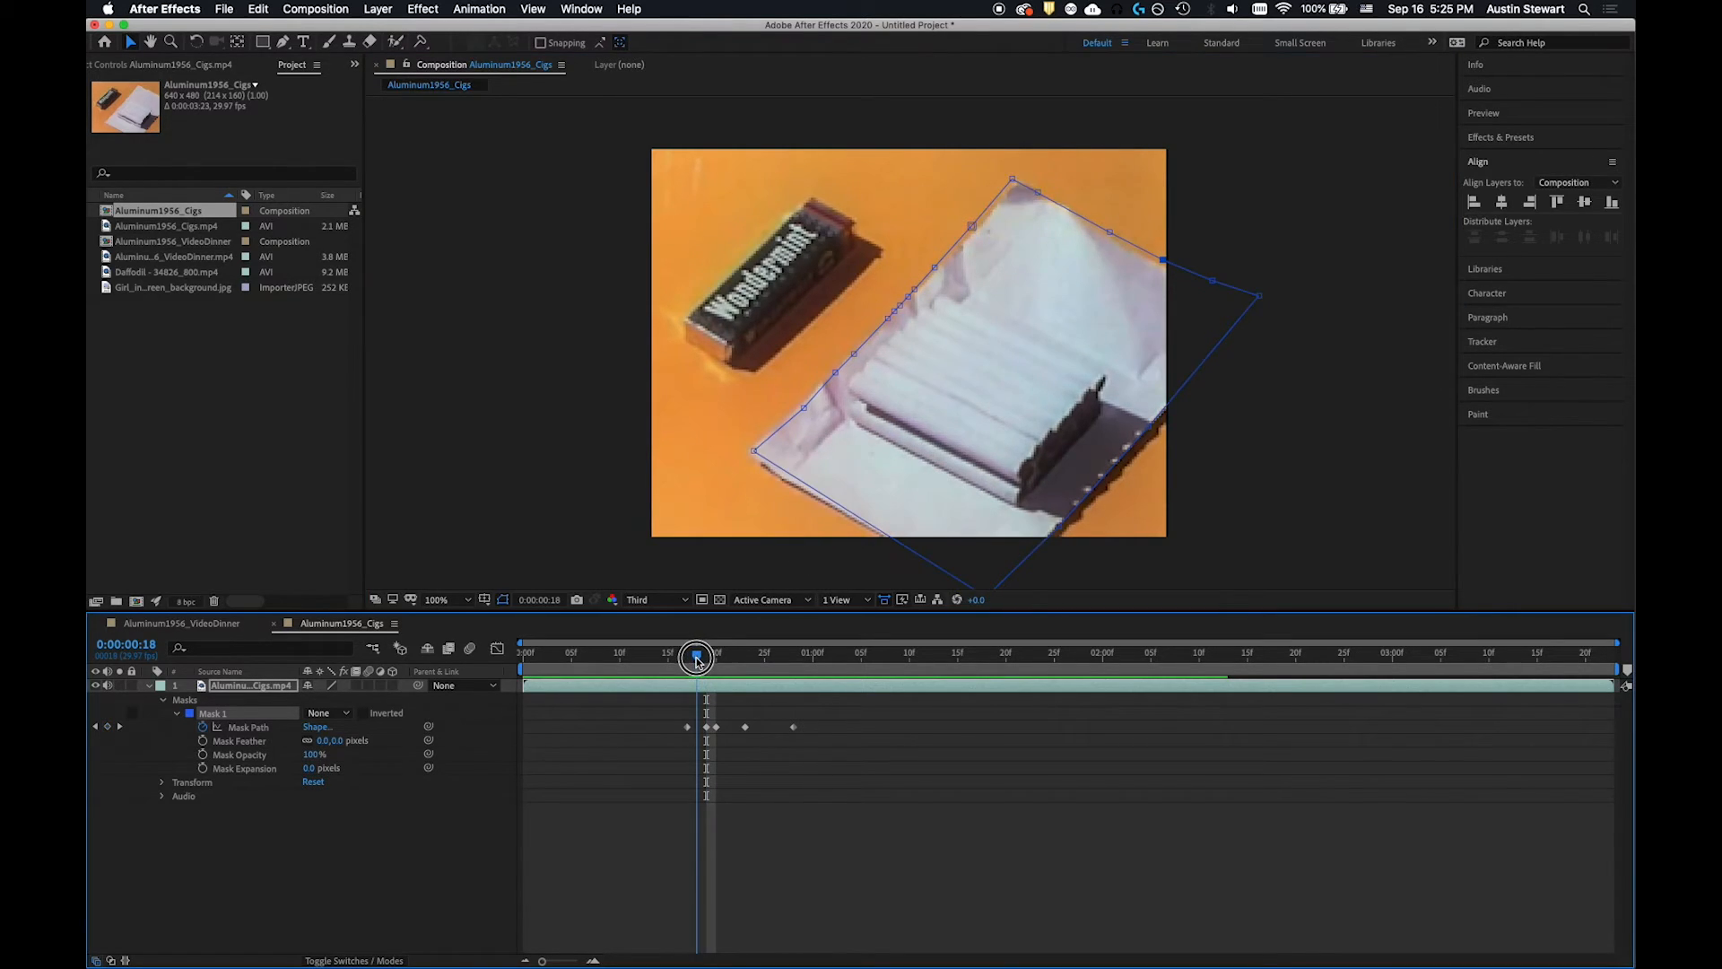
{"action": "left_click_drag", "start_coordinate": [753, 453], "coordinate": [747, 455]}
{"action": "left_click", "coordinate": [801, 406]}
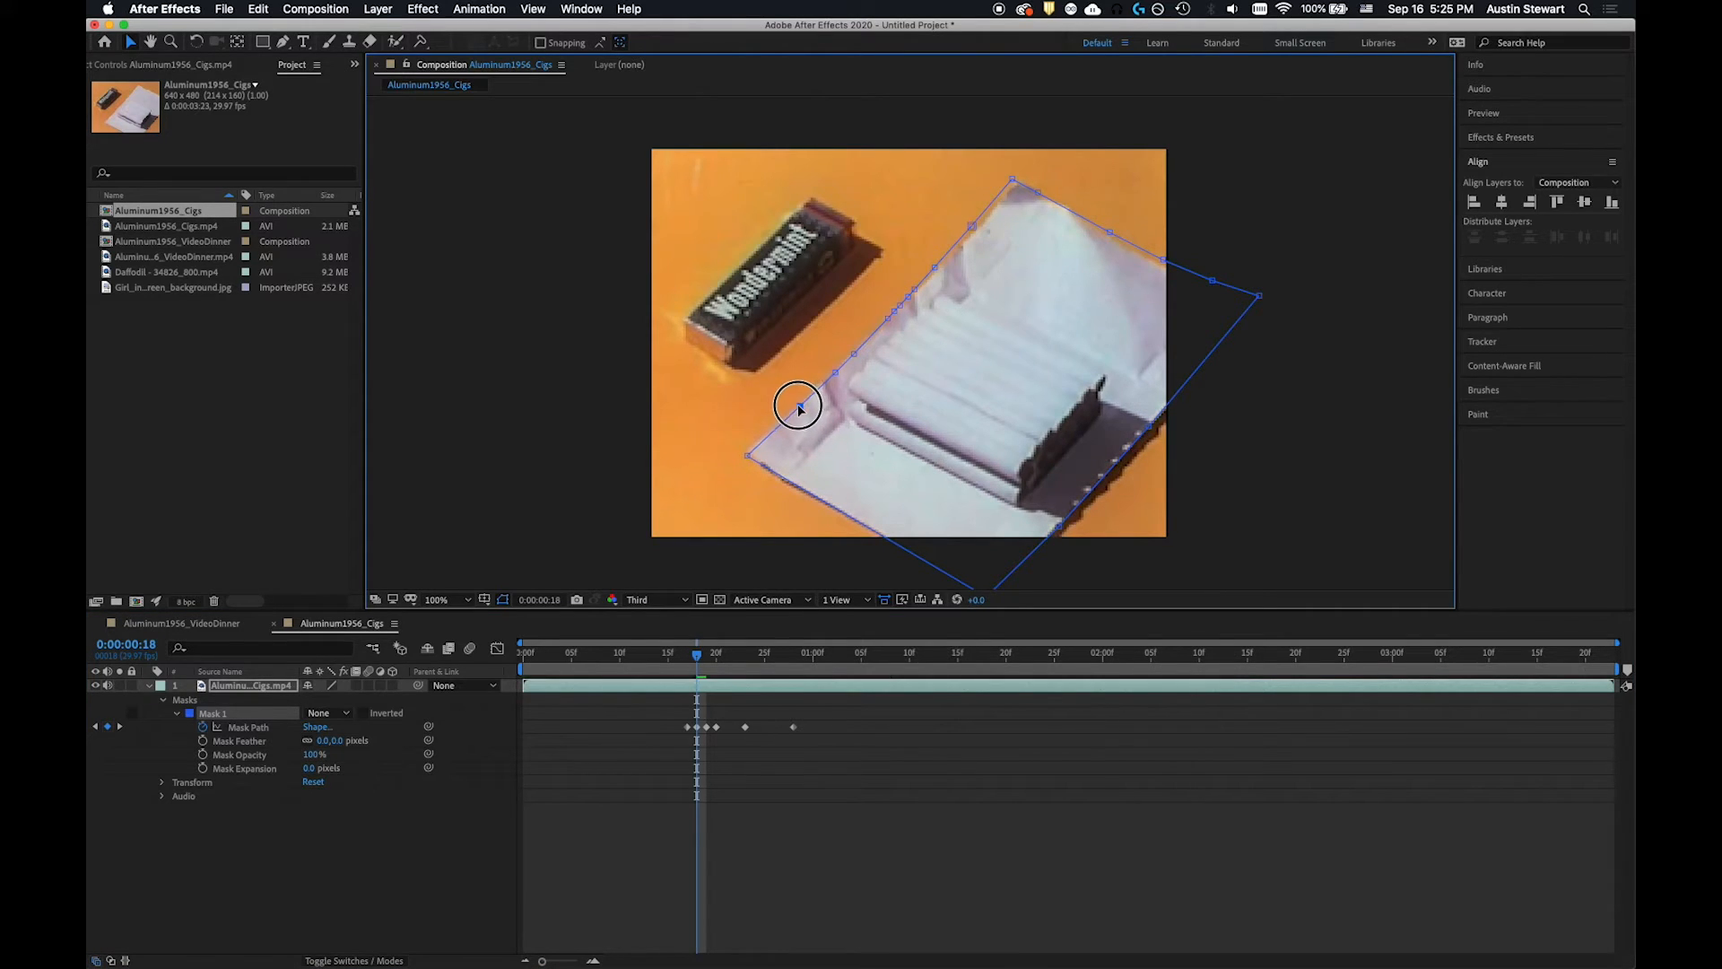
{"action": "left_click", "coordinate": [936, 271]}
{"action": "left_click", "coordinate": [976, 228]}
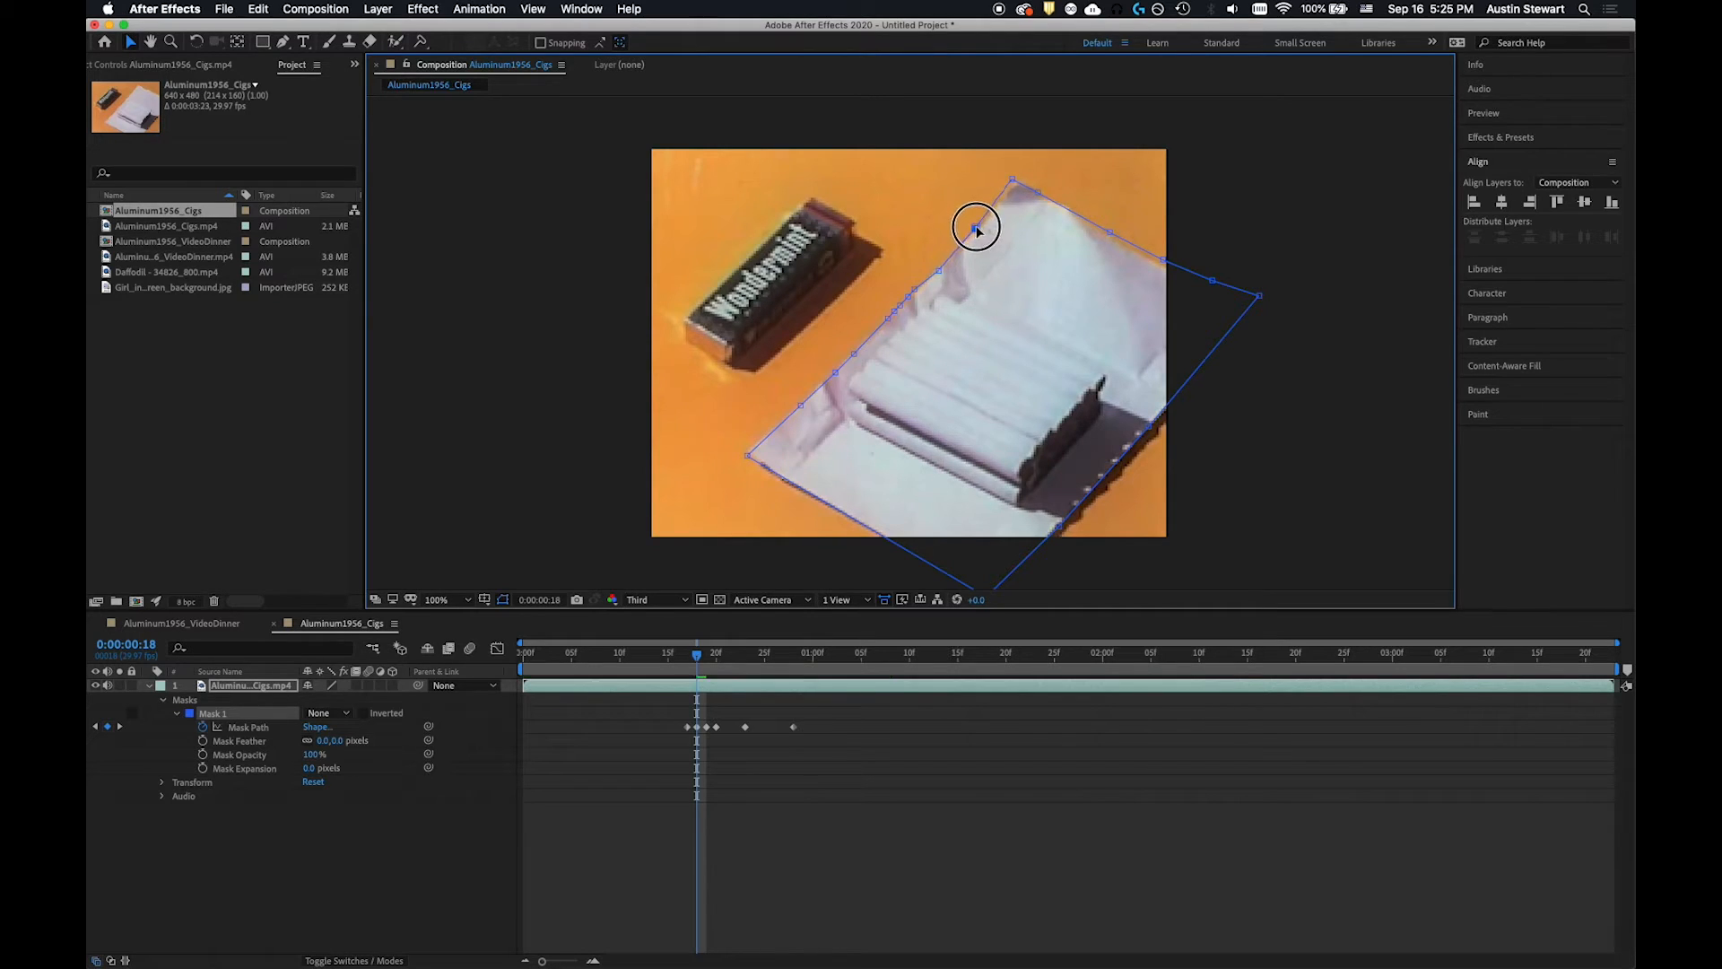
{"action": "left_click", "coordinate": [1014, 180]}
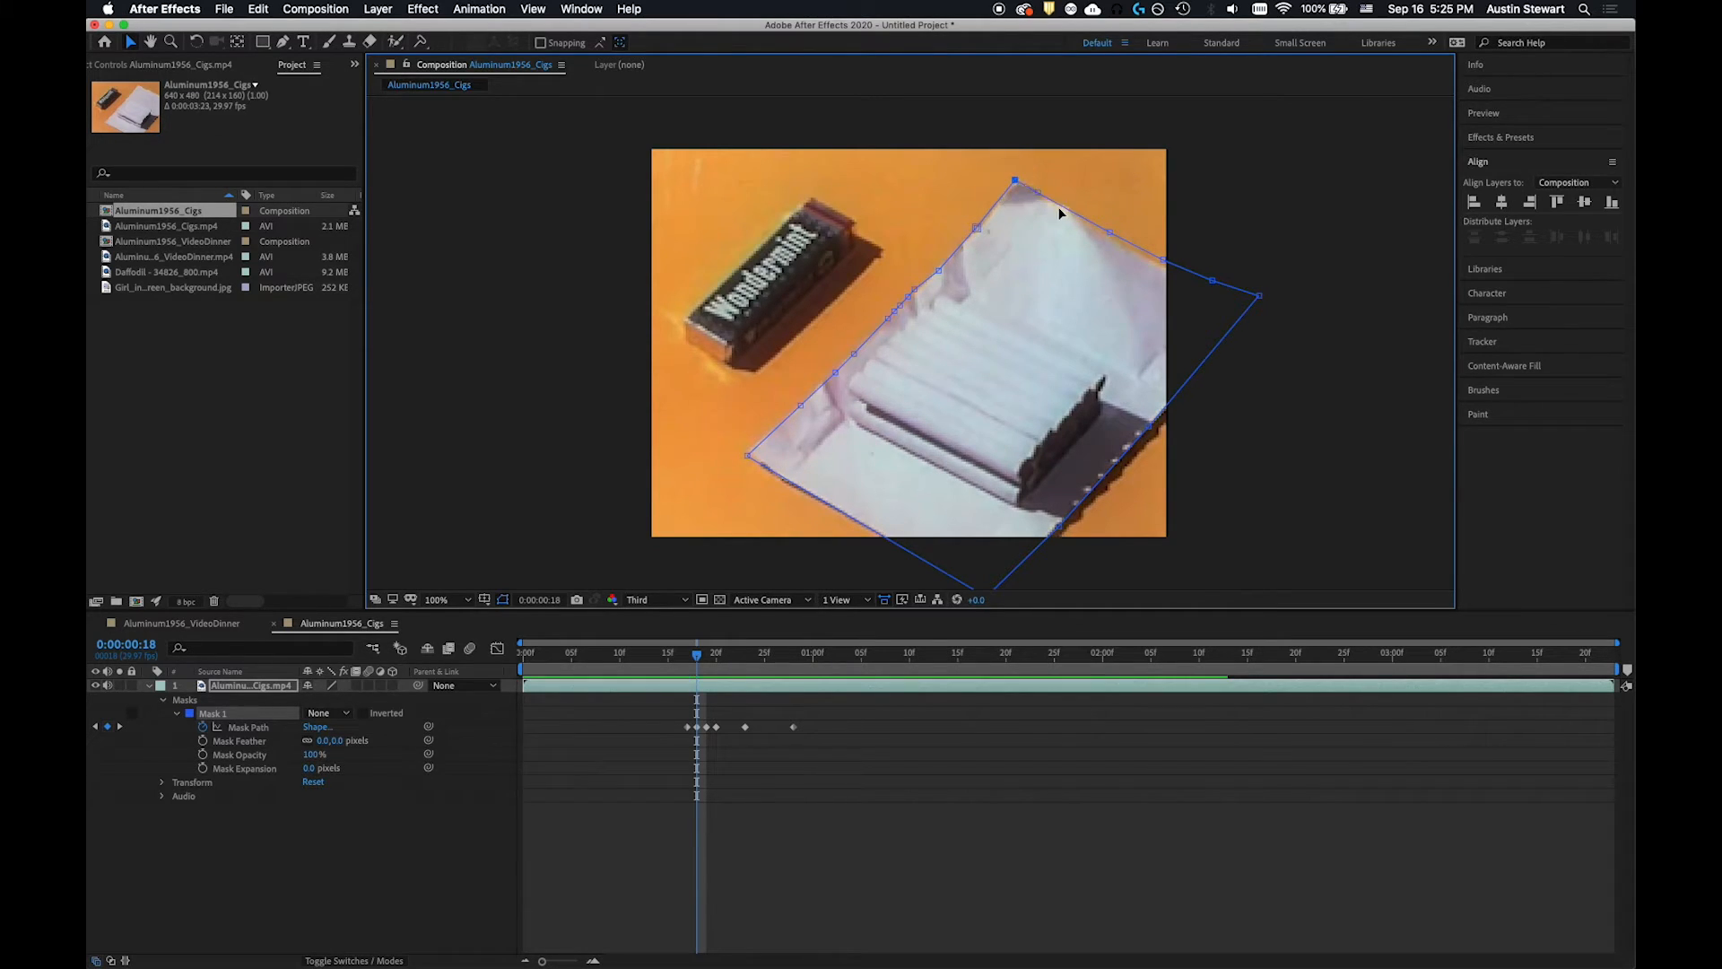
{"action": "left_click", "coordinate": [1107, 235]}
{"action": "left_click", "coordinate": [1163, 261]}
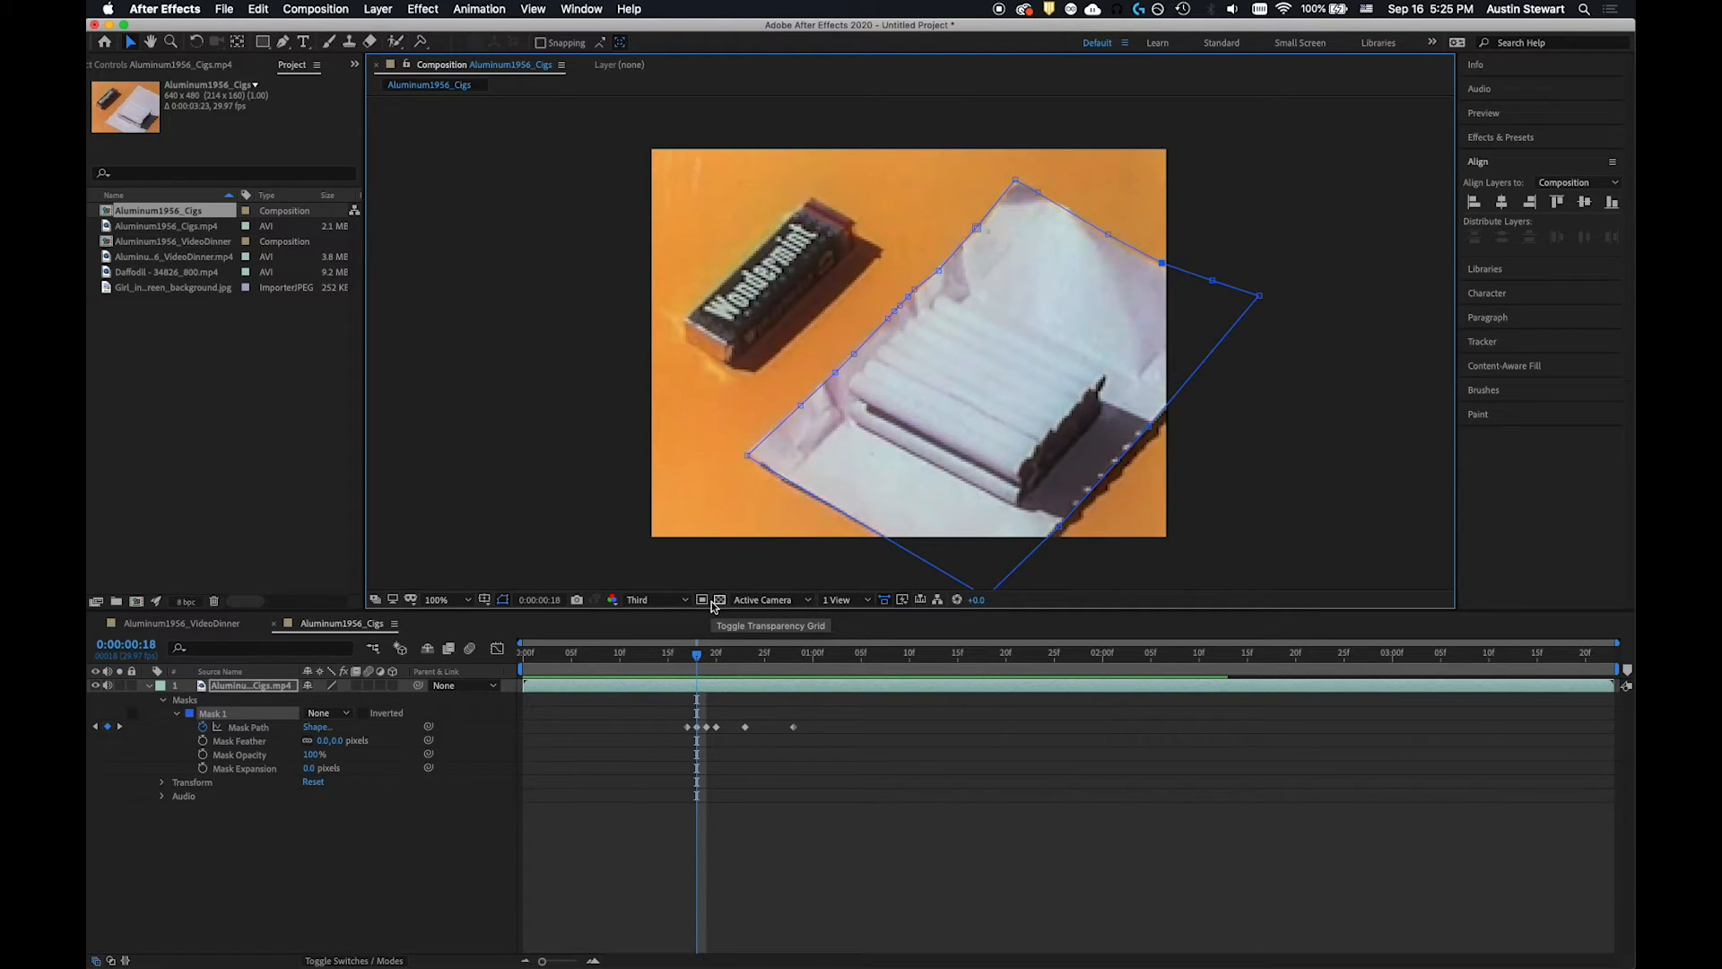
Step: At 0:00:00:21, tighten the mask around the foil flap's top corner and upper edges and the foil's left corner
{"action": "left_click_drag", "start_coordinate": [698, 662], "coordinate": [731, 658]}
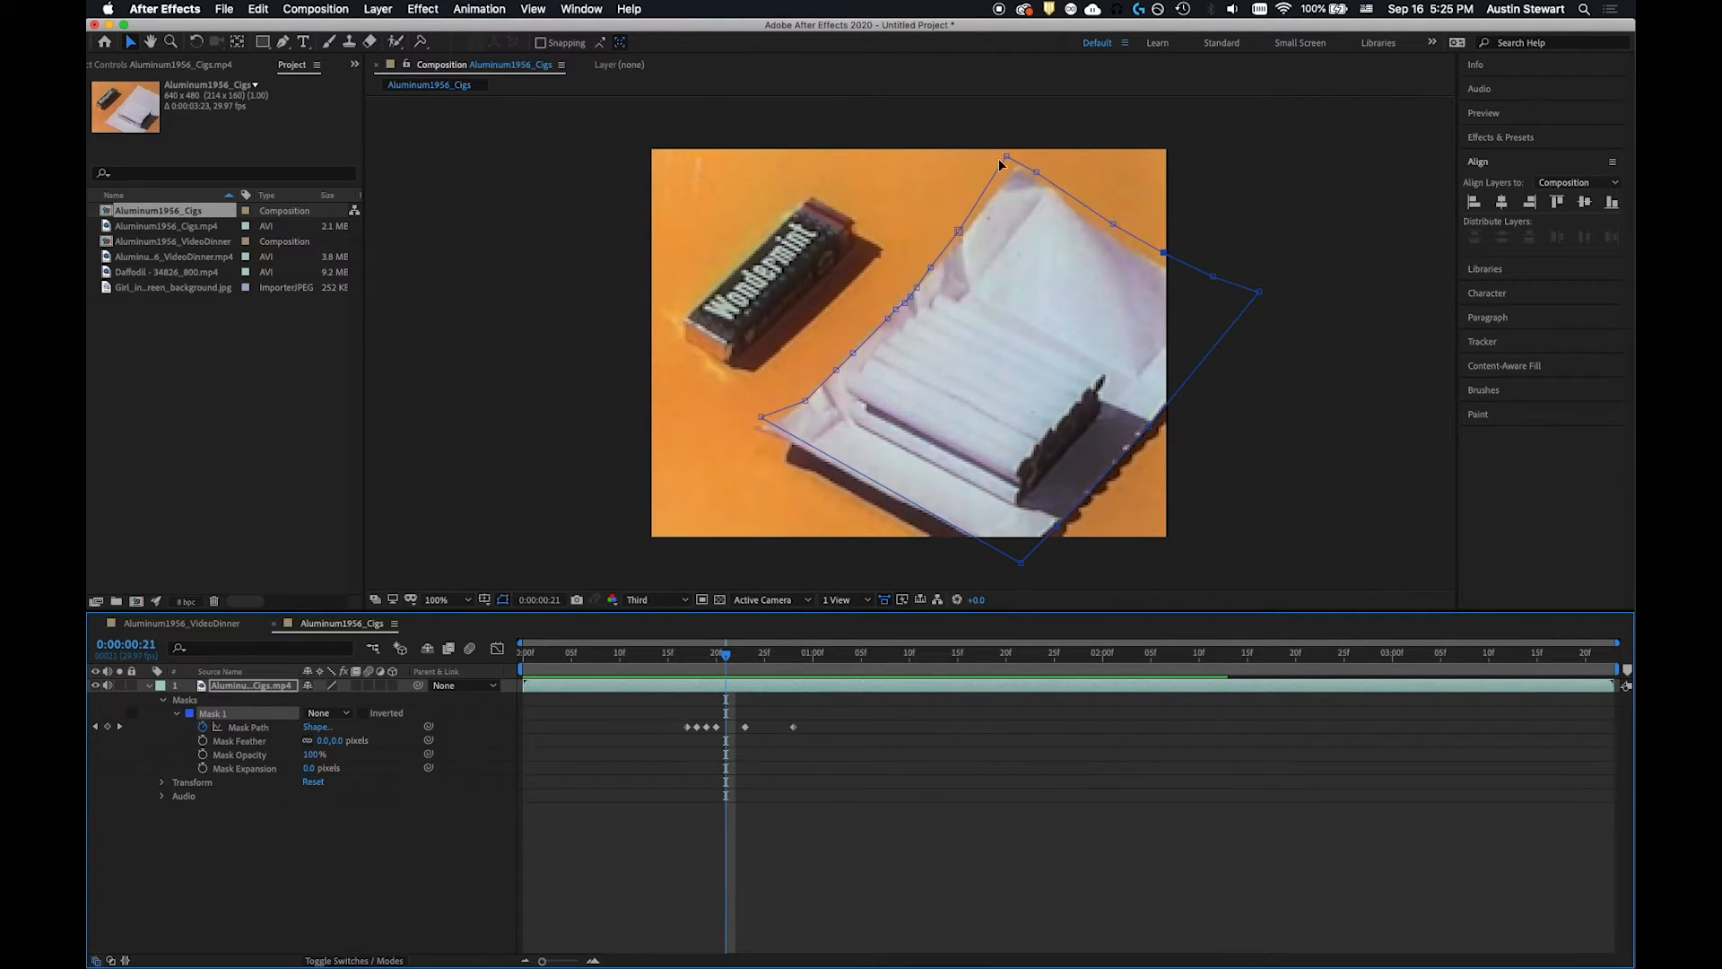
{"action": "left_click_drag", "start_coordinate": [1007, 157], "coordinate": [1014, 166]}
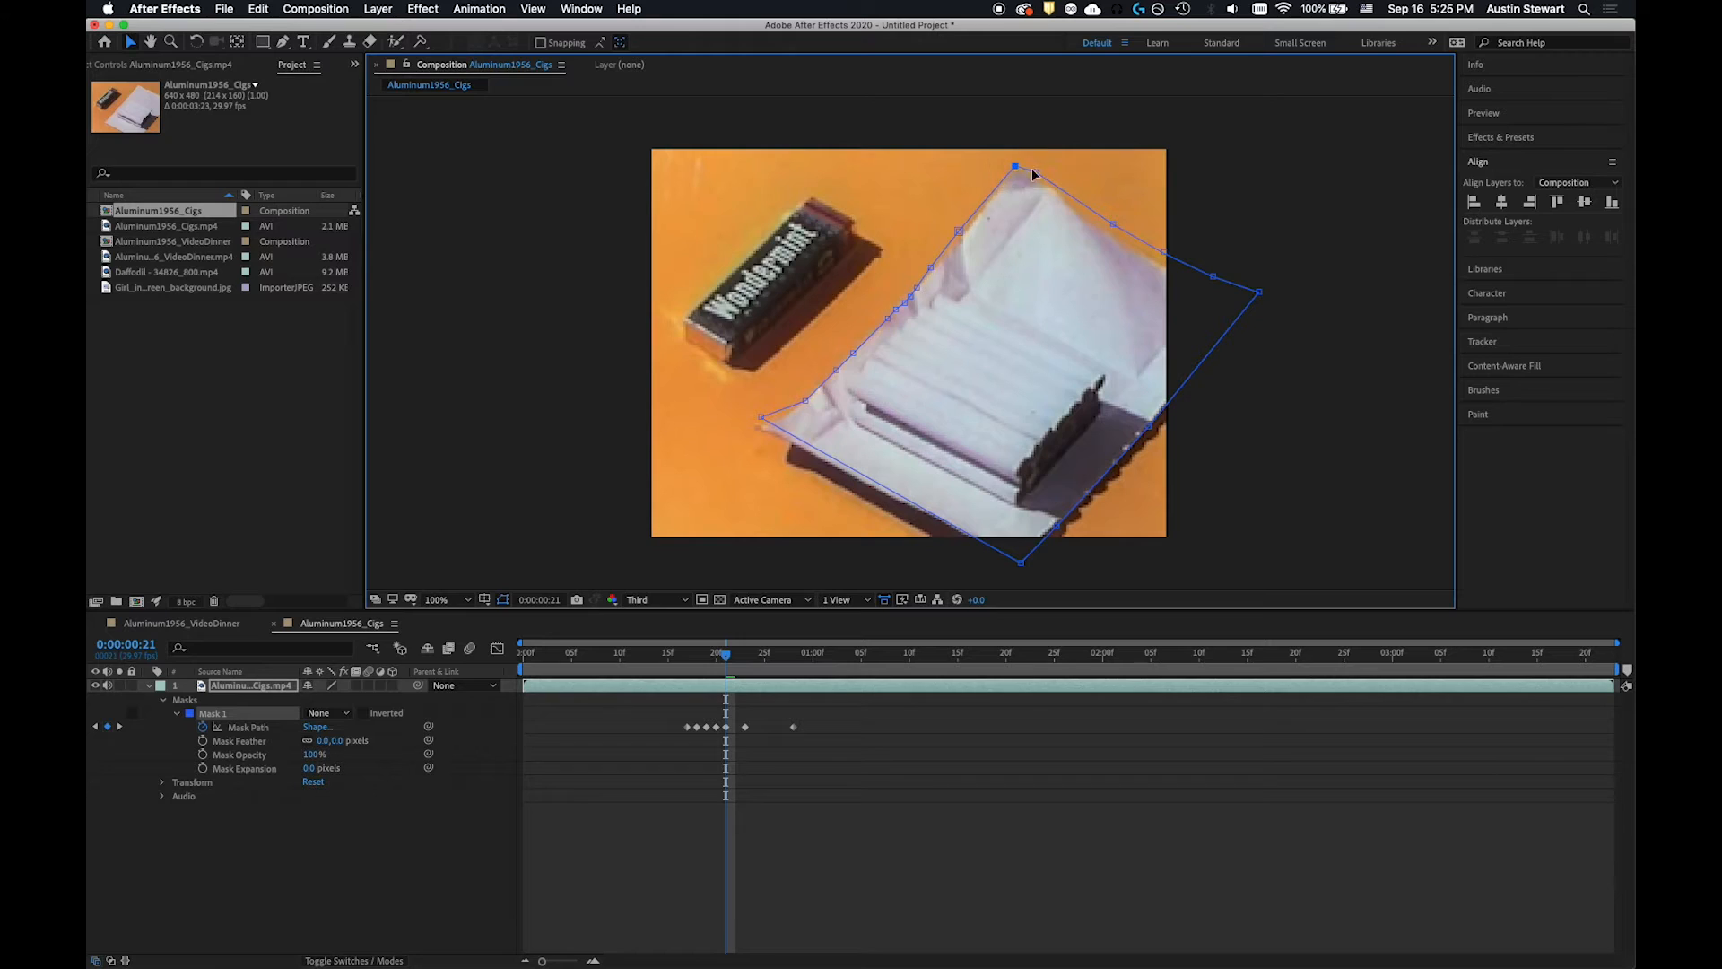
{"action": "left_click", "coordinate": [1032, 174]}
{"action": "left_click", "coordinate": [1113, 227]}
{"action": "left_click_drag", "start_coordinate": [1113, 227], "coordinate": [1161, 267]}
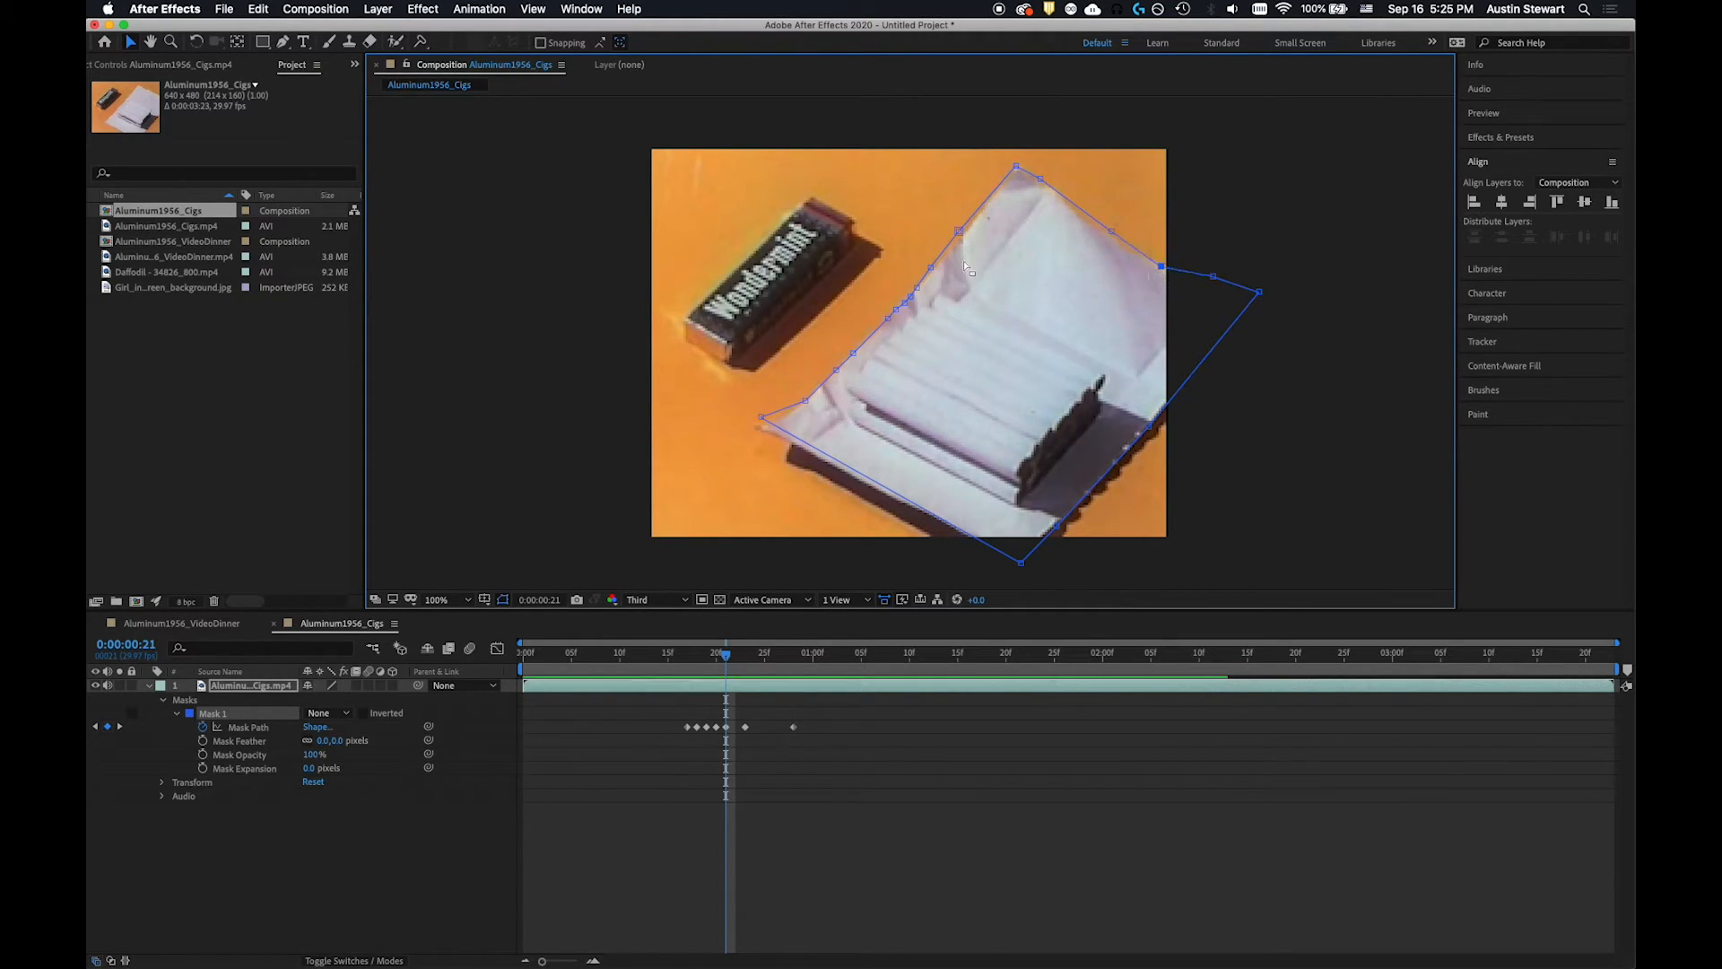
{"action": "left_click_drag", "start_coordinate": [958, 232], "coordinate": [964, 238]}
{"action": "left_click_drag", "start_coordinate": [761, 419], "coordinate": [758, 428]}
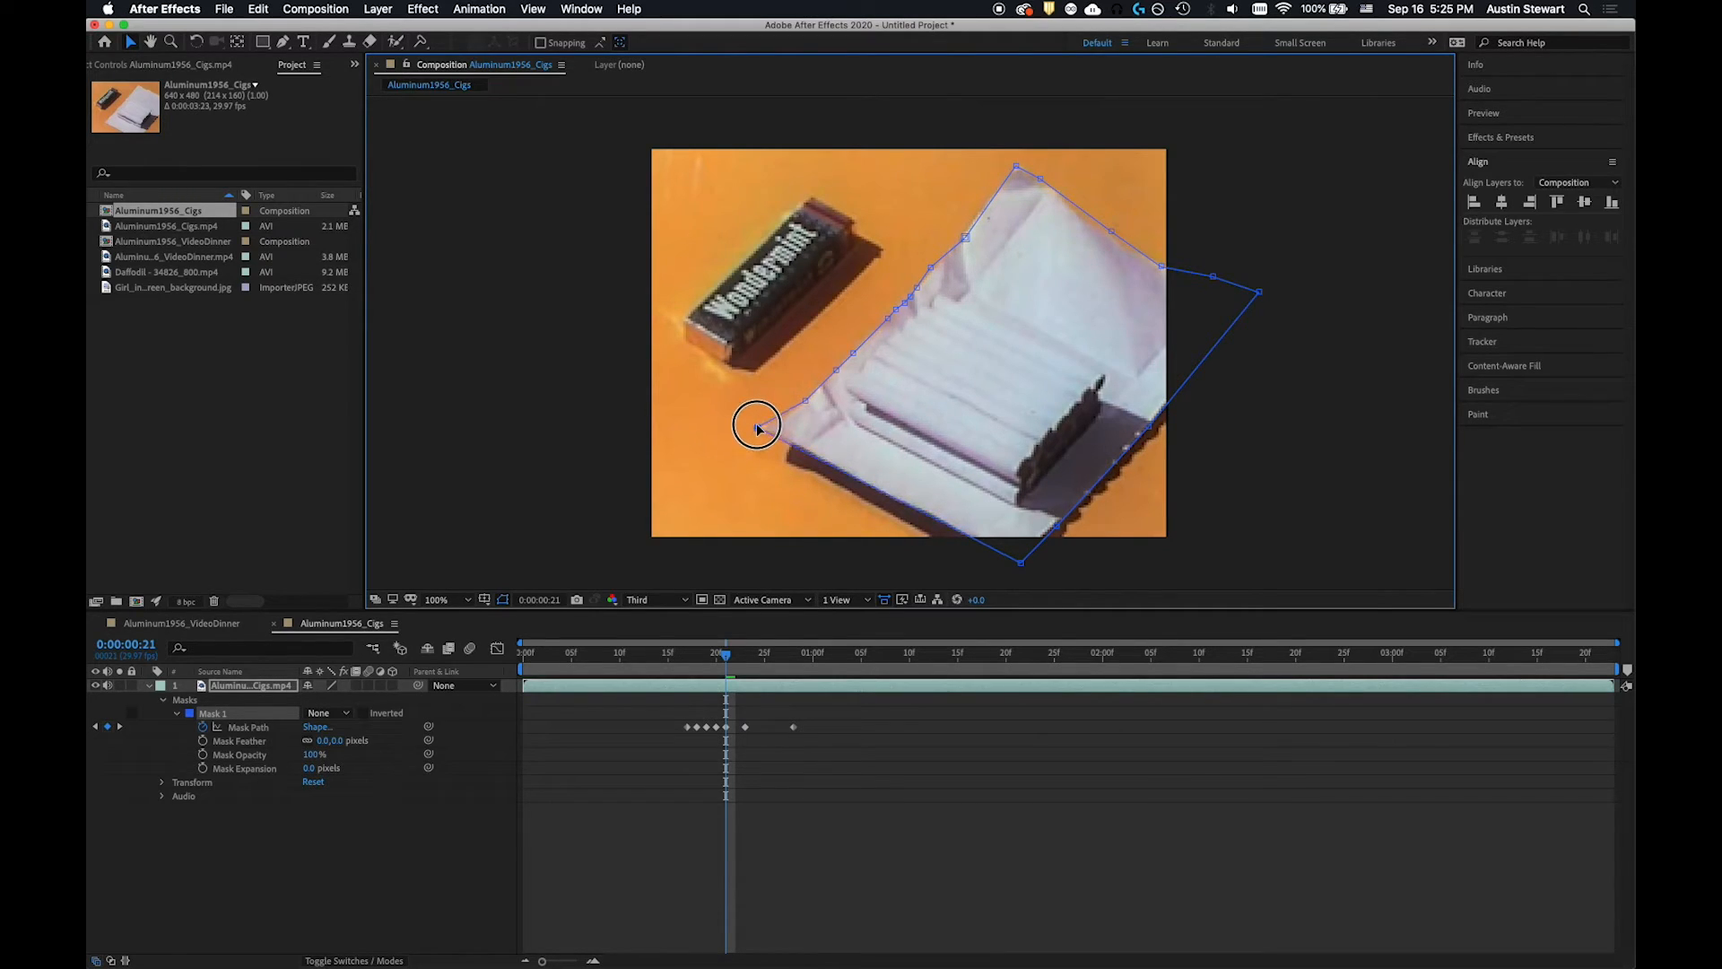
Step: At 0:00:00:22, fit the mask's left corner, top corner and upper-right edge to the lifting foil
{"action": "left_click_drag", "start_coordinate": [727, 663], "coordinate": [735, 662]}
{"action": "left_click_drag", "start_coordinate": [764, 417], "coordinate": [761, 420]}
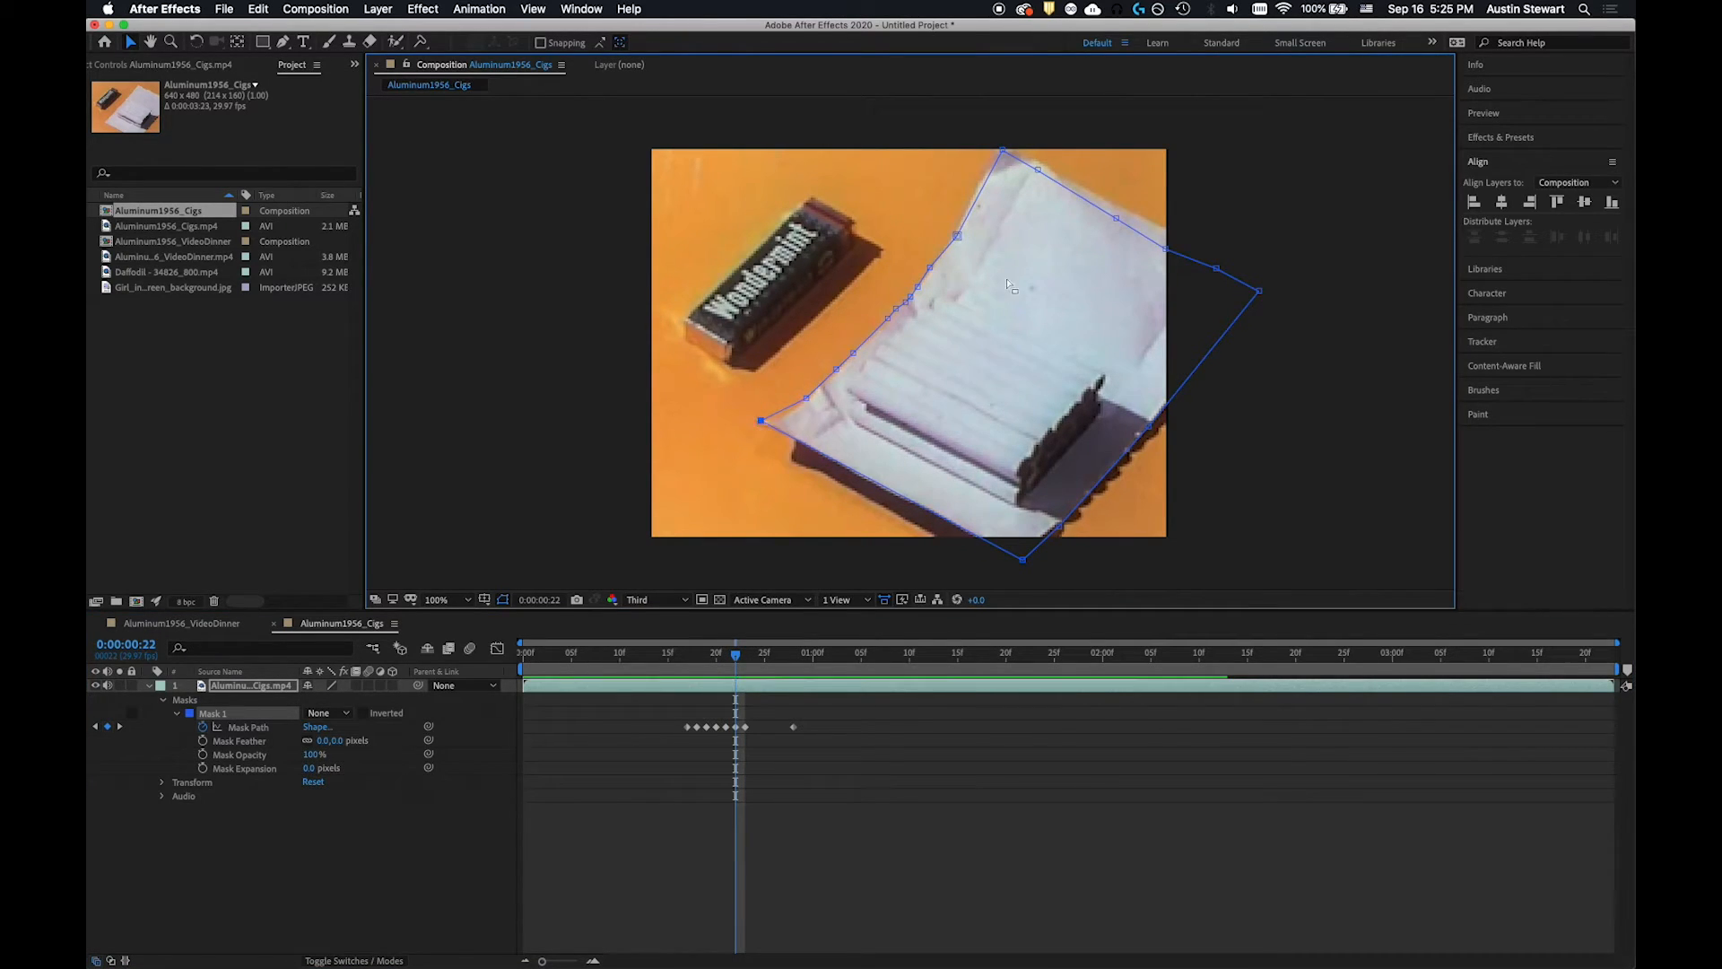
{"action": "left_click_drag", "start_coordinate": [1003, 150], "coordinate": [1041, 165]}
{"action": "left_click_drag", "start_coordinate": [1115, 215], "coordinate": [1173, 235]}
Step: At 0:00:00:23, try shifting the mask's left corner inward along the foil, and undo the shift
{"action": "left_click_drag", "start_coordinate": [737, 660], "coordinate": [746, 658]}
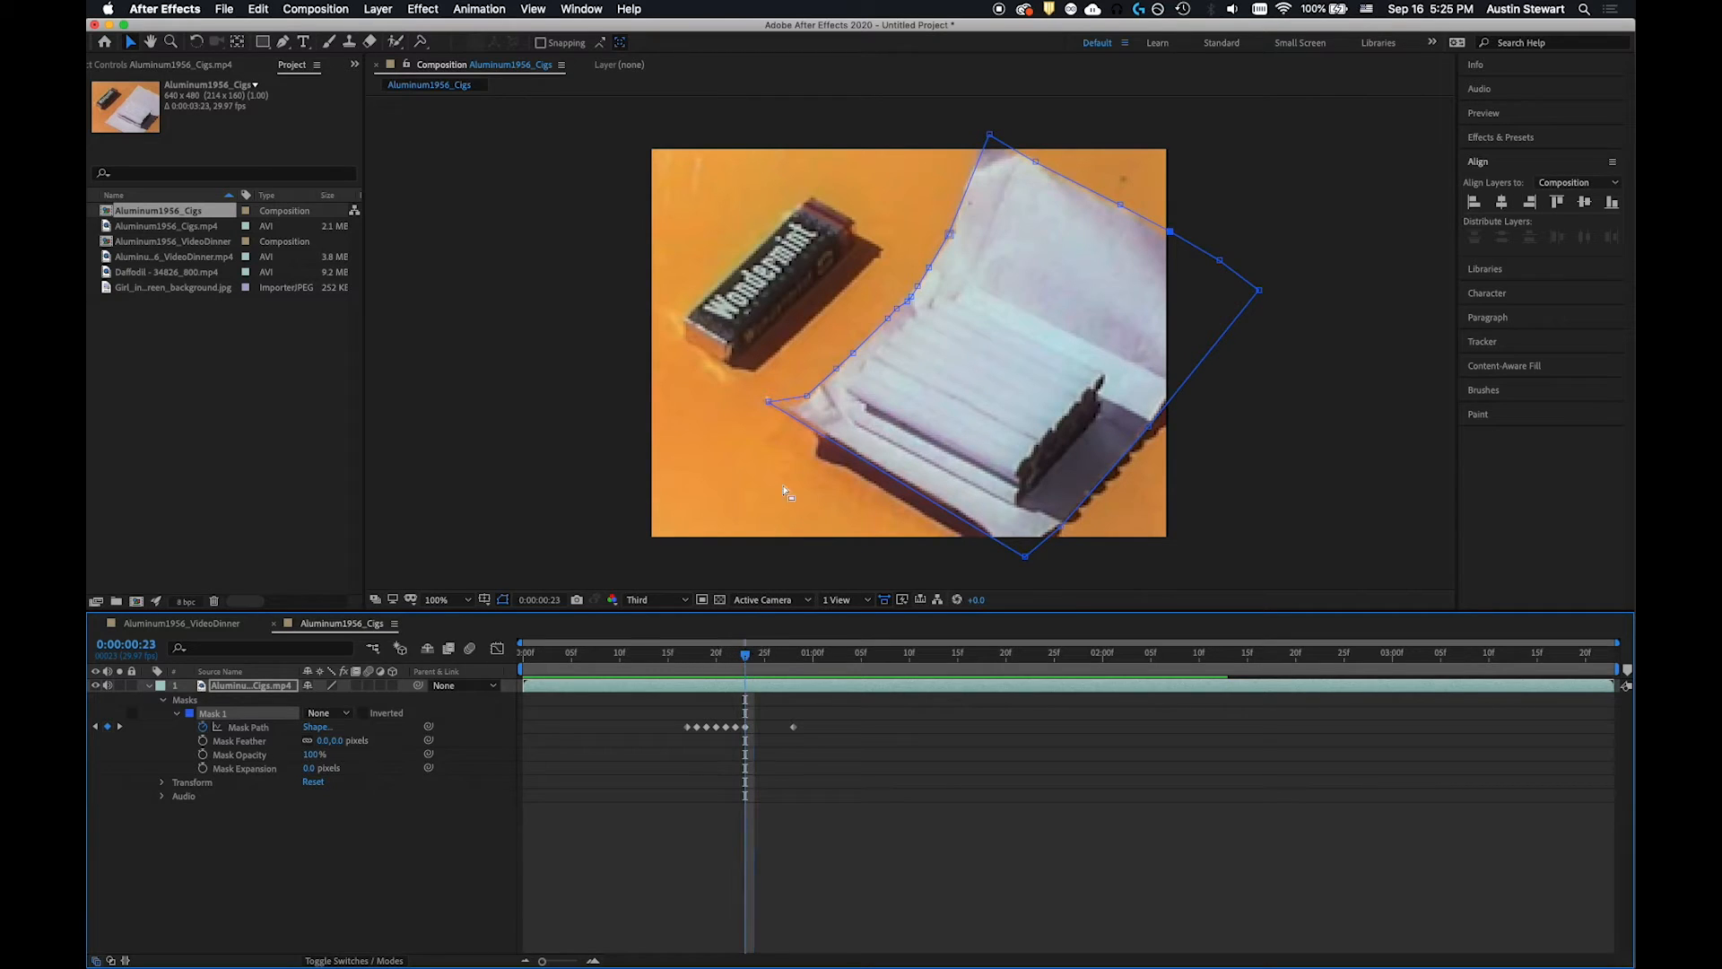
{"action": "left_click_drag", "start_coordinate": [767, 402], "coordinate": [780, 409]}
{"action": "left_click_drag", "start_coordinate": [749, 659], "coordinate": [745, 654]}
{"action": "key", "text": "super+z"}
Step: At 0:00:00:25, add a Mask Path keyframe and fit the mask's top corner and upper-left edge to the foil flap
{"action": "left_click_drag", "start_coordinate": [746, 659], "coordinate": [756, 657]}
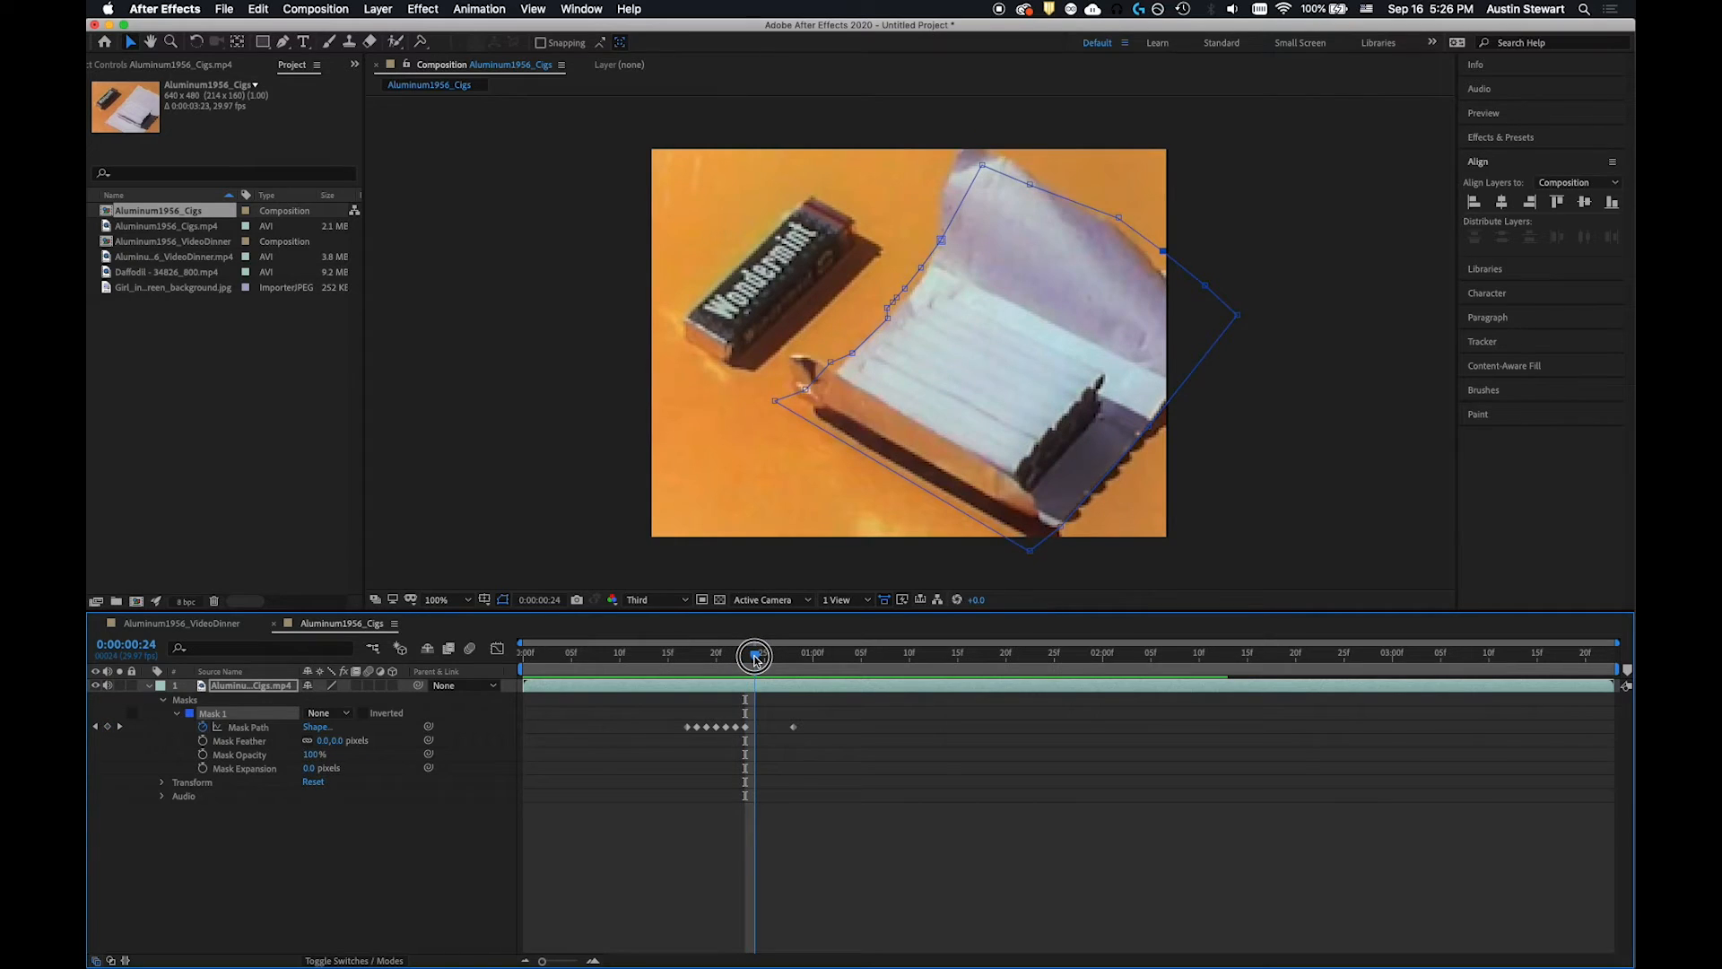
{"action": "left_click_drag", "start_coordinate": [756, 659], "coordinate": [756, 659]}
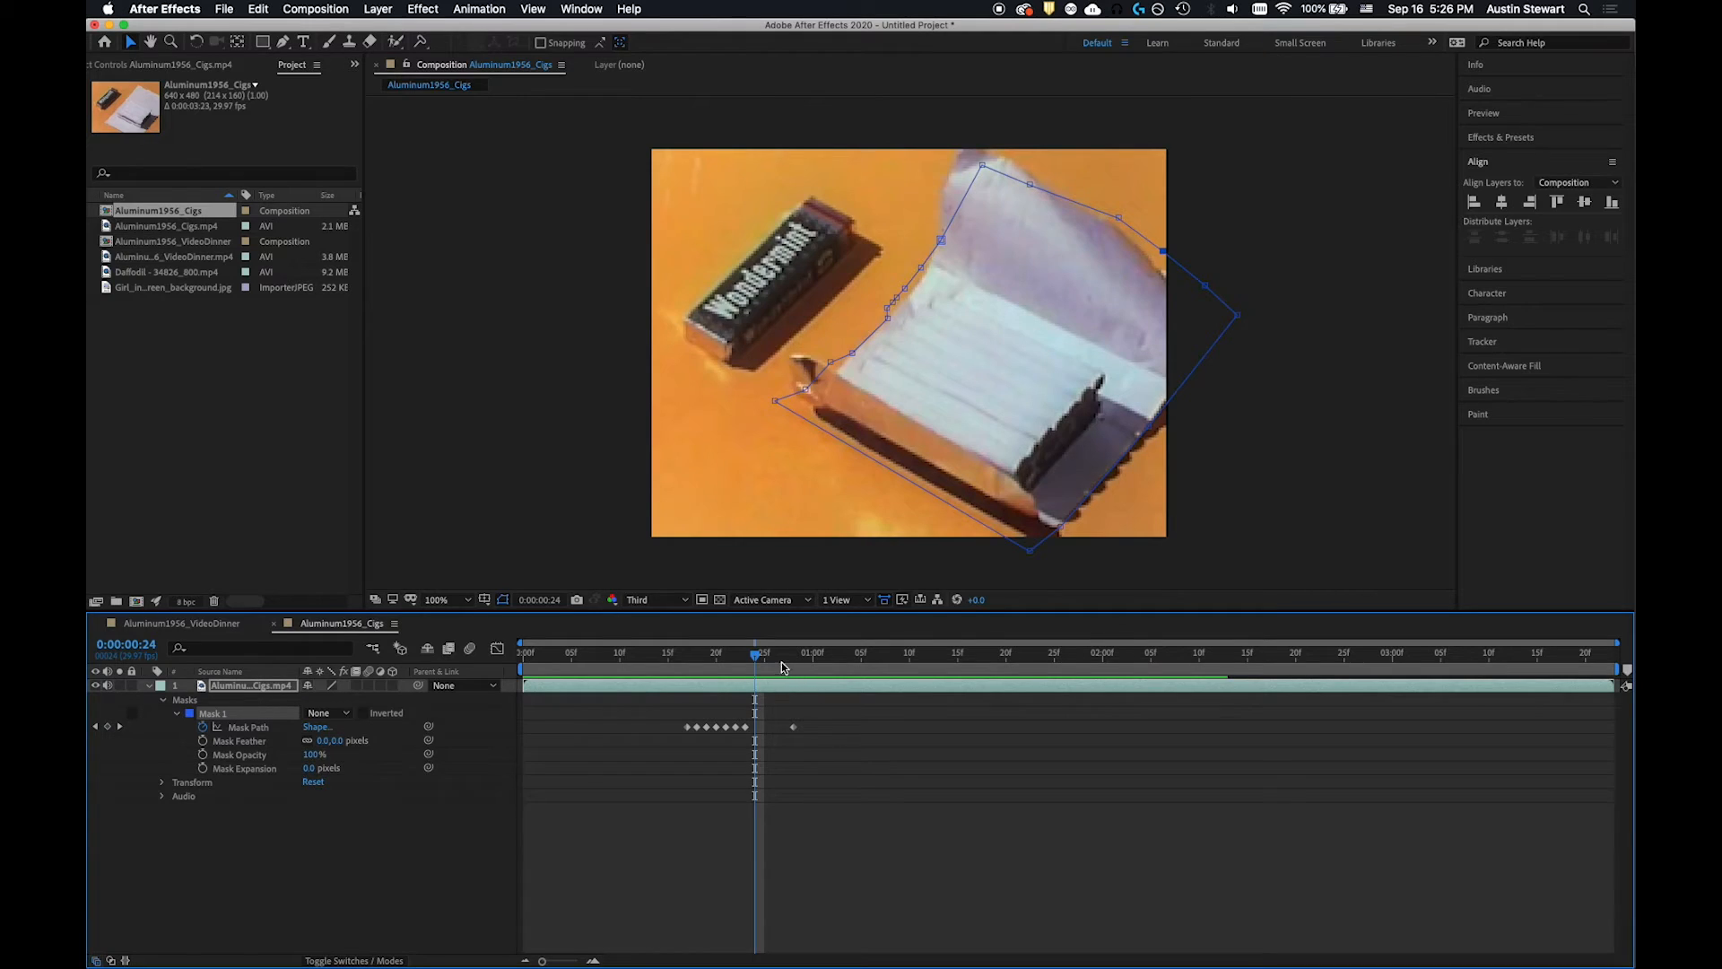
{"action": "left_click_drag", "start_coordinate": [758, 658], "coordinate": [764, 656]}
{"action": "left_click", "coordinate": [108, 727]}
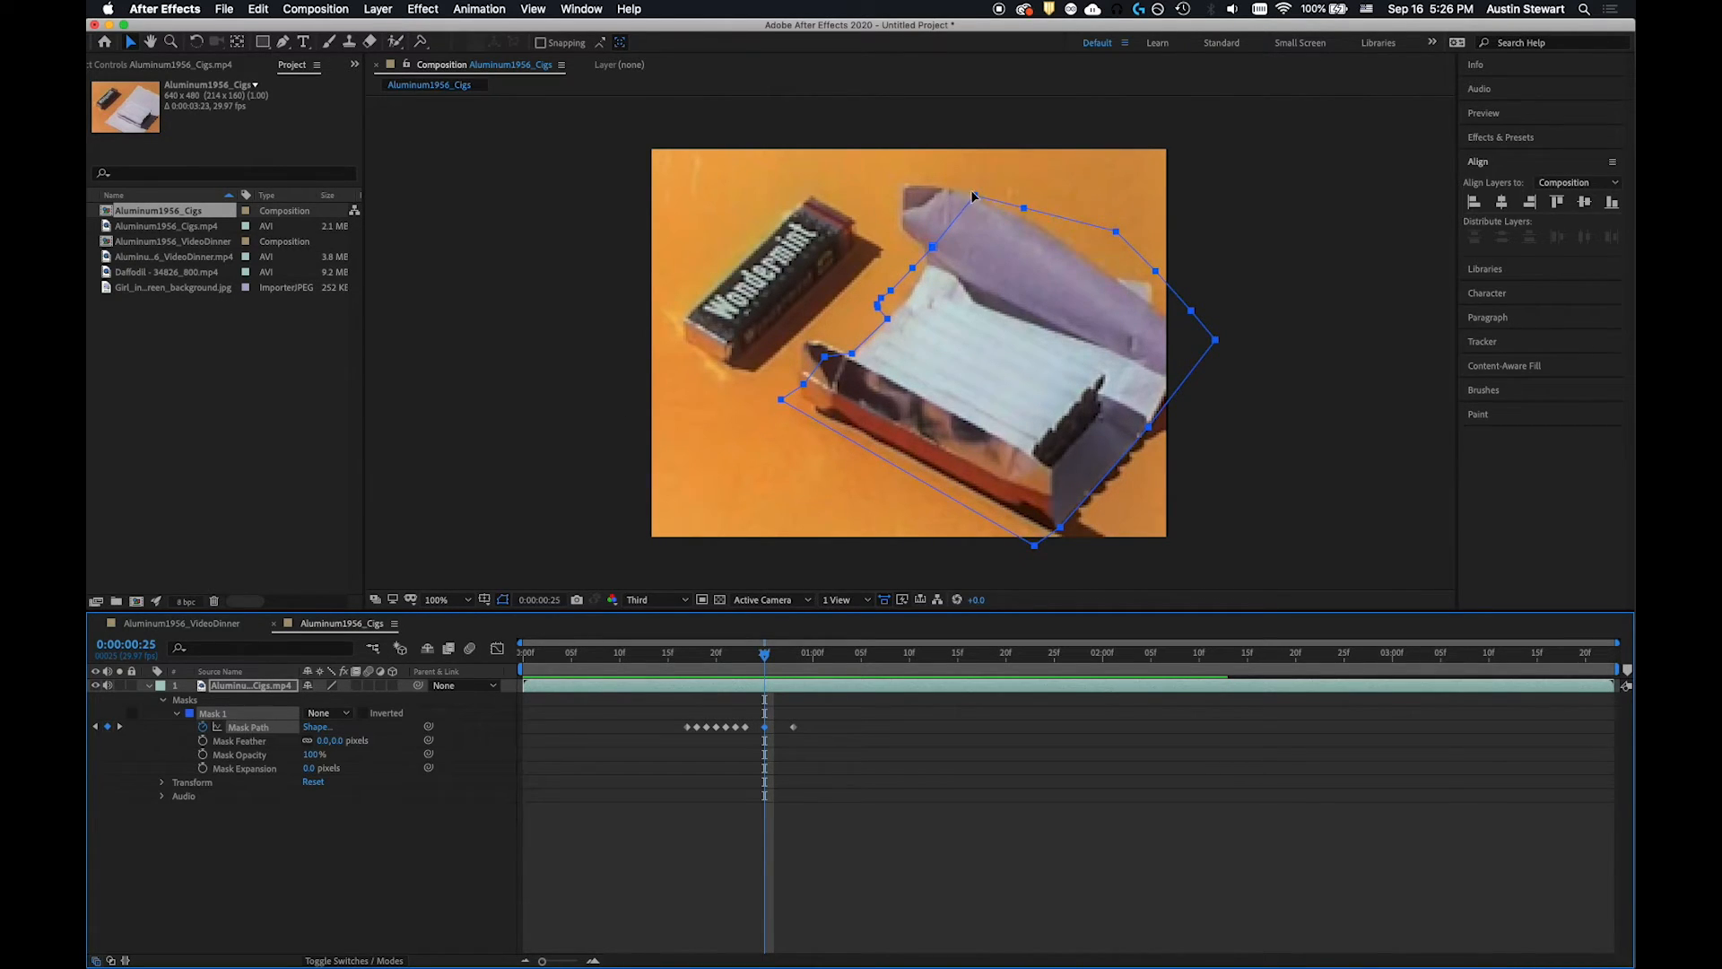
{"action": "left_click_drag", "start_coordinate": [975, 196], "coordinate": [905, 186]}
{"action": "key", "text": "super+z"}
{"action": "left_click", "coordinate": [944, 179]}
{"action": "left_click_drag", "start_coordinate": [934, 246], "coordinate": [891, 314]}
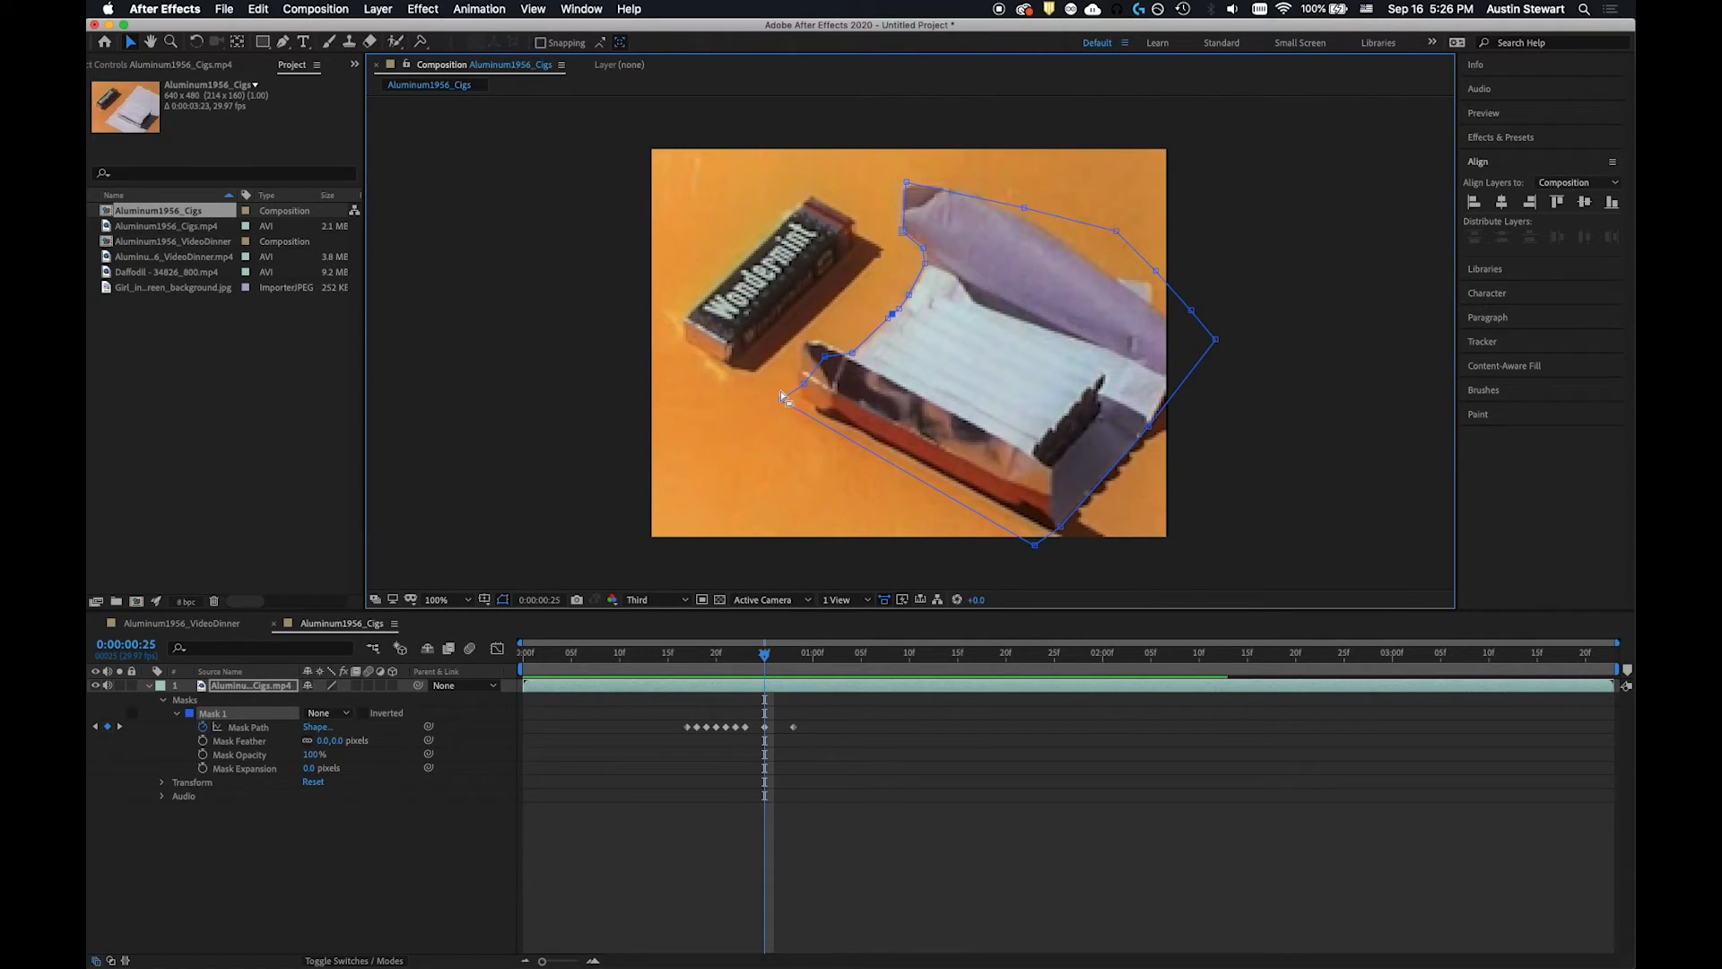
Step: At 0:00:00:25, fit the mask's left end, bottom corner and upper-right edge to the folded foil
{"action": "left_click_drag", "start_coordinate": [827, 359], "coordinate": [801, 401]}
{"action": "mouse_move", "coordinate": [1061, 527]}
{"action": "left_mouse_down"}
{"action": "mouse_move", "coordinate": [1076, 509]}
{"action": "mouse_move", "coordinate": [1056, 532]}
{"action": "left_mouse_up"}
{"action": "left_click_drag", "start_coordinate": [1026, 210], "coordinate": [965, 191]}
{"action": "left_click_drag", "start_coordinate": [1114, 232], "coordinate": [1183, 323]}
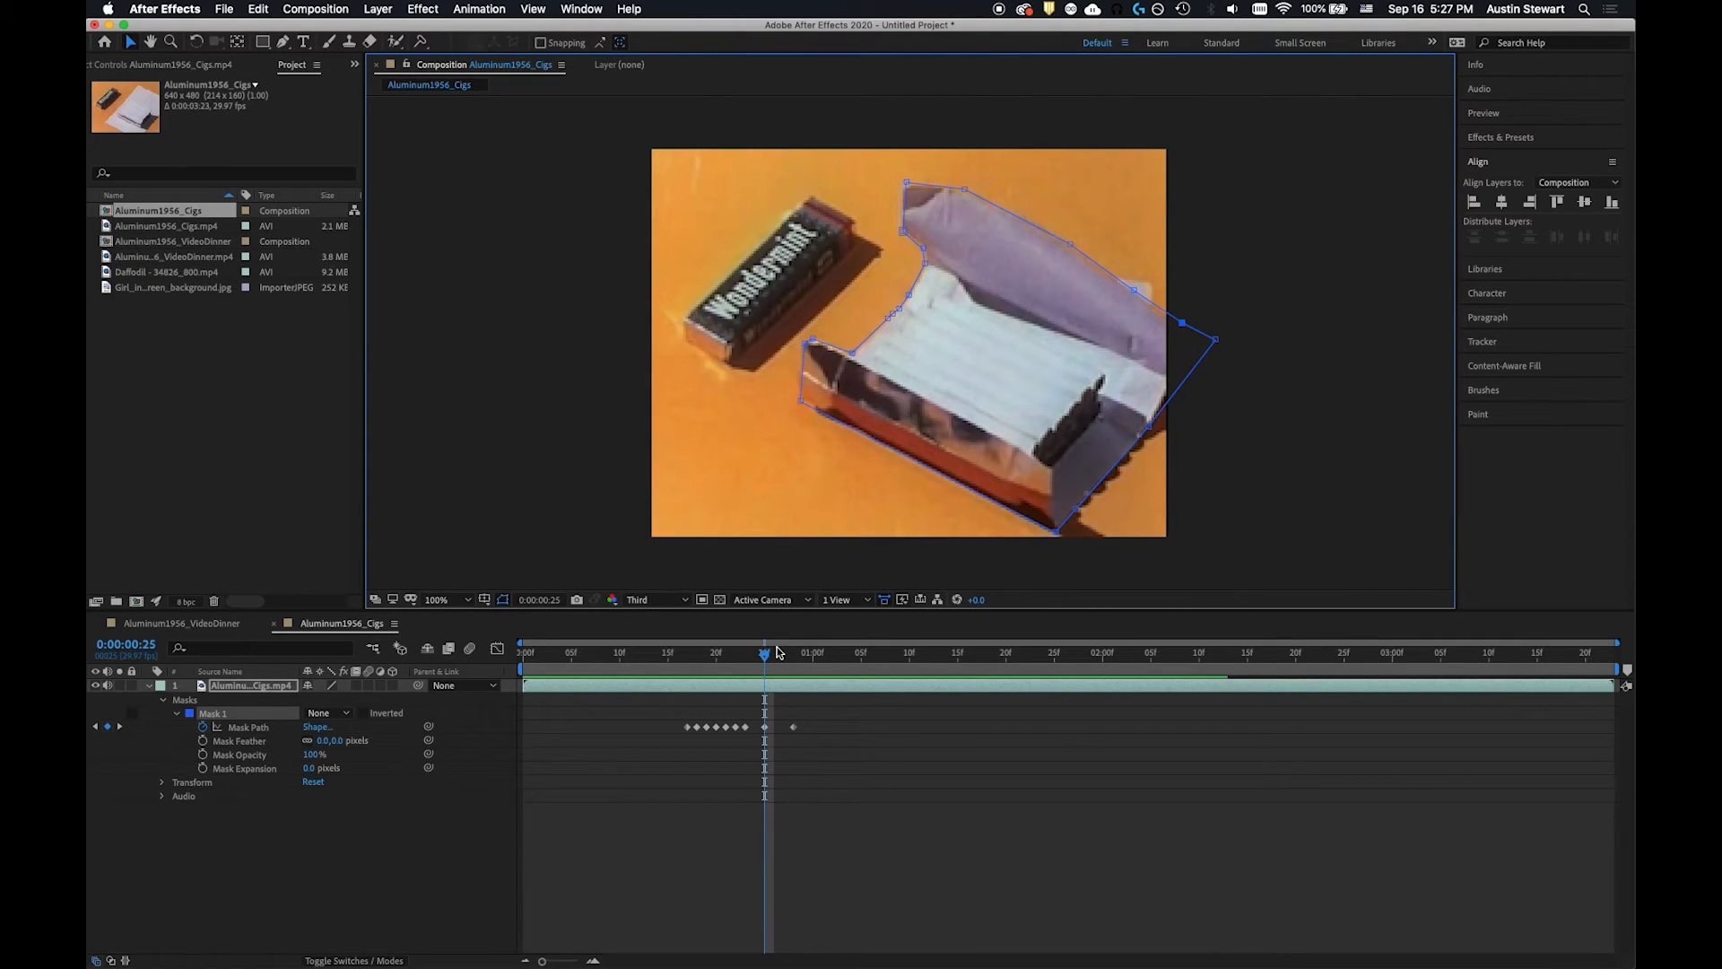
Step: At 0:00:00:24, raise the mask's top corner and fit its upper-left and upper-right edges to the foil flap
{"action": "left_click_drag", "start_coordinate": [765, 657], "coordinate": [759, 659]}
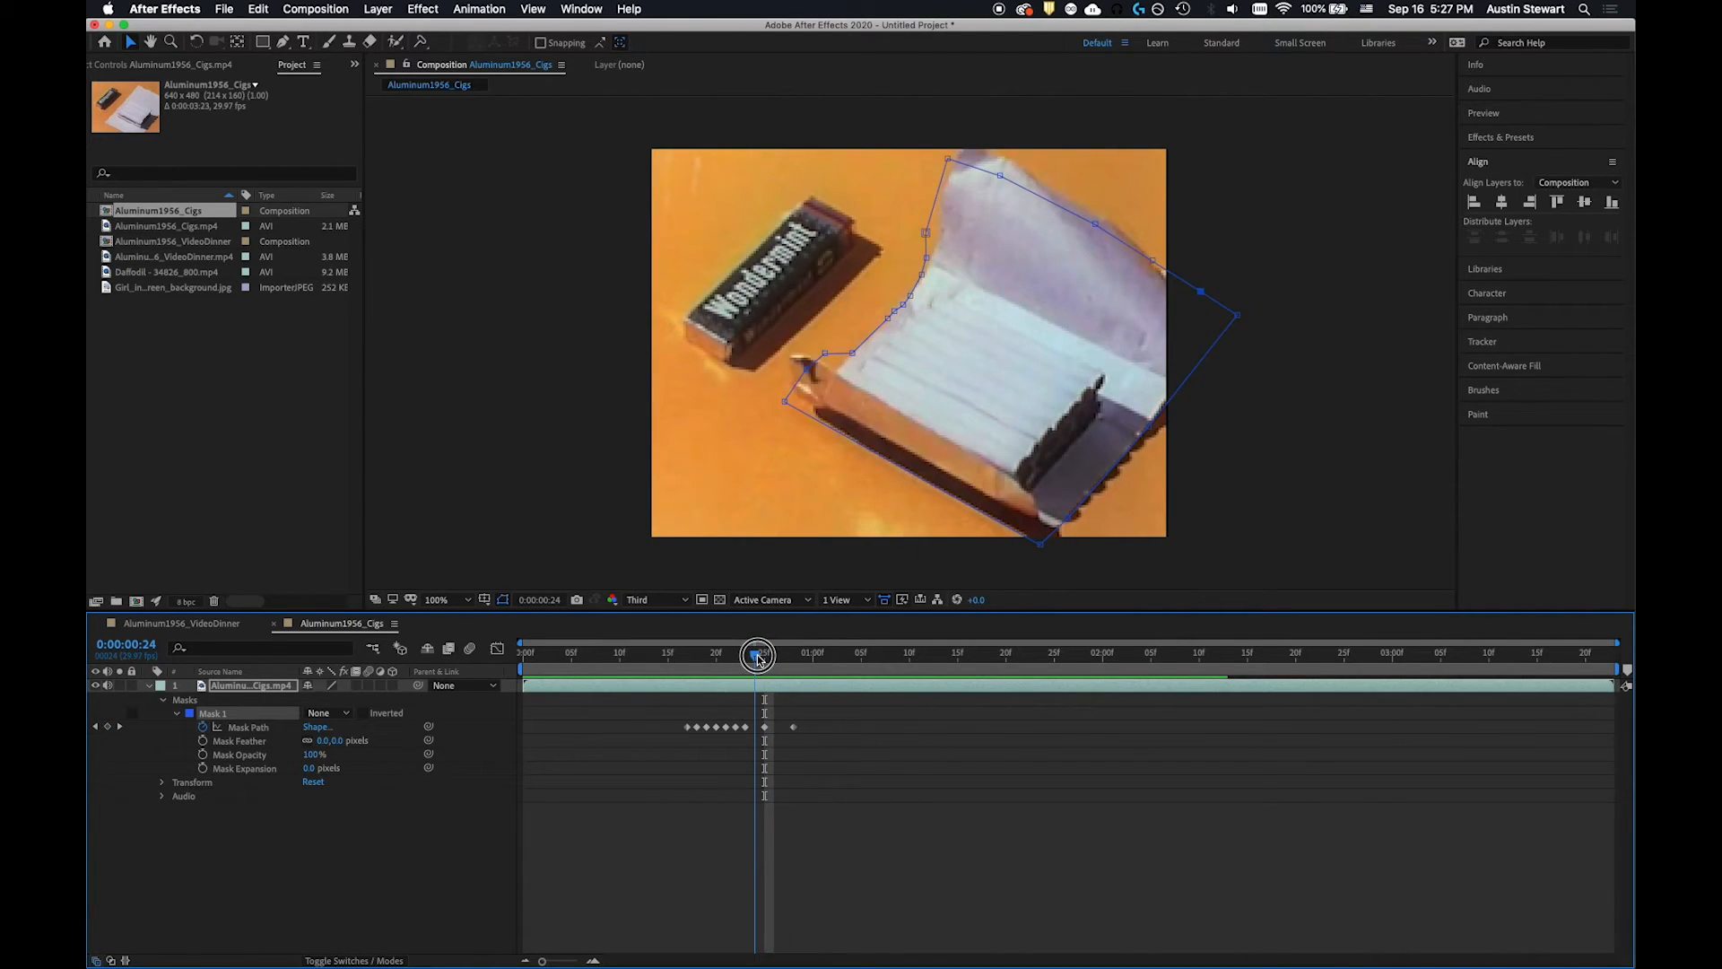
{"action": "left_click_drag", "start_coordinate": [759, 660], "coordinate": [759, 659]}
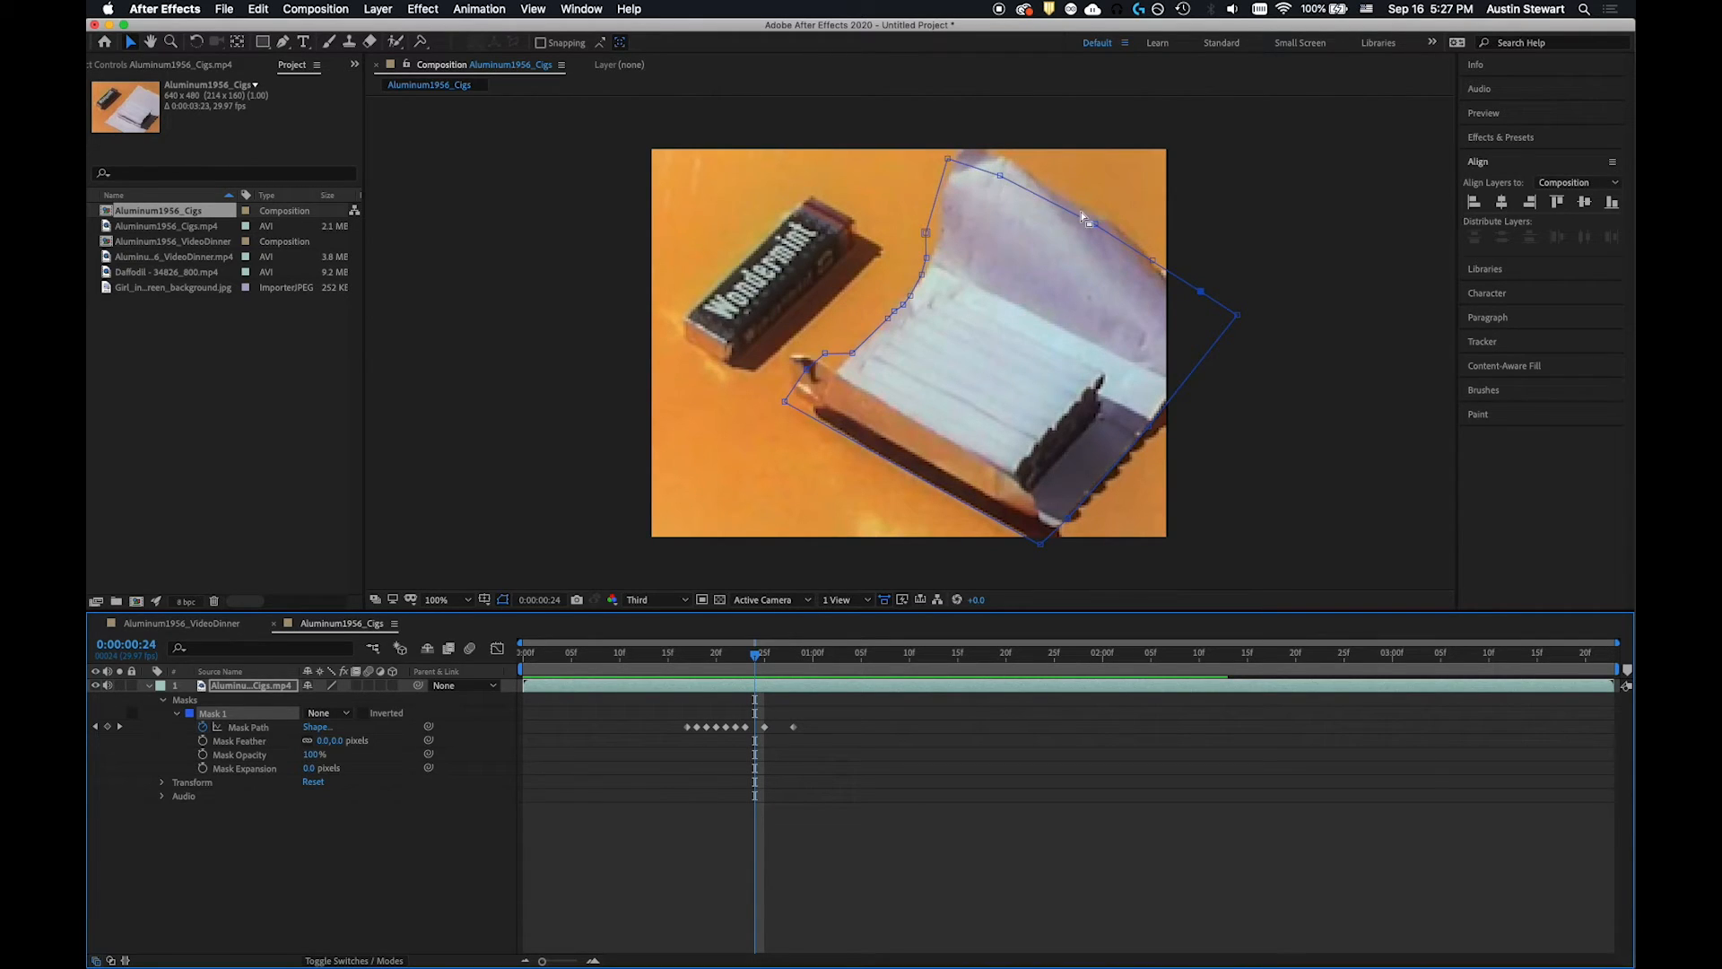
{"action": "left_click_drag", "start_coordinate": [1092, 226], "coordinate": [1098, 217]}
{"action": "left_click", "coordinate": [1002, 176]}
{"action": "left_click_drag", "start_coordinate": [1002, 175], "coordinate": [968, 133]}
{"action": "left_click_drag", "start_coordinate": [926, 233], "coordinate": [942, 197]}
{"action": "left_click_drag", "start_coordinate": [928, 256], "coordinate": [926, 274]}
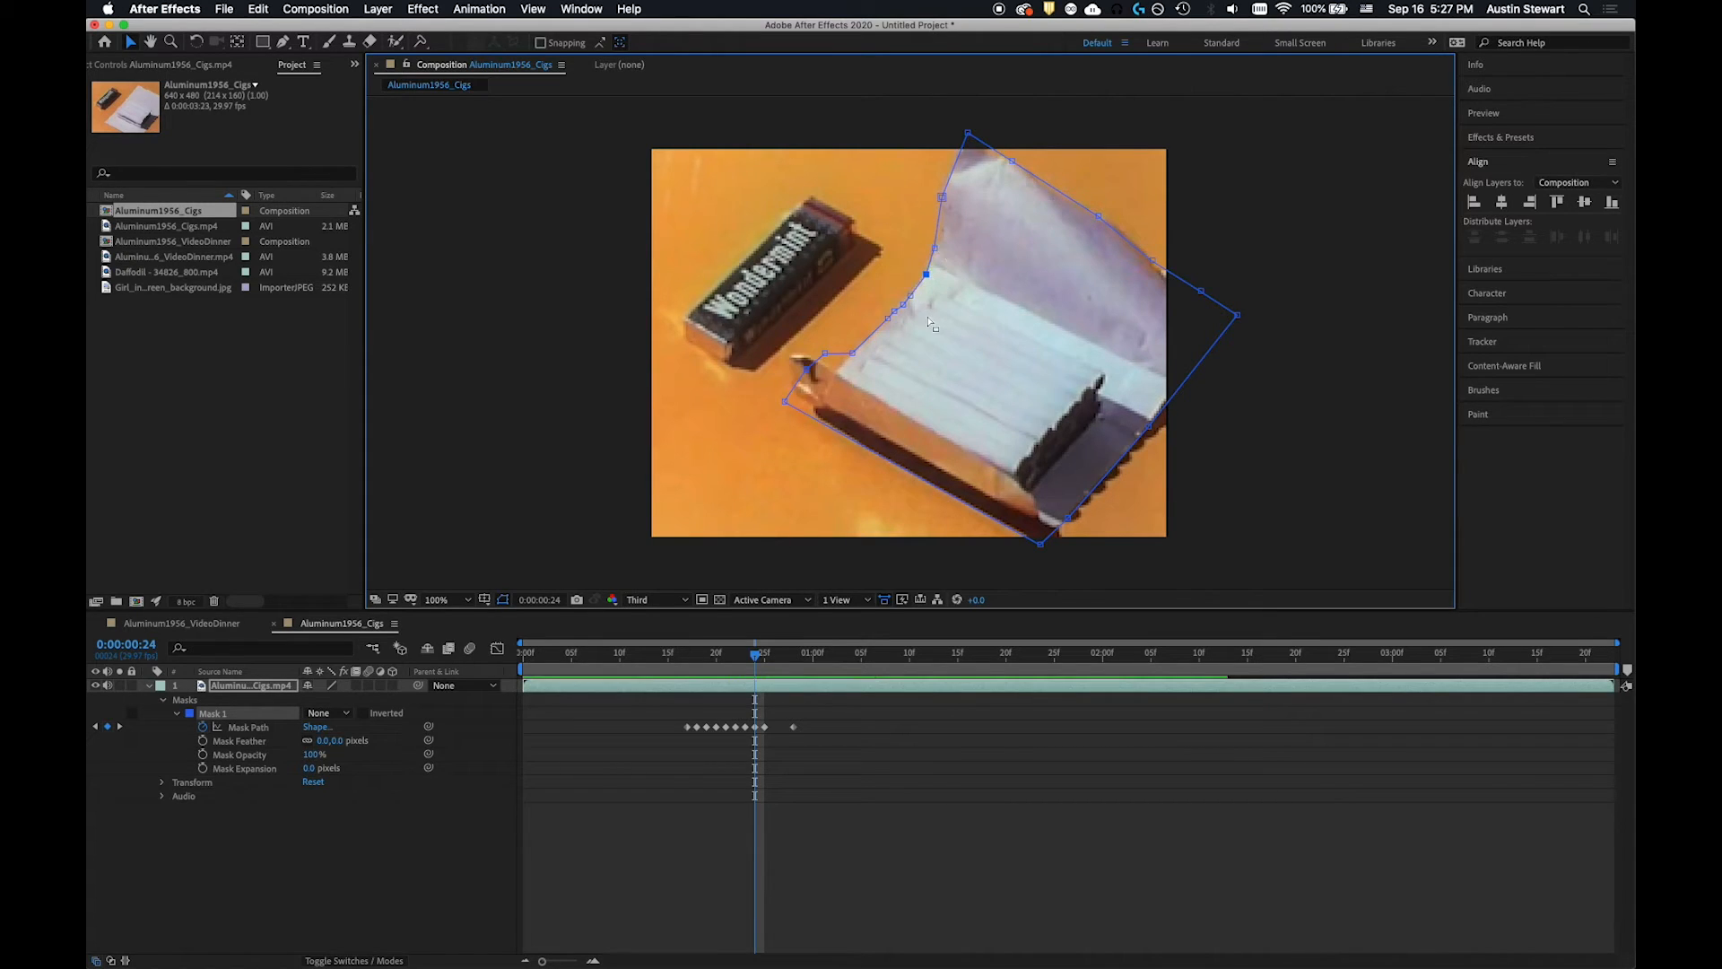
Step: At 0:00:00:24, fit the mask's left end and bottom corner to the folded foil edge
{"action": "left_click_drag", "start_coordinate": [824, 358], "coordinate": [797, 394]}
{"action": "left_click", "coordinate": [788, 400]}
{"action": "left_click_drag", "start_coordinate": [1040, 543], "coordinate": [1053, 534]}
Step: At 0:00:00:26, fit the mask's top corner, upper-left edge and upper-right edge to the foil flap
{"action": "left_click_drag", "start_coordinate": [756, 658], "coordinate": [778, 659]}
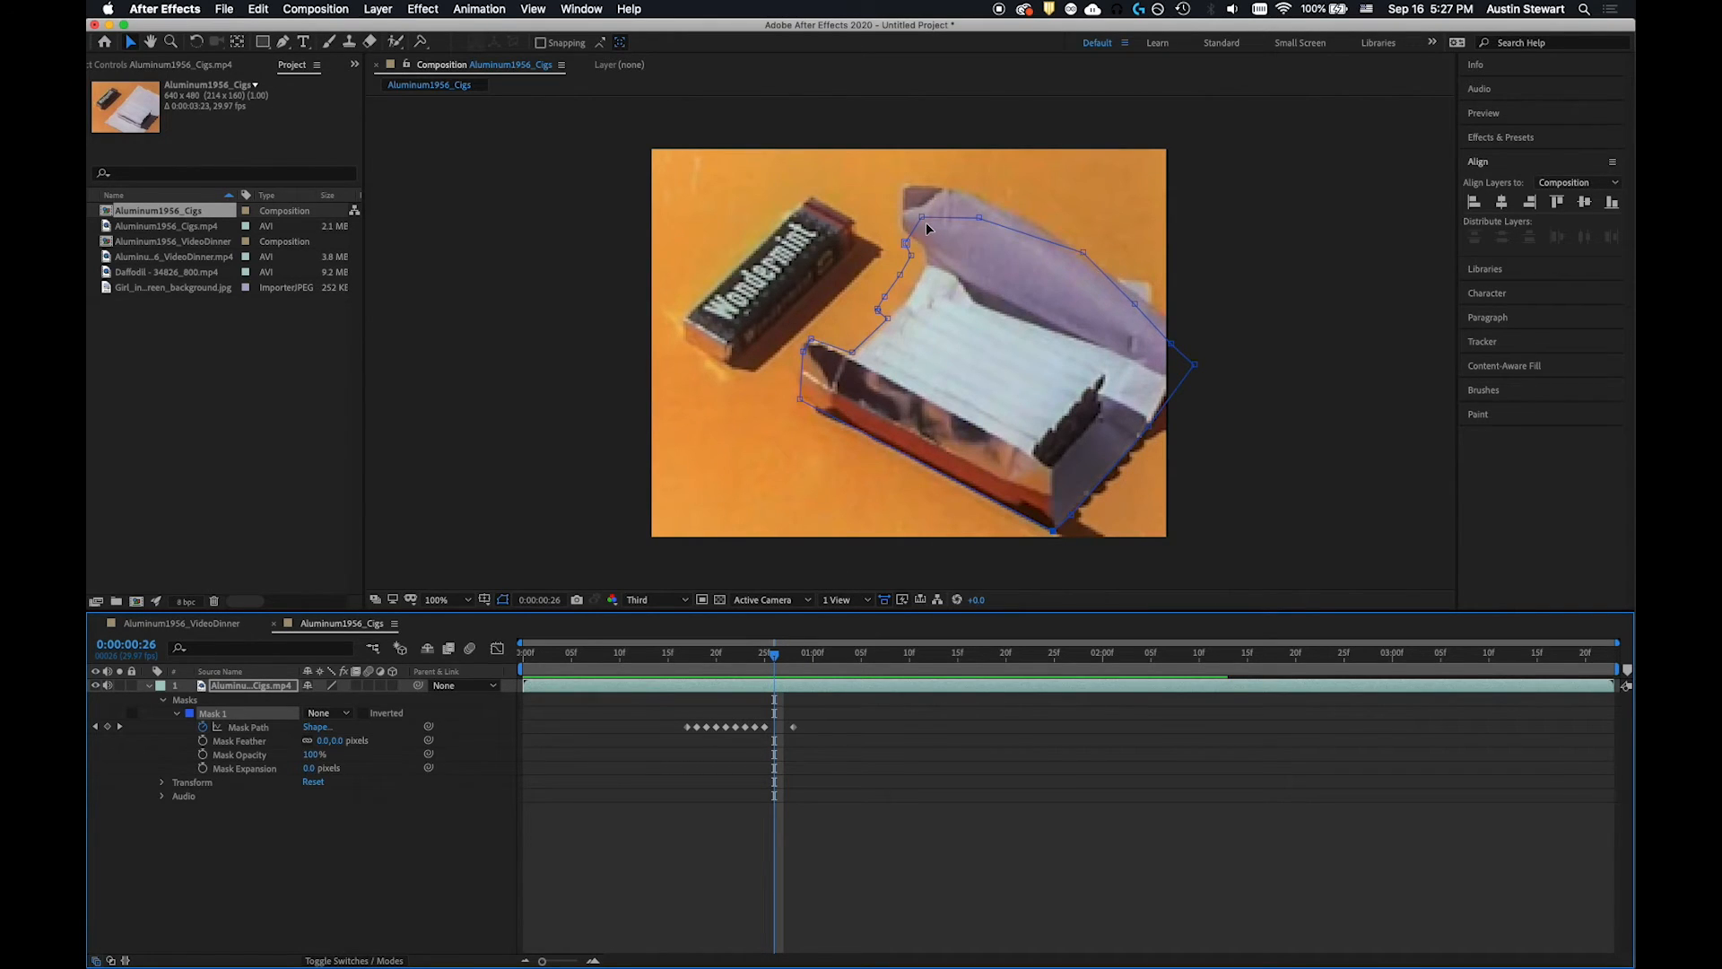
{"action": "left_click_drag", "start_coordinate": [983, 220], "coordinate": [904, 184]}
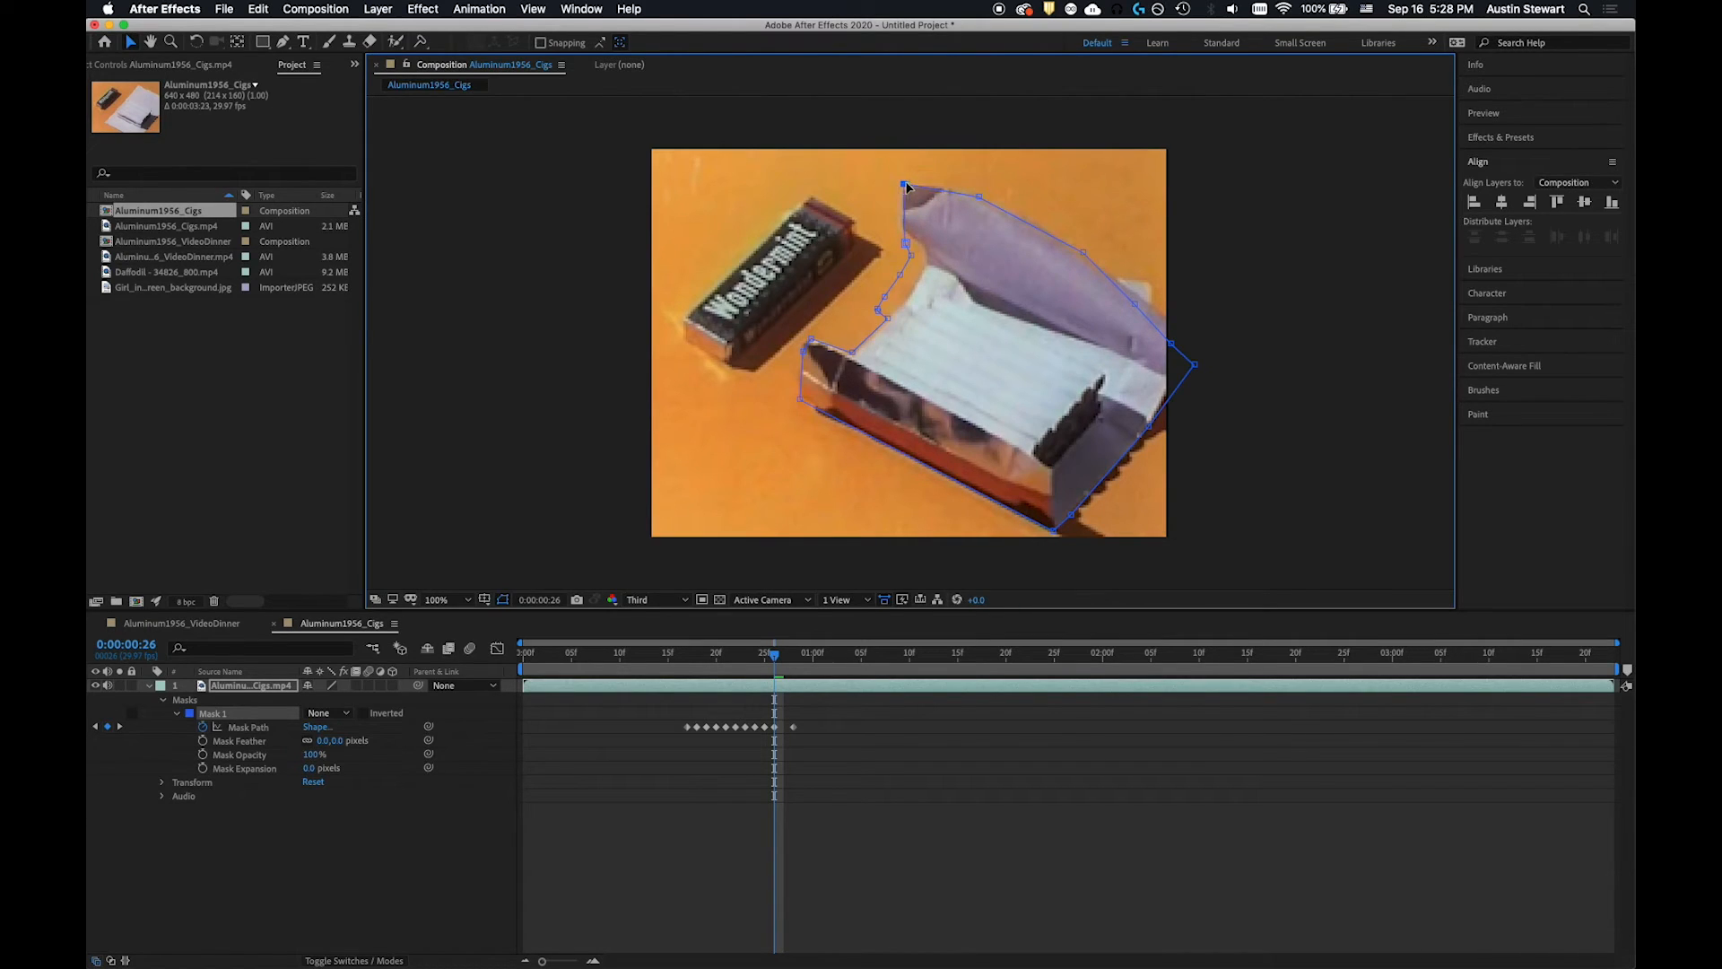
{"action": "left_click_drag", "start_coordinate": [905, 243], "coordinate": [910, 297]}
{"action": "left_click", "coordinate": [878, 311]}
{"action": "left_click", "coordinate": [879, 312]}
{"action": "left_click_drag", "start_coordinate": [880, 314], "coordinate": [893, 313]}
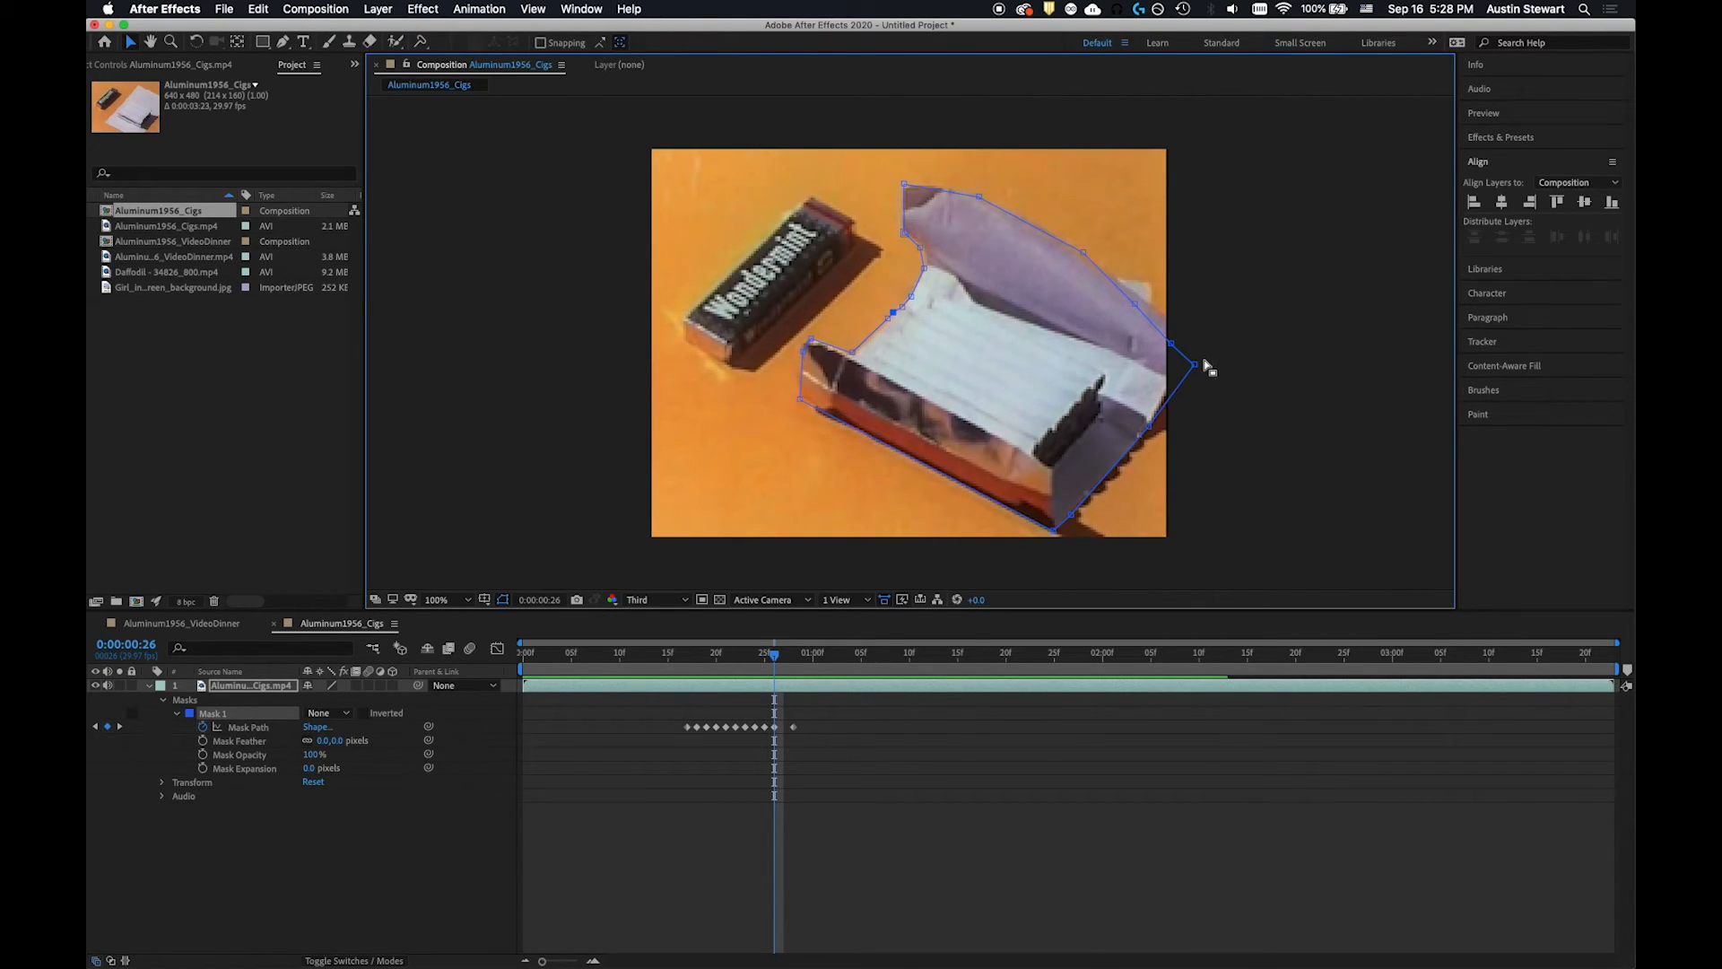
{"action": "left_click_drag", "start_coordinate": [1135, 309], "coordinate": [1121, 284]}
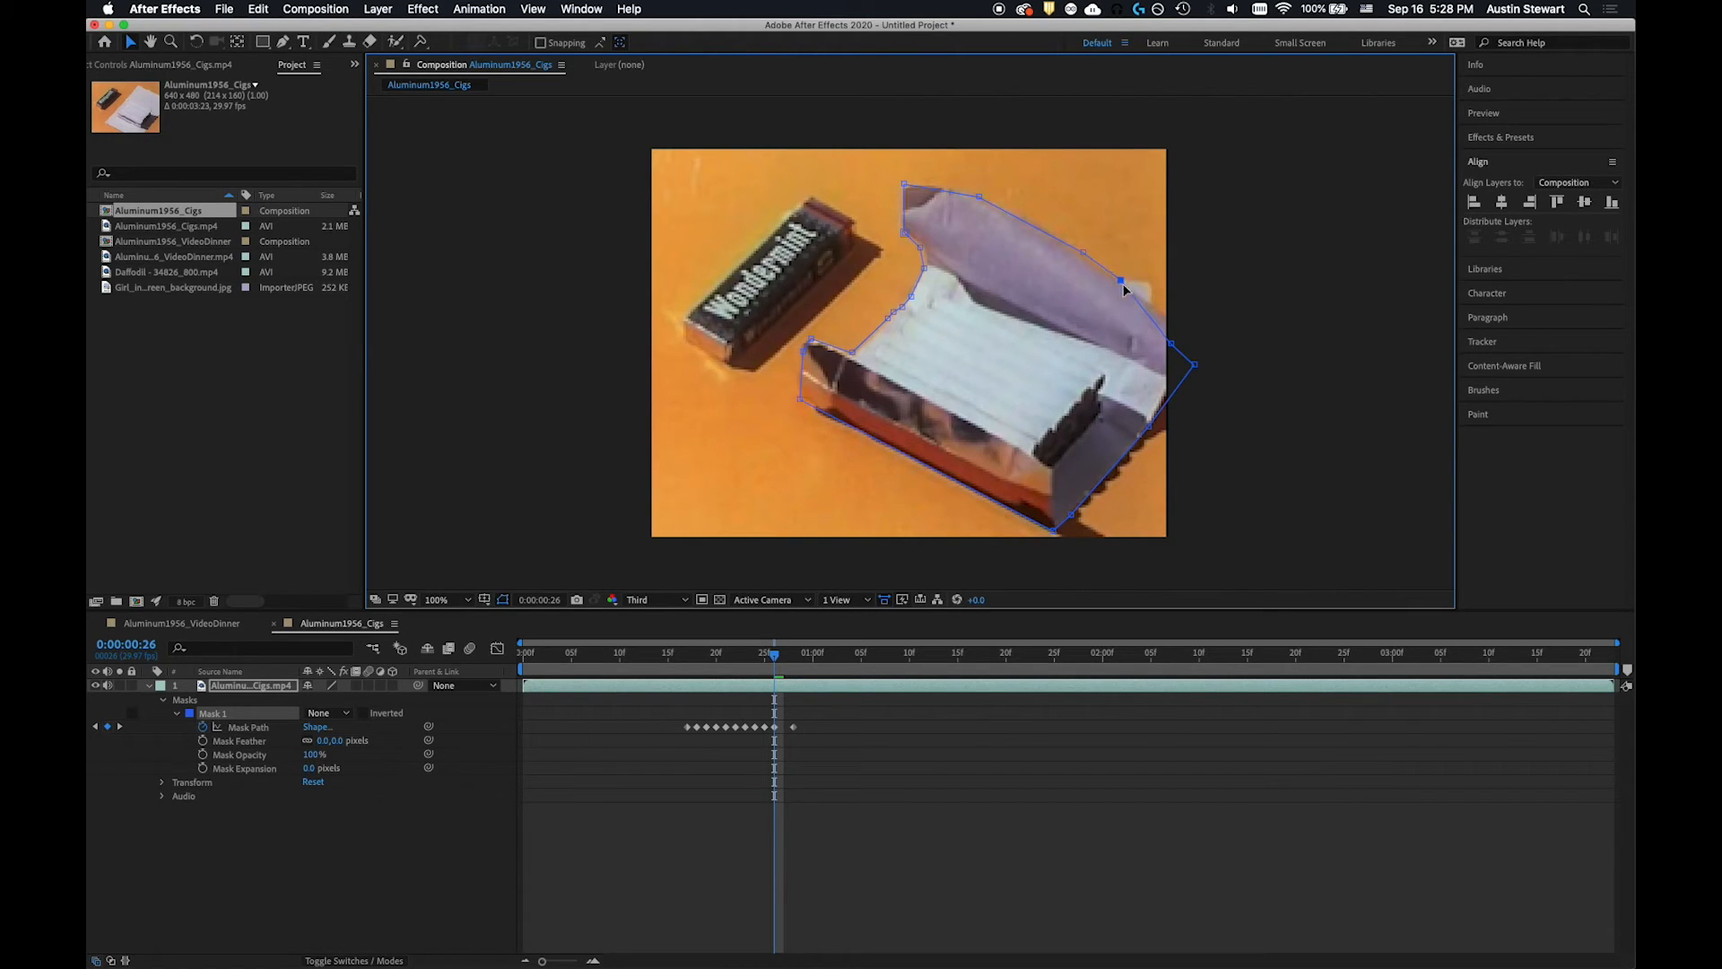
{"action": "left_click_drag", "start_coordinate": [1169, 343], "coordinate": [1156, 307]}
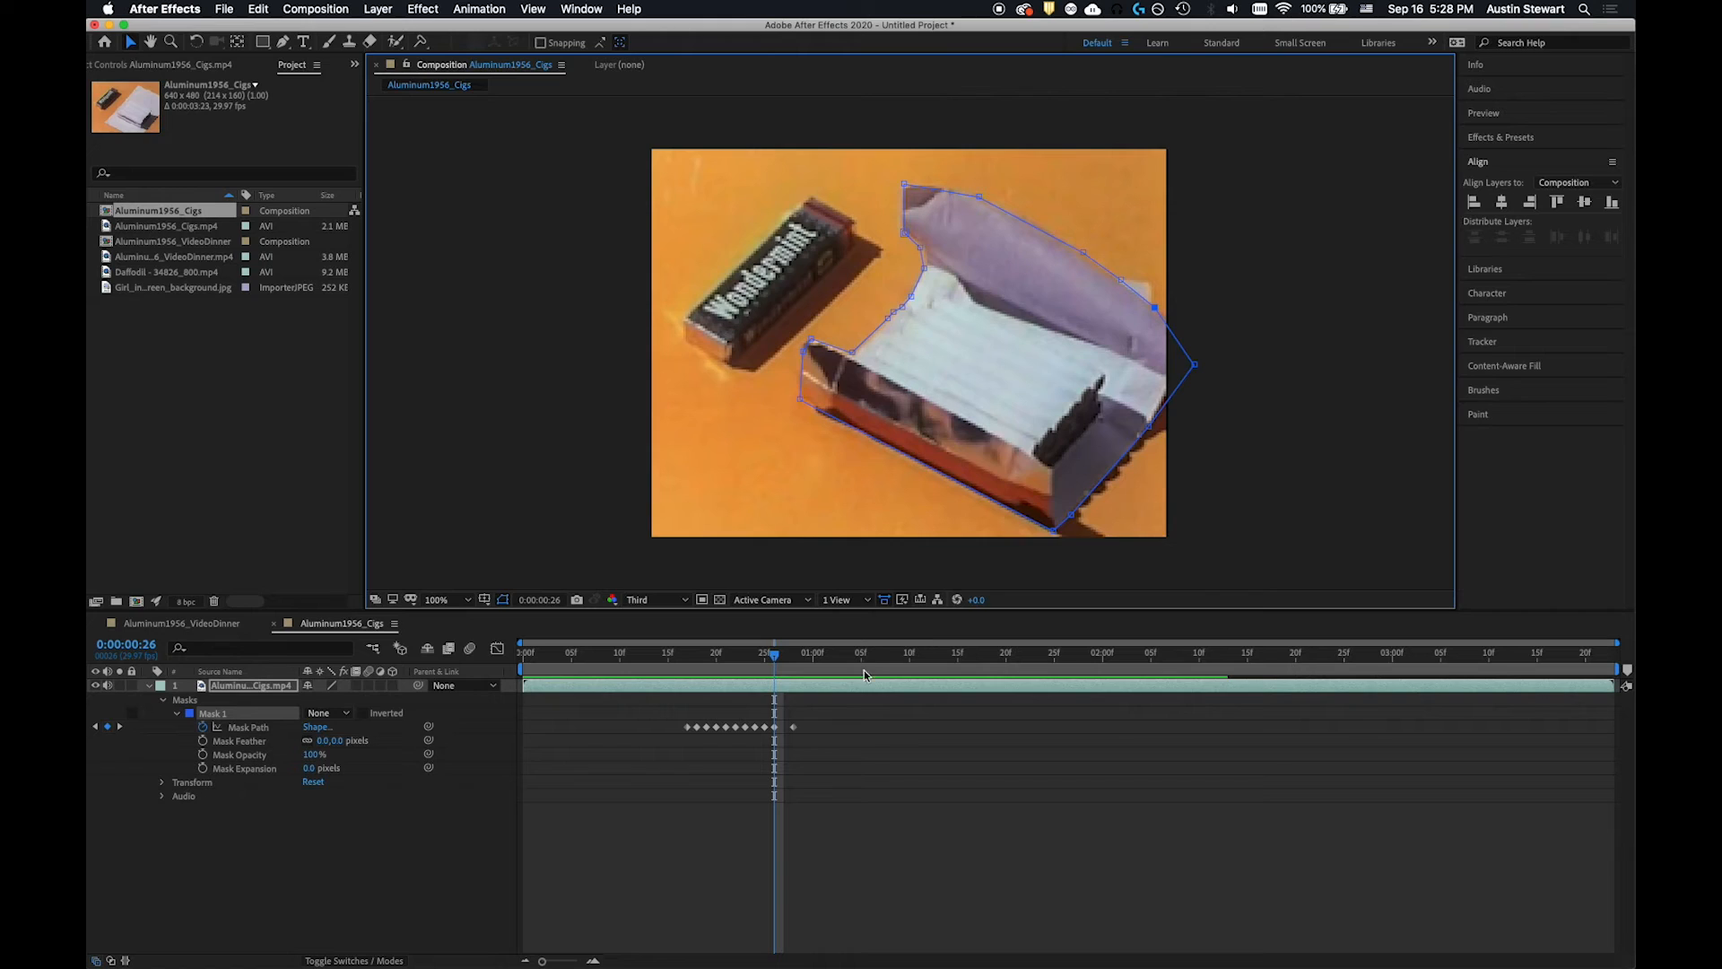
Step: At 0:00:00:27, reshape the mask around the closing flap's pointed left tip, upper edge and right corner
{"action": "left_click_drag", "start_coordinate": [776, 656], "coordinate": [783, 659]}
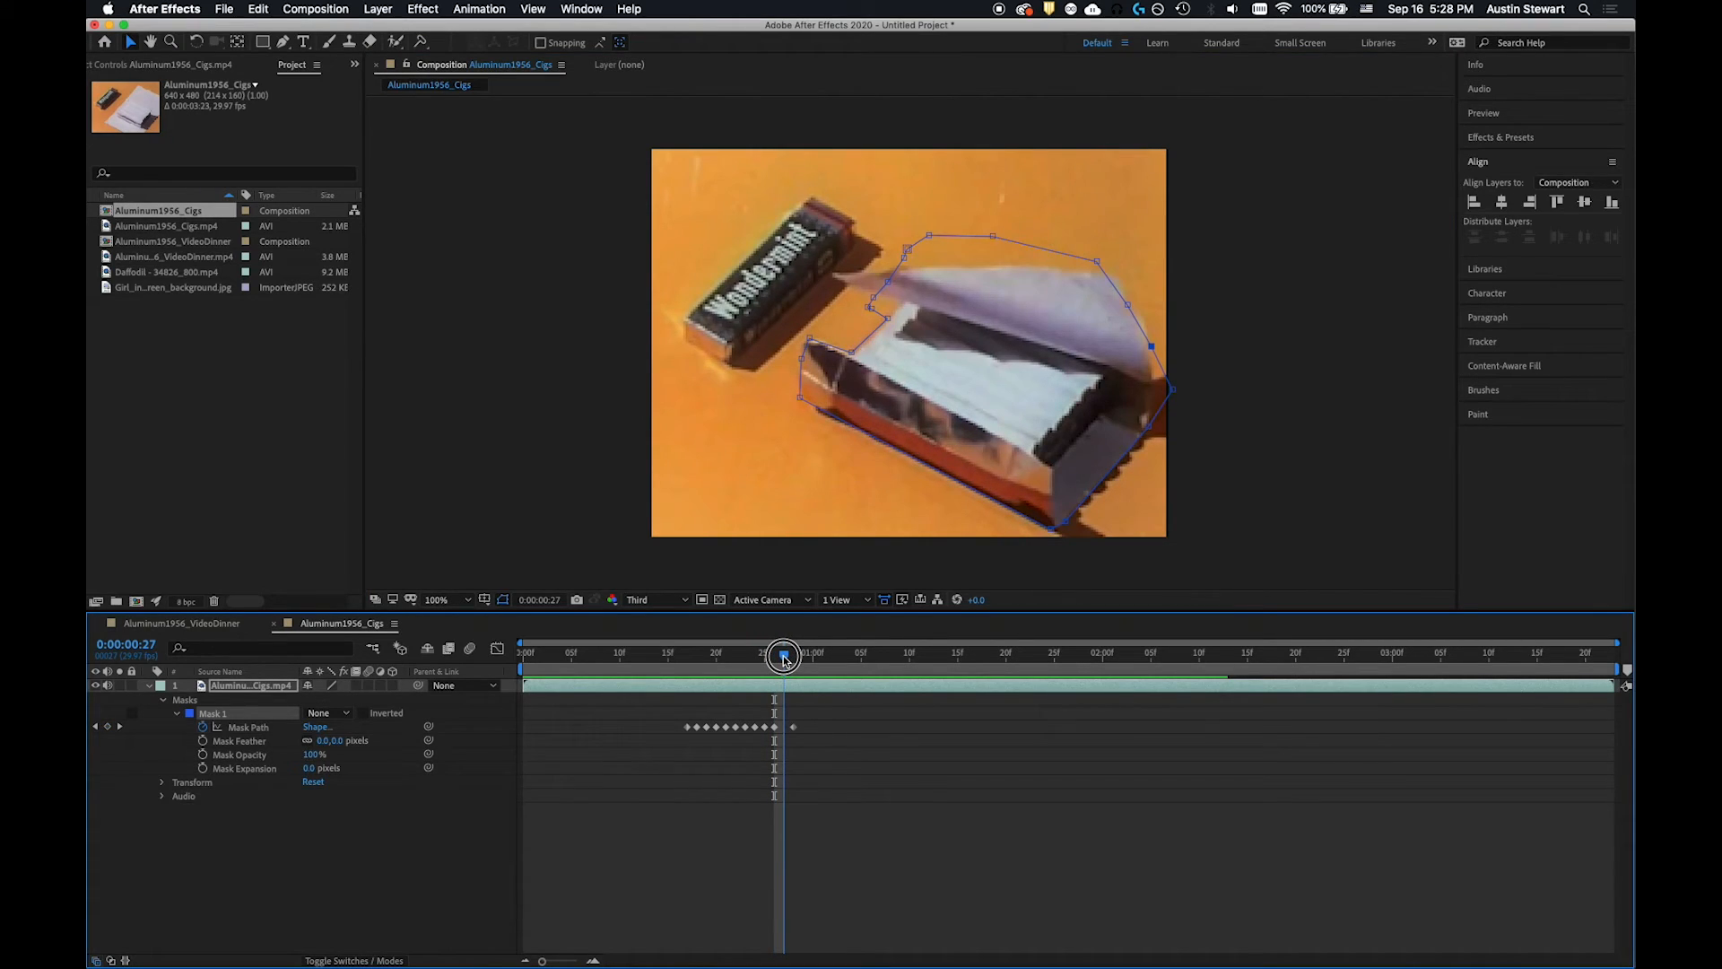
{"action": "left_click_drag", "start_coordinate": [783, 659], "coordinate": [784, 659]}
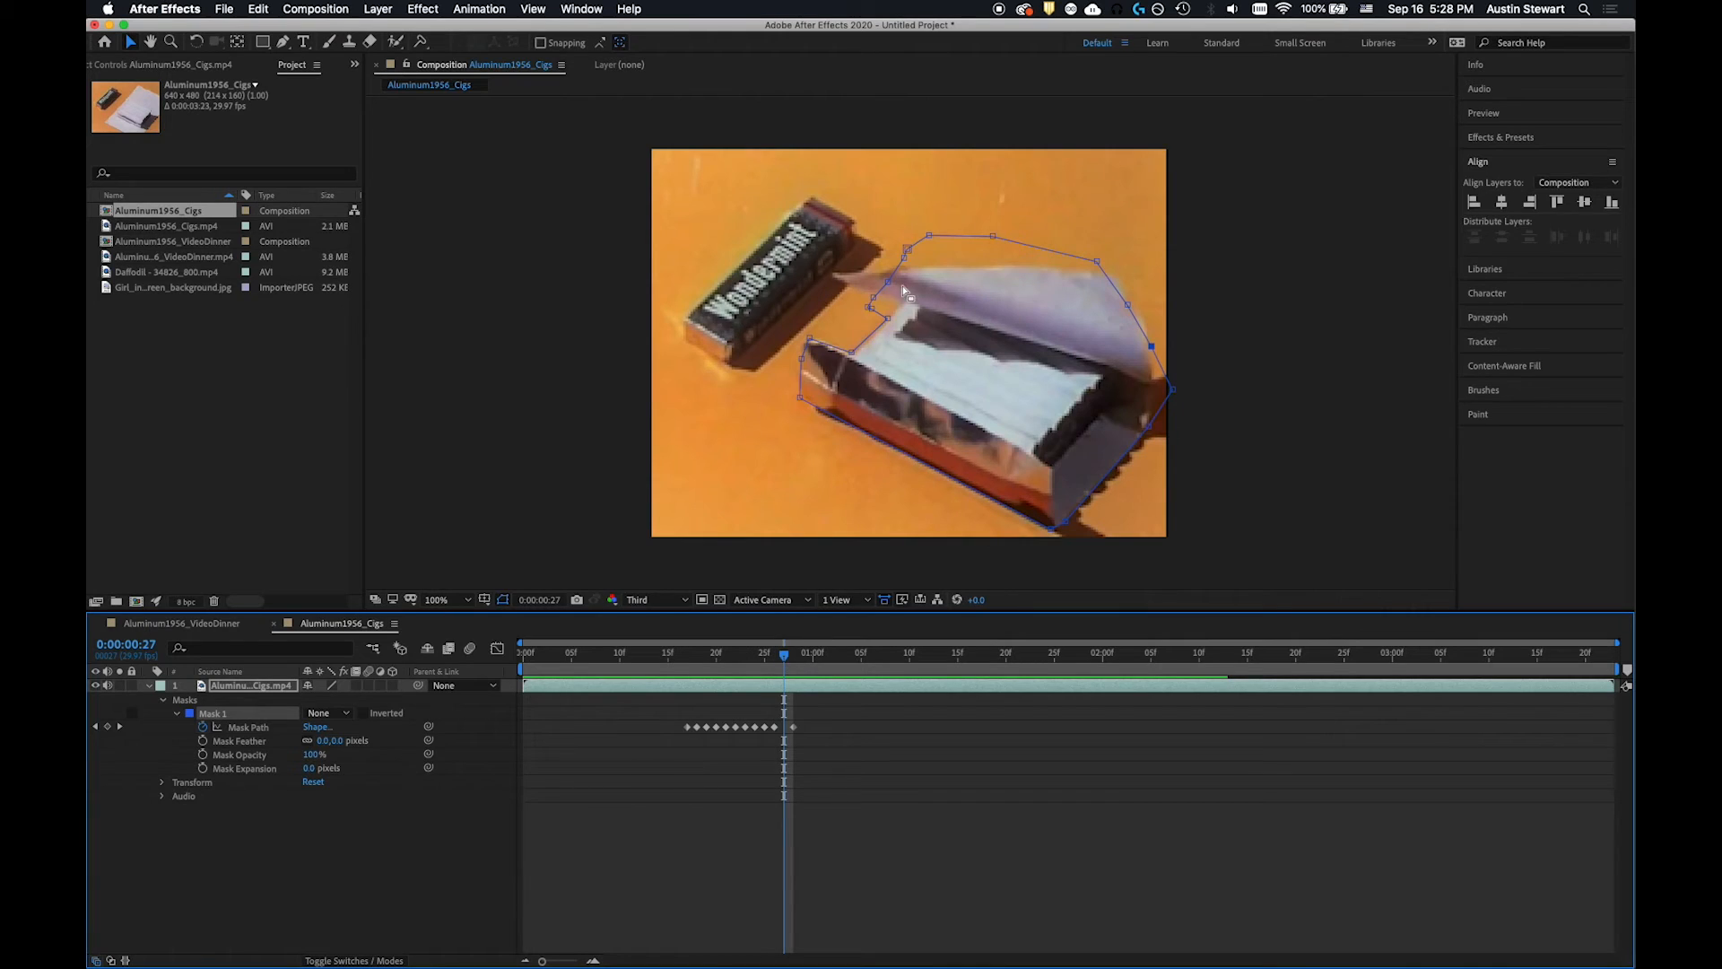
{"action": "left_click_drag", "start_coordinate": [871, 310], "coordinate": [836, 272]}
{"action": "left_click", "coordinate": [903, 260]}
{"action": "left_click_drag", "start_coordinate": [930, 239], "coordinate": [1119, 275]}
{"action": "left_click", "coordinate": [1129, 306]}
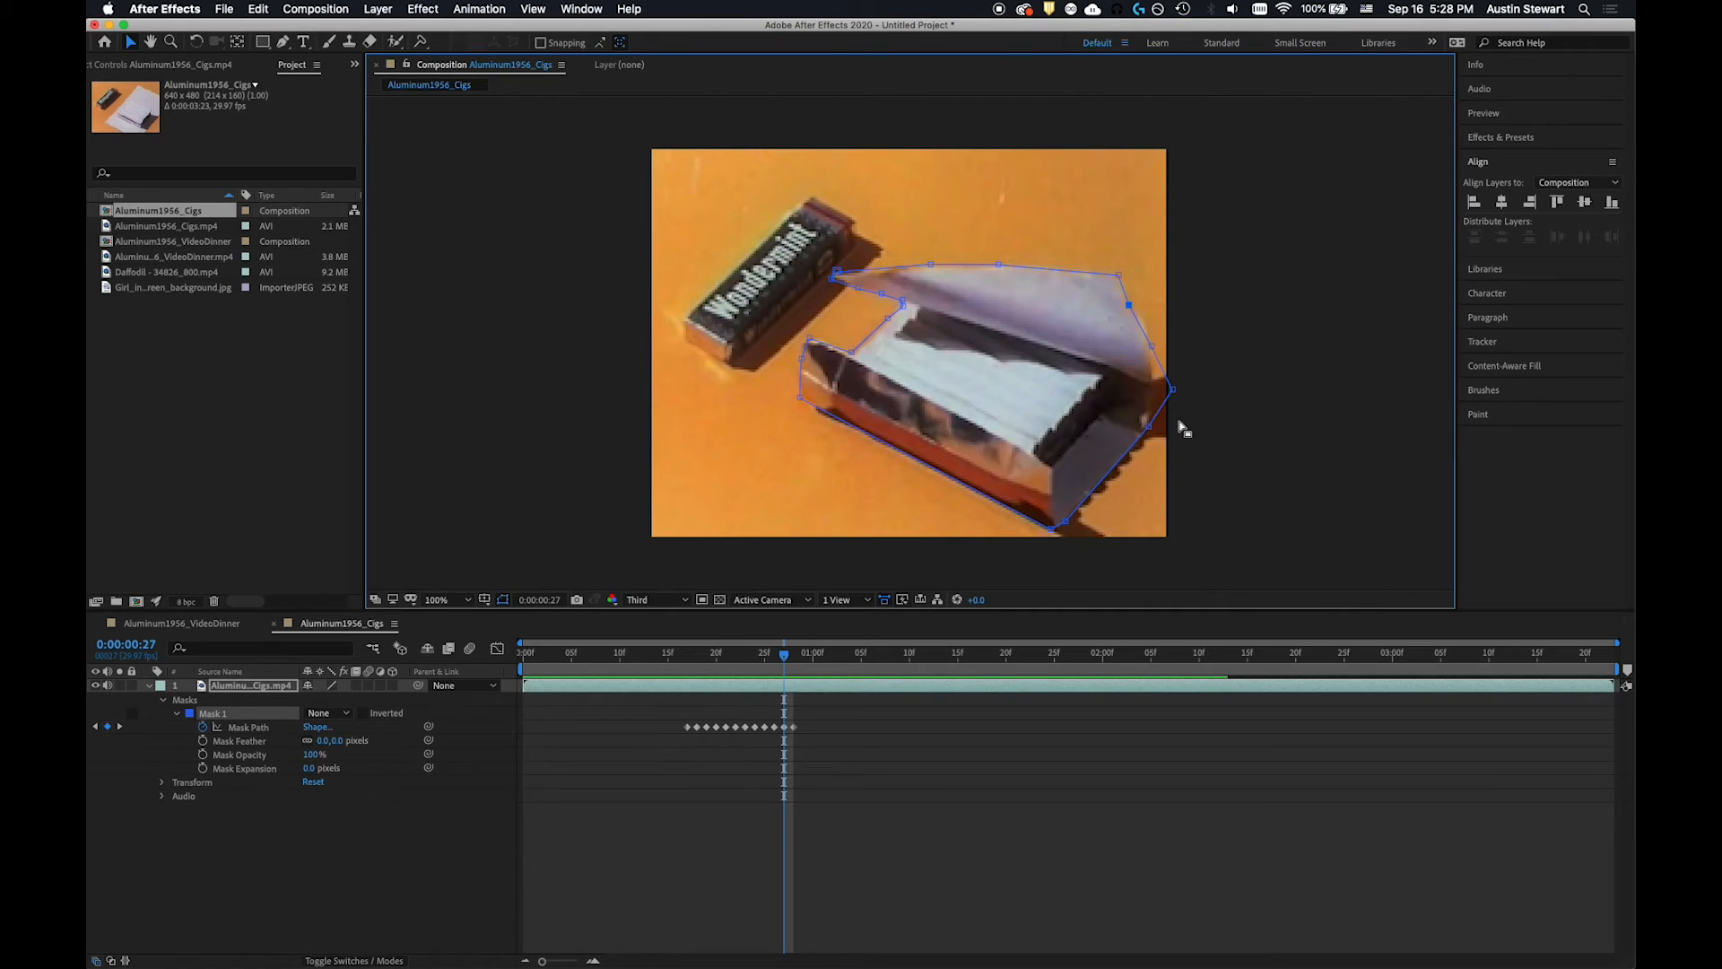
{"action": "left_click_drag", "start_coordinate": [1173, 392], "coordinate": [1154, 384]}
{"action": "left_click", "coordinate": [1151, 341]}
Step: At 0:00:02:05, fit all the mask points to the closed cigarette pack's outline, leaving out its shadow
{"action": "left_click_drag", "start_coordinate": [784, 657], "coordinate": [799, 662]}
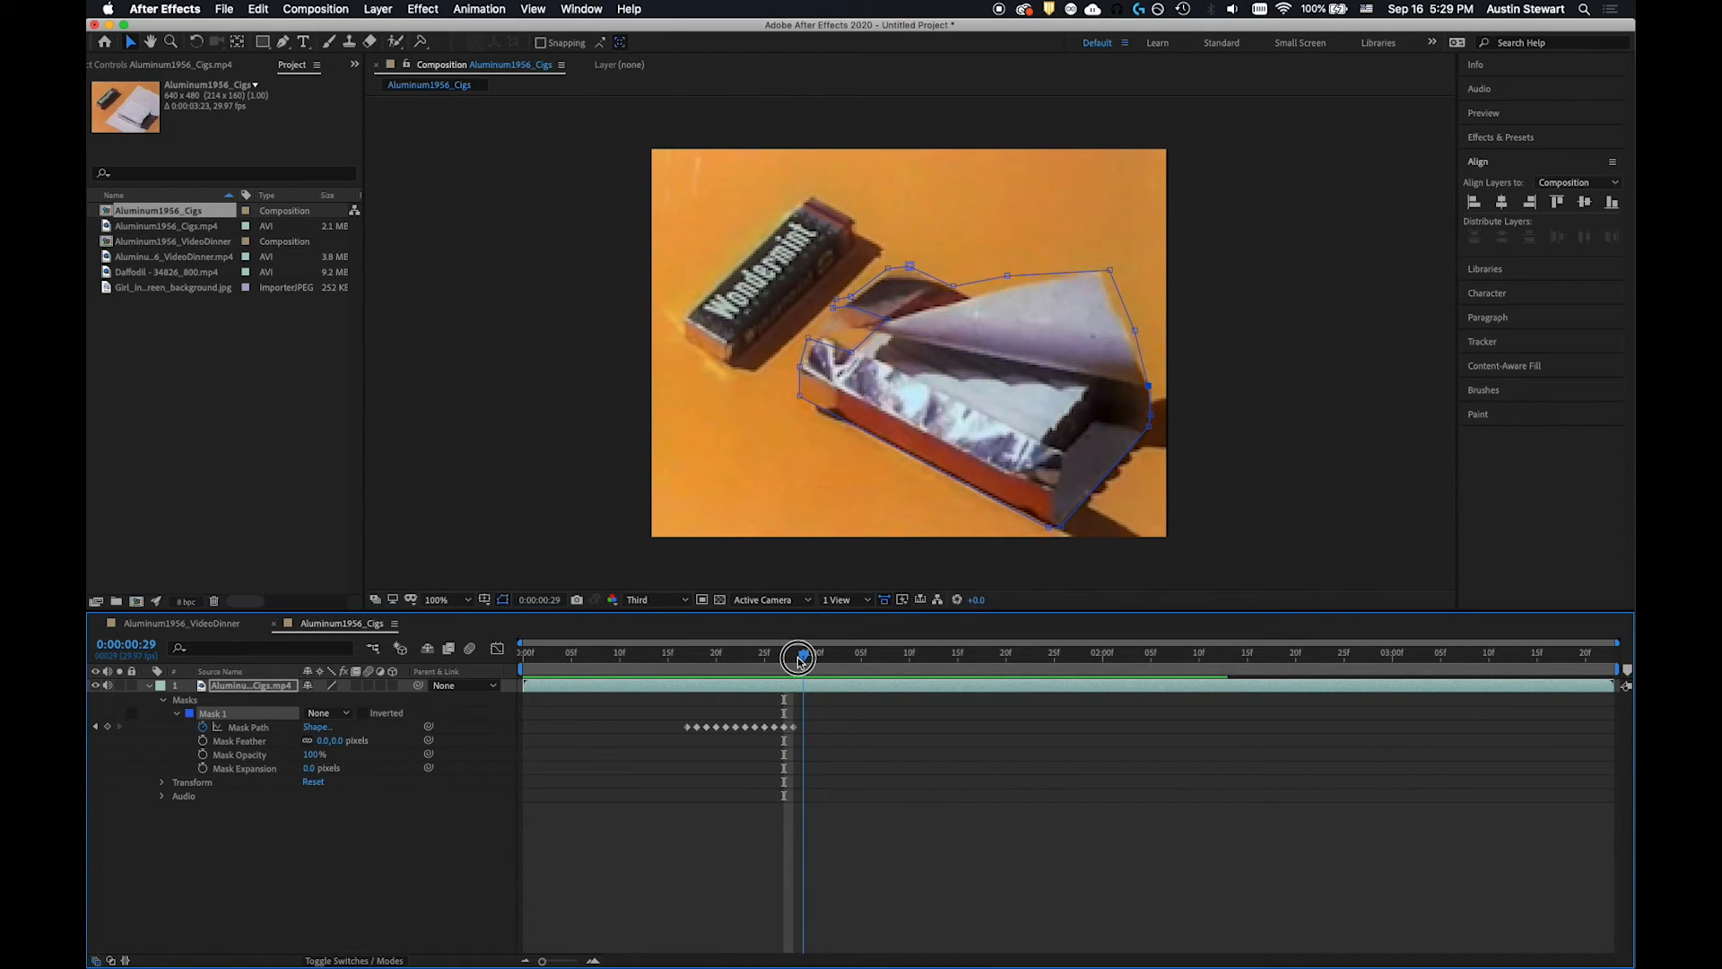
{"action": "left_click_drag", "start_coordinate": [800, 662], "coordinate": [1150, 624]}
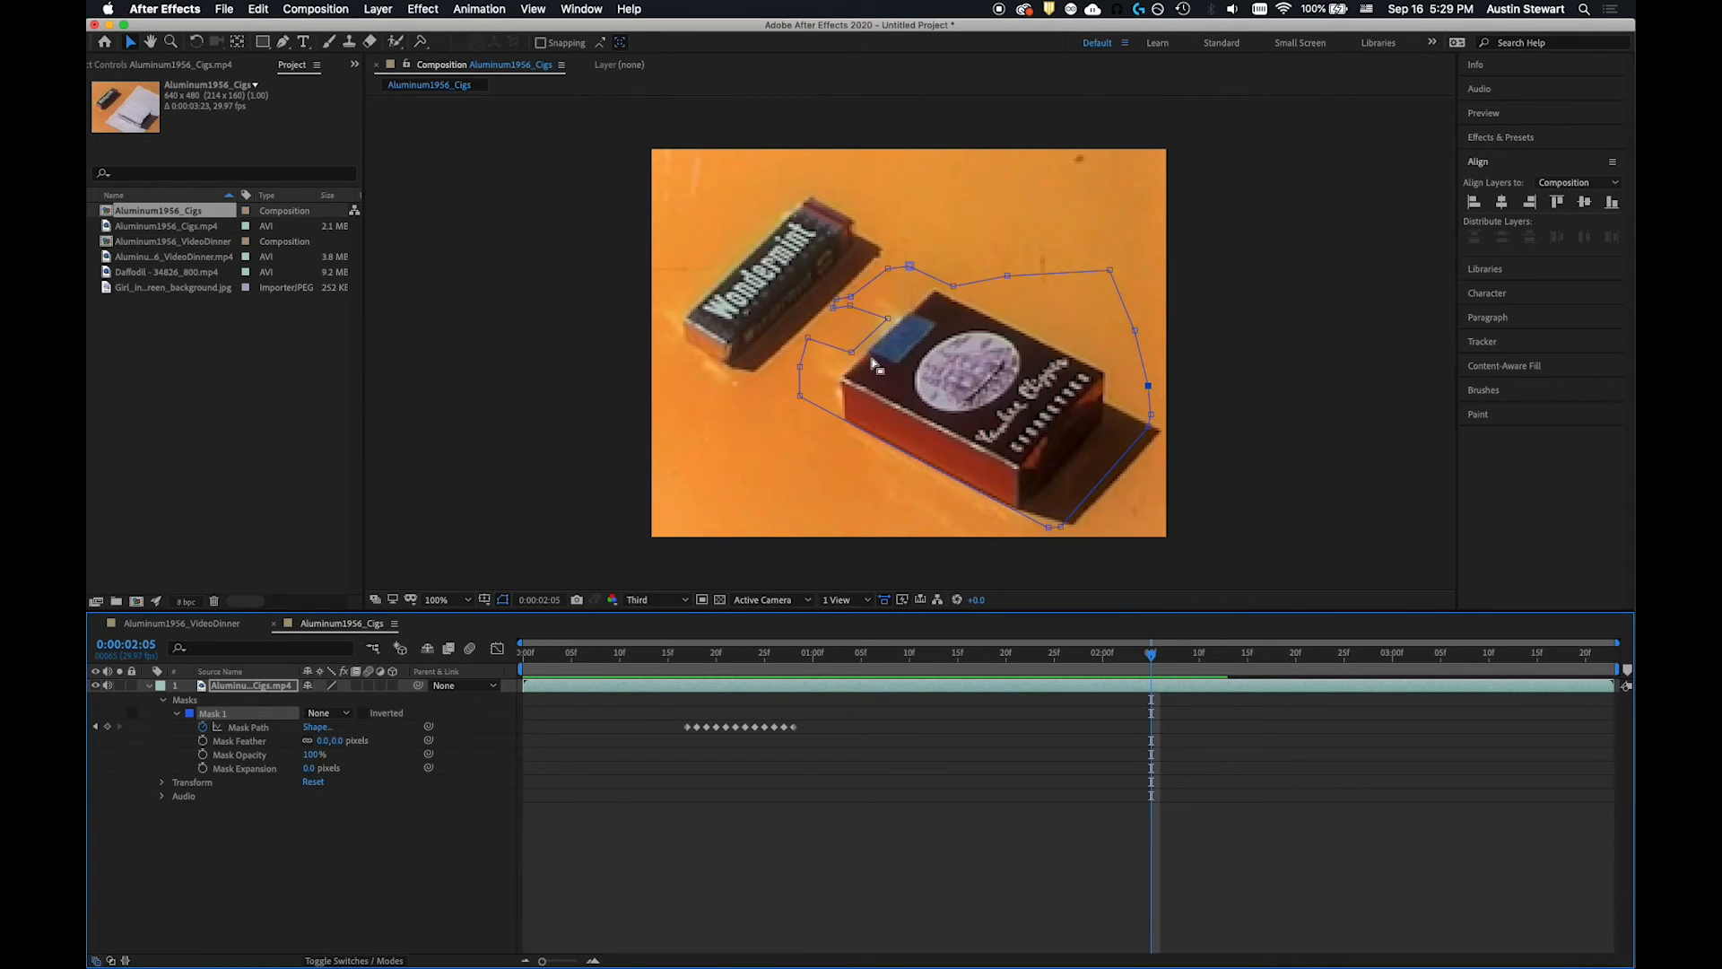
{"action": "left_click_drag", "start_coordinate": [888, 321], "coordinate": [1021, 330]}
{"action": "left_click_drag", "start_coordinate": [1109, 270], "coordinate": [1106, 372]}
{"action": "left_click_drag", "start_coordinate": [1148, 386], "coordinate": [1110, 406]}
{"action": "left_click_drag", "start_coordinate": [1152, 414], "coordinate": [1067, 462]}
{"action": "left_click_drag", "start_coordinate": [1062, 527], "coordinate": [1021, 512]}
{"action": "left_click_drag", "start_coordinate": [800, 395], "coordinate": [846, 420]}
{"action": "left_click_drag", "start_coordinate": [799, 366], "coordinate": [862, 356]}
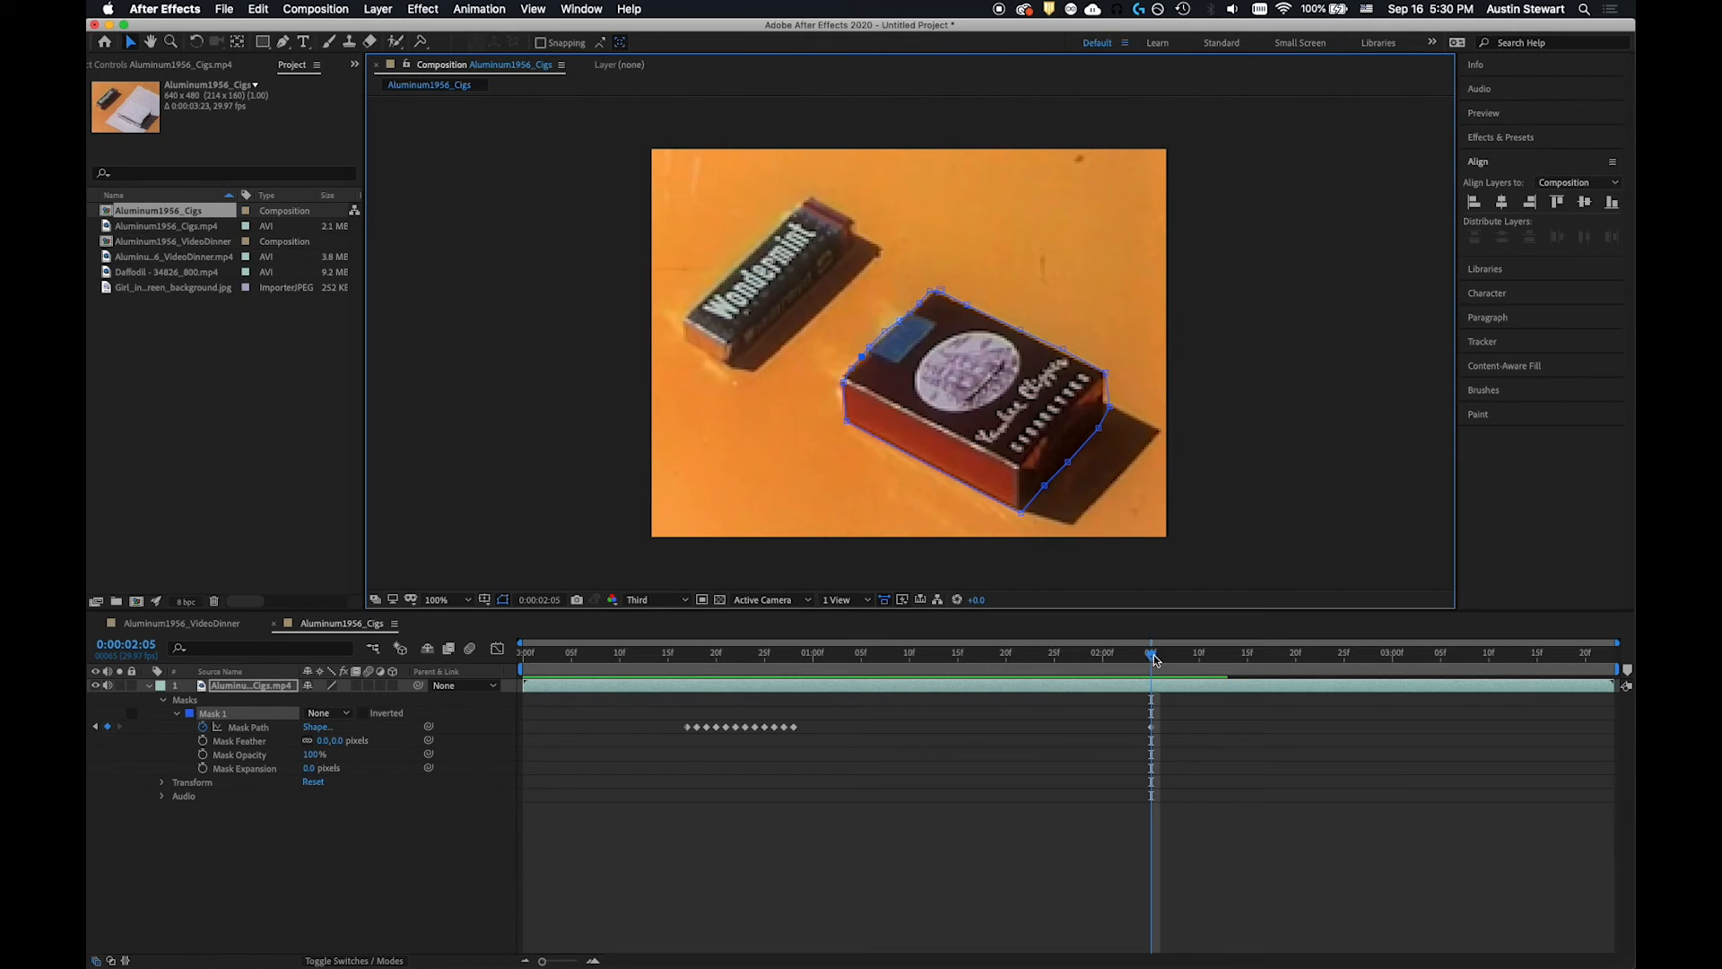
Step: At 0:00:01:15, reshape the mask around the pack and its open end flaps, leaving out the shadow
{"action": "left_click_drag", "start_coordinate": [1154, 659], "coordinate": [958, 627]}
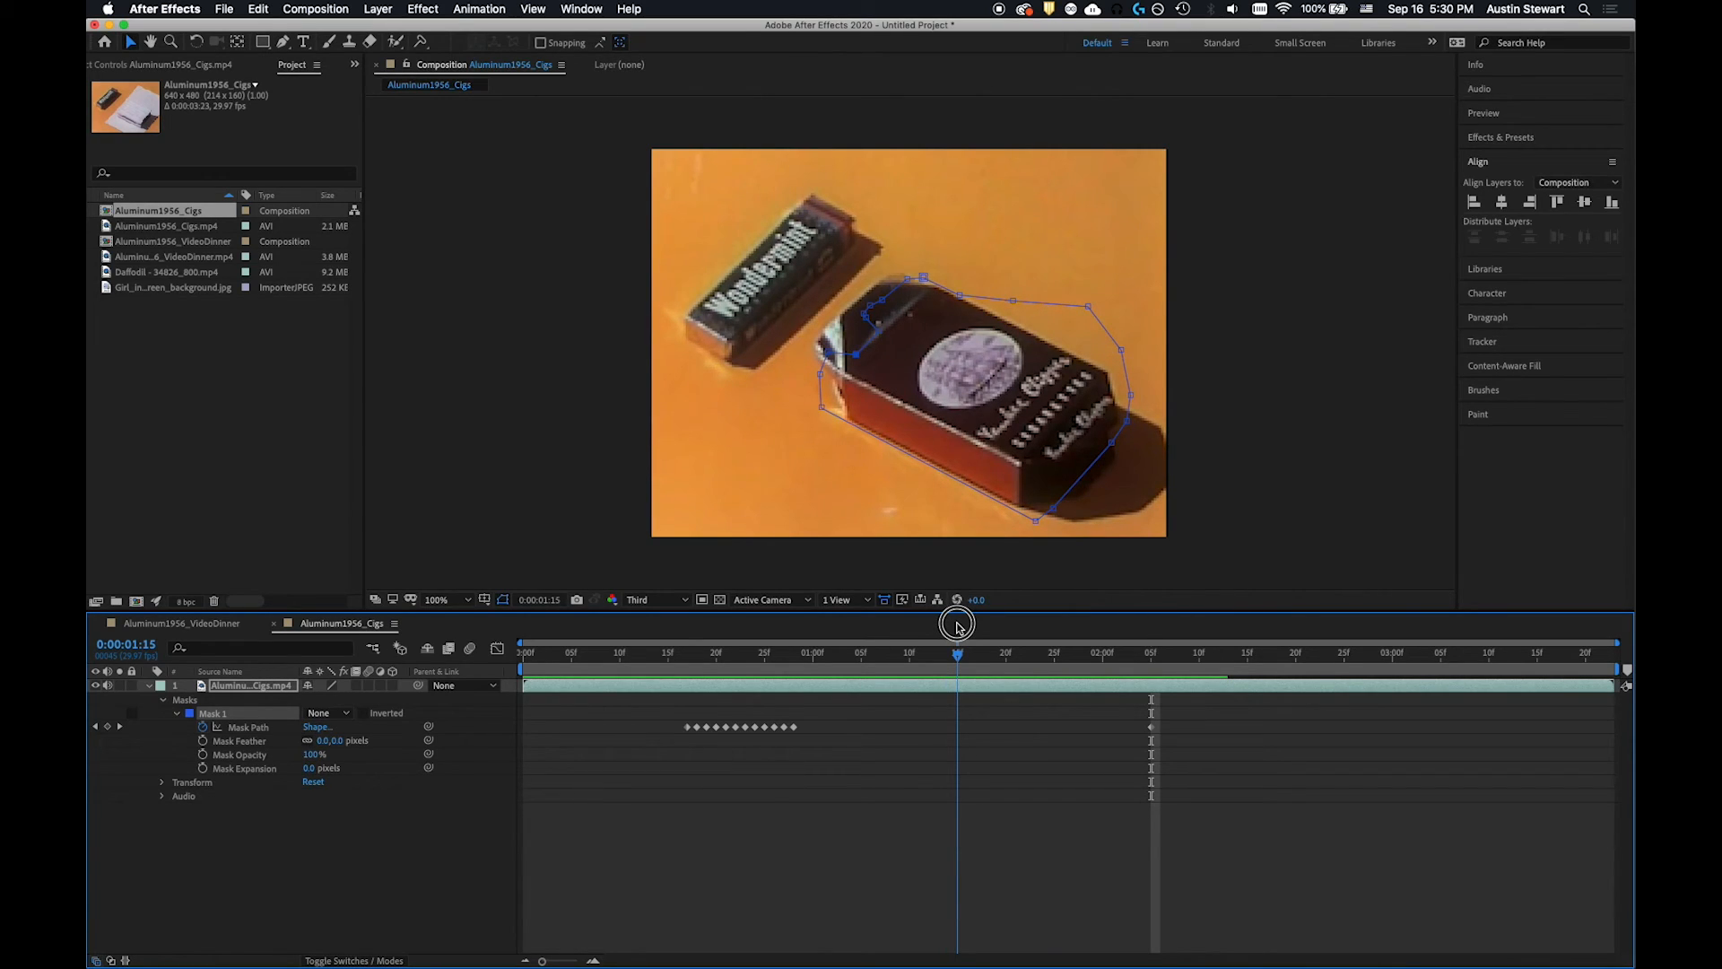
{"action": "left_click_drag", "start_coordinate": [958, 625], "coordinate": [958, 623]}
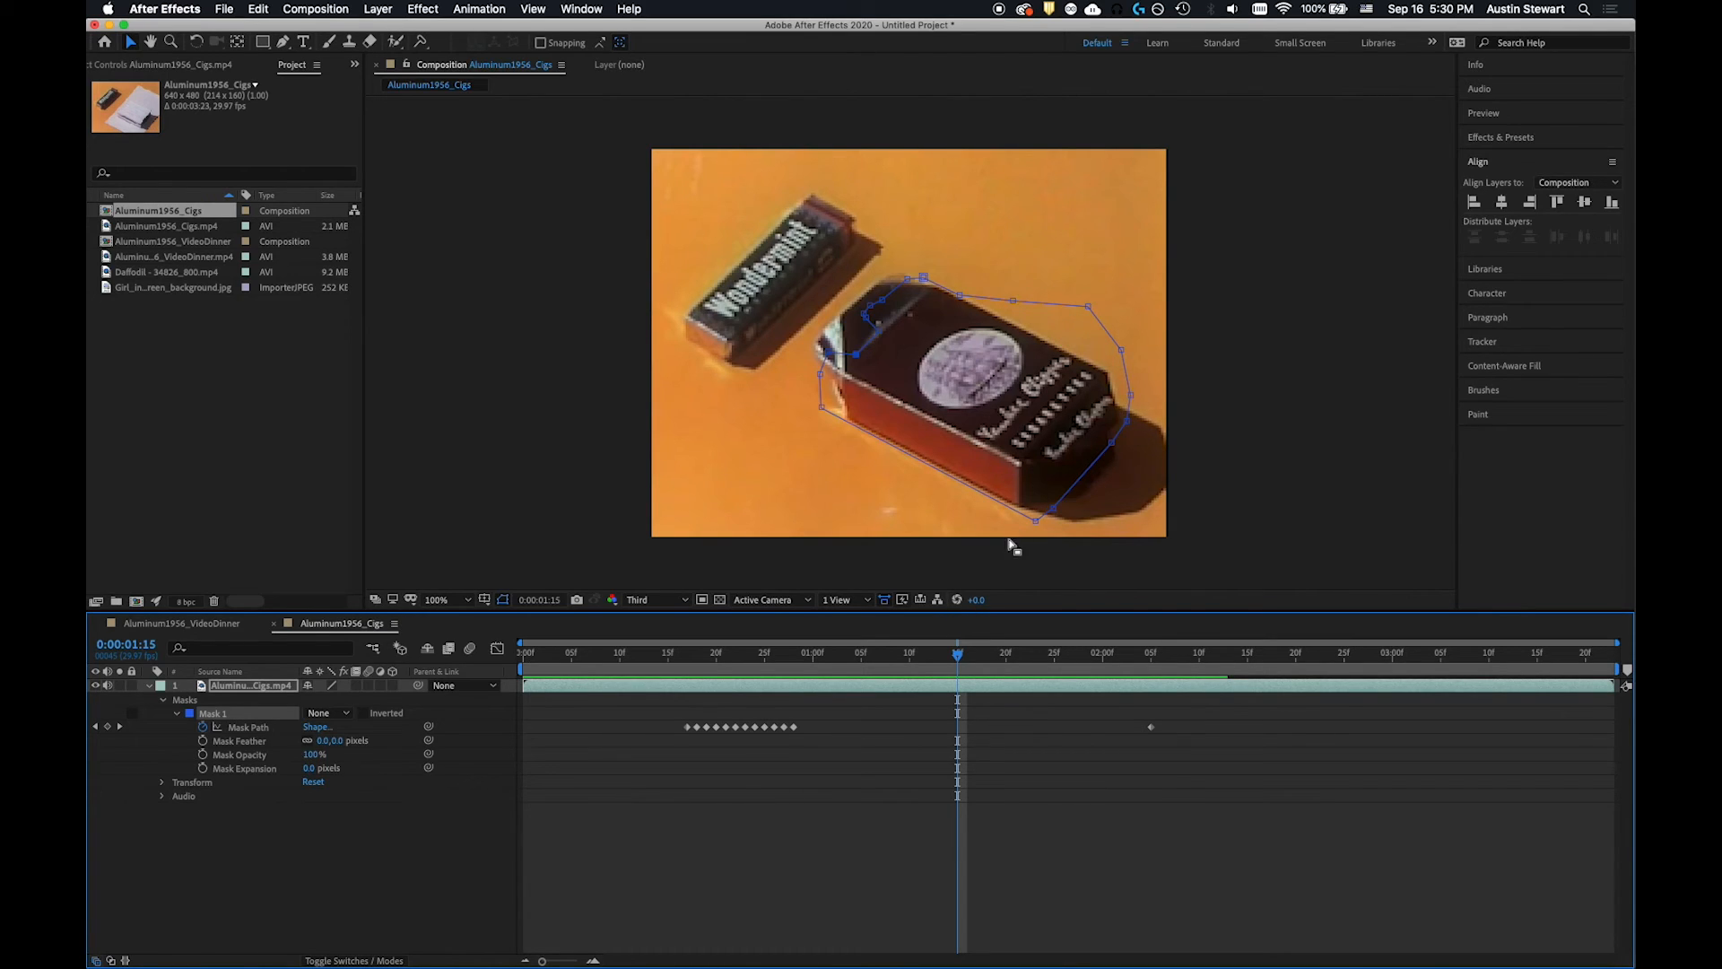
{"action": "left_click_drag", "start_coordinate": [1036, 520], "coordinate": [1101, 383]}
{"action": "left_click_drag", "start_coordinate": [1088, 308], "coordinate": [1001, 316]}
{"action": "left_click_drag", "start_coordinate": [905, 276], "coordinate": [831, 411]}
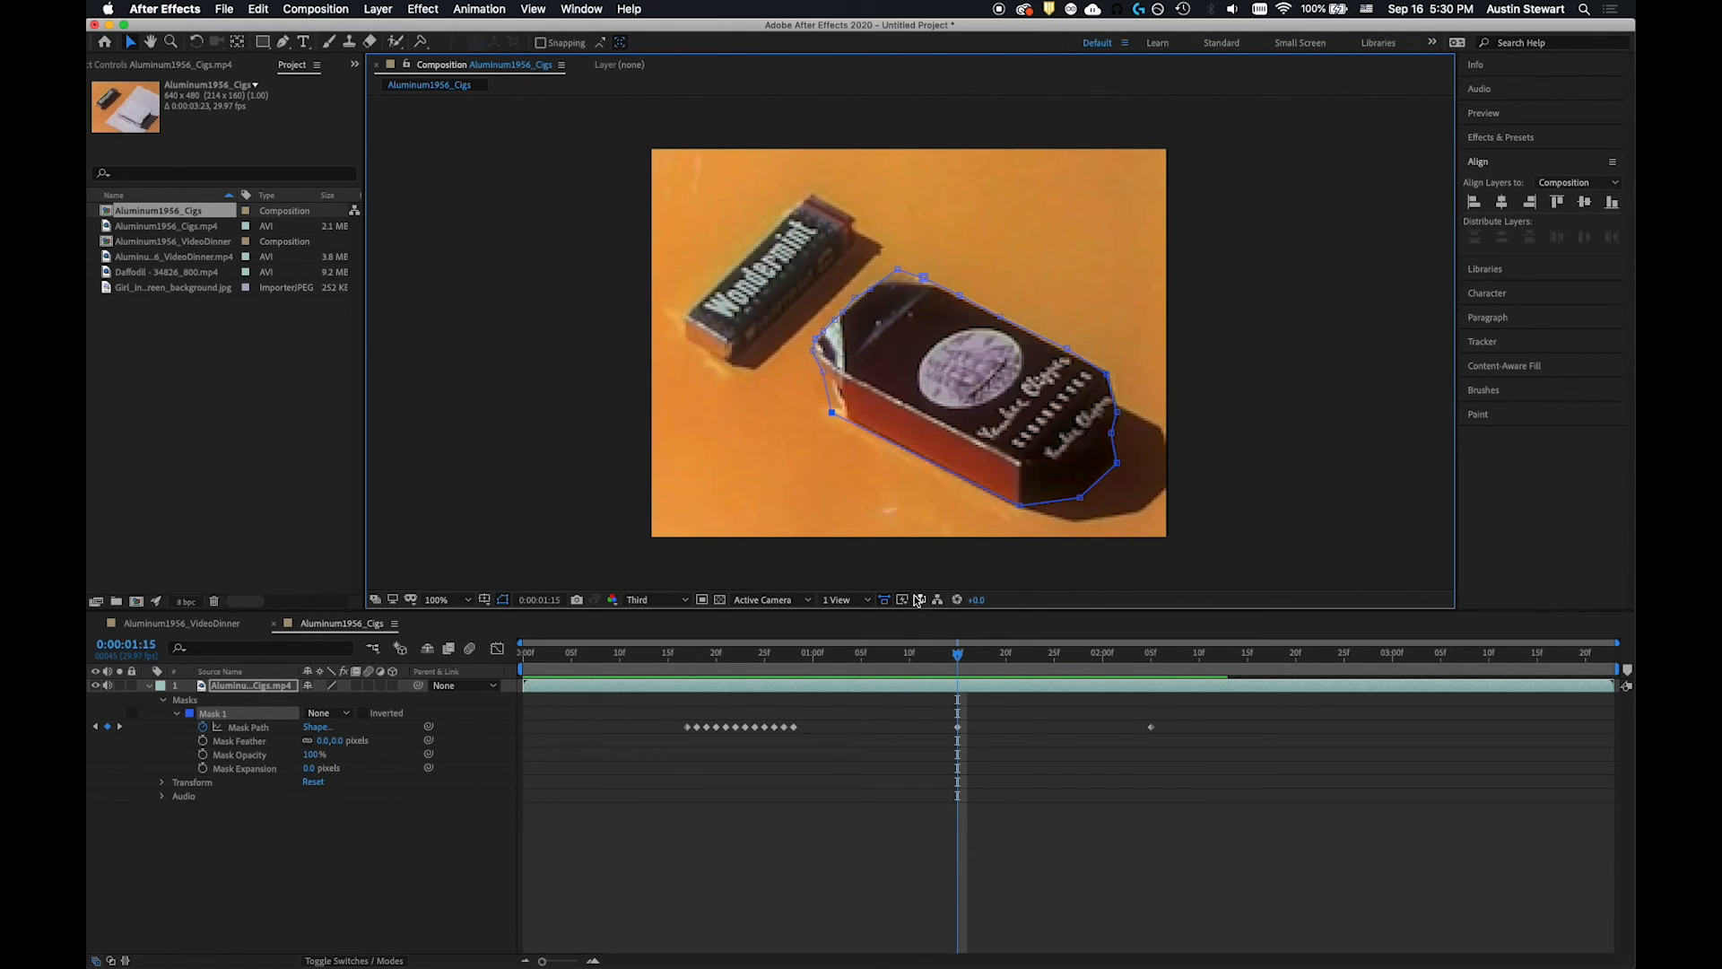
Step: At 0:00:01:28, fit the mask around the pack's raised blue-seal tab and along its shadow-side edge
{"action": "left_click_drag", "start_coordinate": [960, 658], "coordinate": [1026, 662]}
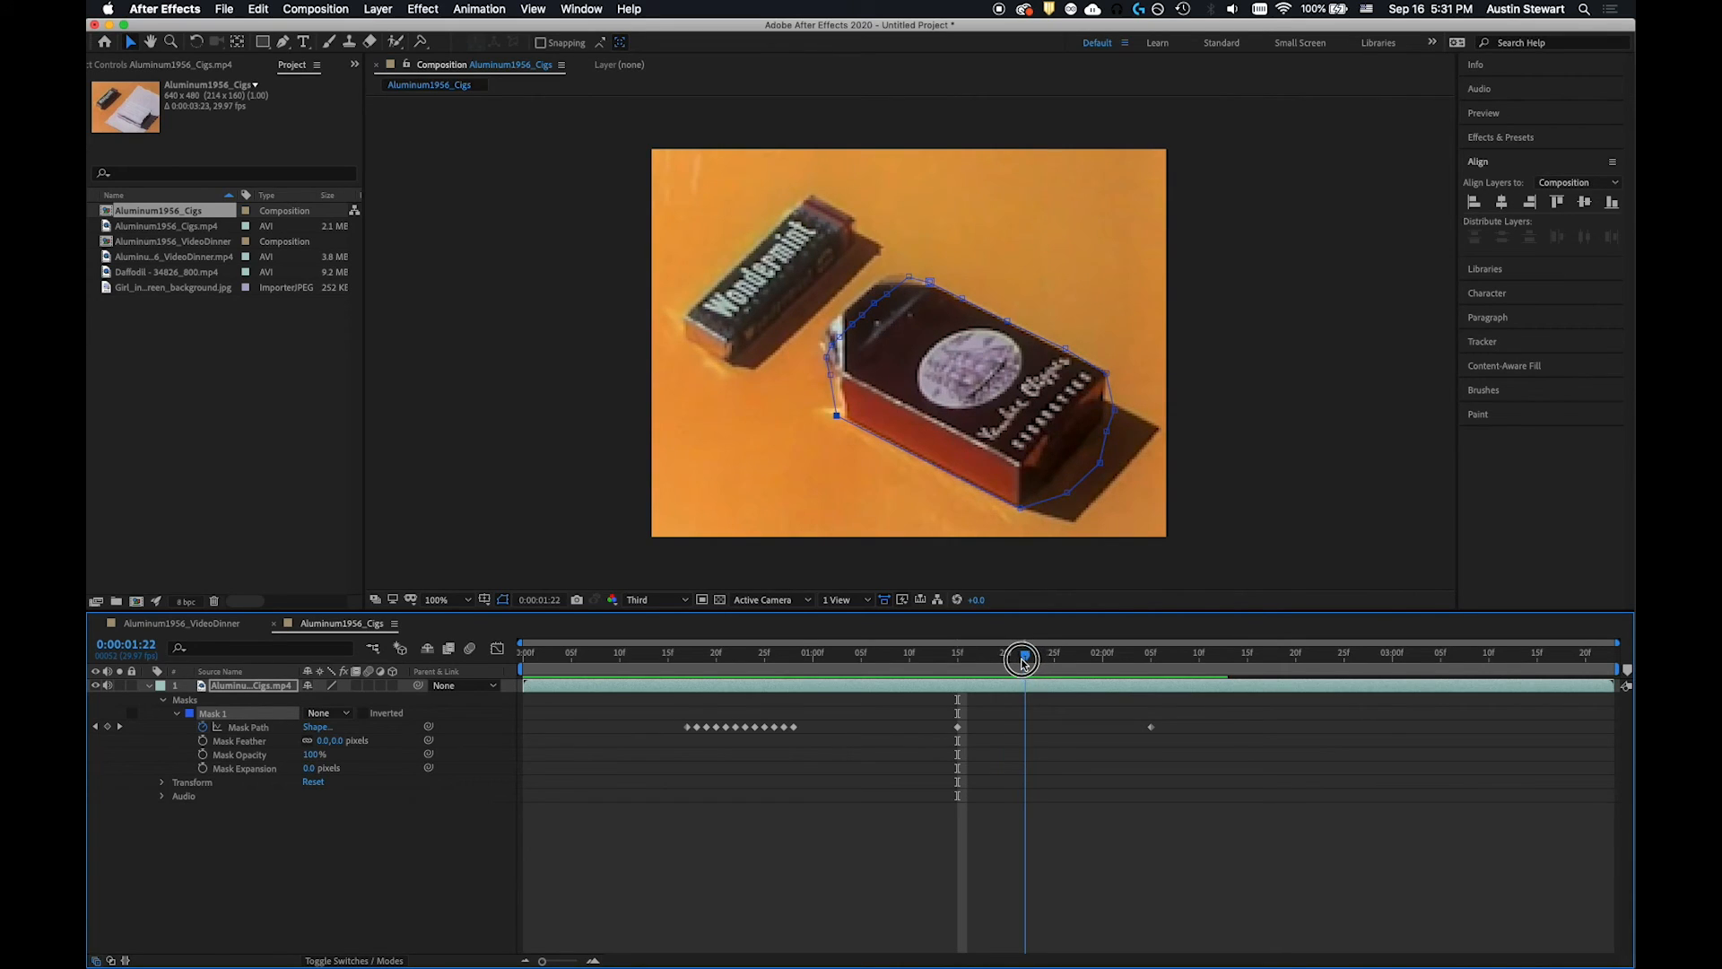
{"action": "left_click_drag", "start_coordinate": [1027, 664], "coordinate": [1083, 659]}
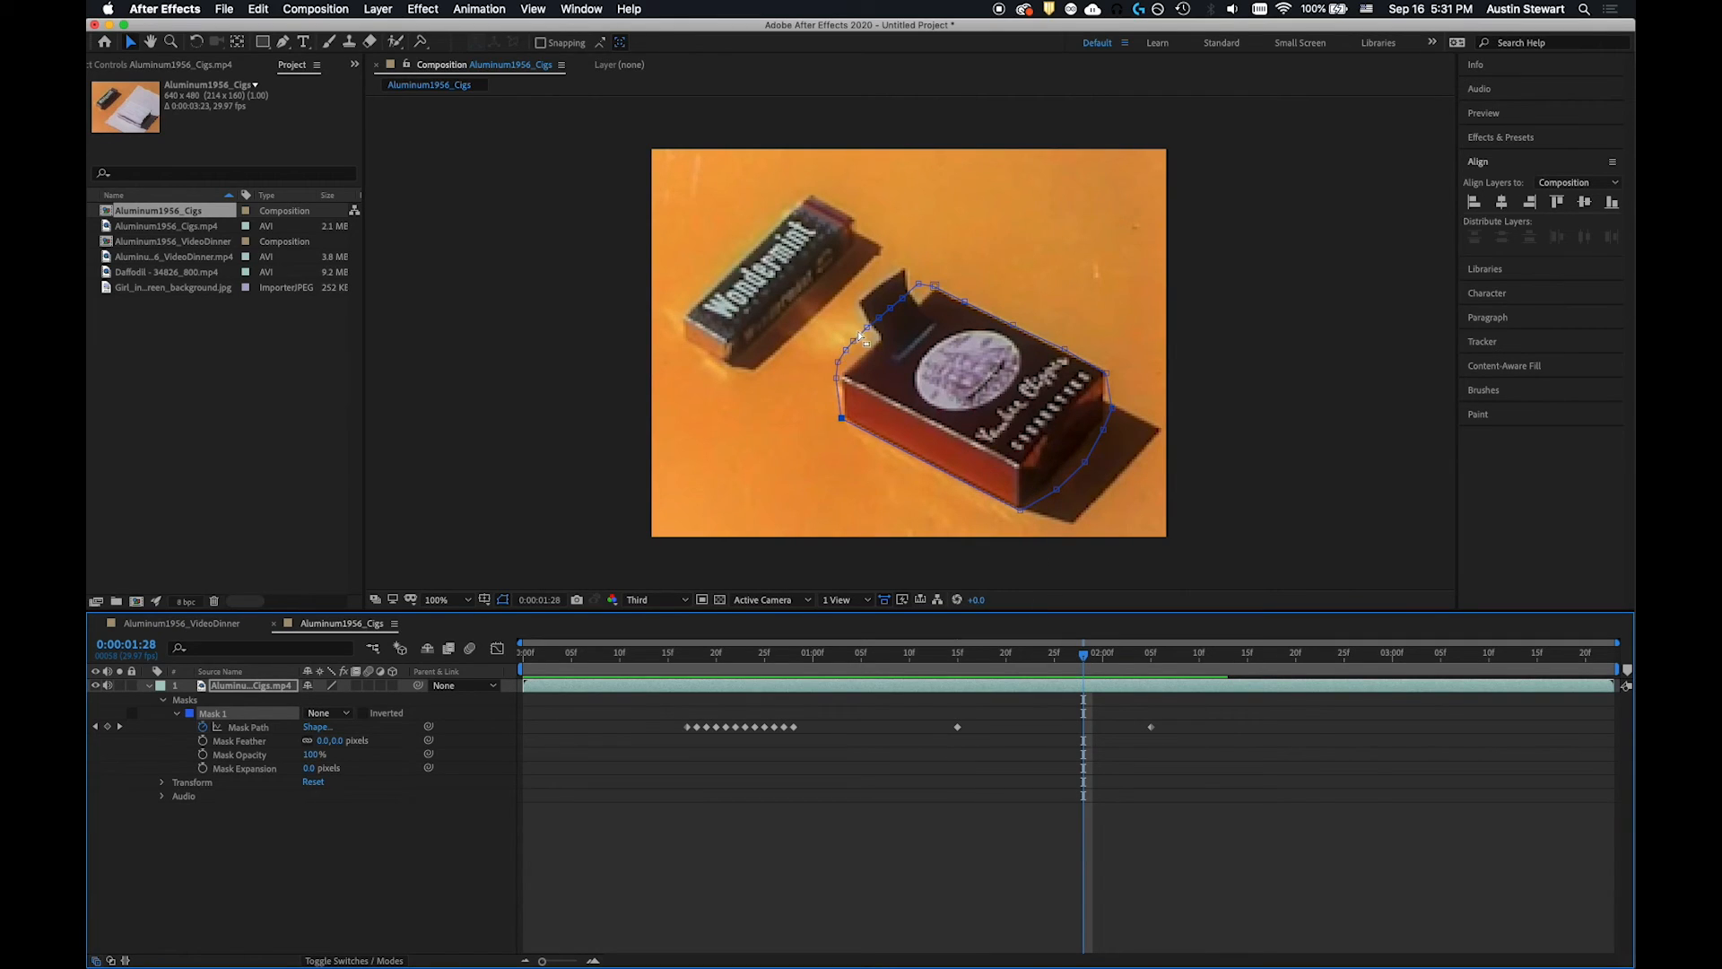
{"action": "left_click_drag", "start_coordinate": [869, 333], "coordinate": [922, 305]}
{"action": "left_click_drag", "start_coordinate": [1057, 490], "coordinate": [1106, 409]}
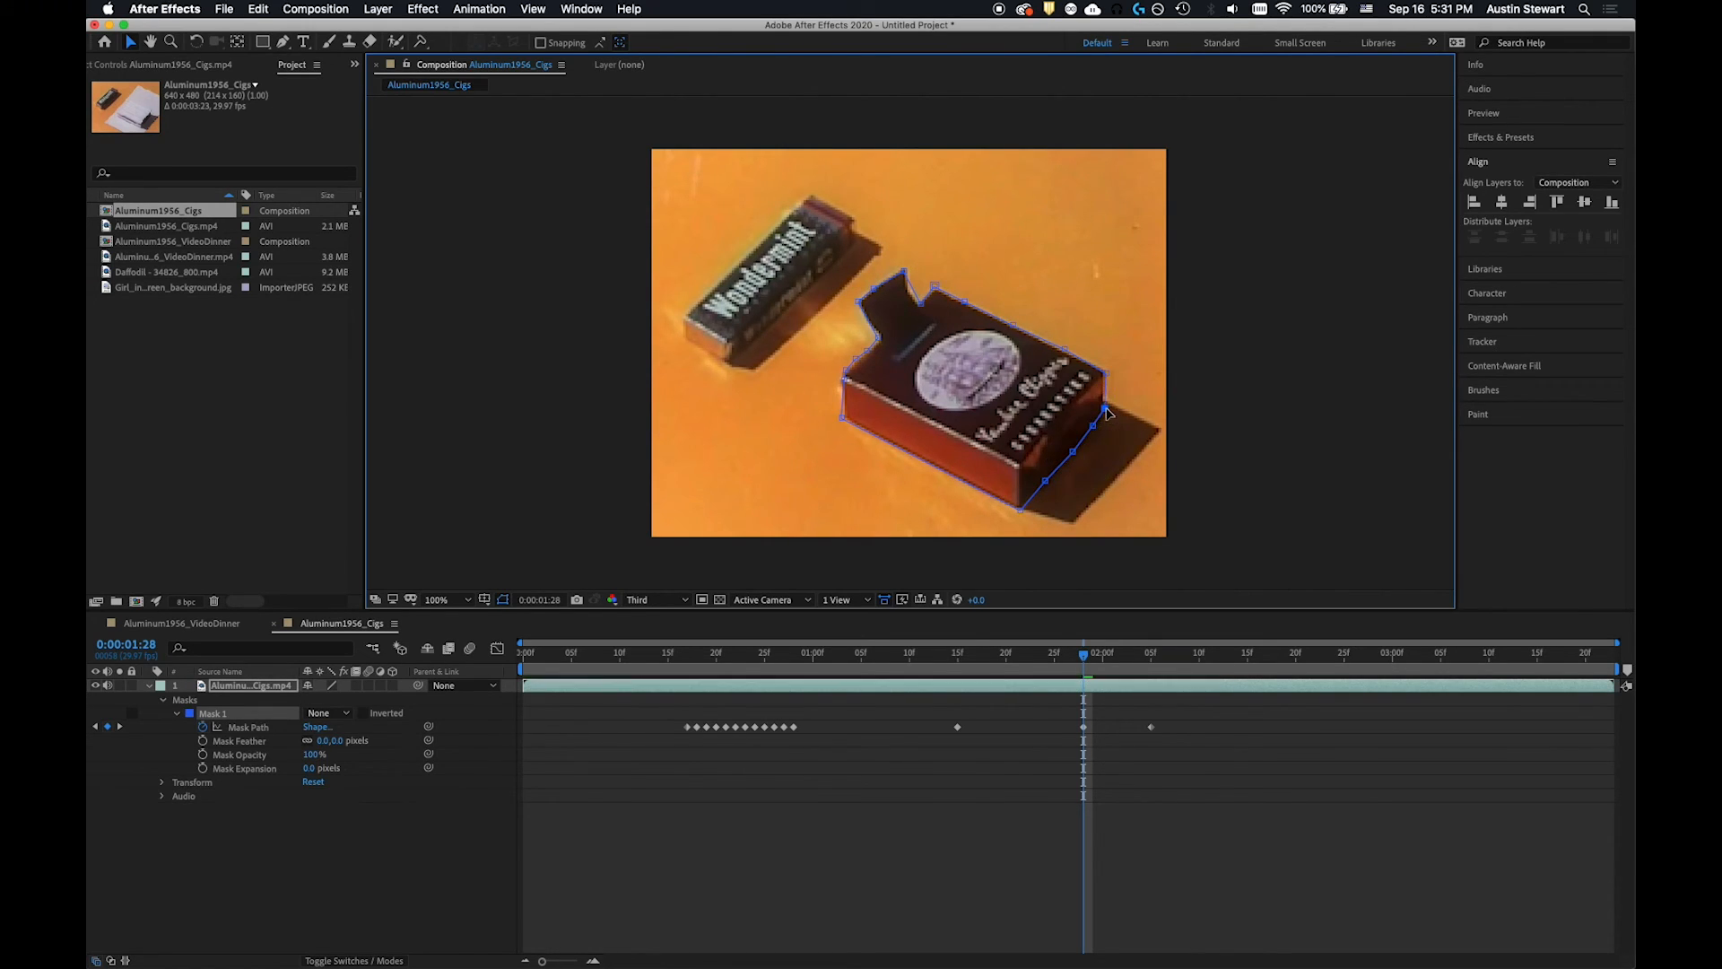
Step: At 0:00:02:01, fit the mask's upper-left edge around the seal tab folding over the pack
{"action": "left_click_drag", "start_coordinate": [1081, 661], "coordinate": [1113, 658]}
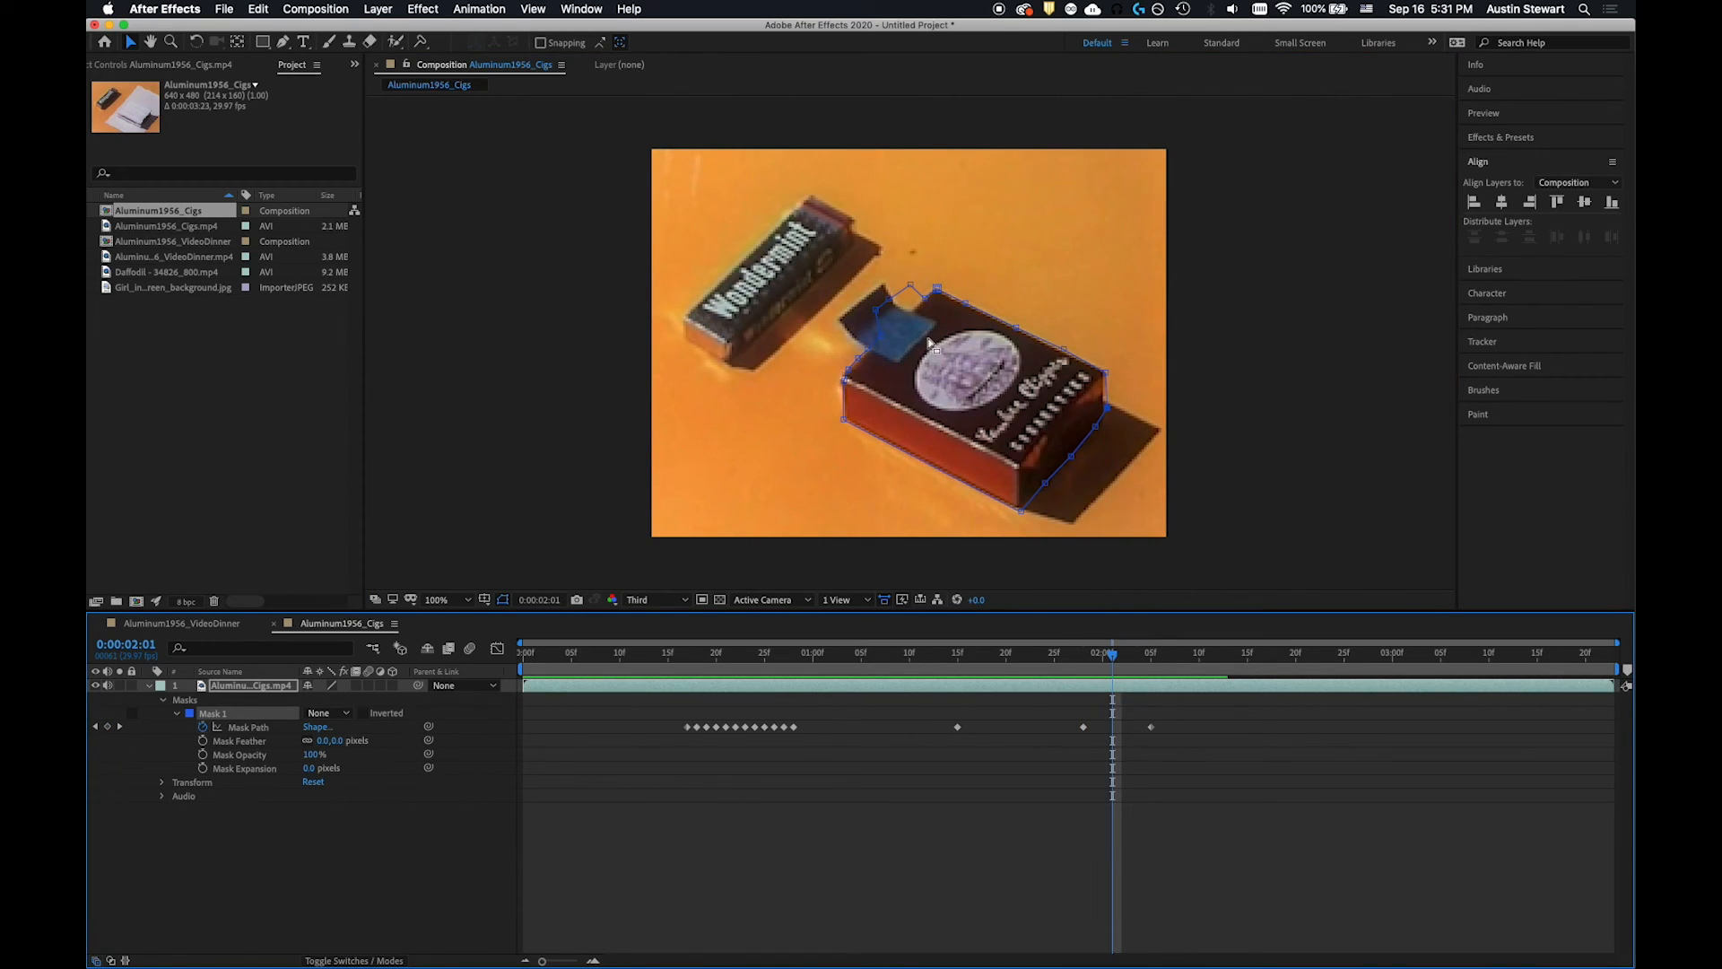
{"action": "left_click_drag", "start_coordinate": [877, 310], "coordinate": [866, 353]}
{"action": "left_click_drag", "start_coordinate": [880, 336], "coordinate": [912, 310]}
Step: At 0:00:02:03 and 0:00:02:04, adjust the mask's upper-left points to follow the folding seal
{"action": "left_click", "coordinate": [1112, 684]}
{"action": "key", "text": "Page_Down"}
{"action": "key", "text": "Page_Down"}
{"action": "left_click", "coordinate": [875, 340]}
{"action": "mouse_move", "coordinate": [860, 361]}
{"action": "left_mouse_down"}
{"action": "mouse_move", "coordinate": [863, 334]}
{"action": "mouse_move", "coordinate": [910, 309]}
{"action": "mouse_move", "coordinate": [879, 340]}
{"action": "left_mouse_up"}
{"action": "left_click", "coordinate": [1140, 655]}
{"action": "left_click_drag", "start_coordinate": [860, 358], "coordinate": [864, 352]}
Step: At 0:00:02:02 and 0:00:02:00, fit the mask's upper-left points to the outline of the seal tab
{"action": "left_click_drag", "start_coordinate": [1140, 656], "coordinate": [1122, 655]}
{"action": "left_click_drag", "start_coordinate": [867, 344], "coordinate": [877, 301]}
{"action": "left_click_drag", "start_coordinate": [907, 312], "coordinate": [908, 313]}
{"action": "left_click_drag", "start_coordinate": [1123, 656], "coordinate": [1103, 656]}
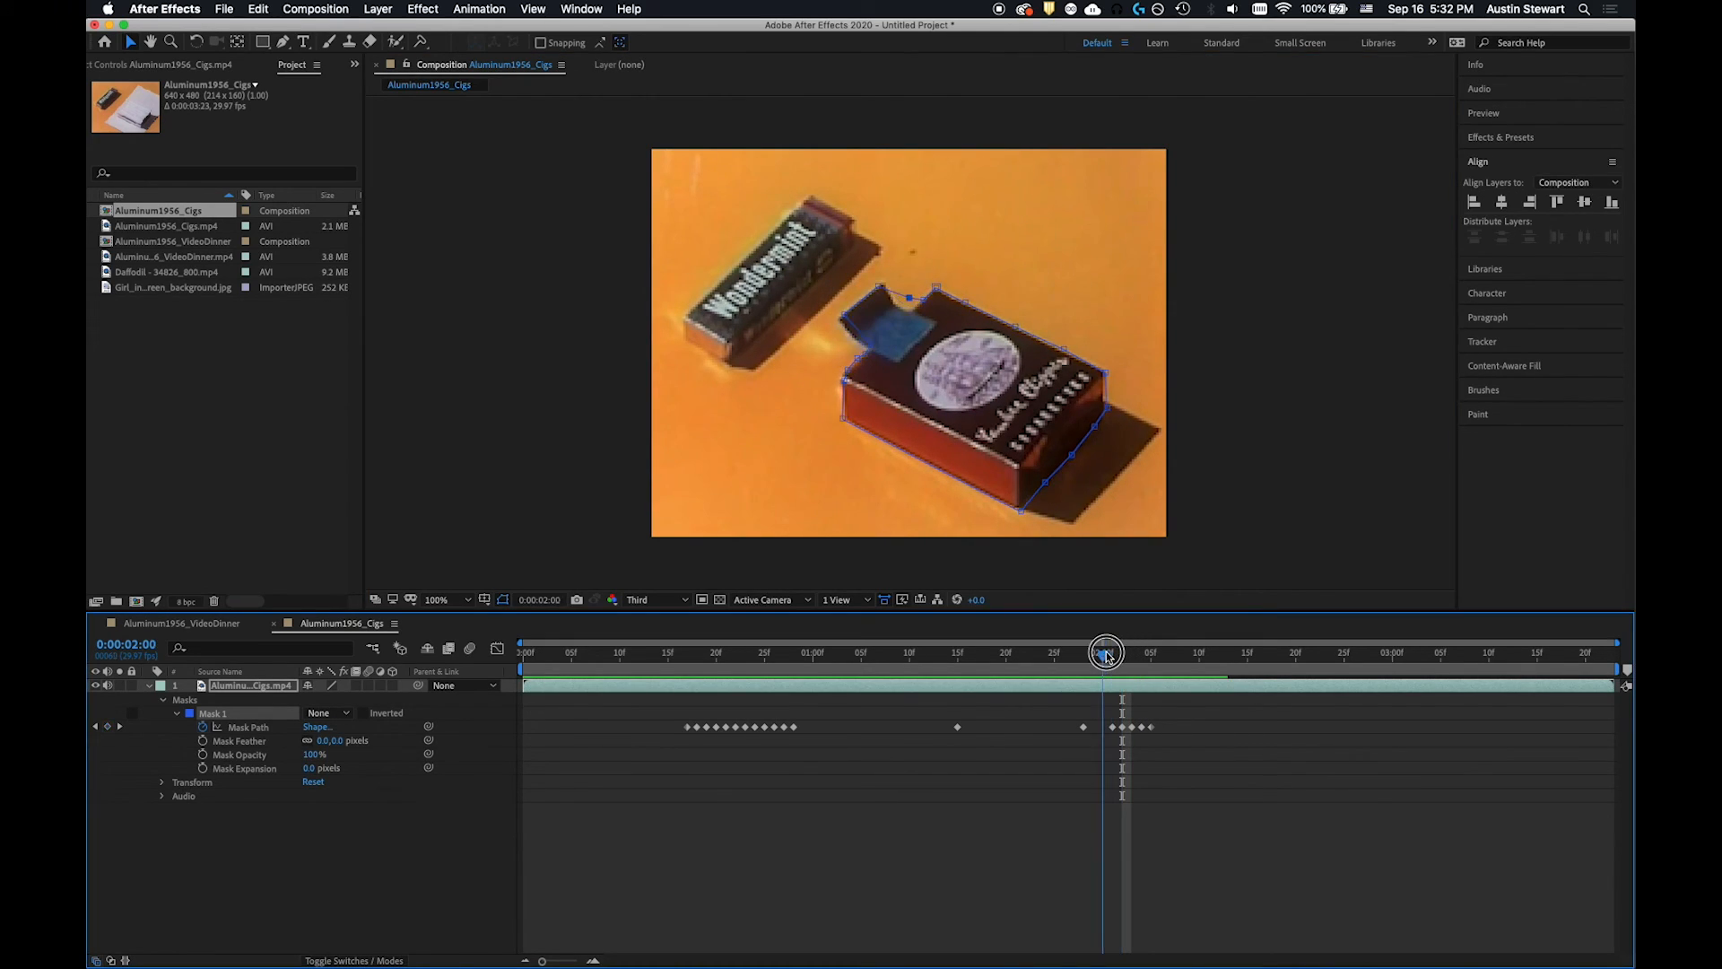
{"action": "left_click_drag", "start_coordinate": [907, 311], "coordinate": [881, 284]}
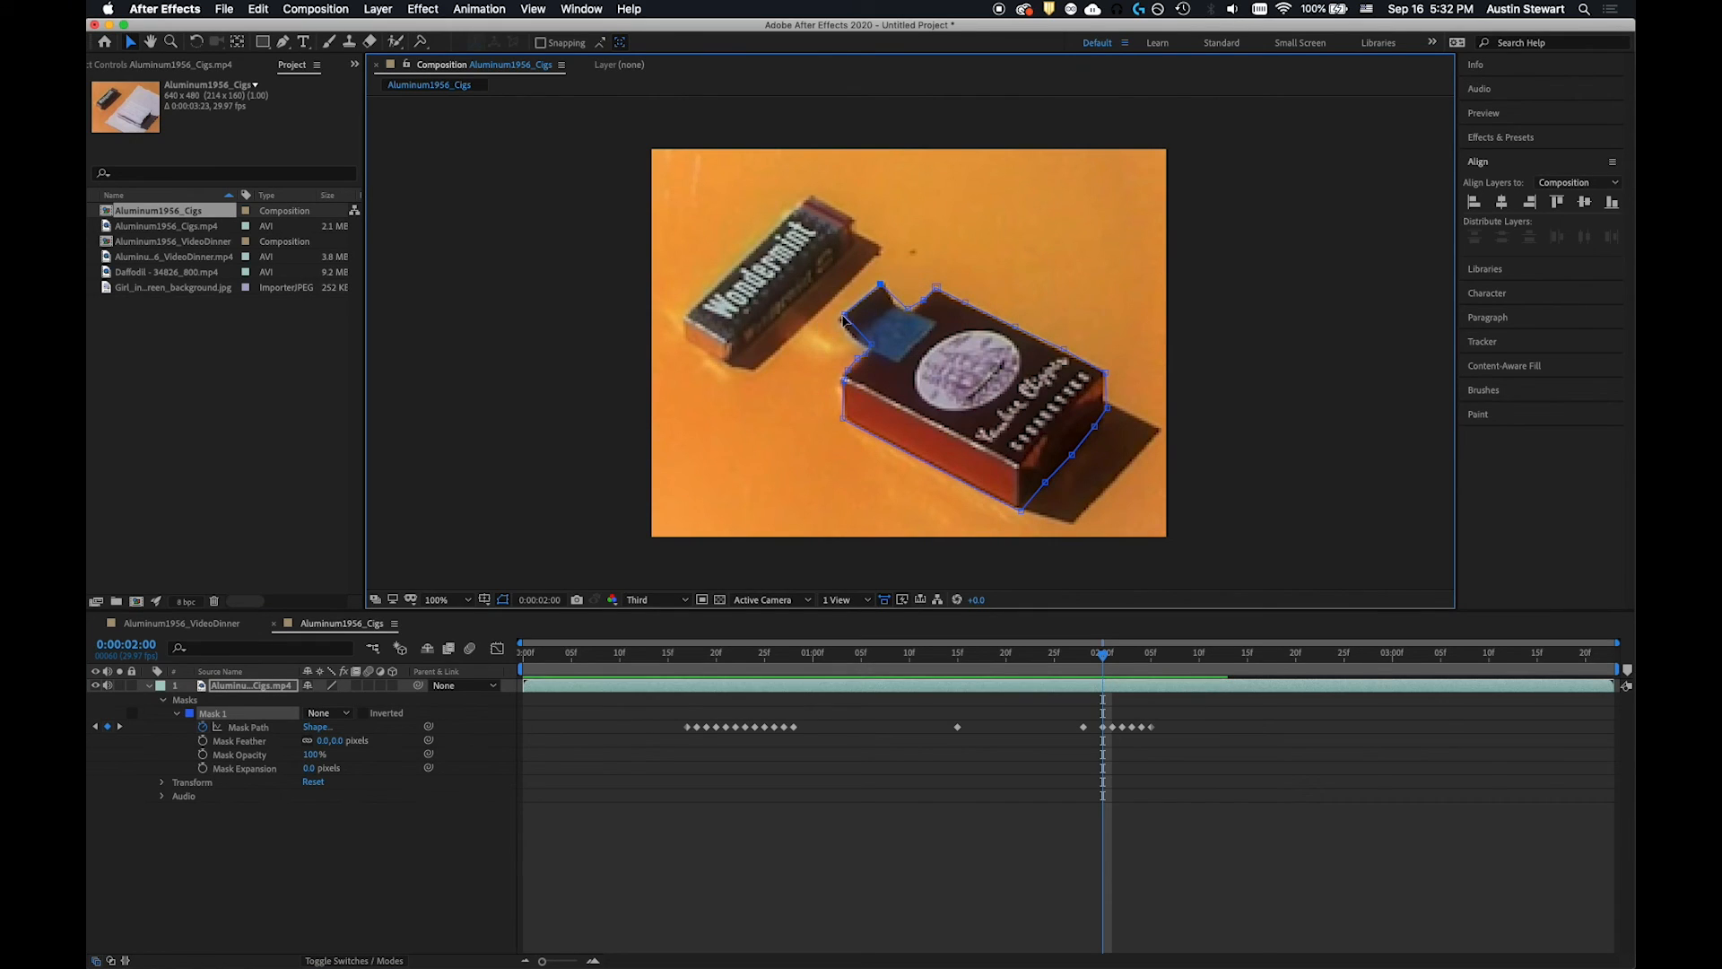
Step: Fit the mask's upper-left edge to the seal tab at 0:00:01:29 and to the bare pack edge at 0:00:01:27
{"action": "key", "text": "Page_Up"}
{"action": "left_click", "coordinate": [897, 281]}
{"action": "left_click_drag", "start_coordinate": [1112, 655], "coordinate": [1077, 660]}
{"action": "left_click_drag", "start_coordinate": [900, 274], "coordinate": [891, 329]}
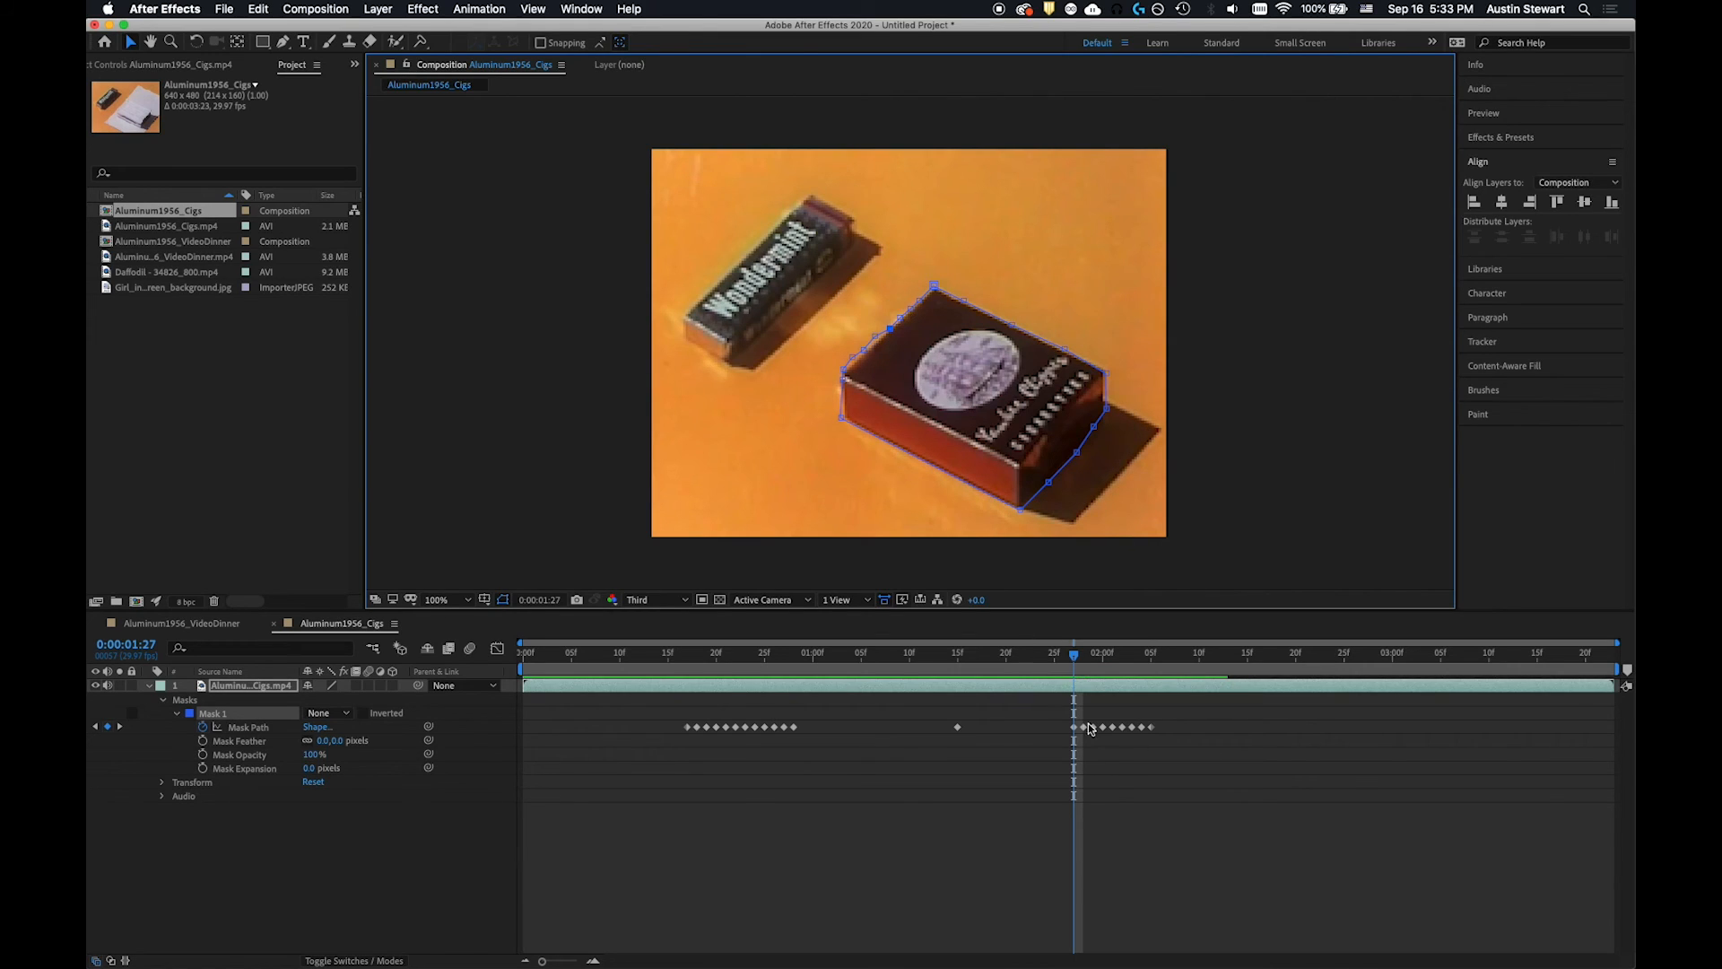
Step: At 0:00:00:17, set Mask 1's mode to Add and preview the masked clip
{"action": "left_click_drag", "start_coordinate": [1071, 662], "coordinate": [686, 685]}
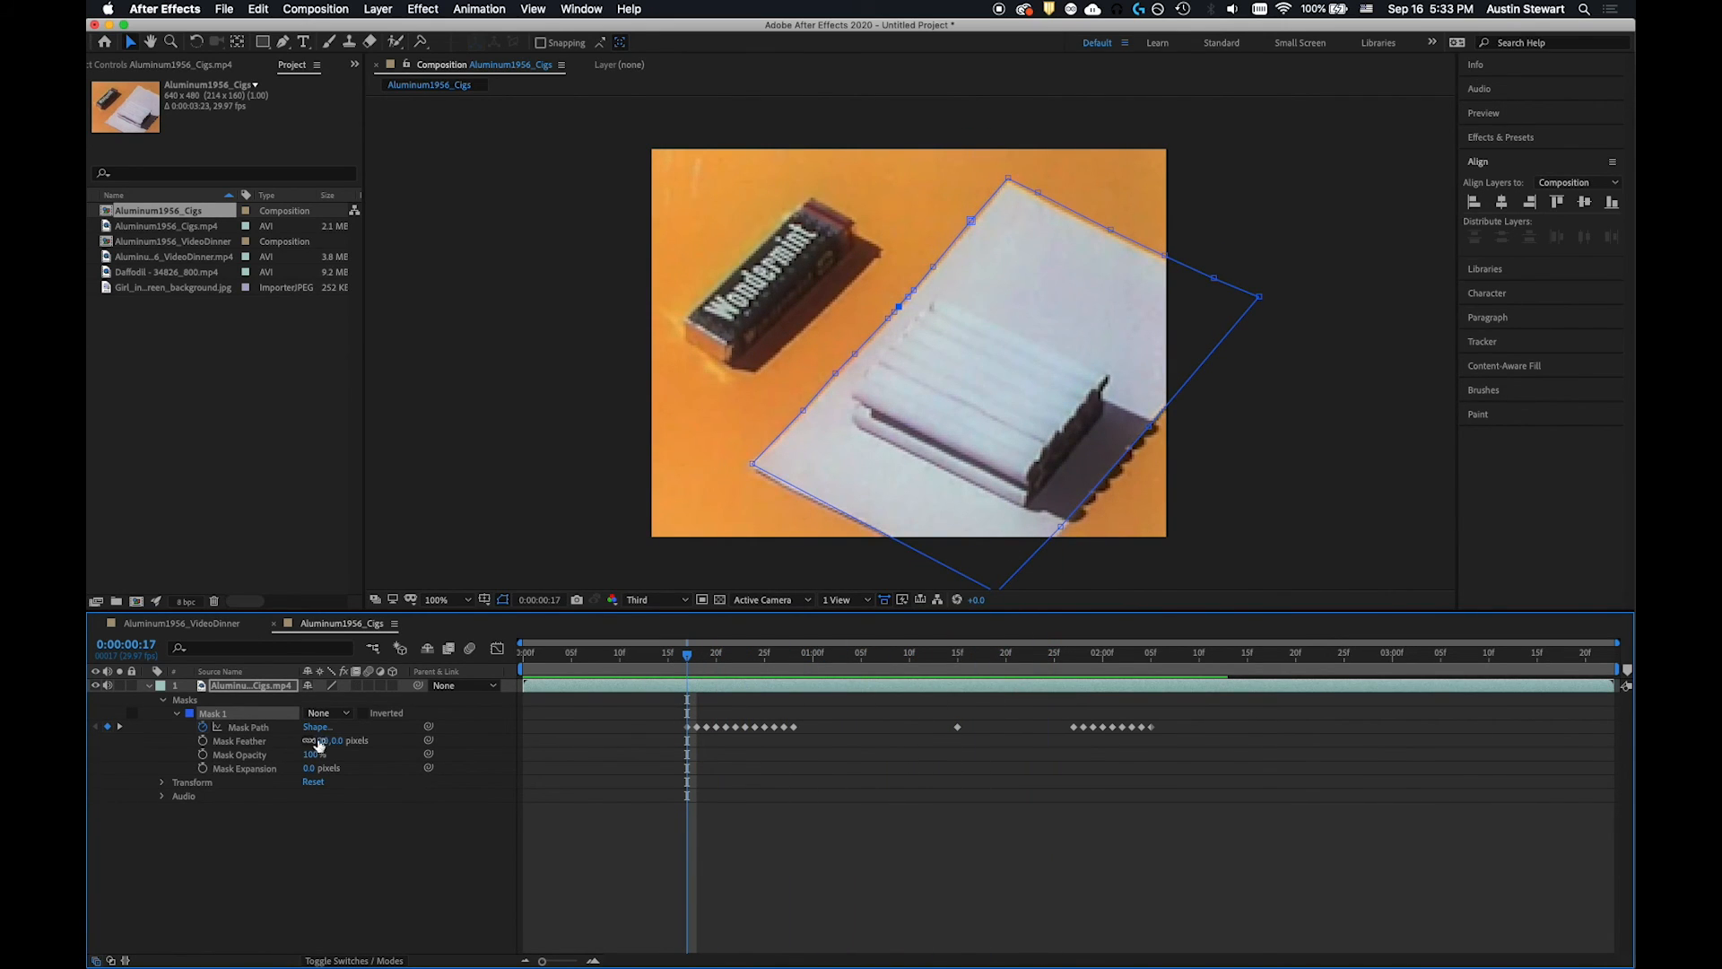
{"action": "left_click", "coordinate": [328, 712]}
{"action": "left_click", "coordinate": [355, 746]}
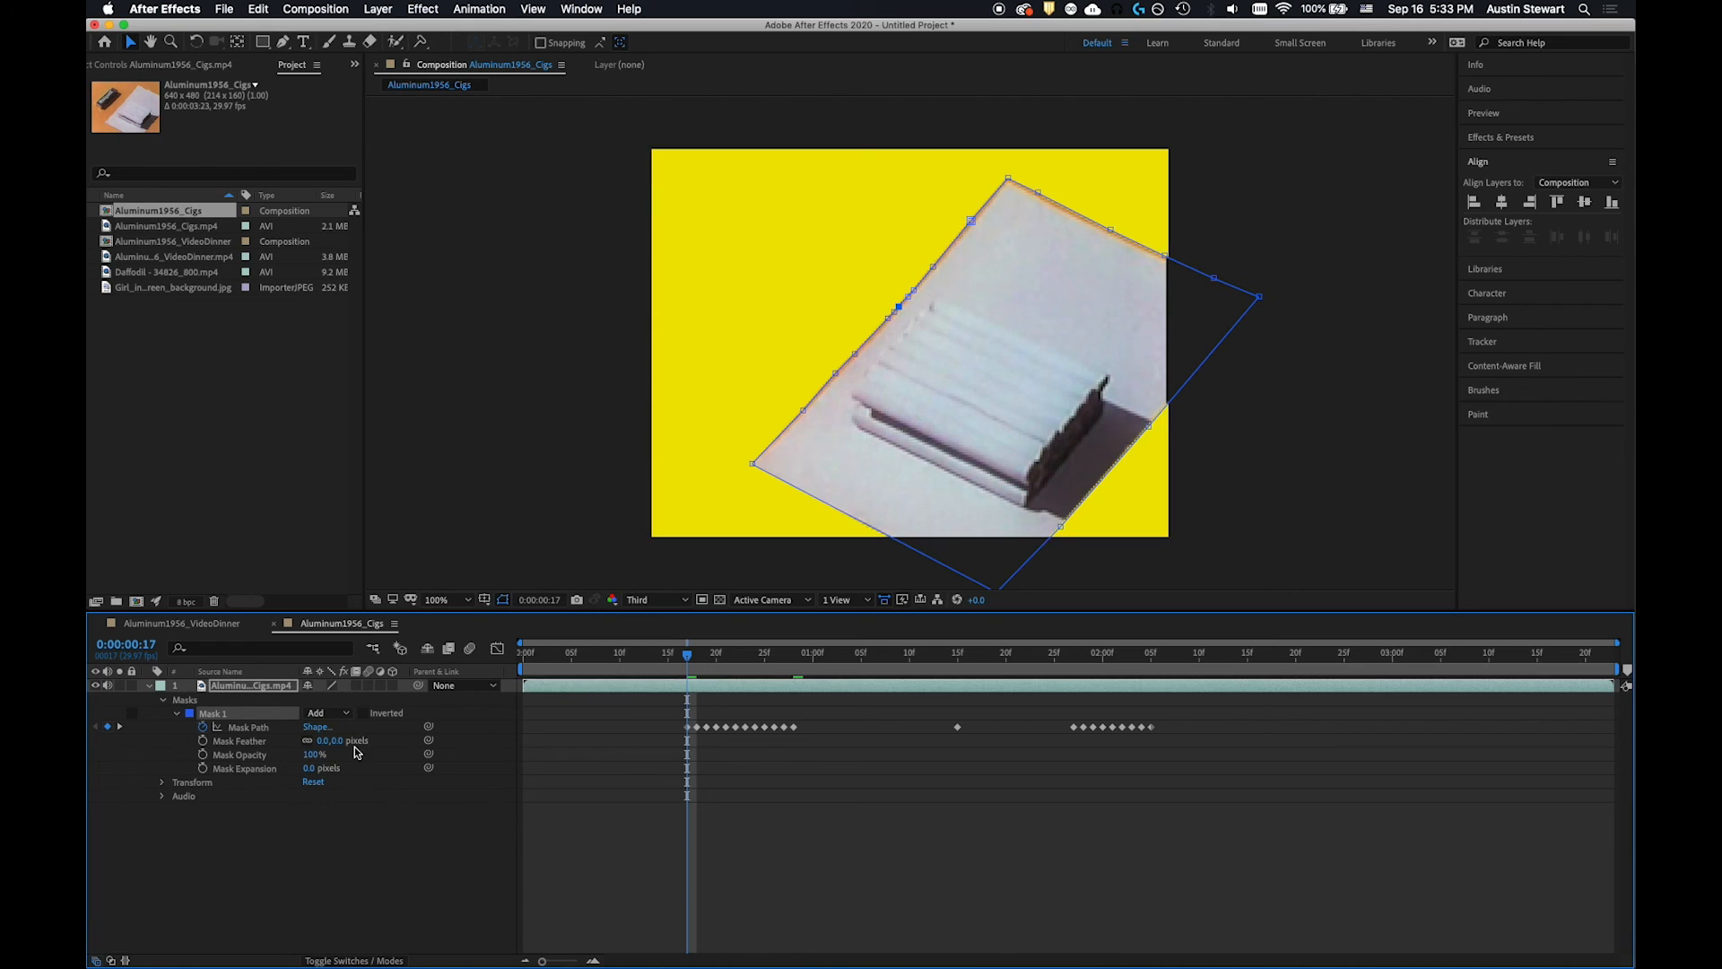
{"action": "key", "text": "space"}
{"action": "key", "text": "space"}
Step: At 0:00:01:05 and 0:00:01:03, adjust the mask's upper and left-end points to the closing pack's outline
{"action": "left_click_drag", "start_coordinate": [1085, 654], "coordinate": [861, 654]}
{"action": "left_click_drag", "start_coordinate": [1095, 303], "coordinate": [1122, 377]}
{"action": "left_click_drag", "start_coordinate": [1004, 292], "coordinate": [990, 313]}
{"action": "left_click_drag", "start_coordinate": [954, 288], "coordinate": [951, 293]}
{"action": "left_click_drag", "start_coordinate": [836, 346], "coordinate": [849, 308]}
{"action": "left_click_drag", "start_coordinate": [843, 299], "coordinate": [856, 300]}
{"action": "left_click_drag", "start_coordinate": [859, 294], "coordinate": [917, 281]}
{"action": "mouse_move", "coordinate": [861, 654]}
{"action": "left_mouse_down"}
{"action": "mouse_move", "coordinate": [807, 656]}
{"action": "mouse_move", "coordinate": [977, 656]}
{"action": "mouse_move", "coordinate": [854, 656]}
{"action": "mouse_move", "coordinate": [841, 676]}
{"action": "left_mouse_up"}
{"action": "left_click_drag", "start_coordinate": [1075, 324], "coordinate": [988, 314]}
Step: Set Mask 1's mode to None and fit the mask's upper-left points to the pack's end flap at 0:00:01:24
{"action": "left_click_drag", "start_coordinate": [841, 655], "coordinate": [957, 651]}
{"action": "left_click", "coordinate": [897, 281]}
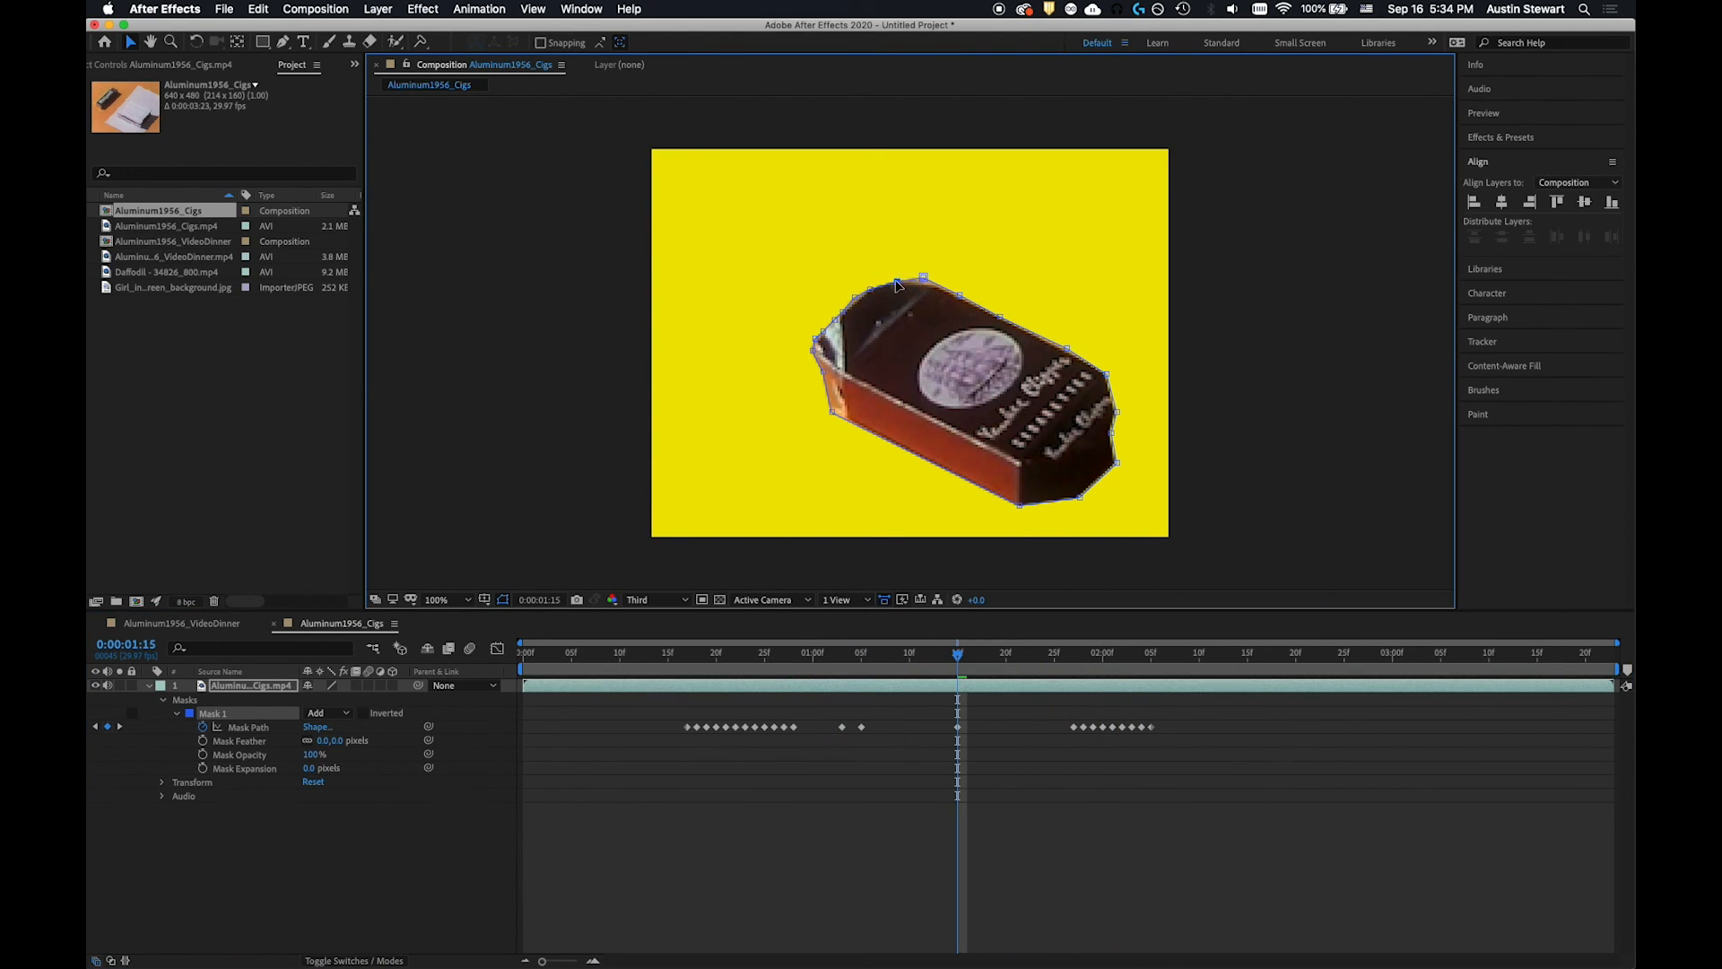
{"action": "left_click", "coordinate": [967, 657]}
{"action": "left_click_drag", "start_coordinate": [967, 659], "coordinate": [1045, 657]}
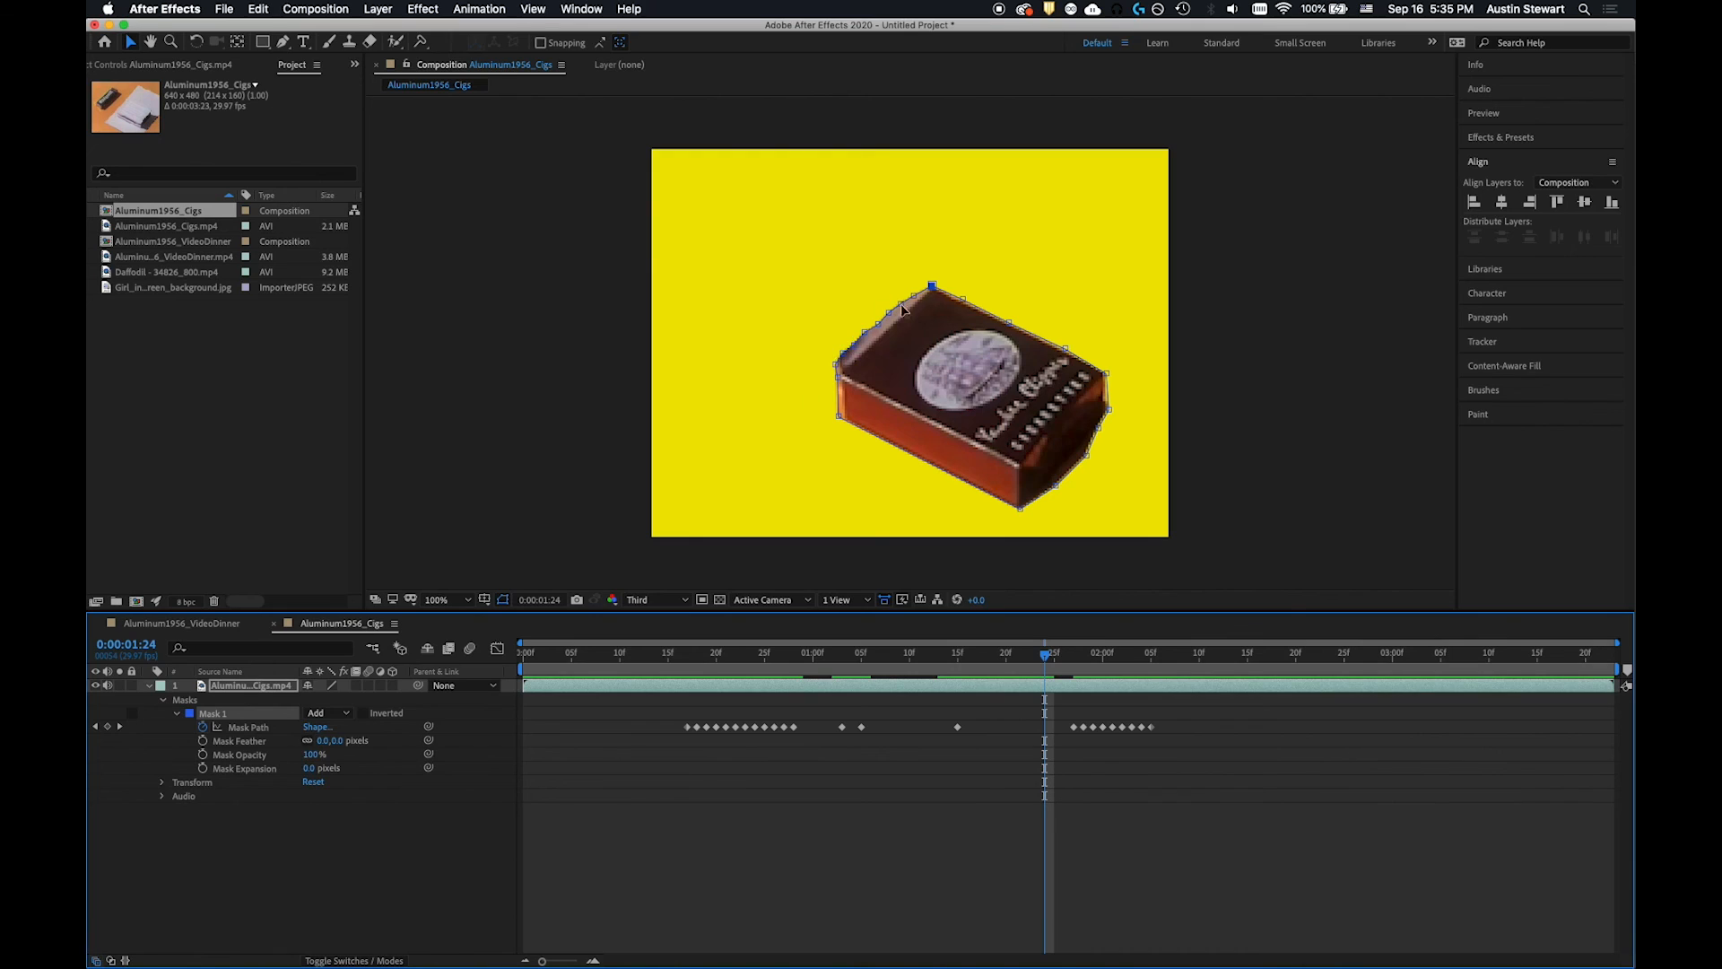
{"action": "left_click", "coordinate": [328, 712]}
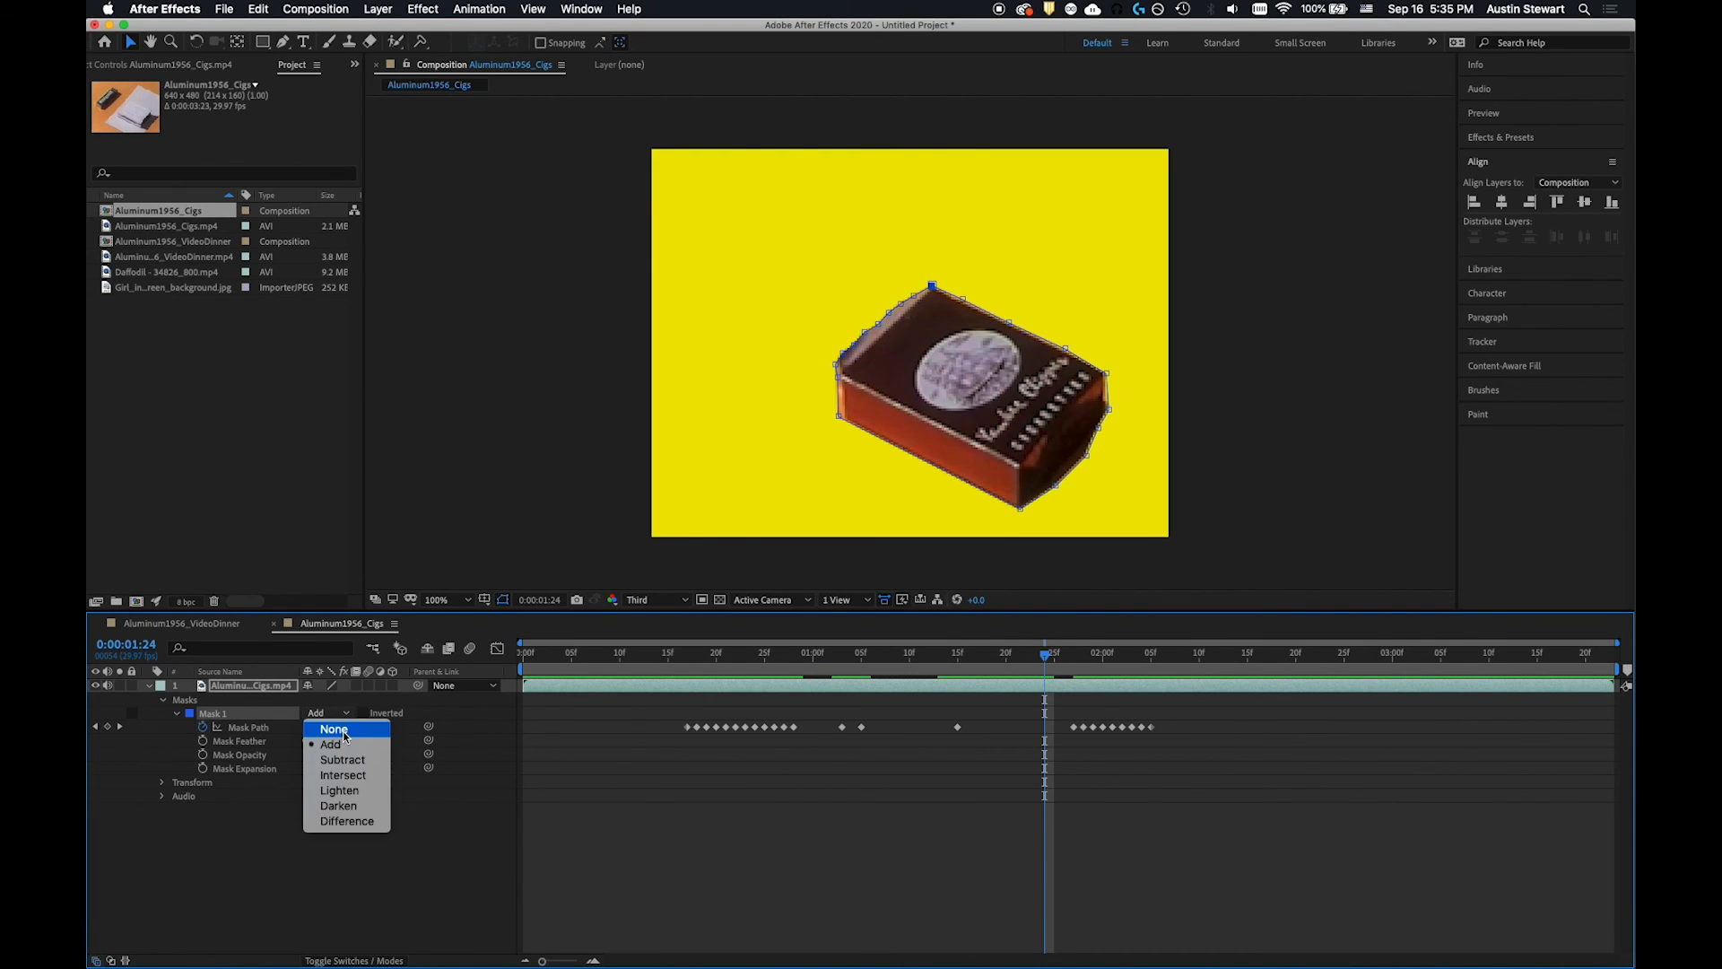
{"action": "left_click", "coordinate": [337, 725]}
{"action": "left_click_drag", "start_coordinate": [847, 356], "coordinate": [881, 305]}
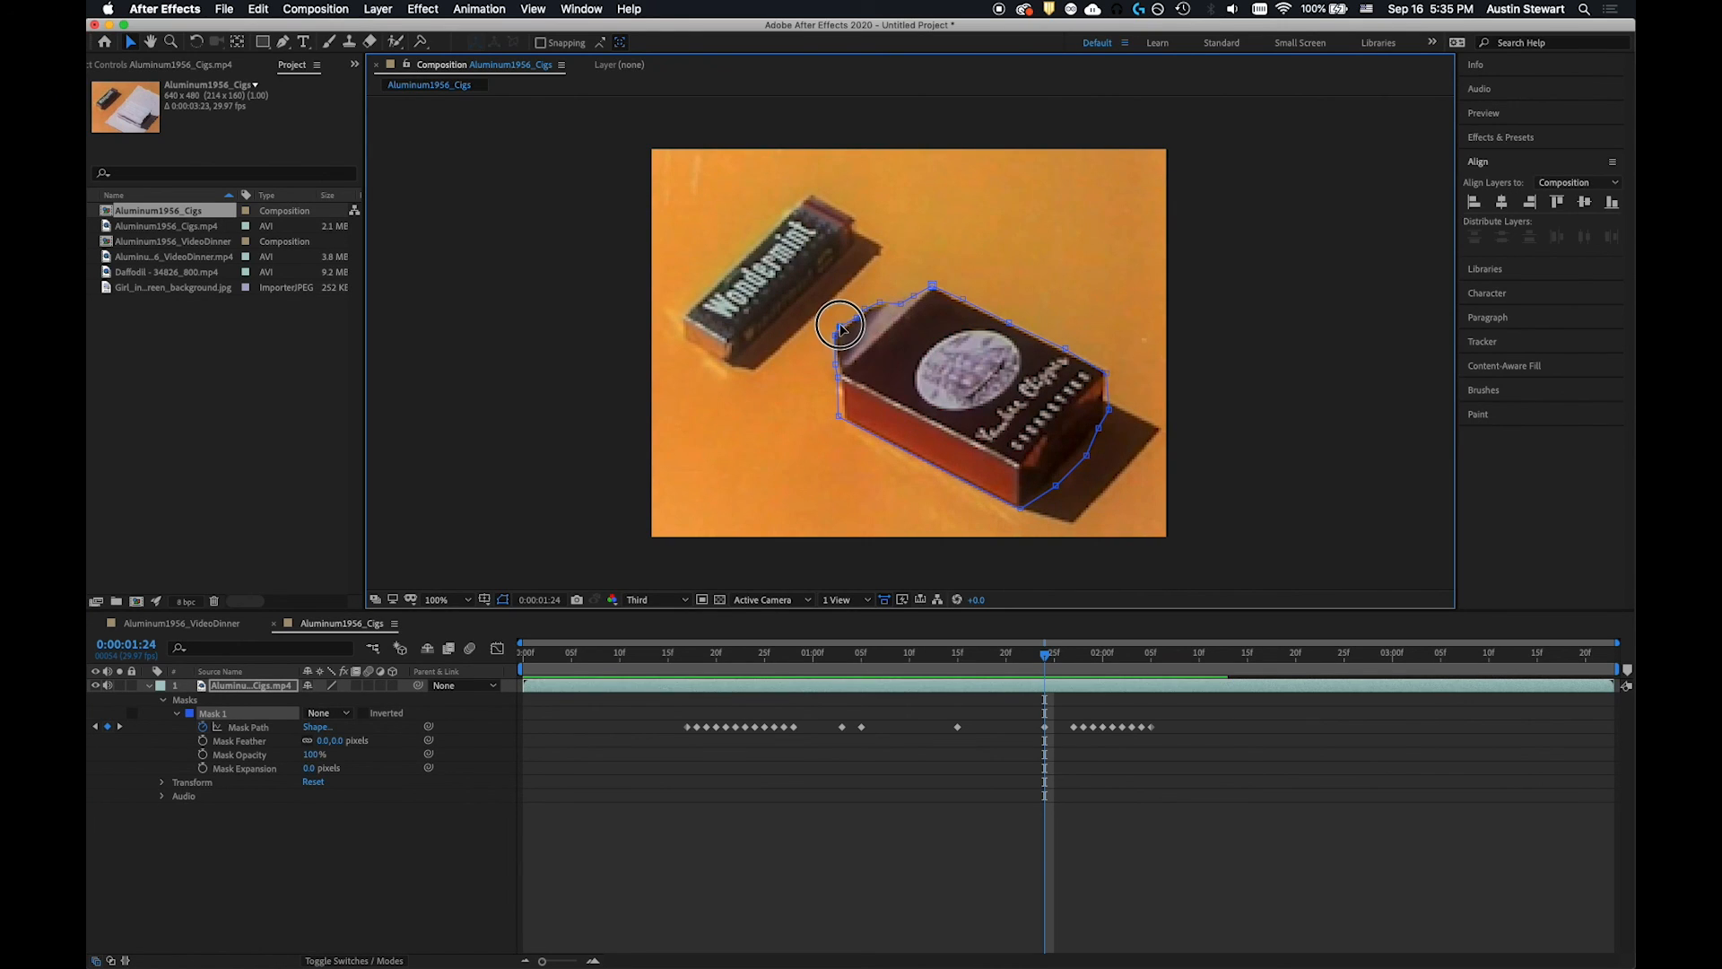
Step: At 0:00:01:00 and 0:00:01:01, fit the mask's upper-left and upper-right points to the outline of the folding pack
{"action": "left_click_drag", "start_coordinate": [1023, 654], "coordinate": [810, 665]}
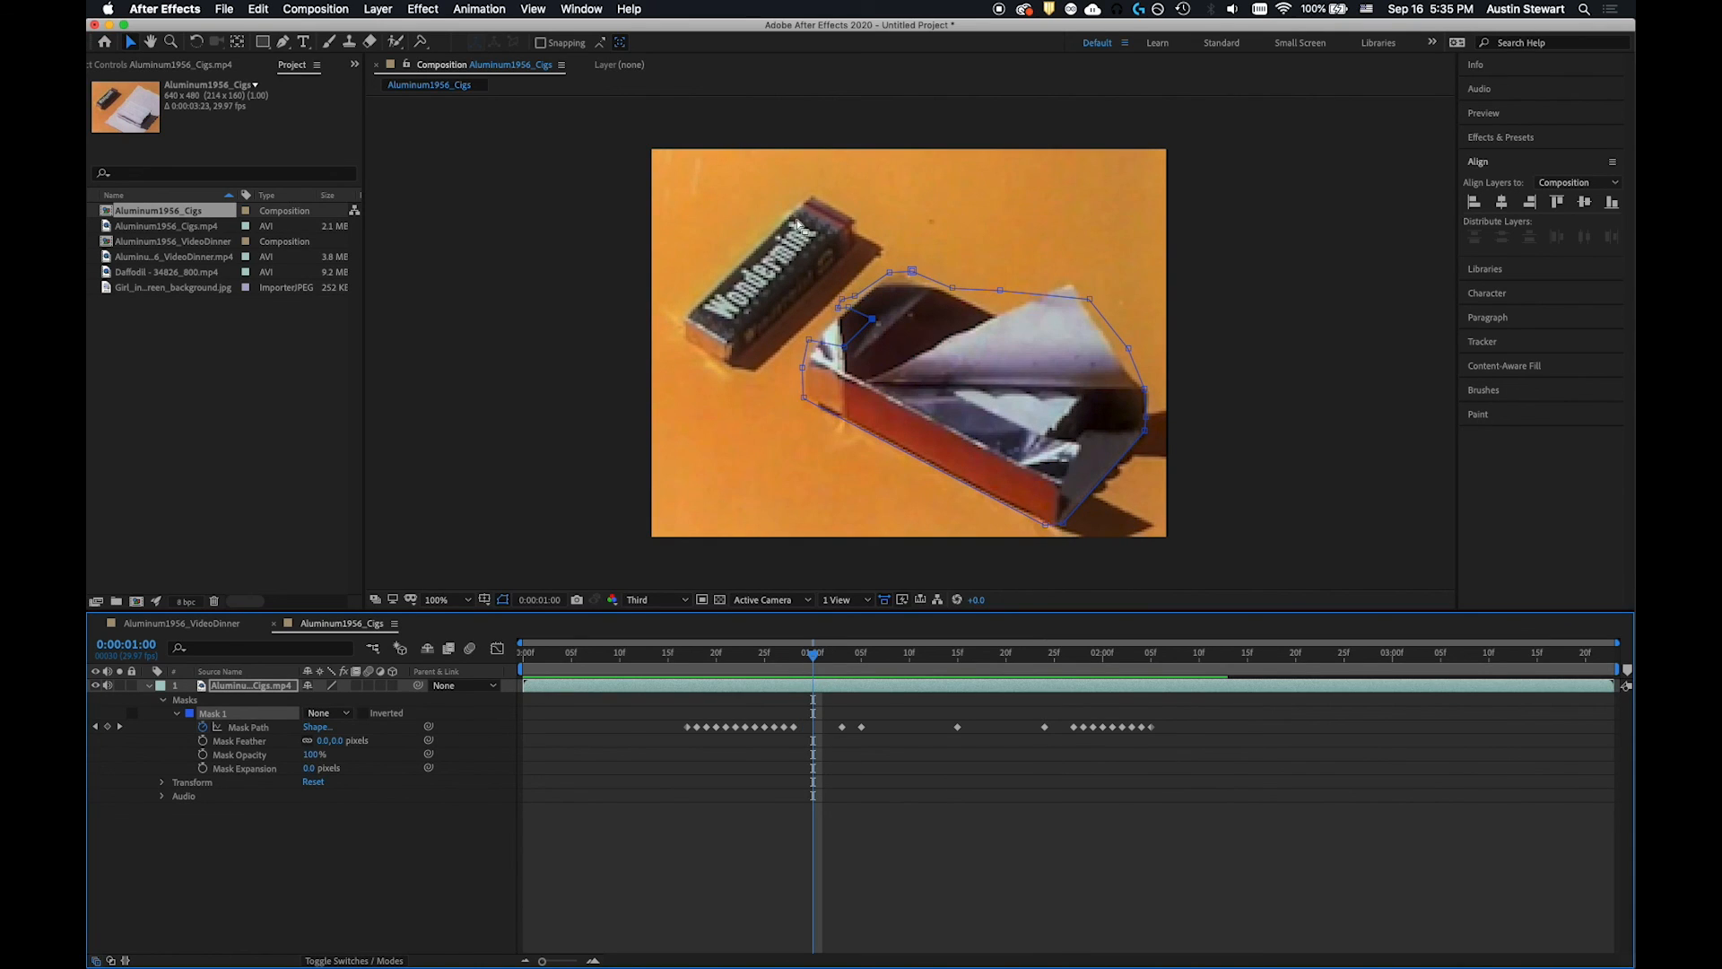
{"action": "left_click_drag", "start_coordinate": [872, 319], "coordinate": [850, 310]}
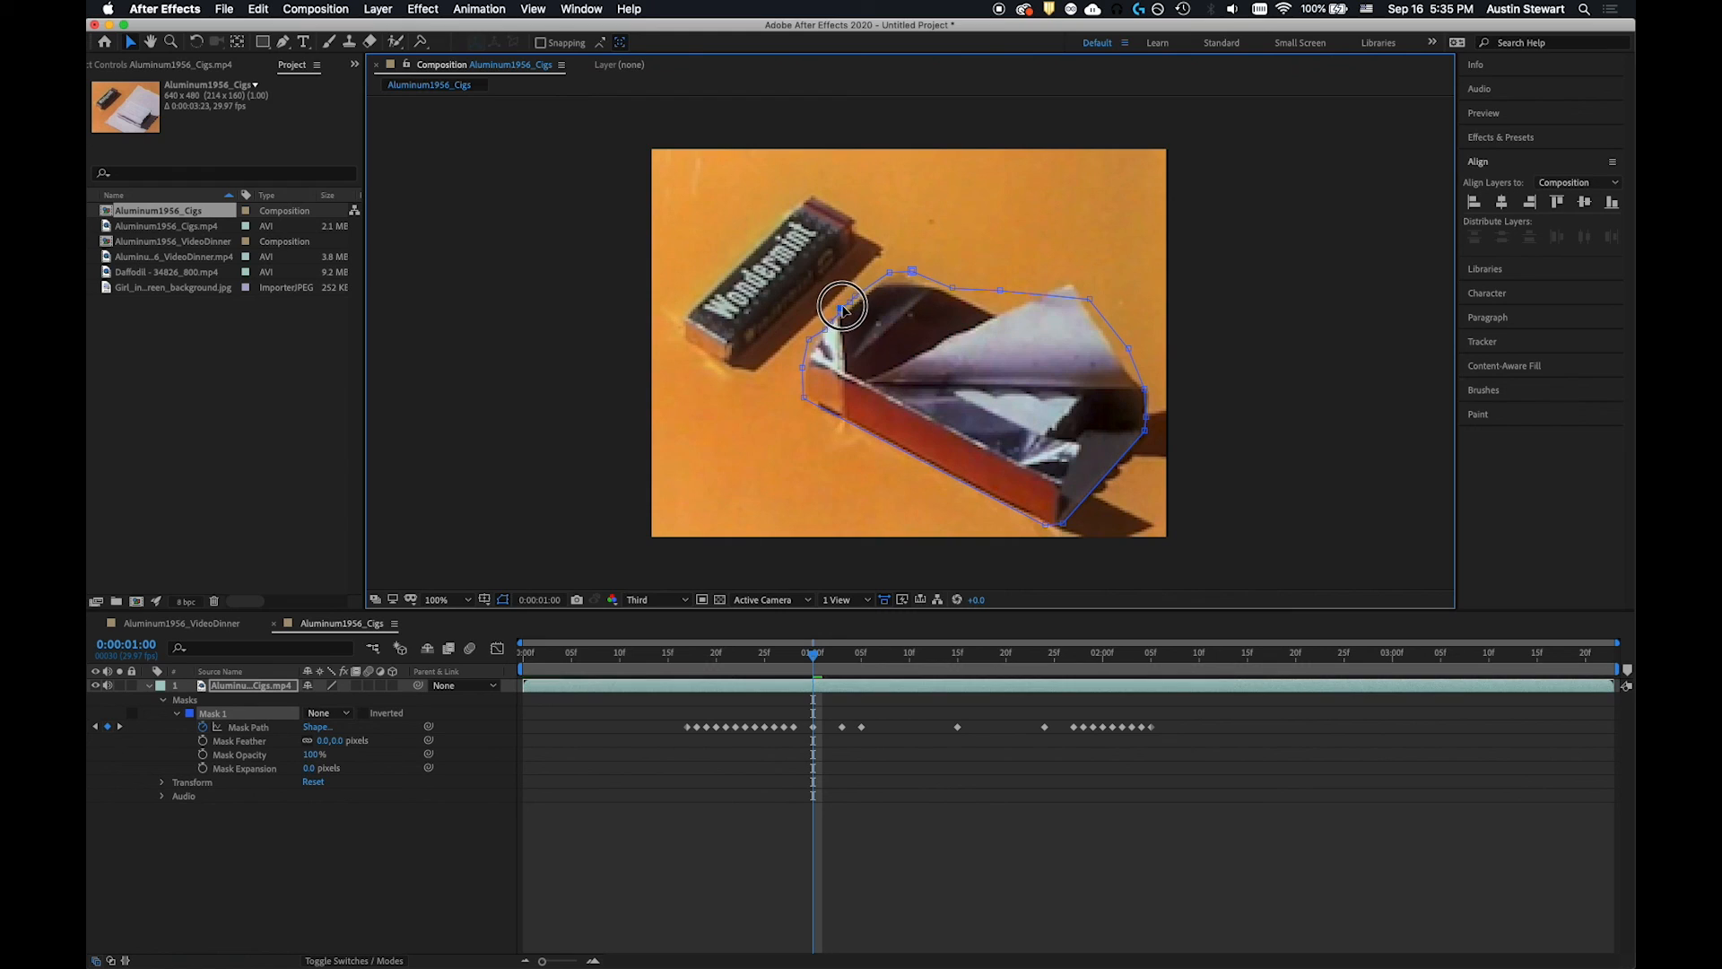
{"action": "left_click_drag", "start_coordinate": [1003, 286], "coordinate": [1069, 283]}
{"action": "left_click", "coordinate": [1126, 349]}
{"action": "left_click", "coordinate": [821, 653]}
{"action": "left_click_drag", "start_coordinate": [1065, 303], "coordinate": [1074, 285]}
Step: Set Mask 1's mode to Add and play back the masked clip from near its start
{"action": "left_click_drag", "start_coordinate": [818, 656], "coordinate": [831, 656]}
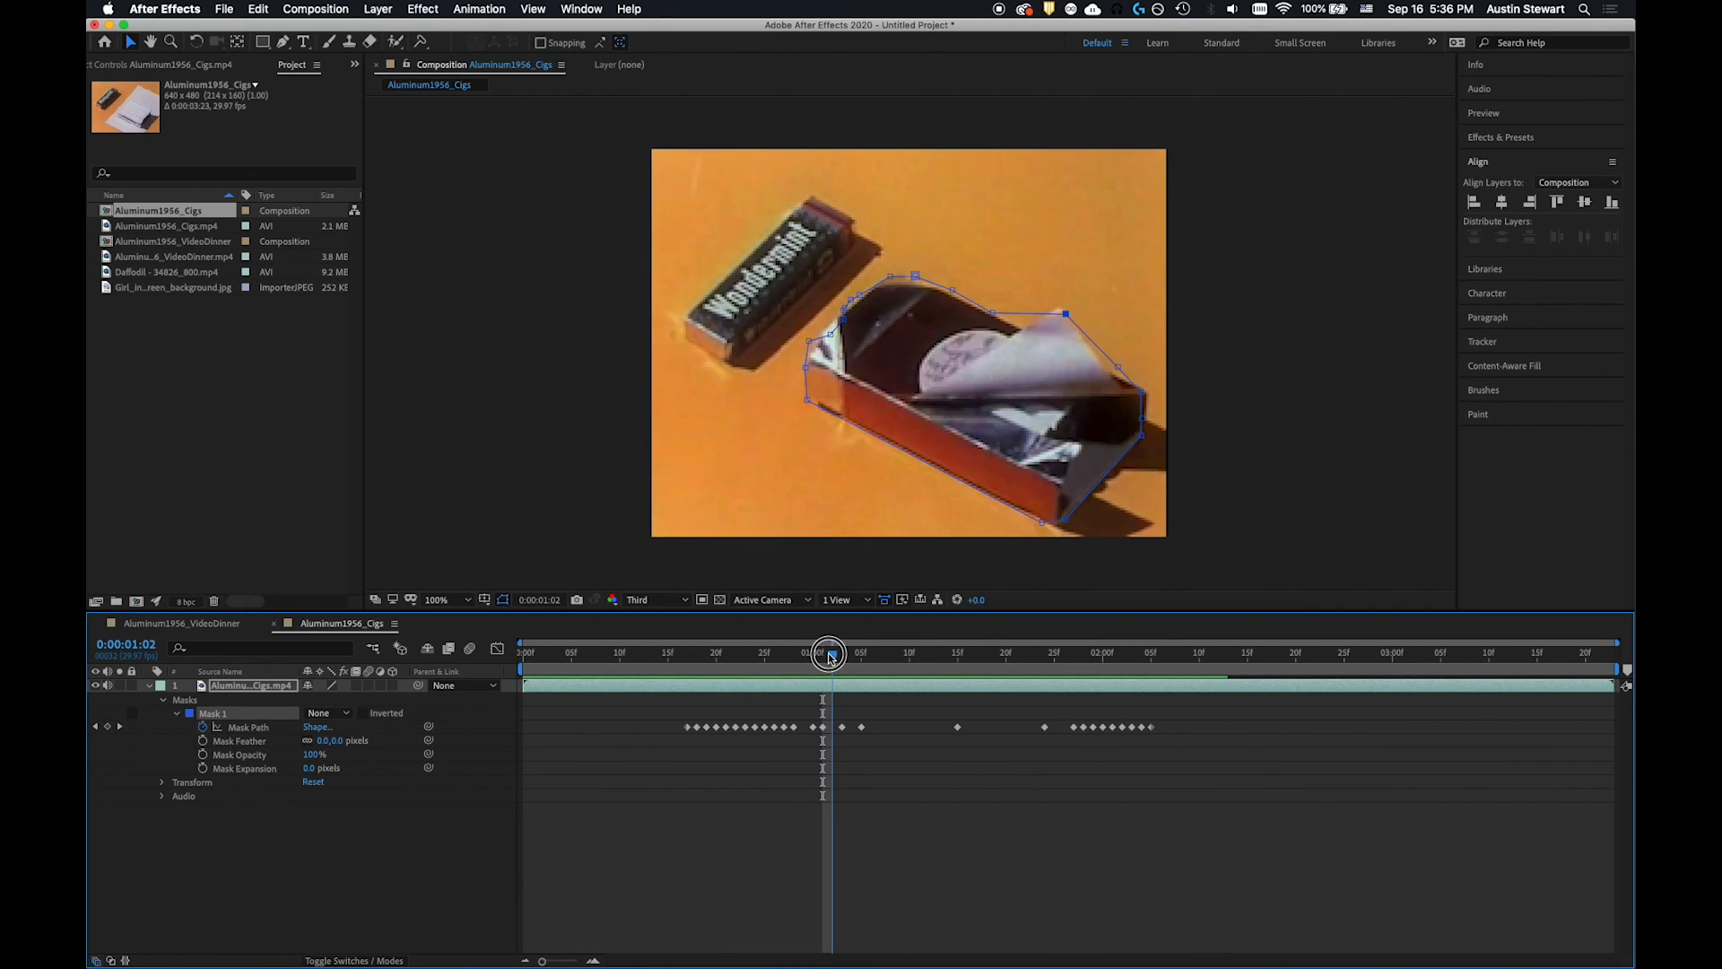
{"action": "left_click_drag", "start_coordinate": [841, 657], "coordinate": [774, 655]}
{"action": "left_click", "coordinate": [327, 712]}
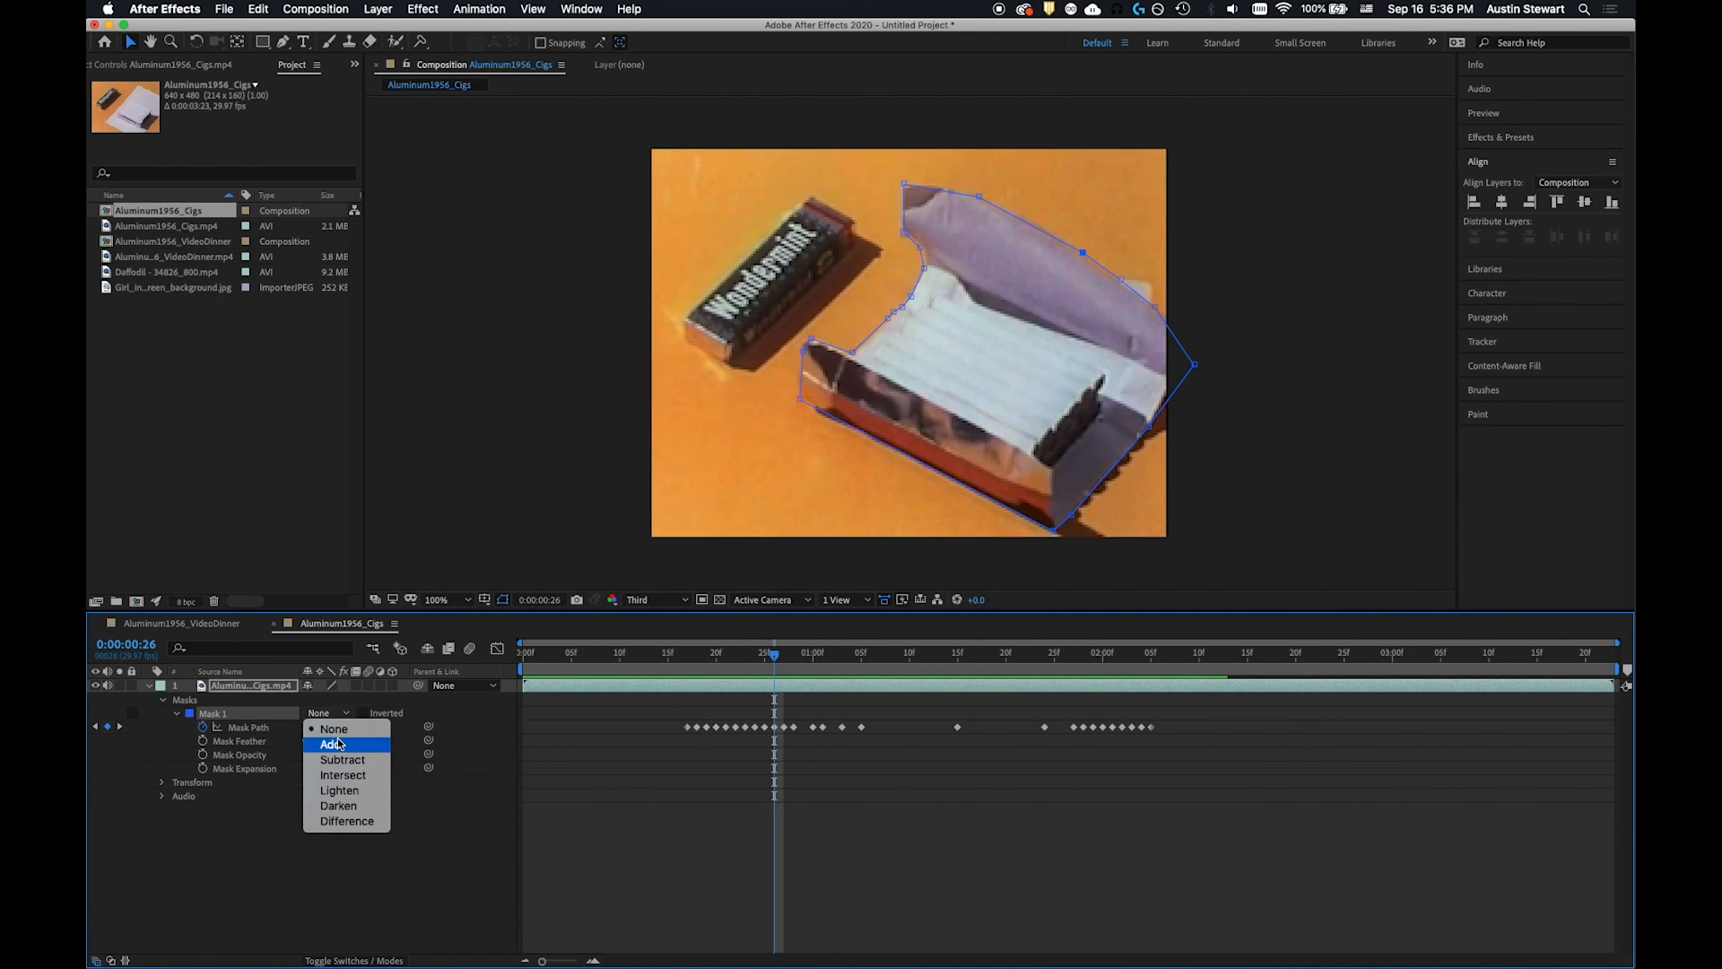
{"action": "left_click", "coordinate": [332, 727]}
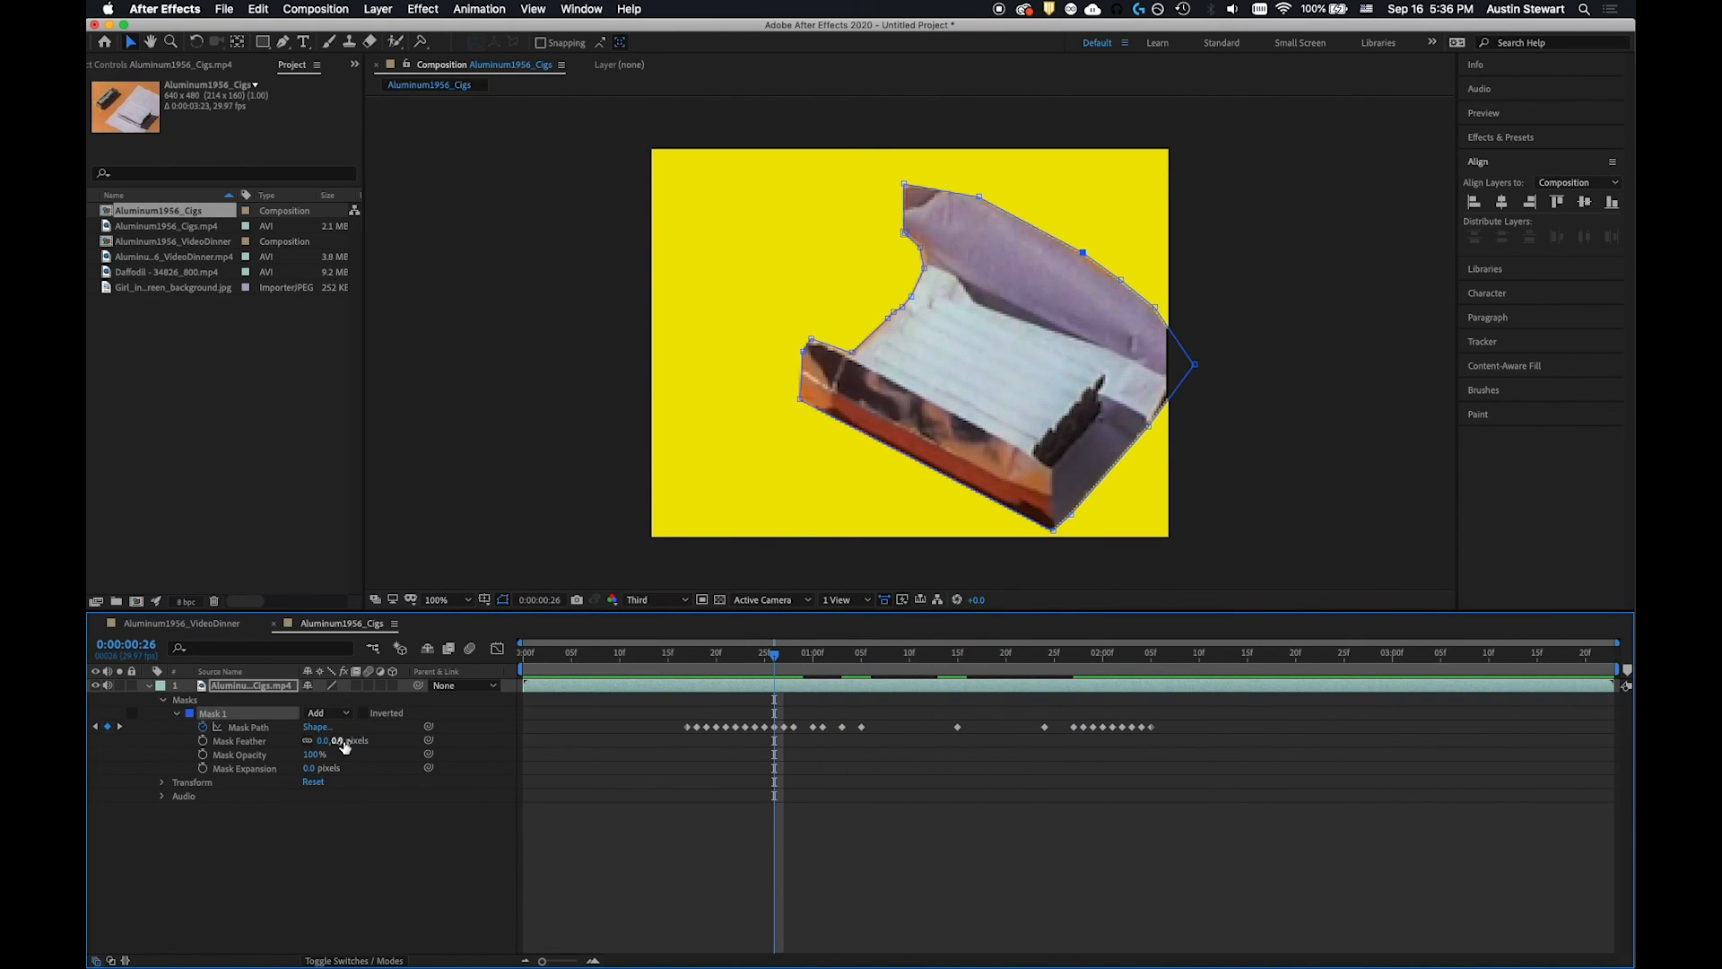
{"action": "left_click_drag", "start_coordinate": [774, 655], "coordinate": [549, 666]}
{"action": "key", "text": "space"}
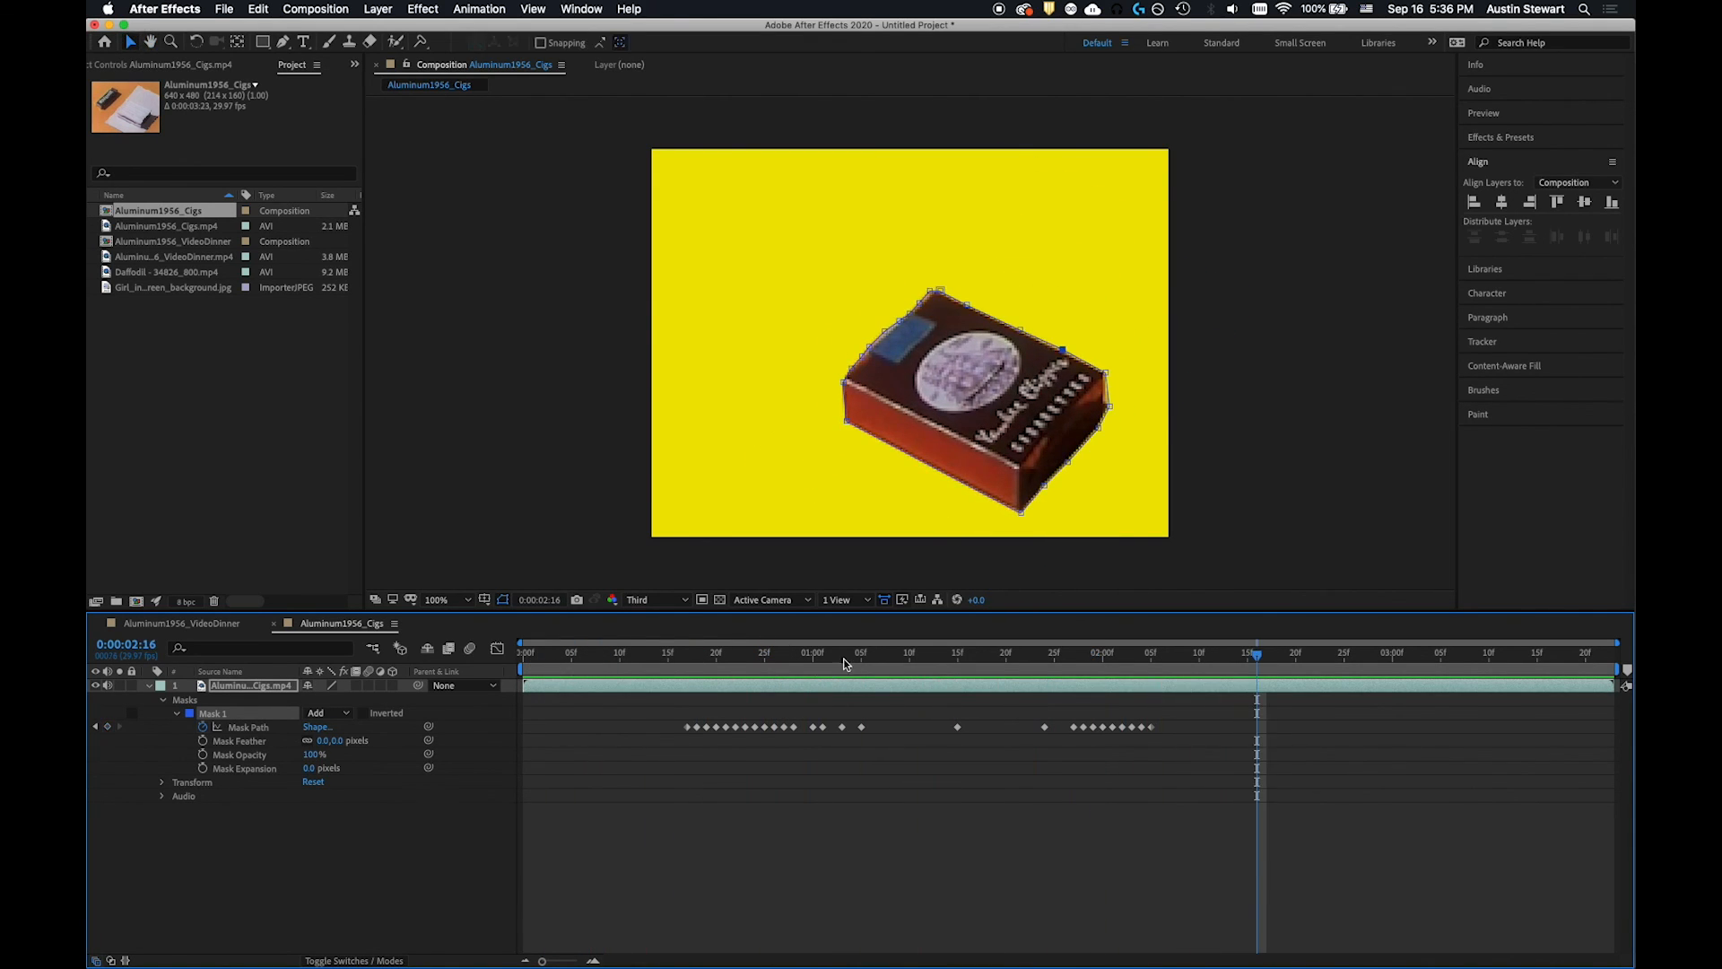
{"action": "left_click_drag", "start_coordinate": [1258, 655], "coordinate": [617, 606]}
{"action": "key", "text": "space"}
{"action": "key", "text": "space"}
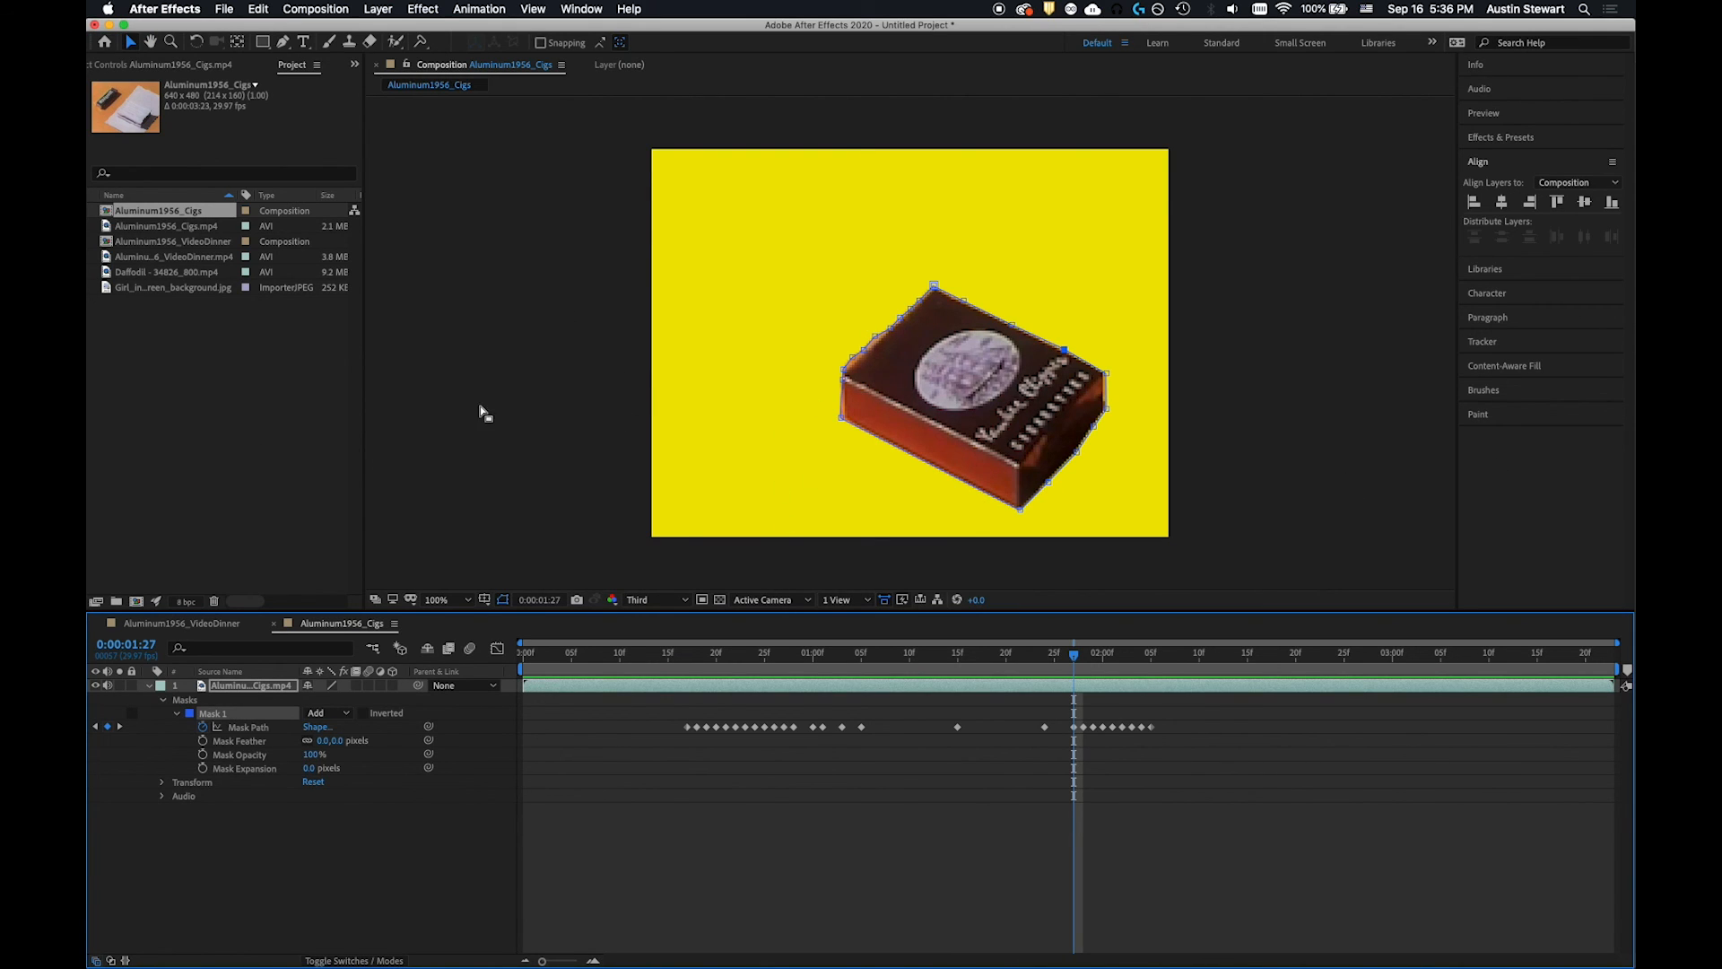
Step: Save the project as MasksAndRoto in the Tutorial 12 Rotoscope folder
{"action": "key", "text": "super+s"}
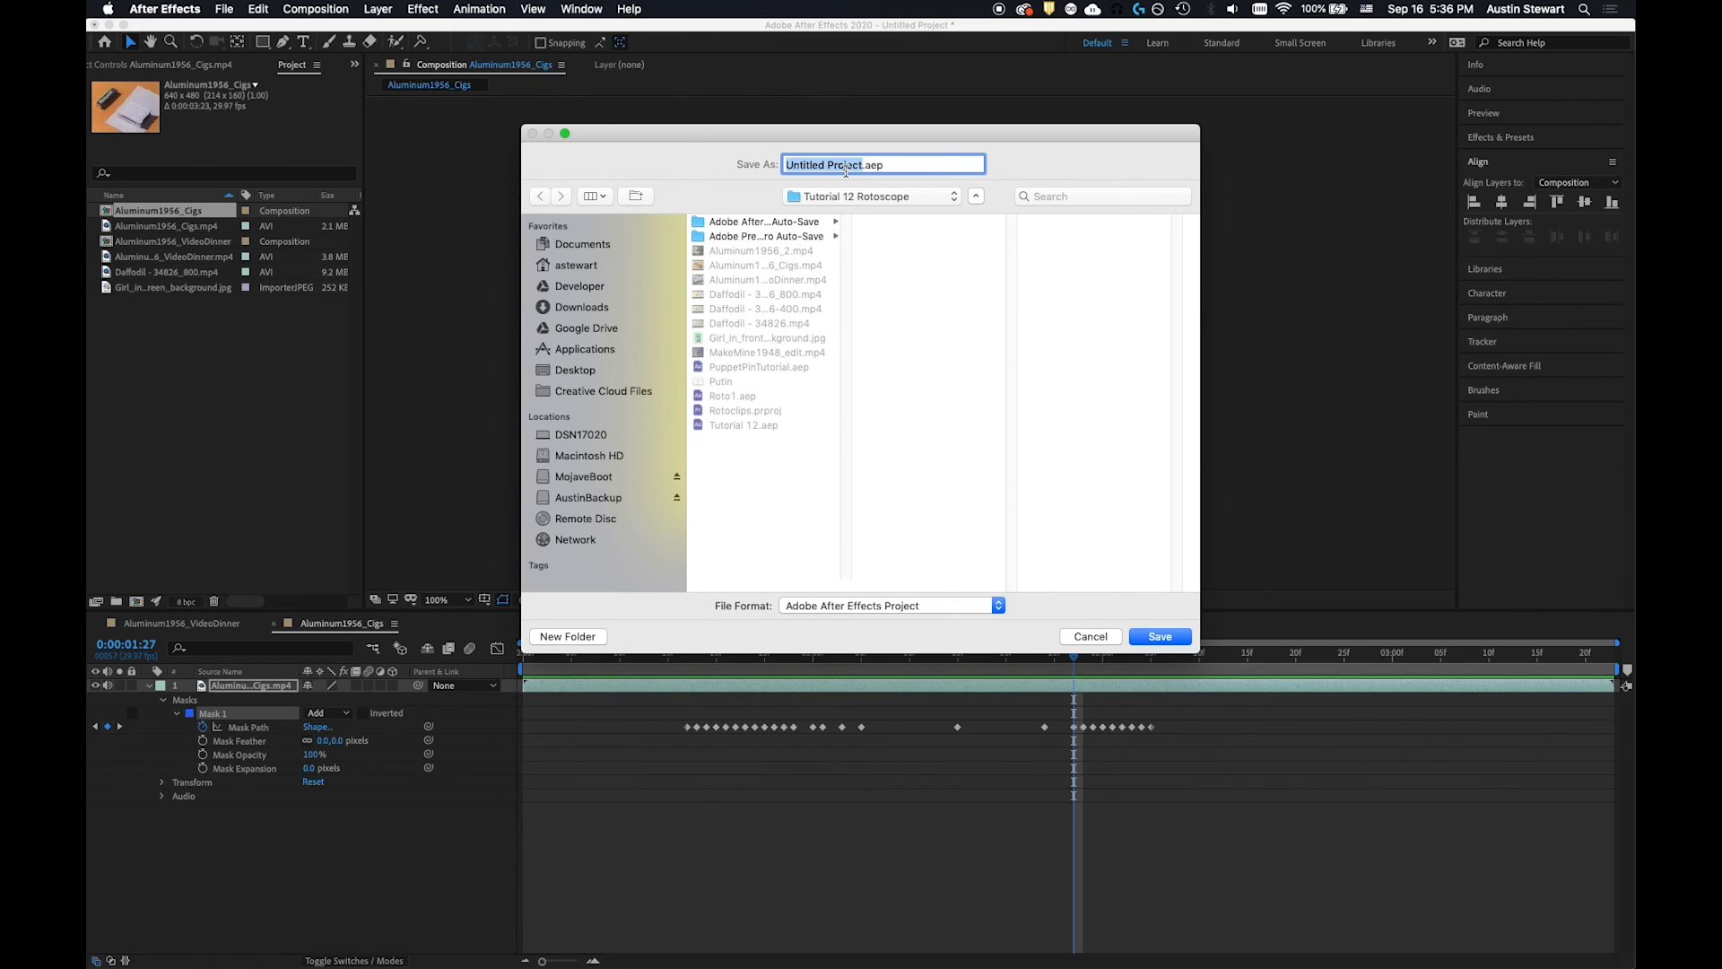
{"action": "type", "text": "MasksAndRoto"}
{"action": "left_click", "coordinate": [1156, 633]}
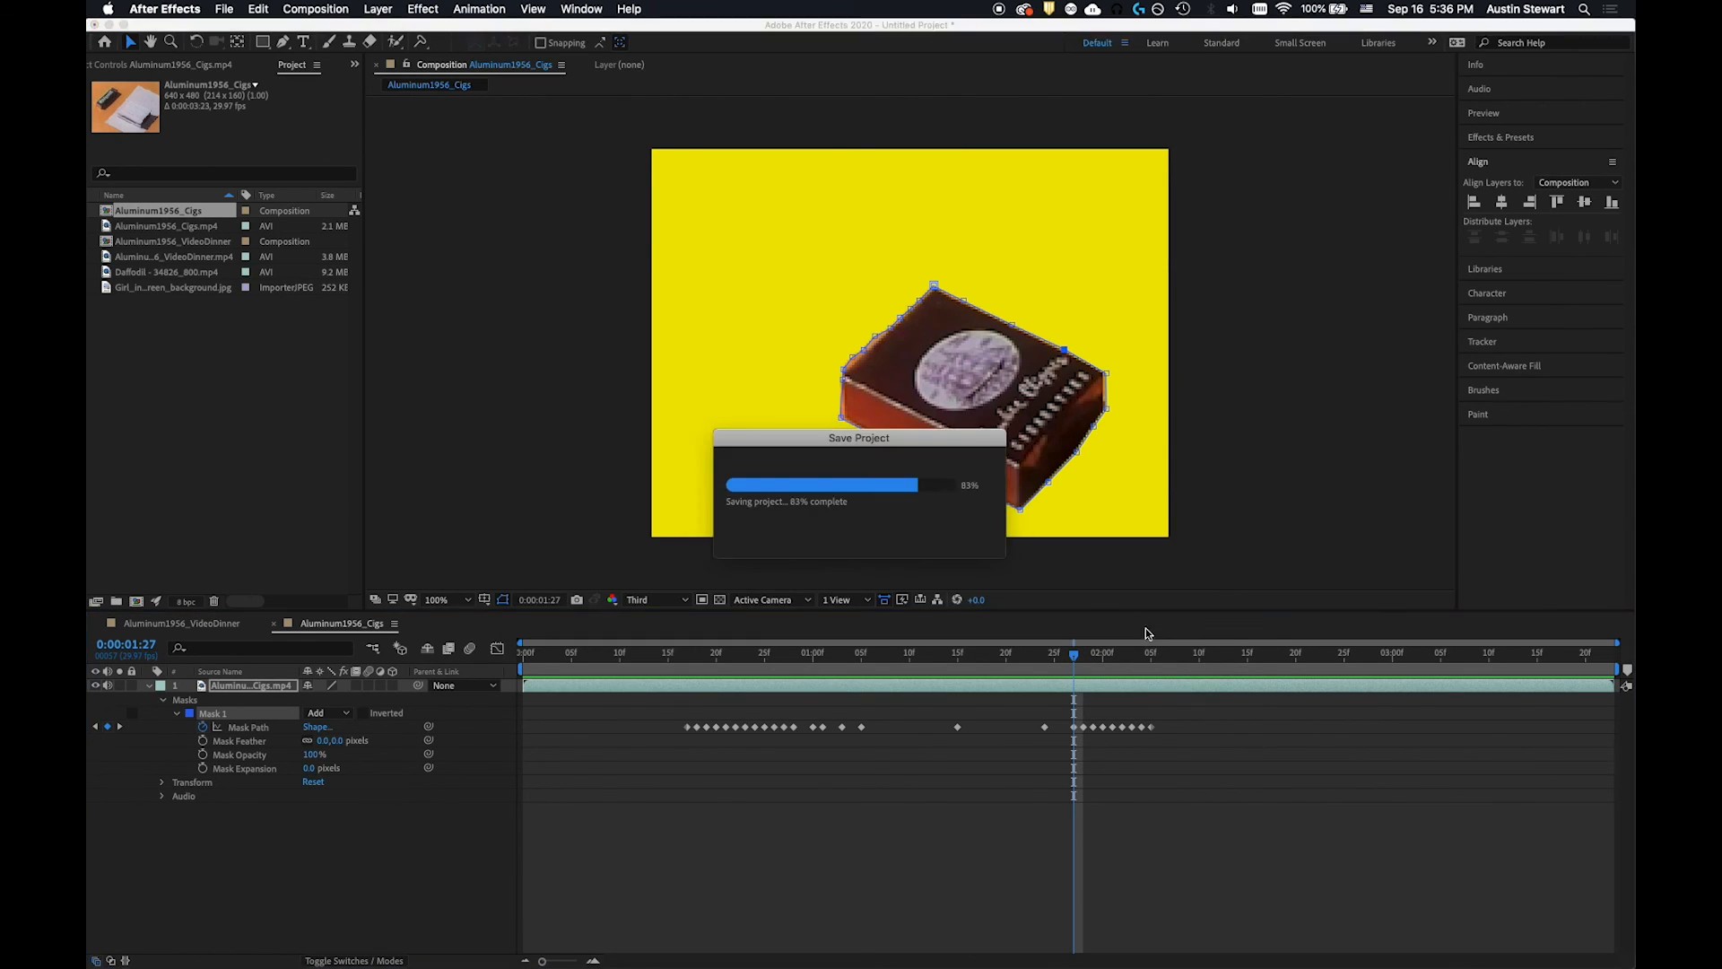